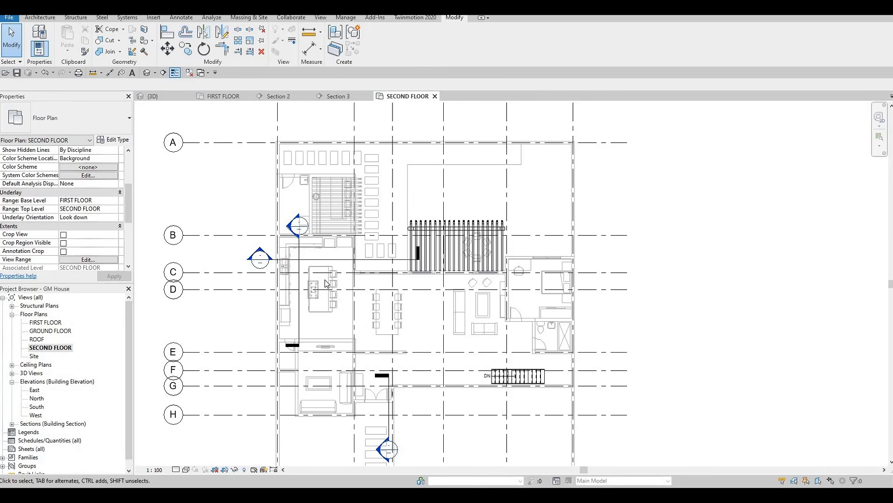
{"action": "scroll", "coordinate": [371, 280], "scroll_direction": "up", "scroll_amount": 5}
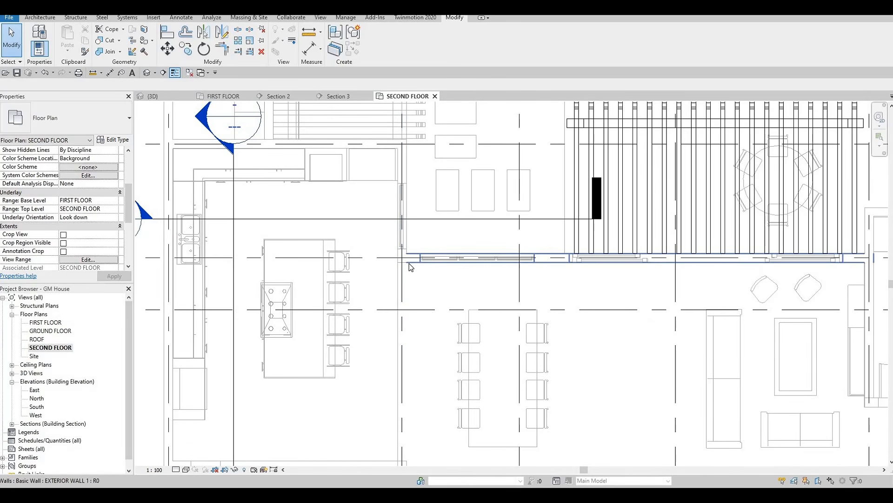
{"action": "left_click", "coordinate": [411, 267]}
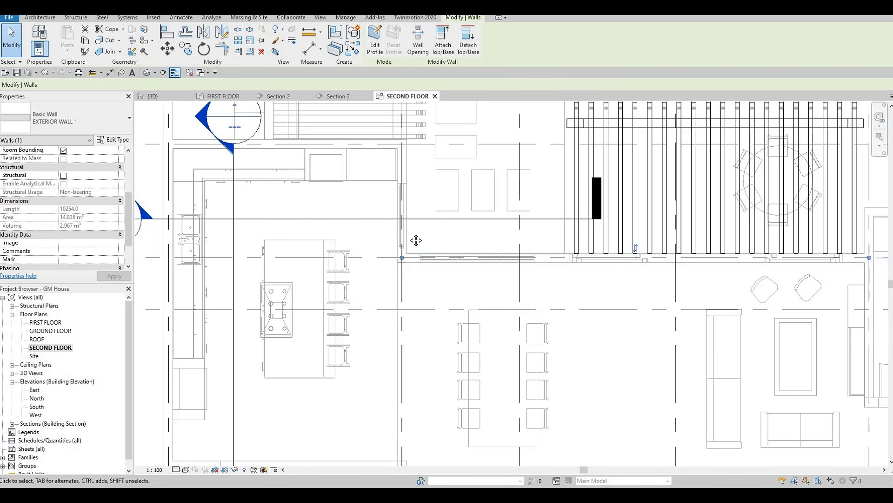
{"action": "scroll", "coordinate": [415, 239], "scroll_direction": "down", "scroll_amount": 3}
{"action": "key", "text": "Escape"}
{"action": "key", "text": "Escape"}
Step: Create a wall matching the existing EXTERIOR WALL 1, drawn along grid B from grid 1 to grid 2
{"action": "scroll", "coordinate": [398, 214], "scroll_direction": "up", "scroll_amount": 1}
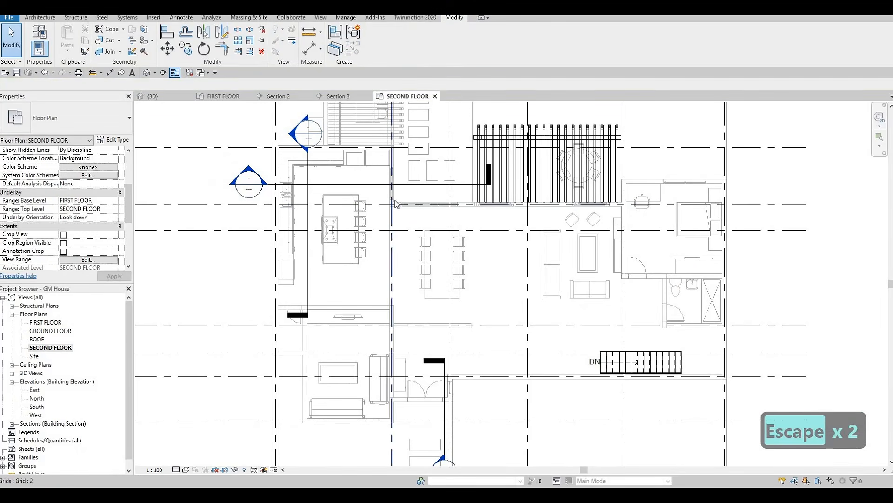
{"action": "scroll", "coordinate": [399, 209], "scroll_direction": "up", "scroll_amount": 2}
{"action": "scroll", "coordinate": [399, 209], "scroll_direction": "up", "scroll_amount": 1}
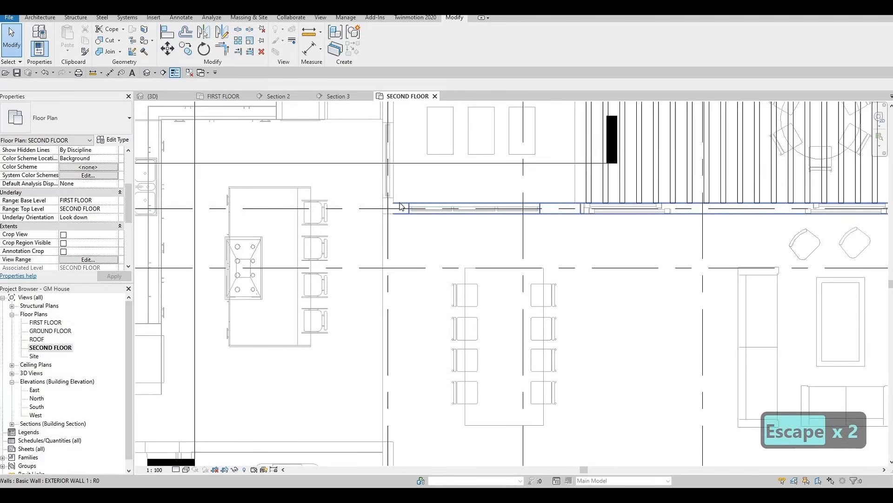
{"action": "left_click", "coordinate": [399, 206]}
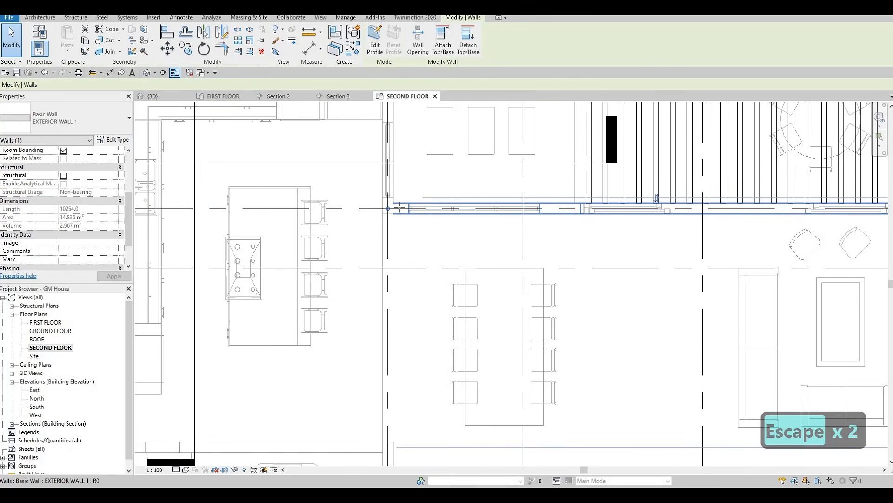
{"action": "key", "text": "c"}
{"action": "key", "text": "s"}
{"action": "scroll", "coordinate": [396, 209], "scroll_direction": "down", "scroll_amount": 5}
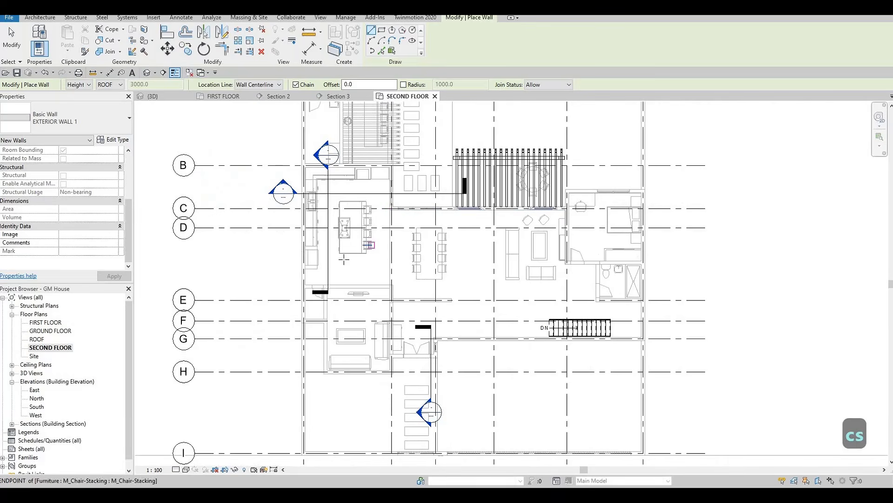
{"action": "scroll", "coordinate": [344, 259], "scroll_direction": "down", "scroll_amount": 2}
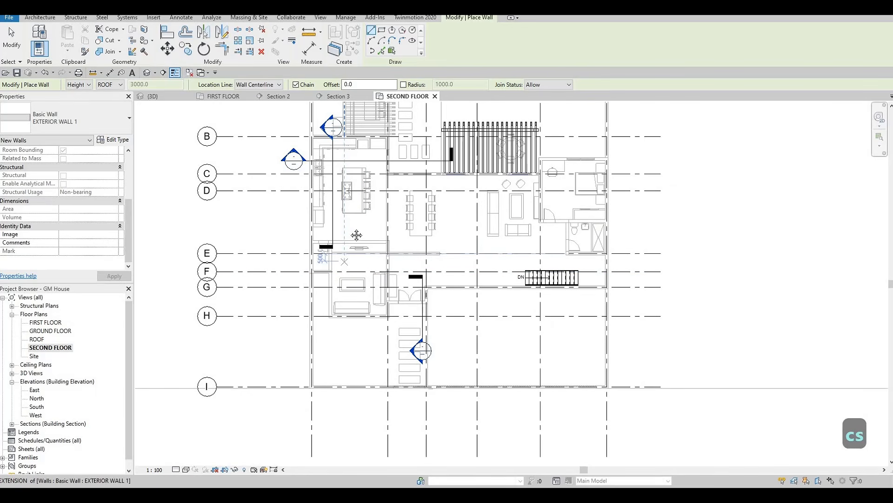
{"action": "middle_click_drag", "start_coordinate": [348, 242], "coordinate": [349, 306]}
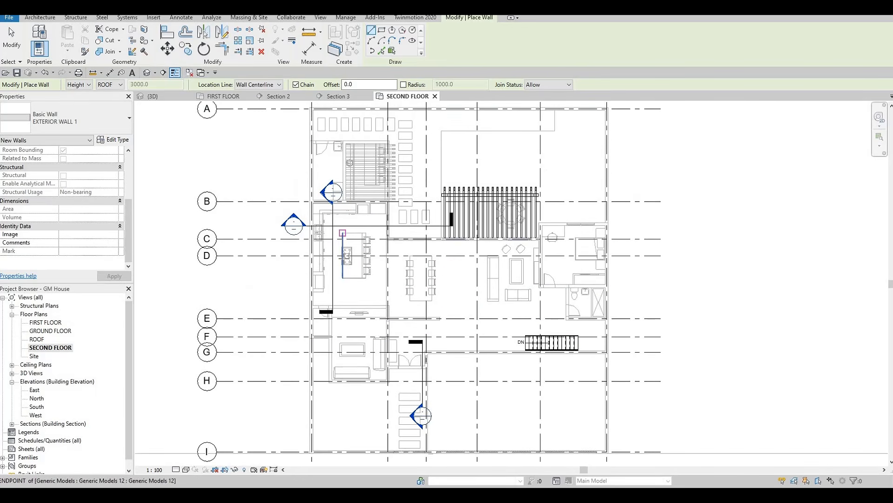
{"action": "middle_click_drag", "start_coordinate": [342, 210], "coordinate": [342, 261]}
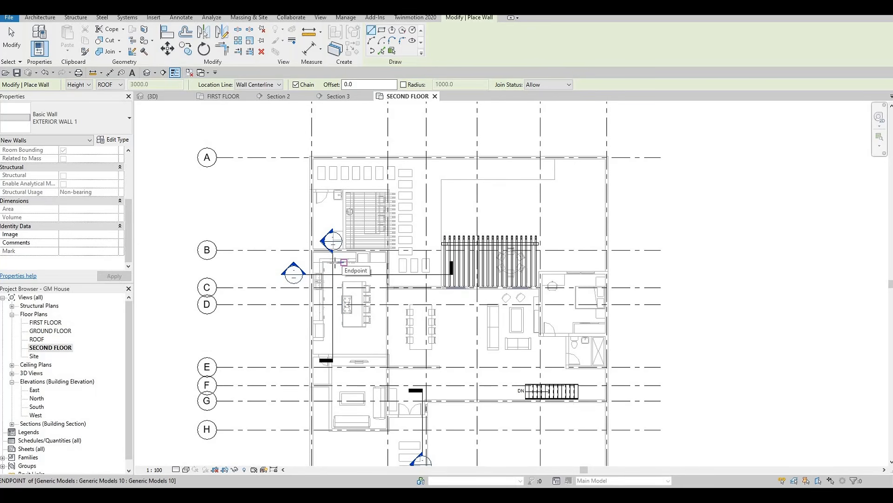
{"action": "scroll", "coordinate": [317, 251], "scroll_direction": "up", "scroll_amount": 3}
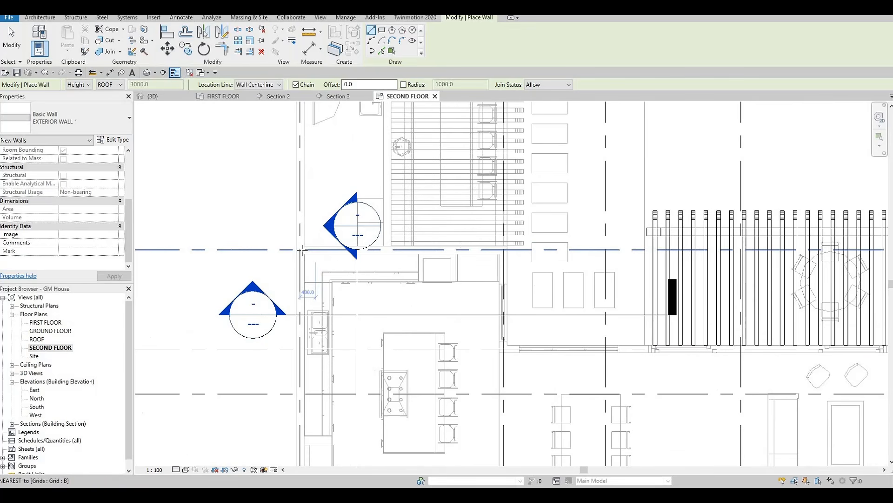
{"action": "left_click", "coordinate": [300, 249]}
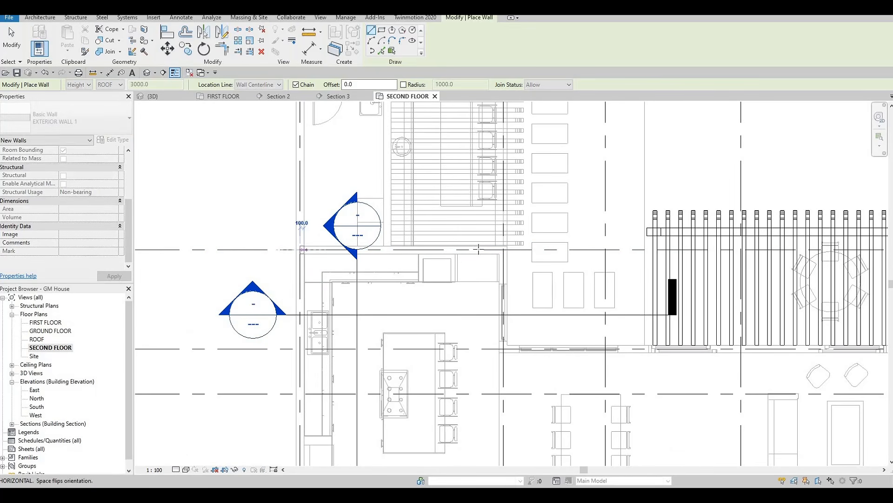
{"action": "left_click", "coordinate": [503, 250]}
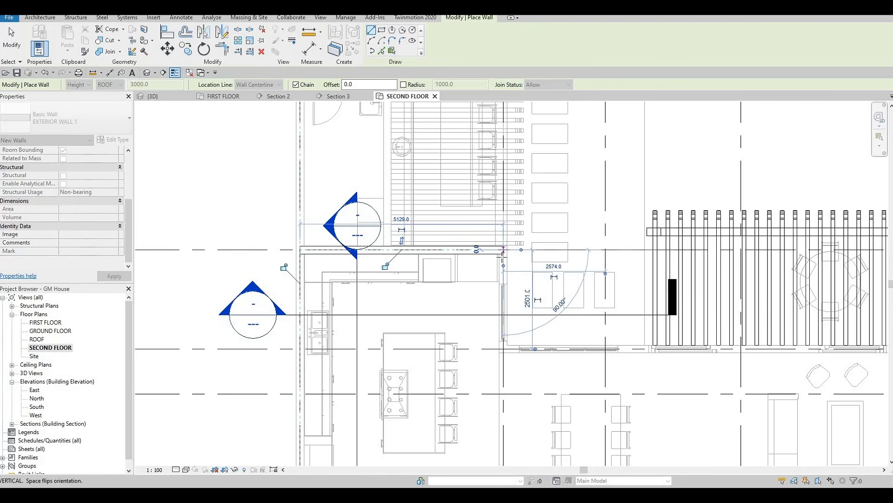
Step: Continue the exterior wall along grid 2 from grid B to grid C
{"action": "scroll", "coordinate": [500, 265], "scroll_direction": "down", "scroll_amount": 3}
{"action": "scroll", "coordinate": [505, 315], "scroll_direction": "up", "scroll_amount": 3}
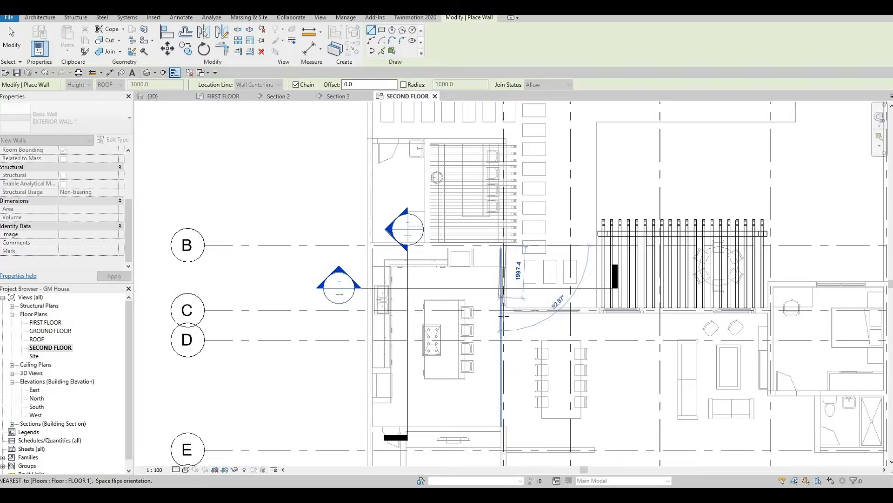
{"action": "left_click", "coordinate": [505, 315]}
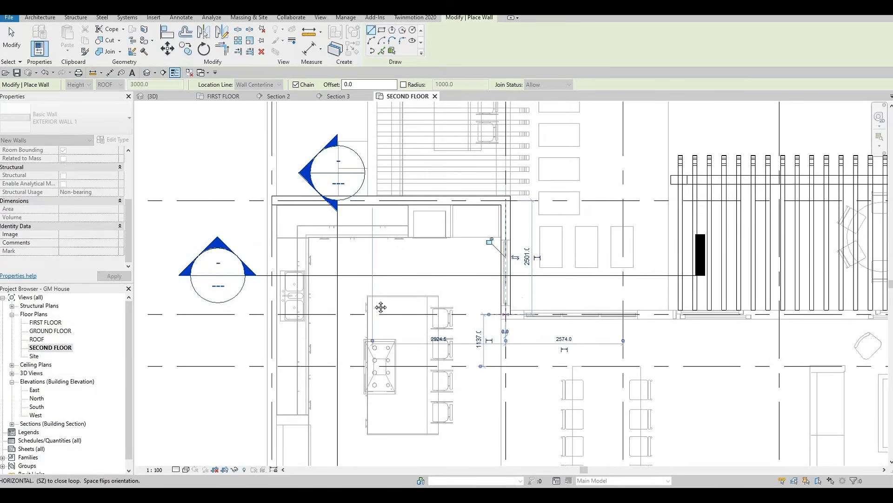
Step: Continue the exterior wall along grid C from grid 2 to grid 5, behind the pergola
{"action": "scroll", "coordinate": [505, 314], "scroll_direction": "down", "scroll_amount": 1}
{"action": "middle_click_drag", "start_coordinate": [490, 300], "coordinate": [323, 280]}
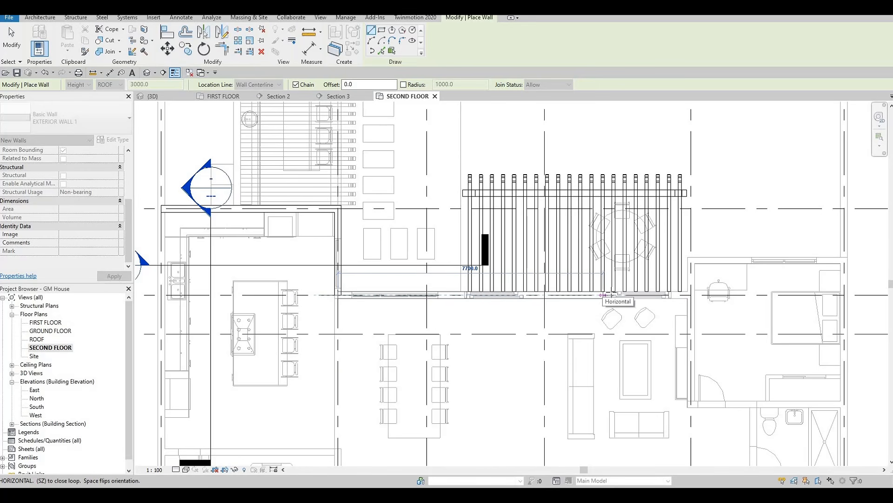
{"action": "middle_click_drag", "start_coordinate": [643, 300], "coordinate": [563, 304]}
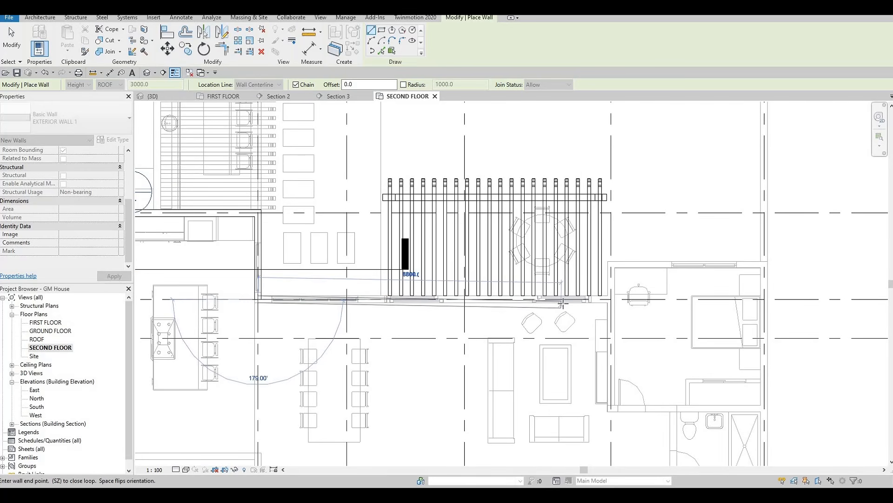
{"action": "scroll", "coordinate": [563, 303], "scroll_direction": "up", "scroll_amount": 2}
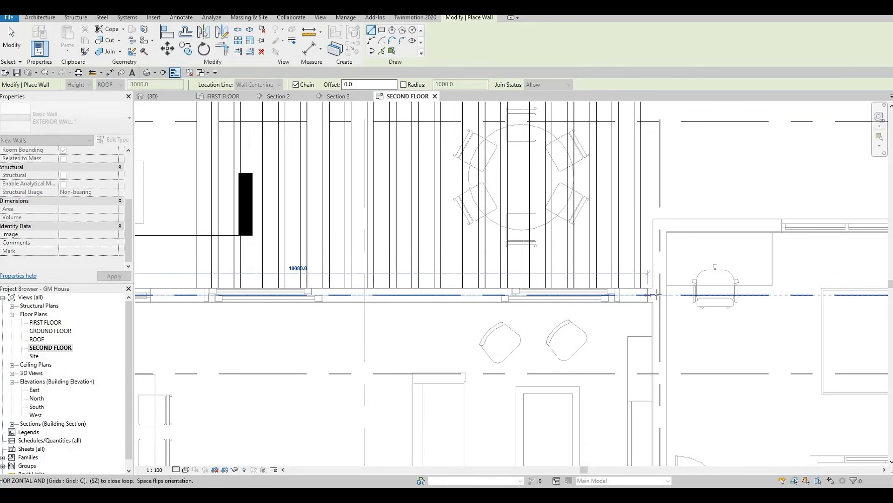
{"action": "scroll", "coordinate": [653, 295], "scroll_direction": "down", "scroll_amount": 4}
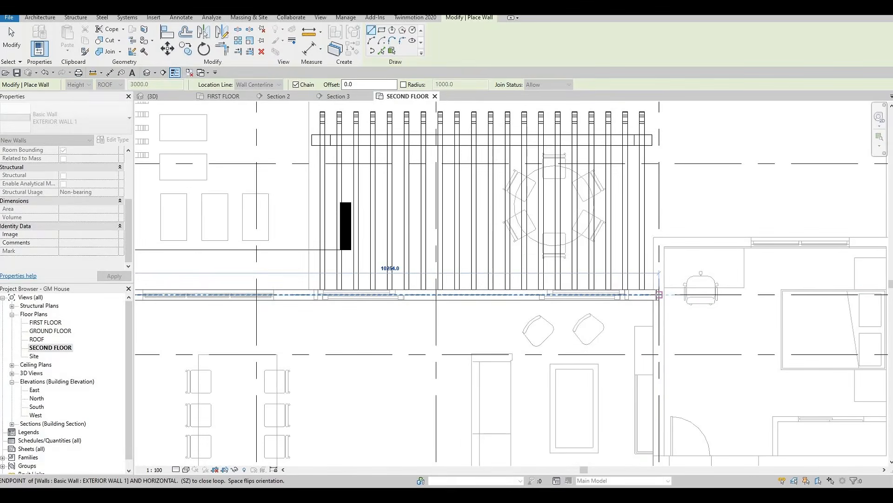
{"action": "scroll", "coordinate": [663, 302], "scroll_direction": "down", "scroll_amount": 3}
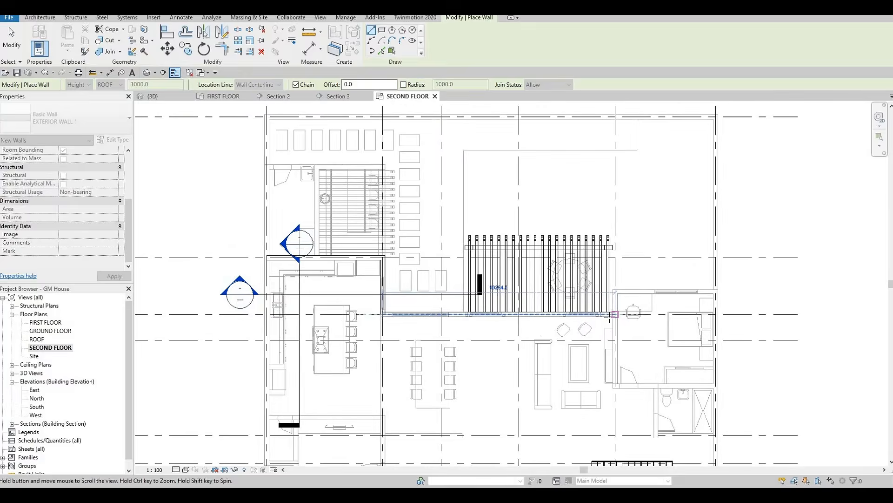
{"action": "scroll", "coordinate": [616, 316], "scroll_direction": "down", "scroll_amount": 1}
{"action": "scroll", "coordinate": [595, 262], "scroll_direction": "up", "scroll_amount": 6}
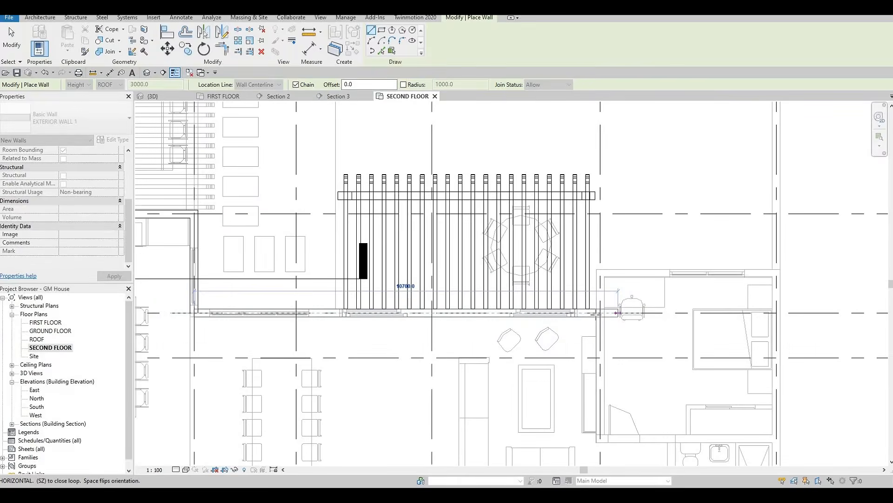
{"action": "left_click", "coordinate": [596, 311]}
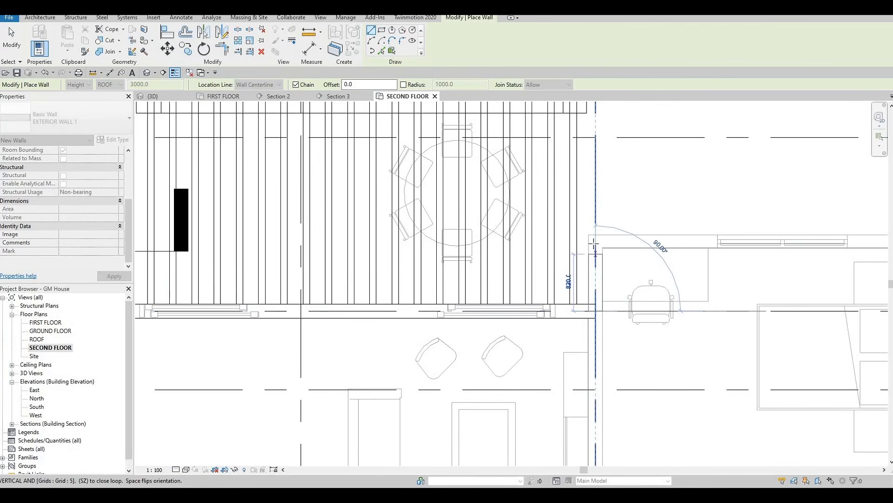
Step: Continue the exterior wall up grid 5 to the bedroom's outer wall line and across that line to grid 6
{"action": "left_click", "coordinate": [595, 242]}
{"action": "middle_click_drag", "start_coordinate": [658, 241], "coordinate": [506, 240]}
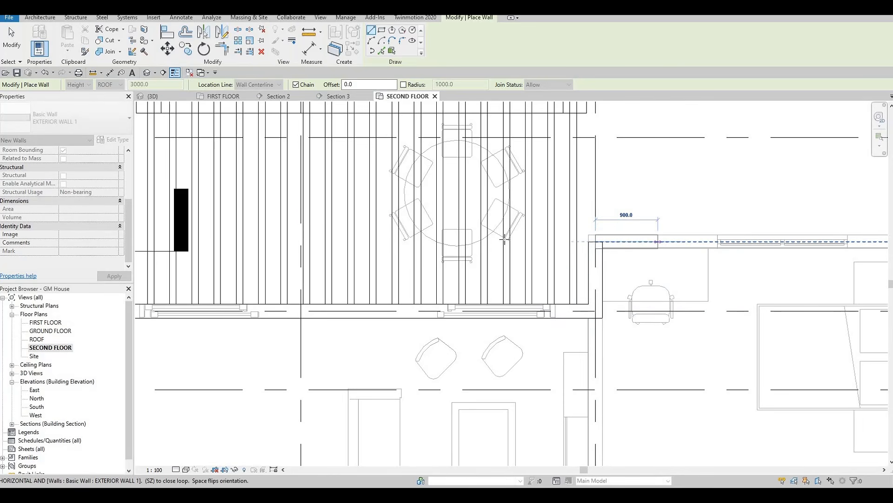
{"action": "scroll", "coordinate": [619, 240], "scroll_direction": "down", "scroll_amount": 1}
{"action": "scroll", "coordinate": [753, 242], "scroll_direction": "up", "scroll_amount": 3}
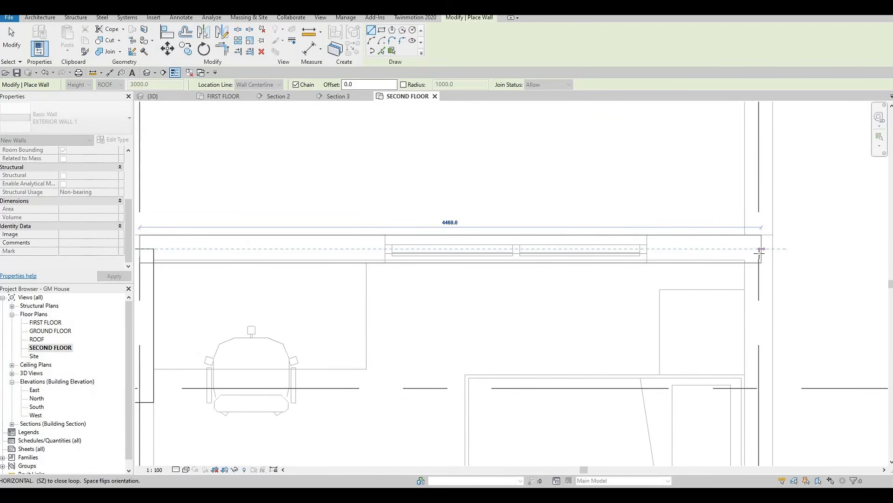
{"action": "left_click", "coordinate": [759, 243]}
Step: Continue the exterior wall along grid 6 from the bedroom corner down to grid G
{"action": "scroll", "coordinate": [759, 249], "scroll_direction": "down", "scroll_amount": 1}
{"action": "middle_click_drag", "start_coordinate": [758, 311], "coordinate": [735, 225]}
{"action": "scroll", "coordinate": [741, 201], "scroll_direction": "down", "scroll_amount": 1}
{"action": "scroll", "coordinate": [740, 201], "scroll_direction": "down", "scroll_amount": 5}
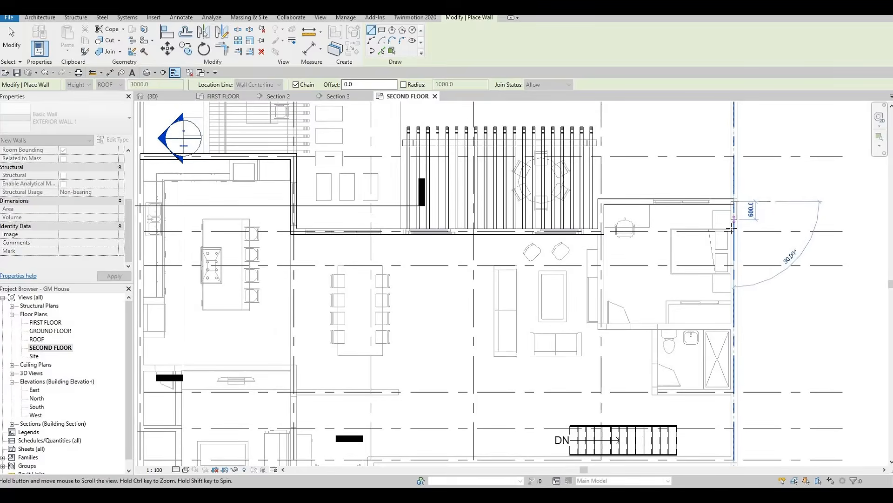
{"action": "scroll", "coordinate": [734, 228], "scroll_direction": "down", "scroll_amount": 1}
{"action": "scroll", "coordinate": [733, 228], "scroll_direction": "down", "scroll_amount": 1}
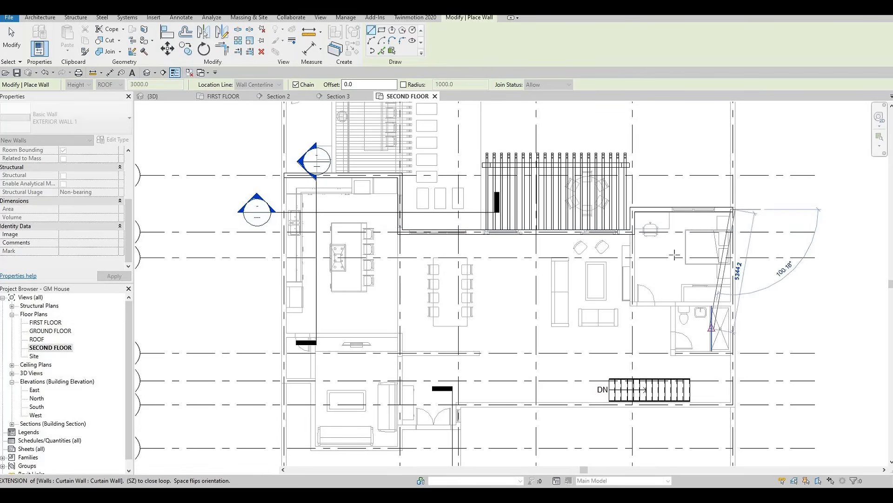
{"action": "scroll", "coordinate": [665, 225], "scroll_direction": "down", "scroll_amount": 1}
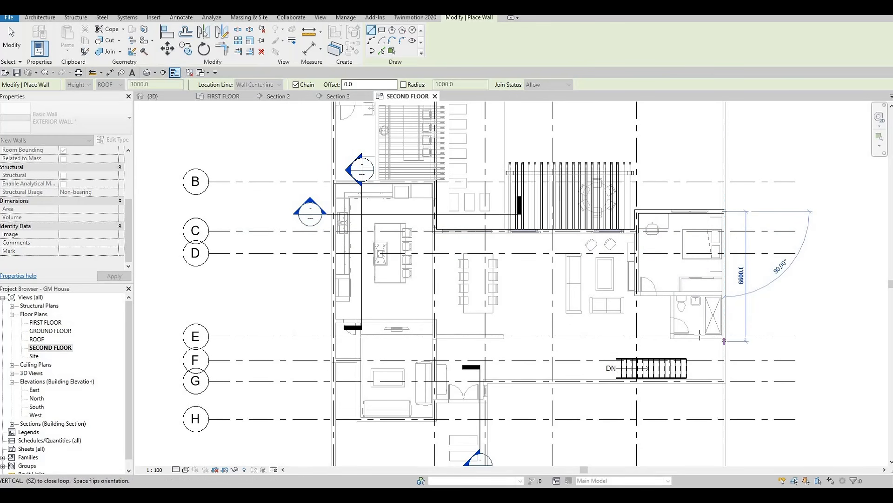
{"action": "scroll", "coordinate": [724, 381], "scroll_direction": "up", "scroll_amount": 1}
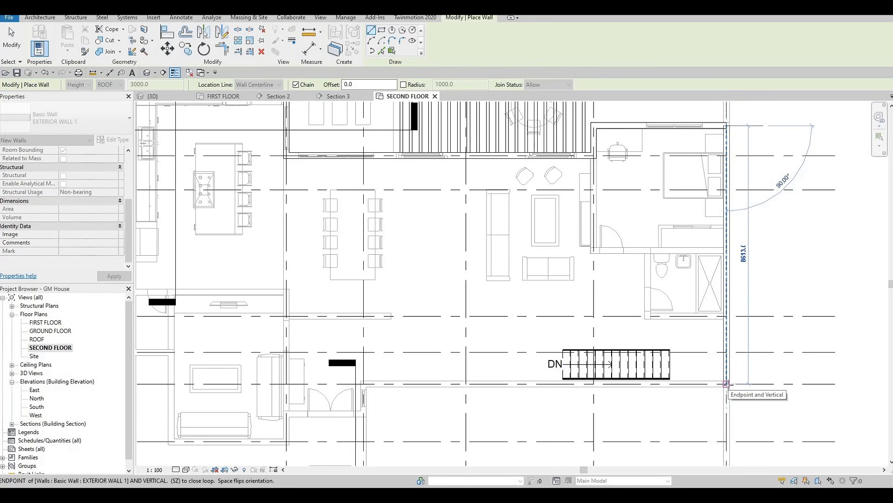
{"action": "scroll", "coordinate": [725, 383], "scroll_direction": "down", "scroll_amount": 5}
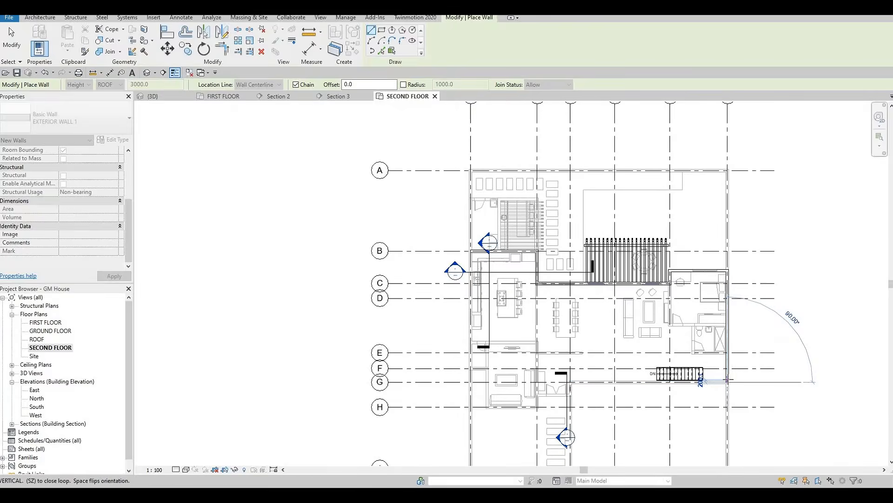
{"action": "scroll", "coordinate": [728, 381], "scroll_direction": "up", "scroll_amount": 3}
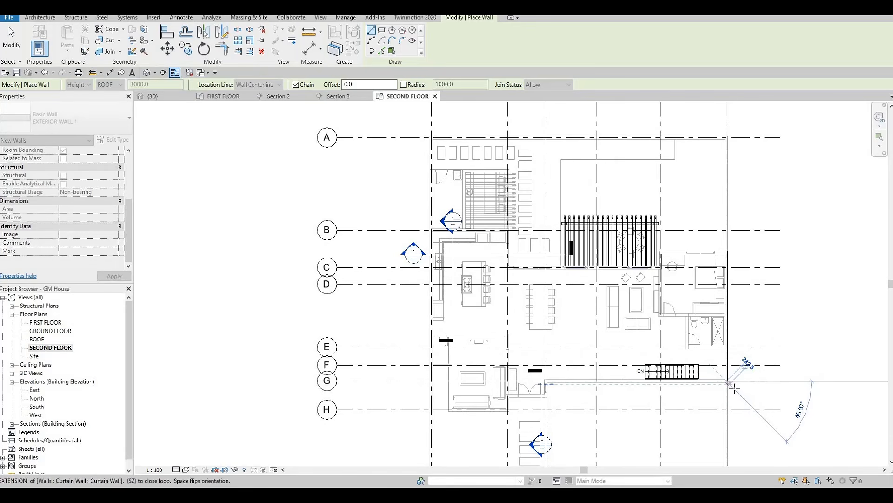
Step: Extend the exterior wall 1200 beyond grid G along grid 6 and turn it horizontally to grid 5
{"action": "key", "text": "F1"}
{"action": "middle_click_drag", "start_coordinate": [738, 405], "coordinate": [733, 299]}
{"action": "scroll", "coordinate": [733, 318], "scroll_direction": "down", "scroll_amount": 1}
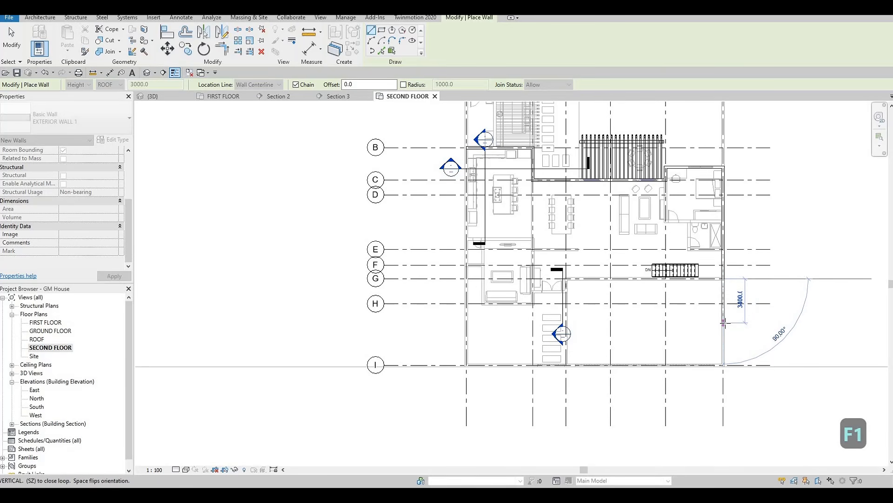
{"action": "type", "text": "1200"}
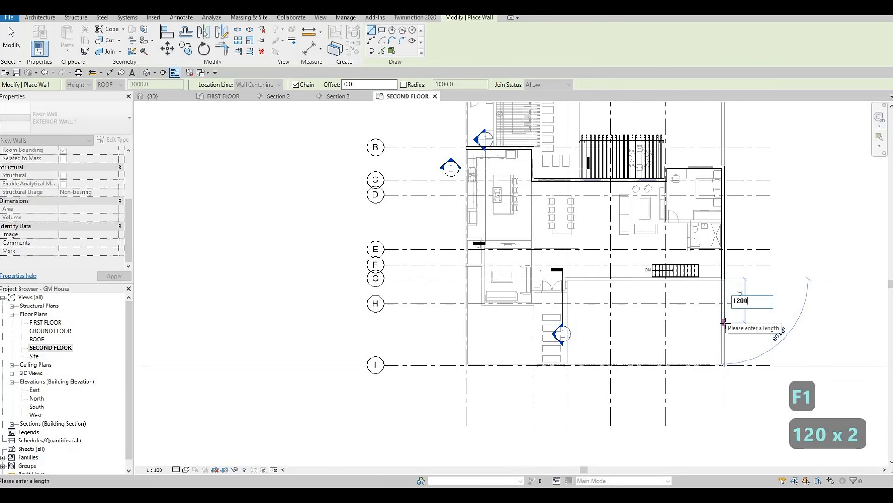
{"action": "key", "text": "Return"}
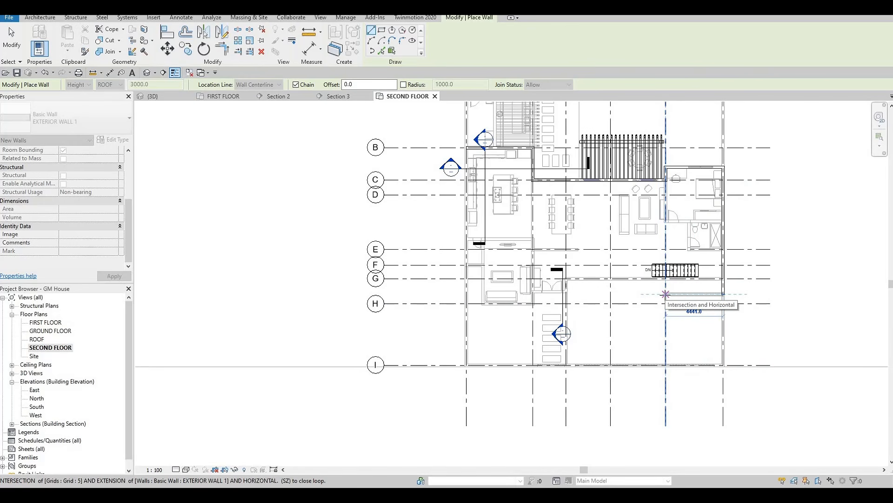
{"action": "left_click", "coordinate": [666, 294]}
Step: Continue the exterior wall up grid 5 to its intersection with grid G
{"action": "scroll", "coordinate": [651, 368], "scroll_direction": "down", "scroll_amount": 2}
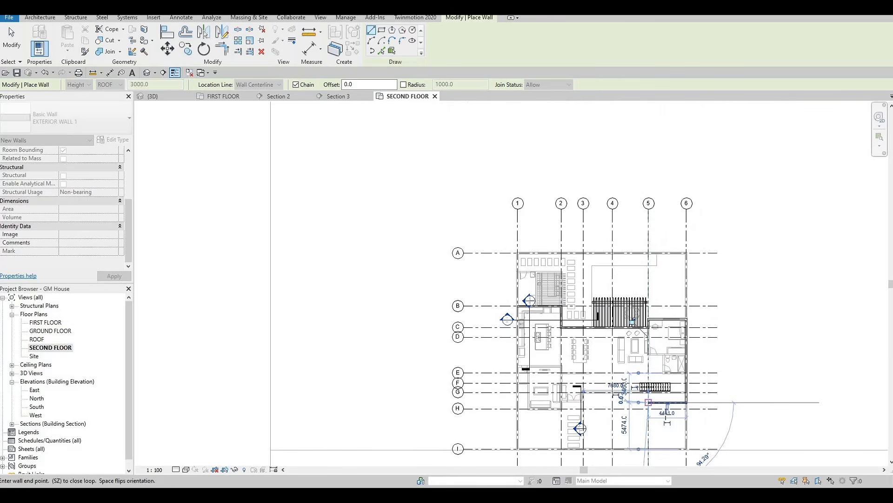
{"action": "scroll", "coordinate": [667, 342], "scroll_direction": "up", "scroll_amount": 5}
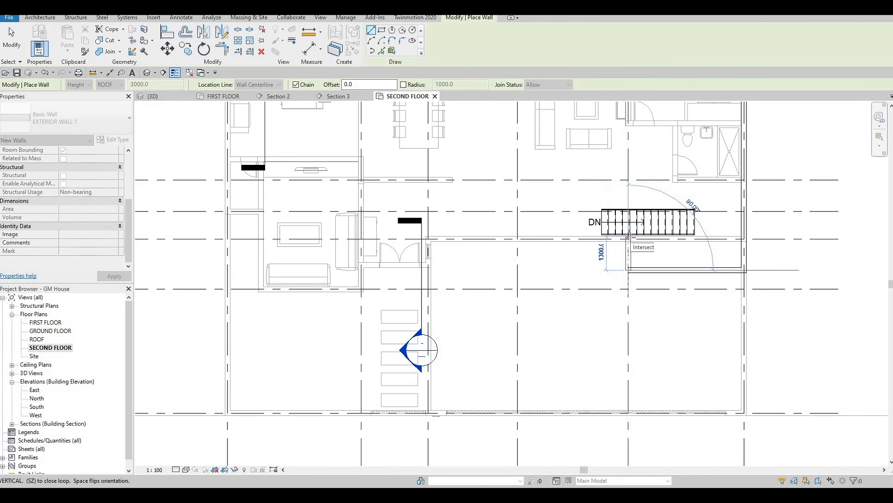
{"action": "scroll", "coordinate": [628, 238], "scroll_direction": "down", "scroll_amount": 3}
{"action": "scroll", "coordinate": [628, 238], "scroll_direction": "up", "scroll_amount": 4}
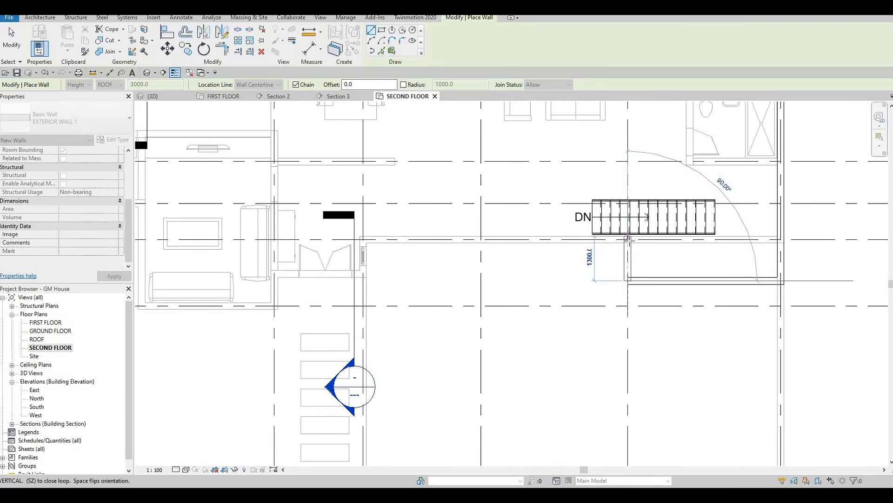
{"action": "left_click", "coordinate": [628, 238]}
{"action": "scroll", "coordinate": [628, 239], "scroll_direction": "down", "scroll_amount": 2}
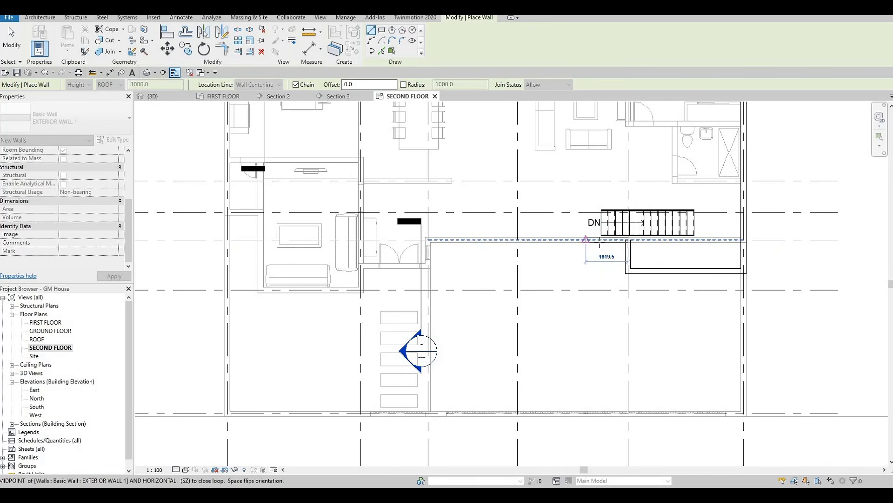
Step: Continue the exterior wall 3578 along grid G from grid 5 toward grid 3
{"action": "key", "text": "F1"}
{"action": "scroll", "coordinate": [574, 250], "scroll_direction": "up", "scroll_amount": 2}
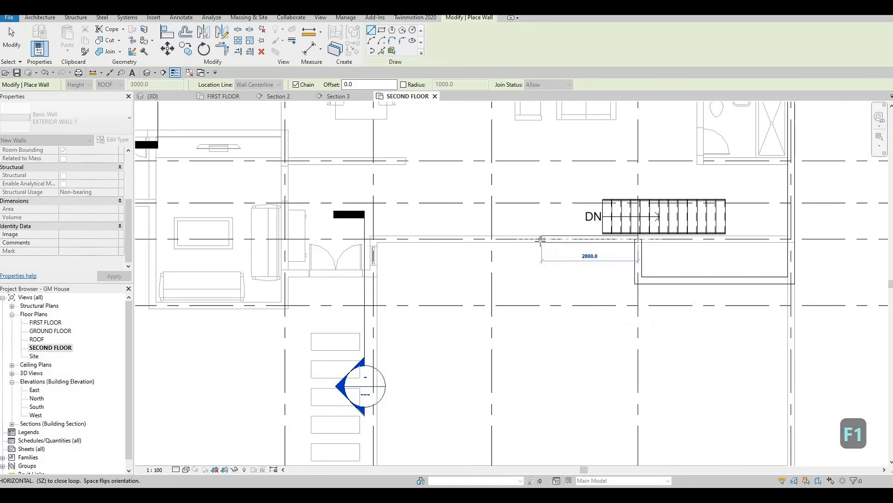
{"action": "type", "text": "35"}
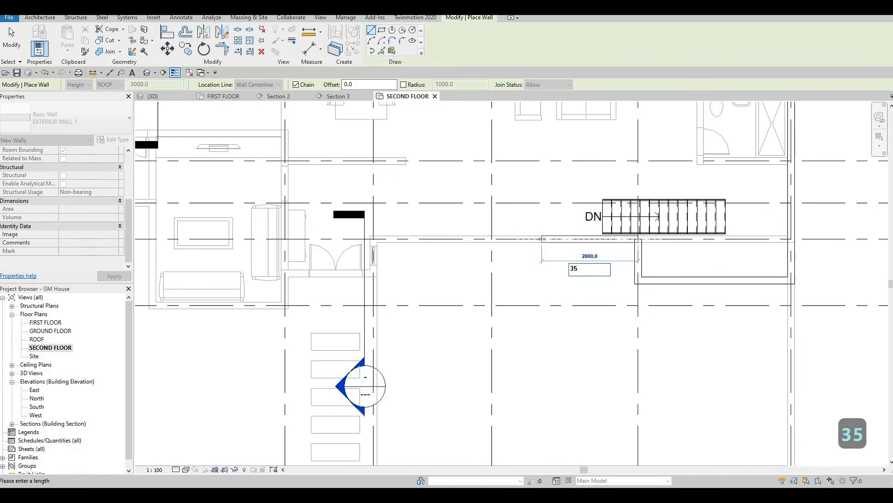
{"action": "type", "text": "78"}
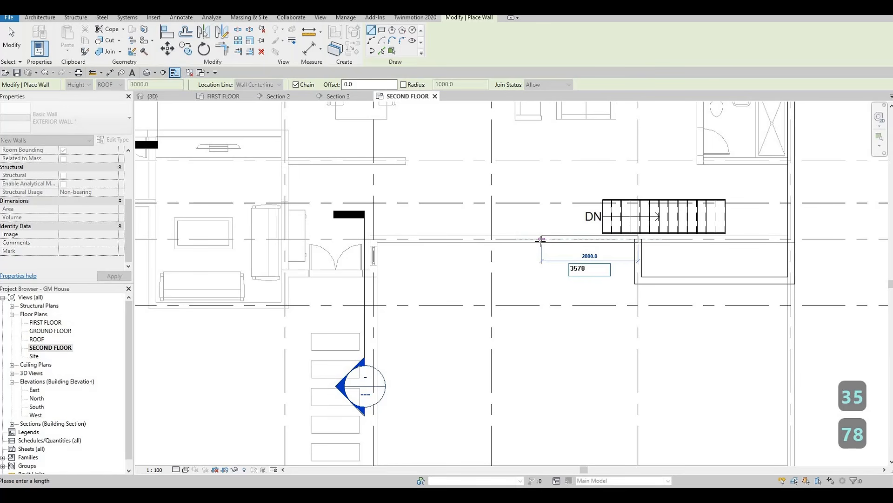
{"action": "key", "text": "Return"}
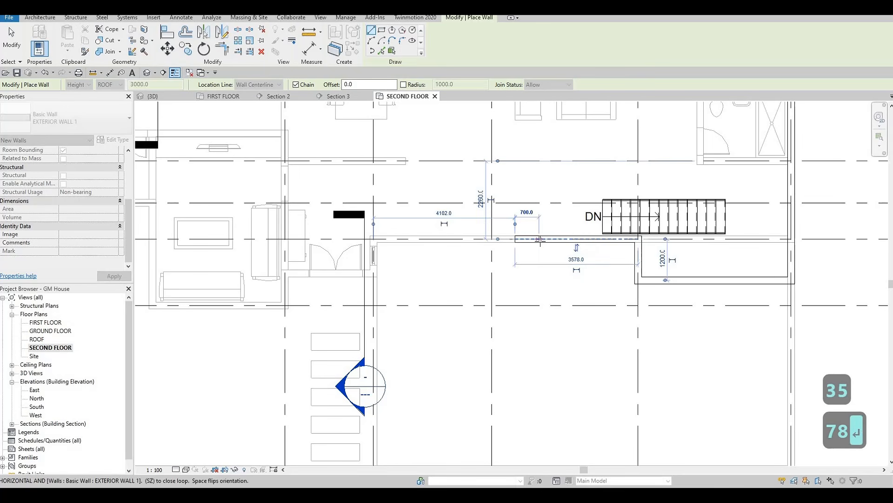
Step: Turn the exterior wall 1200 down from grid G and run it 4250 horizontally toward grid 3
{"action": "left_click", "coordinate": [514, 282]}
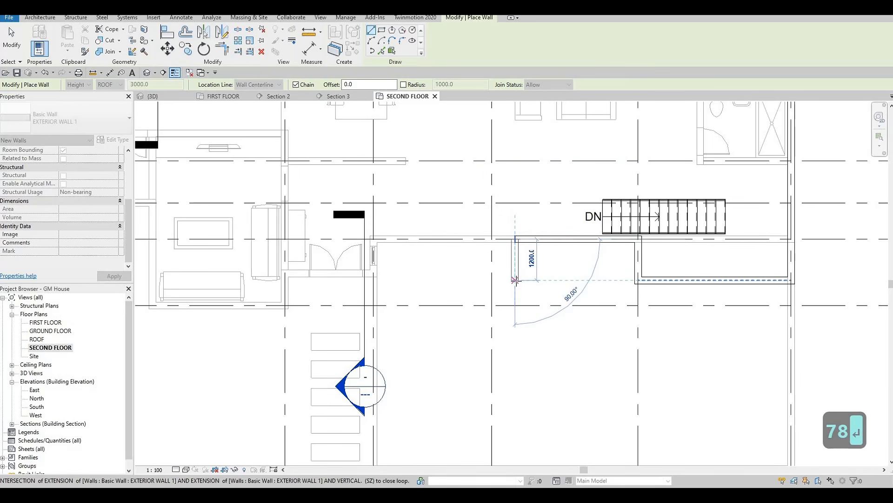
{"action": "type", "text": "1"}
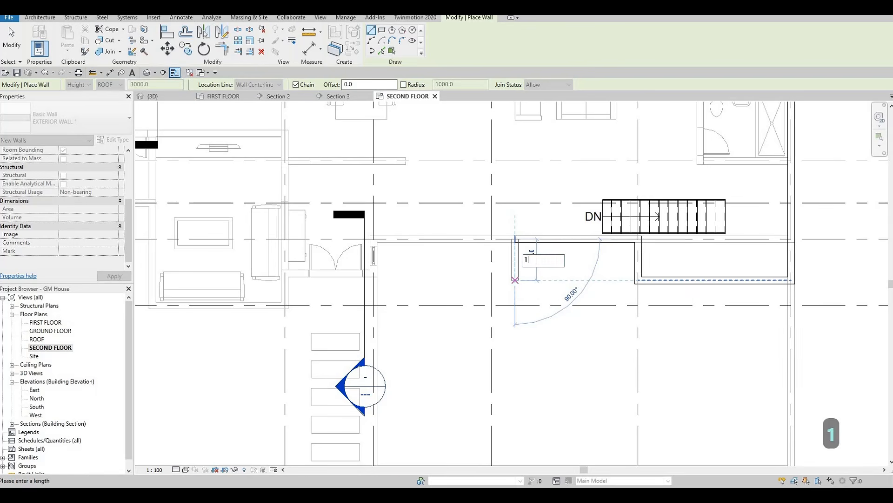
{"action": "type", "text": "200"}
{"action": "key", "text": "Return"}
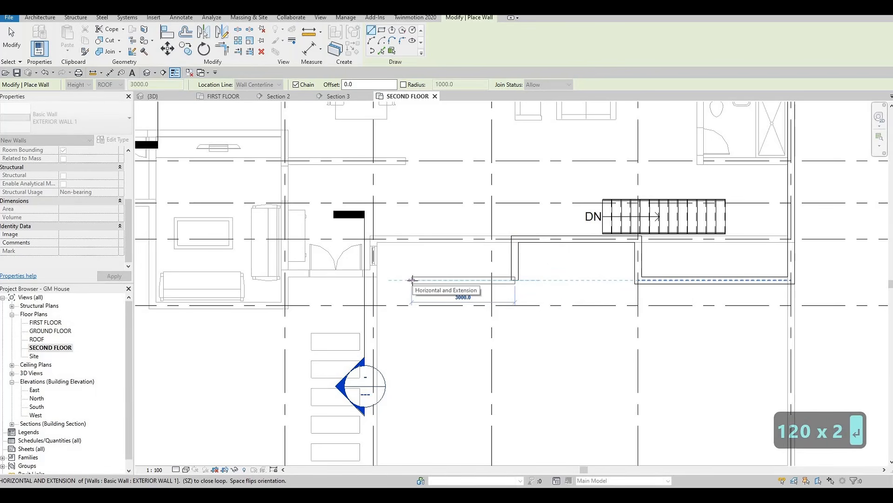
{"action": "type", "text": "4250"}
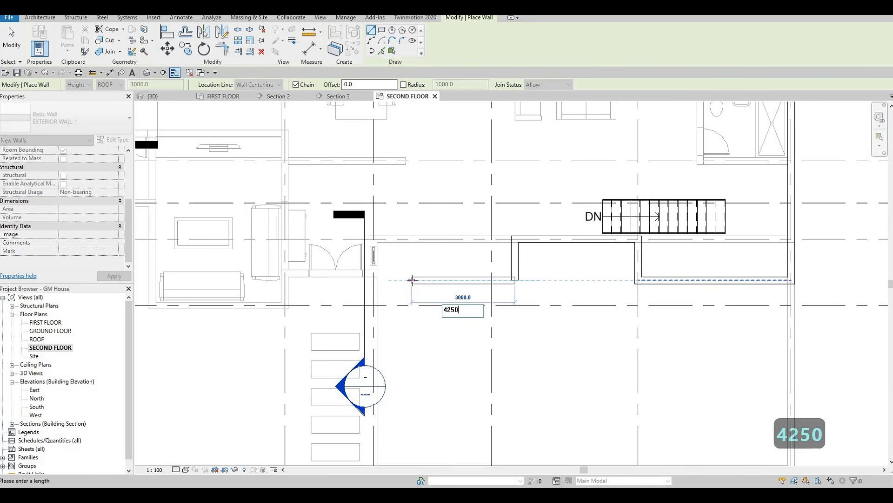
{"action": "key", "text": "Return"}
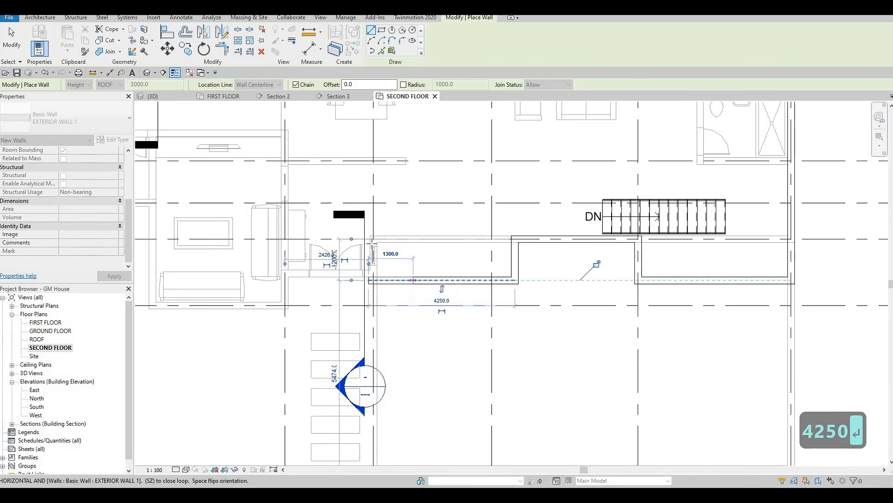
Step: Draw the exterior wall about 1260 vertically up beside grid 3 to just past grid G and end the wall chain
{"action": "scroll", "coordinate": [369, 254], "scroll_direction": "up", "scroll_amount": 2}
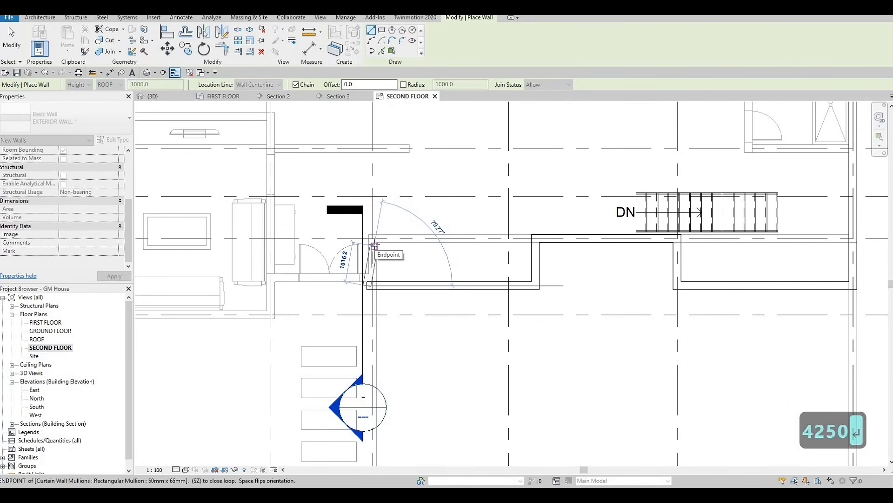
{"action": "scroll", "coordinate": [374, 247], "scroll_direction": "up", "scroll_amount": 4}
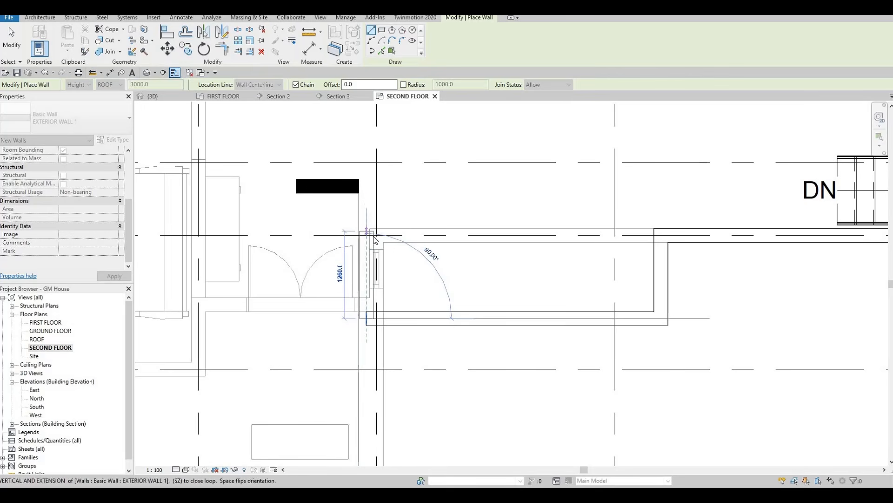
{"action": "key", "text": "Escape"}
{"action": "key", "text": "Escape"}
{"action": "scroll", "coordinate": [396, 254], "scroll_direction": "up", "scroll_amount": 2}
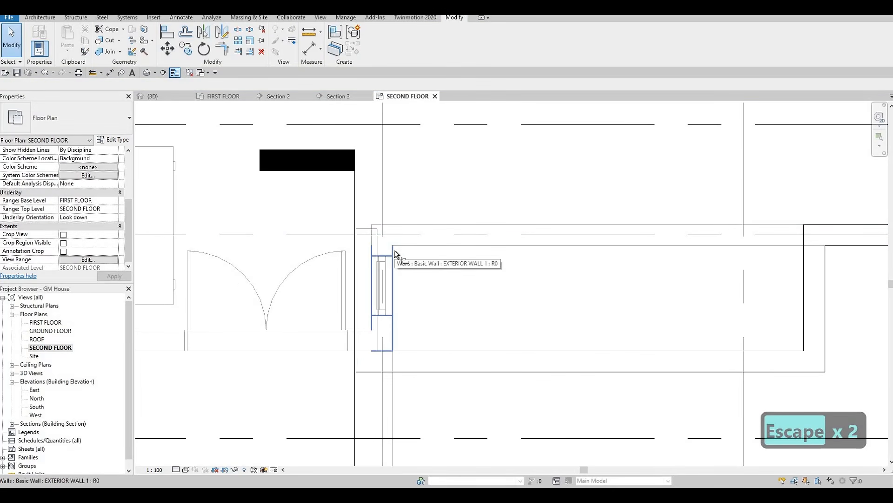
Step: Align the inner face of the short vertical wall with the first-floor wall face at grid 3
{"action": "key", "text": "a"}
{"action": "key", "text": "l"}
{"action": "left_click", "coordinate": [393, 243]}
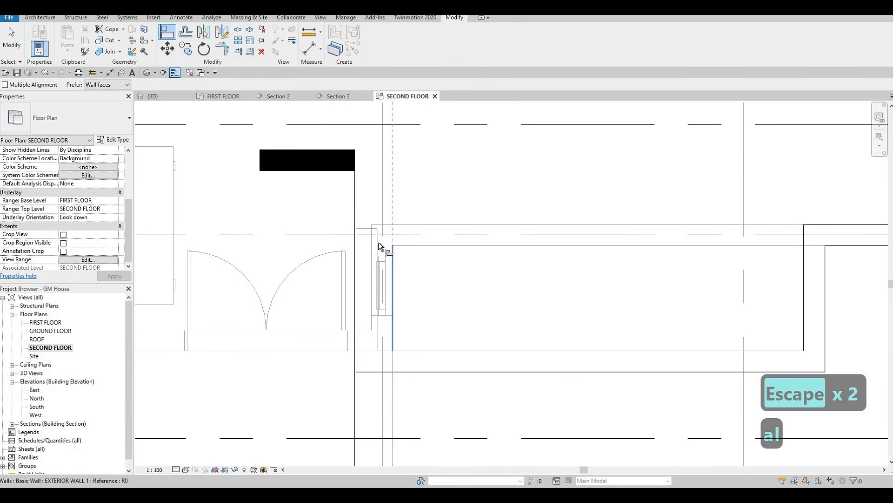
{"action": "left_click", "coordinate": [378, 242]}
{"action": "scroll", "coordinate": [398, 249], "scroll_direction": "down", "scroll_amount": 3}
{"action": "key", "text": "Escape"}
{"action": "key", "text": "Escape"}
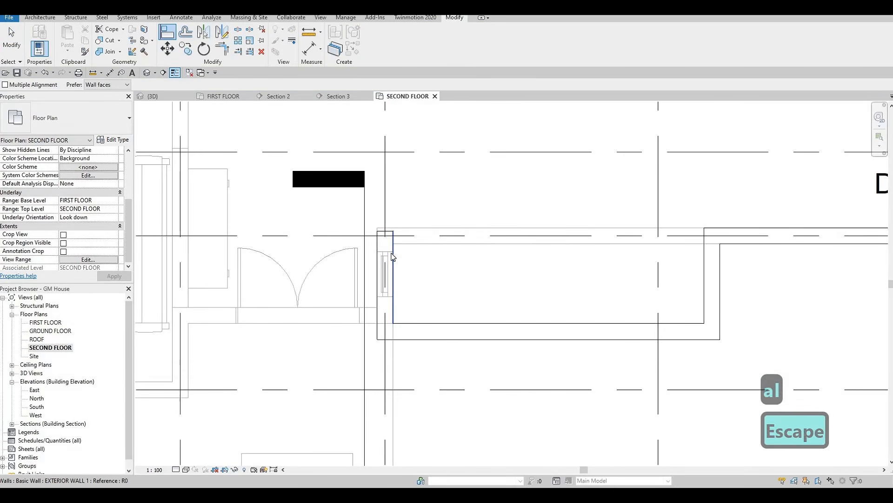
Step: Stretch the upper end of the short exterior wall along grid 3 up to grid F
{"action": "middle_click_drag", "start_coordinate": [392, 255], "coordinate": [412, 255]}
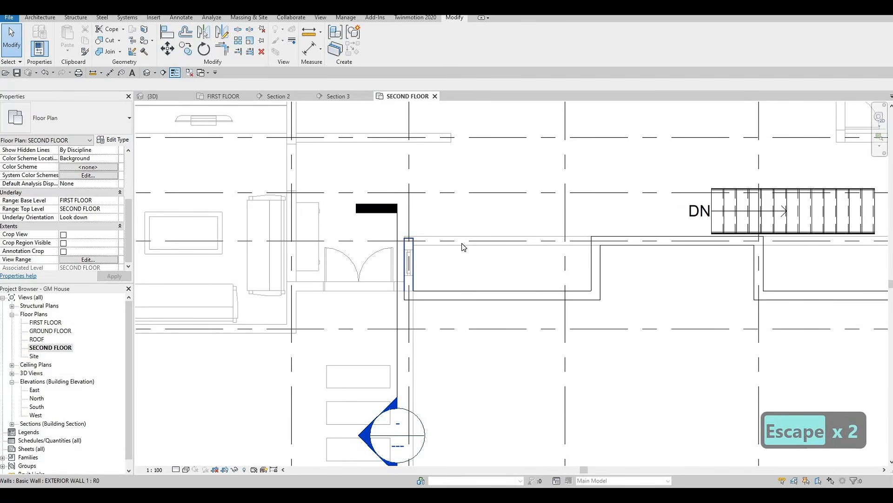
{"action": "scroll", "coordinate": [460, 240], "scroll_direction": "down", "scroll_amount": 3}
{"action": "scroll", "coordinate": [482, 273], "scroll_direction": "up", "scroll_amount": 1}
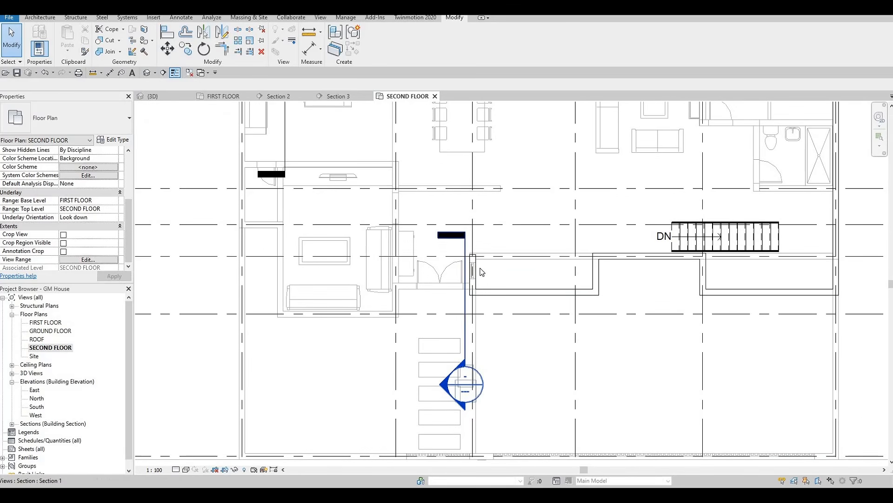
{"action": "scroll", "coordinate": [475, 268], "scroll_direction": "up", "scroll_amount": 2}
{"action": "left_click", "coordinate": [472, 270]}
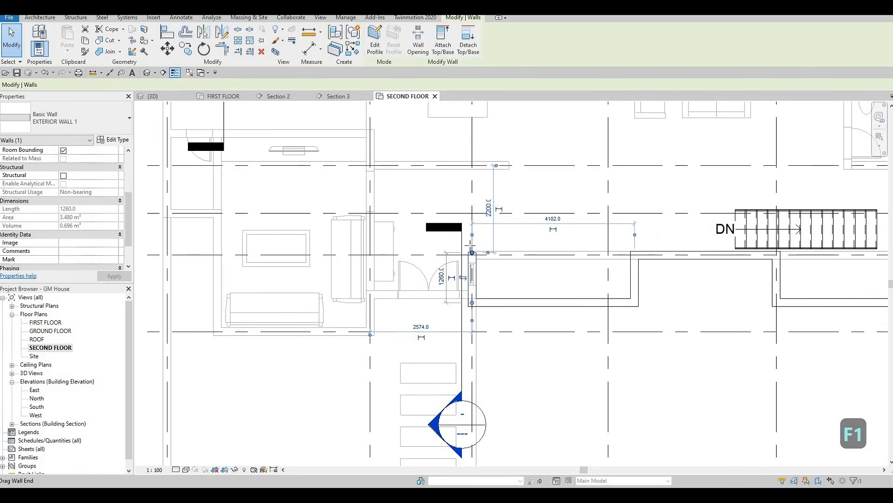
{"action": "left_click_drag", "start_coordinate": [470, 245], "coordinate": [471, 213]}
{"action": "scroll", "coordinate": [466, 216], "scroll_direction": "down", "scroll_amount": 1}
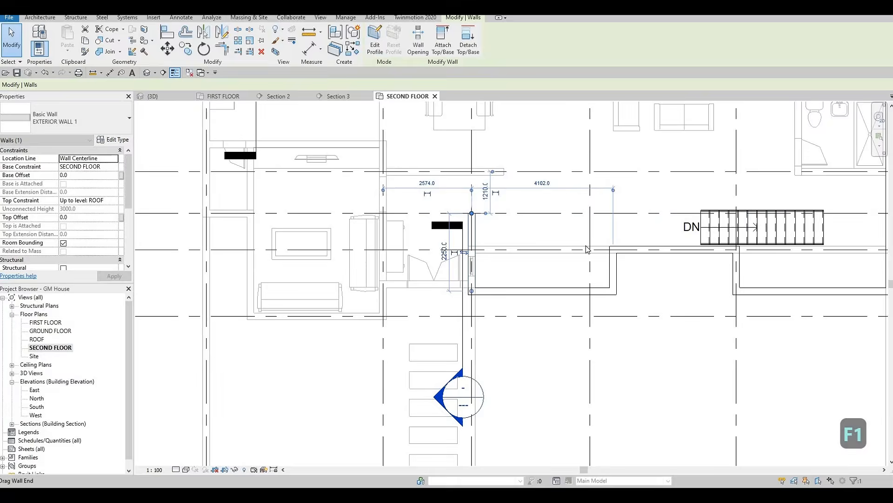
Step: Draw a matching exterior wall along grid F from the wall end on grid 3 to grid 1
{"action": "scroll", "coordinate": [604, 250], "scroll_direction": "down", "scroll_amount": 2}
{"action": "middle_click_drag", "start_coordinate": [634, 252], "coordinate": [618, 251]}
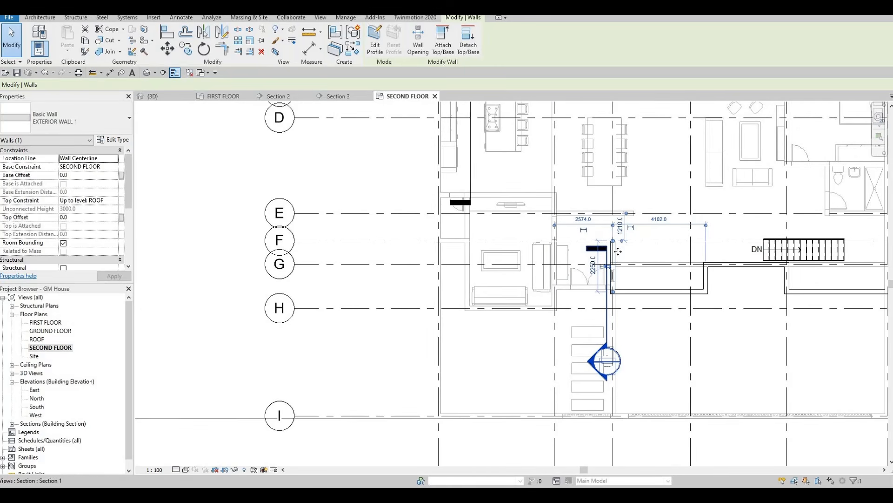
{"action": "scroll", "coordinate": [618, 252], "scroll_direction": "up", "scroll_amount": 3}
{"action": "key", "text": "c"}
{"action": "key", "text": "s"}
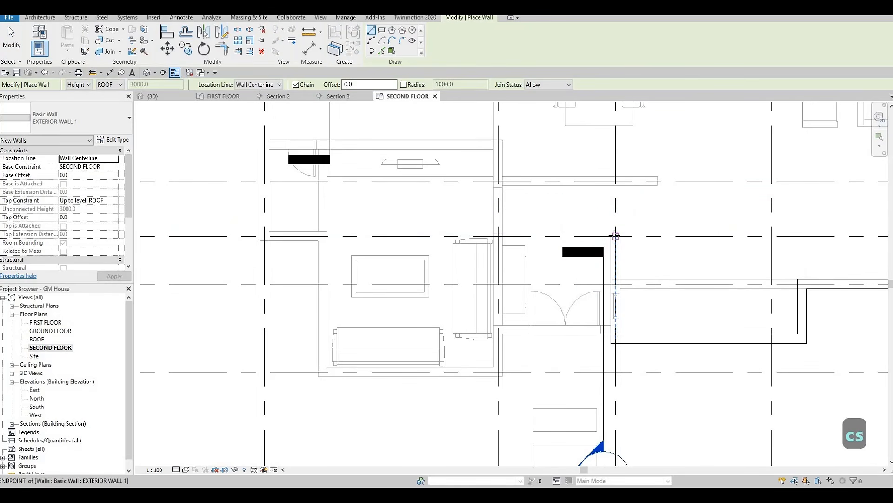
{"action": "left_click", "coordinate": [616, 236]}
{"action": "scroll", "coordinate": [367, 244], "scroll_direction": "down", "scroll_amount": 4}
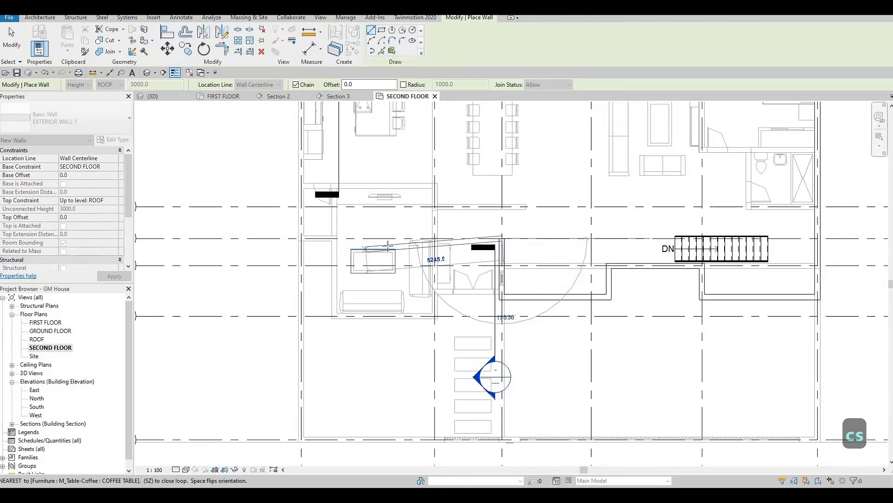
{"action": "scroll", "coordinate": [355, 242], "scroll_direction": "up", "scroll_amount": 2}
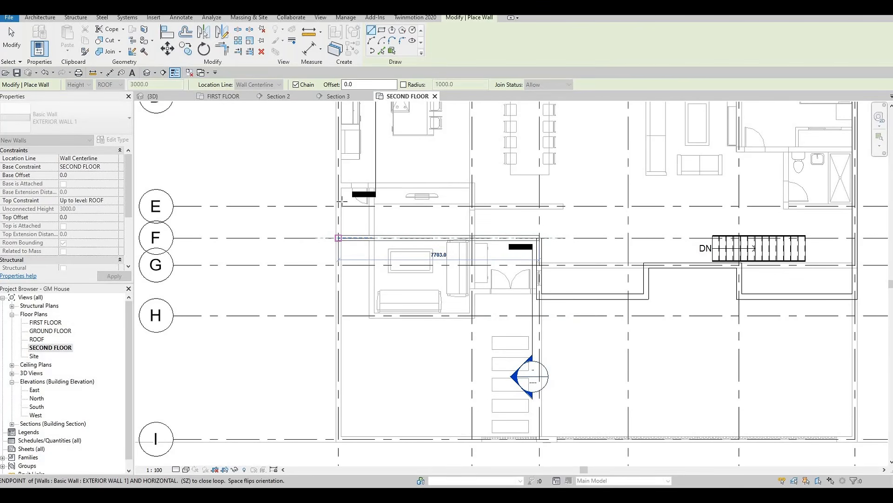
{"action": "left_click", "coordinate": [338, 238]}
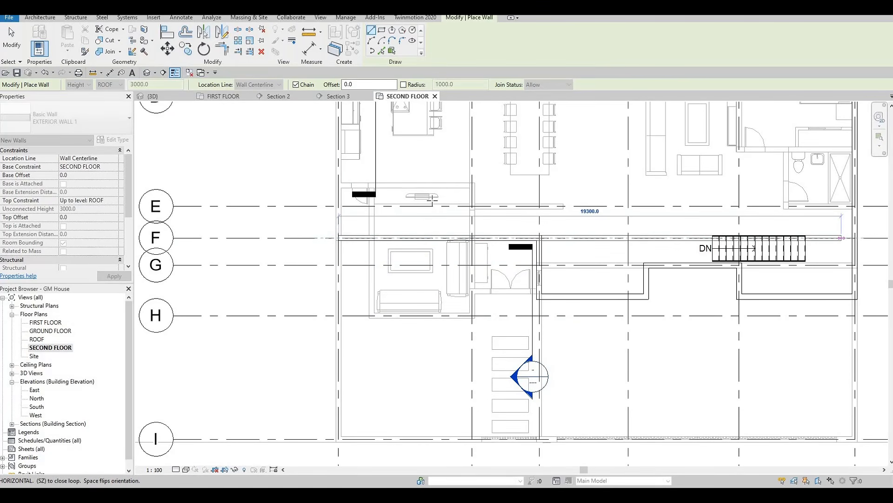
Step: Close the exterior wall outline along grid 1 from grid F up to the corner at grid B
{"action": "middle_click_drag", "start_coordinate": [432, 200], "coordinate": [441, 349]}
{"action": "scroll", "coordinate": [442, 349], "scroll_direction": "down", "scroll_amount": 2}
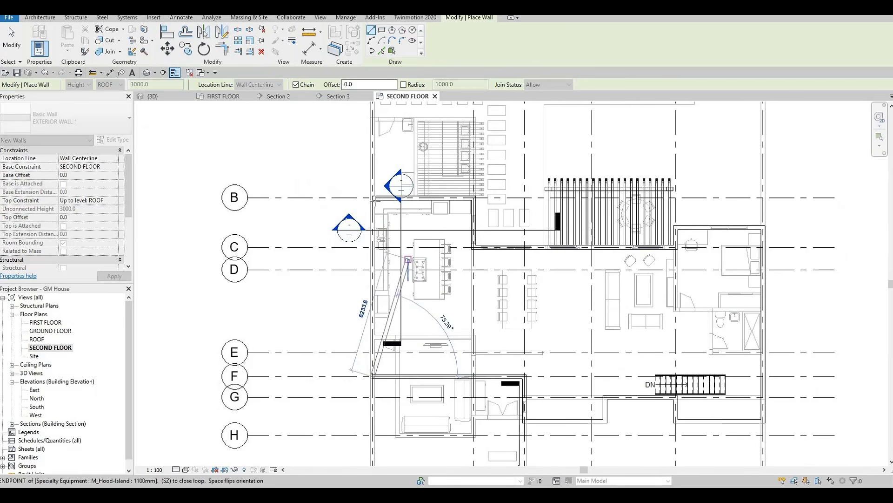
{"action": "left_click", "coordinate": [372, 181]}
{"action": "key", "text": "Escape"}
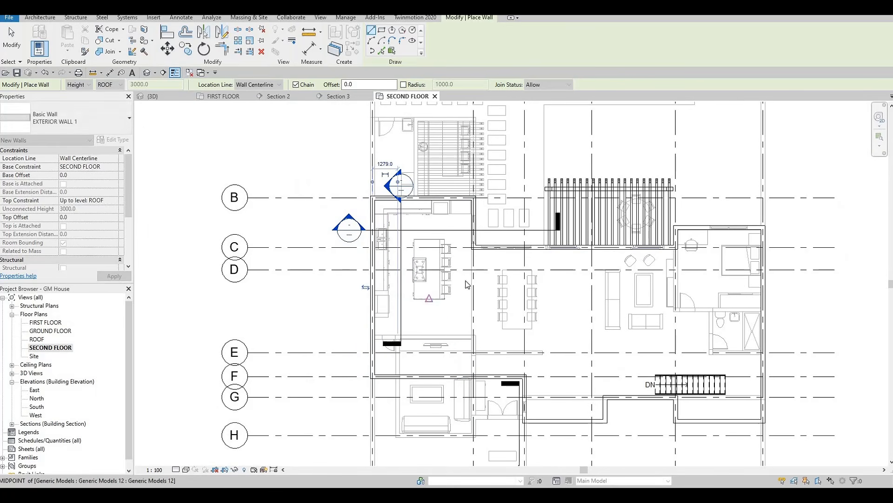
{"action": "key", "text": "Escape"}
Step: Draw an INTERIOR WALL 1 wall, matching the first-floor one, about 6300 mm along grid 5 from grid C to just above the stair
{"action": "scroll", "coordinate": [493, 281], "scroll_direction": "down", "scroll_amount": 2}
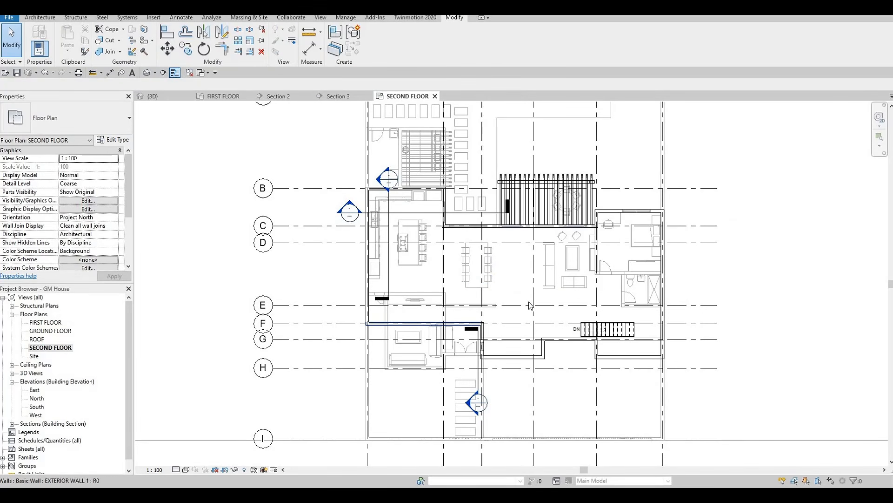
{"action": "middle_click_drag", "start_coordinate": [547, 268], "coordinate": [537, 264]}
{"action": "scroll", "coordinate": [533, 241], "scroll_direction": "up", "scroll_amount": 2}
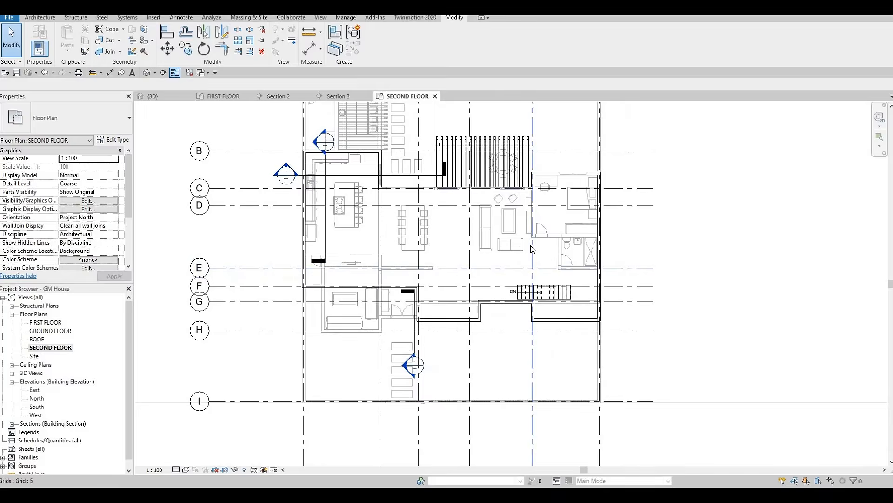
{"action": "left_click", "coordinate": [560, 239]}
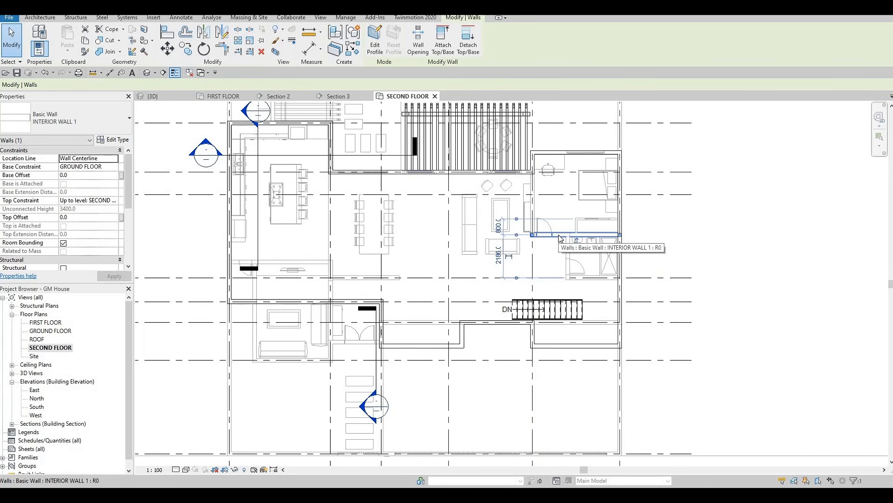
{"action": "key", "text": "c"}
{"action": "key", "text": "s"}
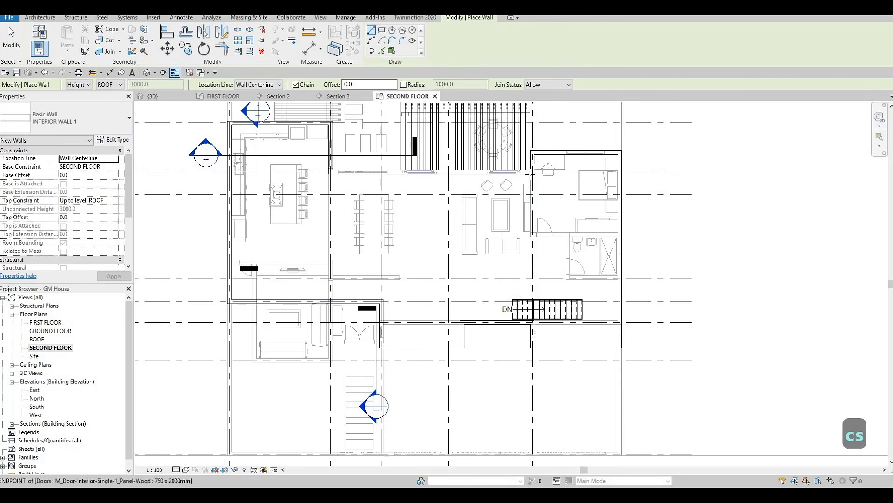
{"action": "scroll", "coordinate": [533, 194], "scroll_direction": "up", "scroll_amount": 2}
{"action": "scroll", "coordinate": [534, 179], "scroll_direction": "up", "scroll_amount": 2}
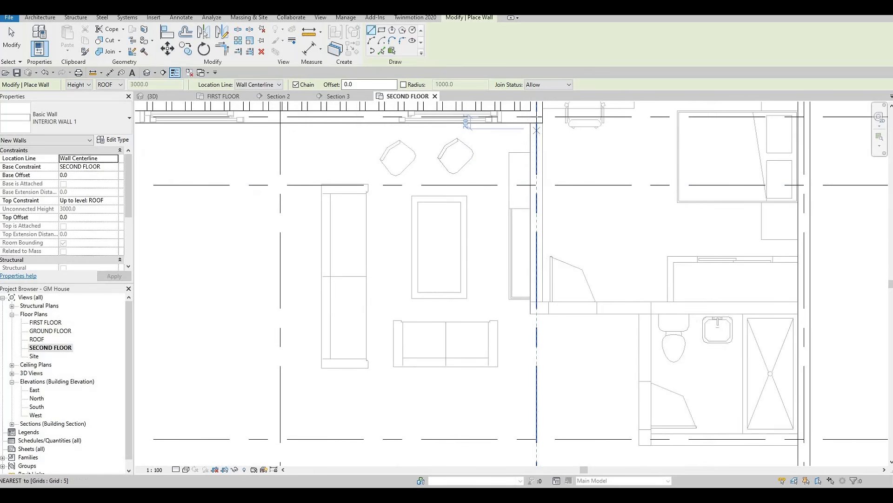
{"action": "left_click", "coordinate": [536, 117]}
{"action": "scroll", "coordinate": [536, 260], "scroll_direction": "down", "scroll_amount": 2}
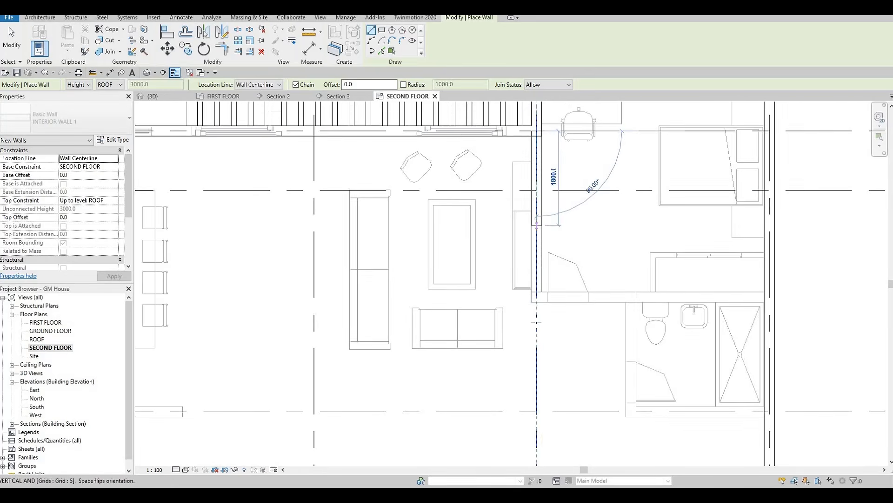
{"action": "scroll", "coordinate": [533, 276], "scroll_direction": "down", "scroll_amount": 2}
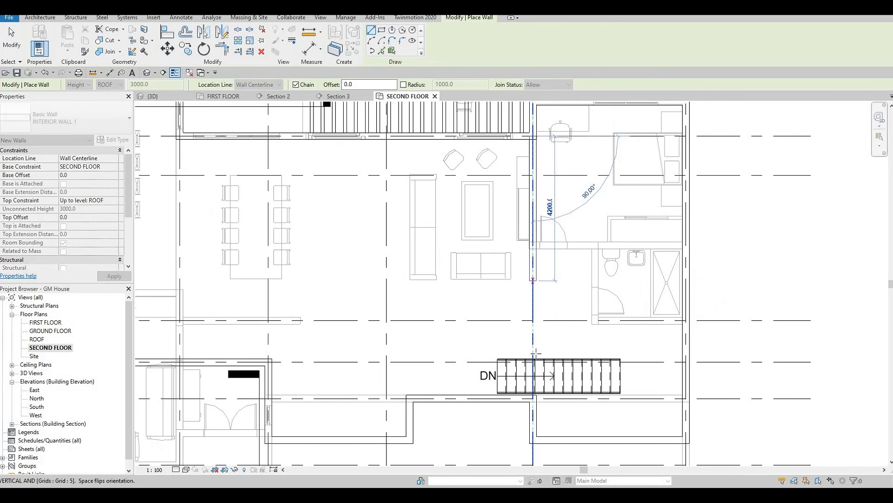
{"action": "scroll", "coordinate": [533, 353], "scroll_direction": "up", "scroll_amount": 2}
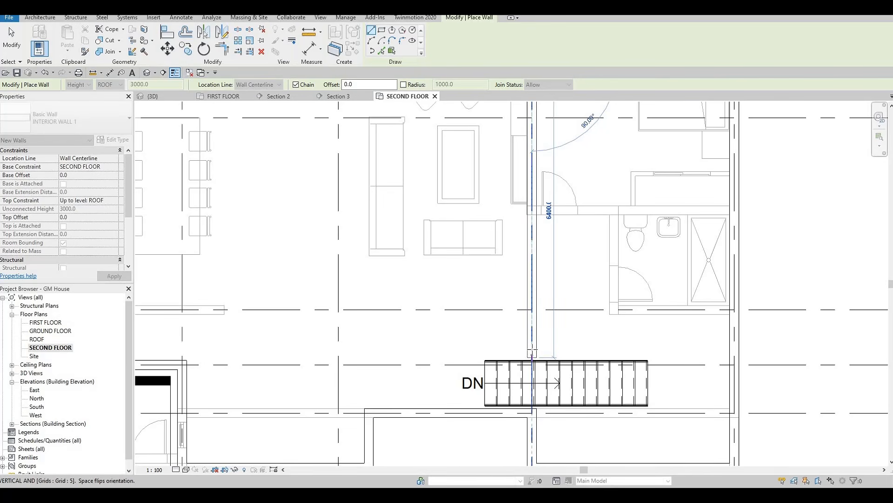
{"action": "scroll", "coordinate": [532, 354], "scroll_direction": "up", "scroll_amount": 1}
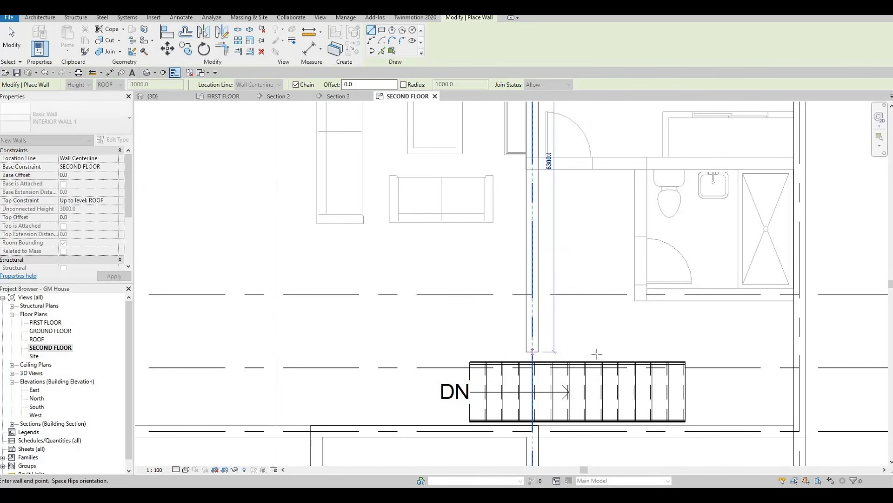
{"action": "left_click", "coordinate": [544, 355]}
Step: Continue the interior wall along the stair's upper side and down past its right end to the exterior wall at grid G
{"action": "scroll", "coordinate": [656, 354], "scroll_direction": "down", "scroll_amount": 1}
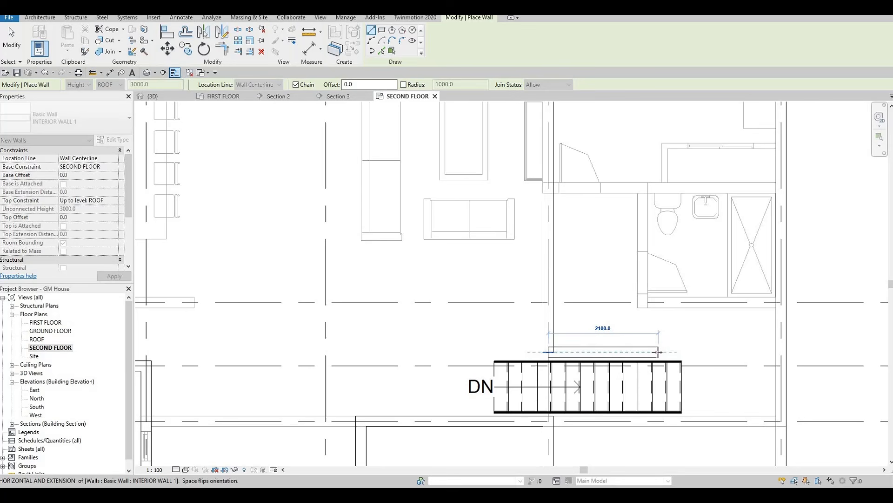
{"action": "left_click", "coordinate": [686, 350]}
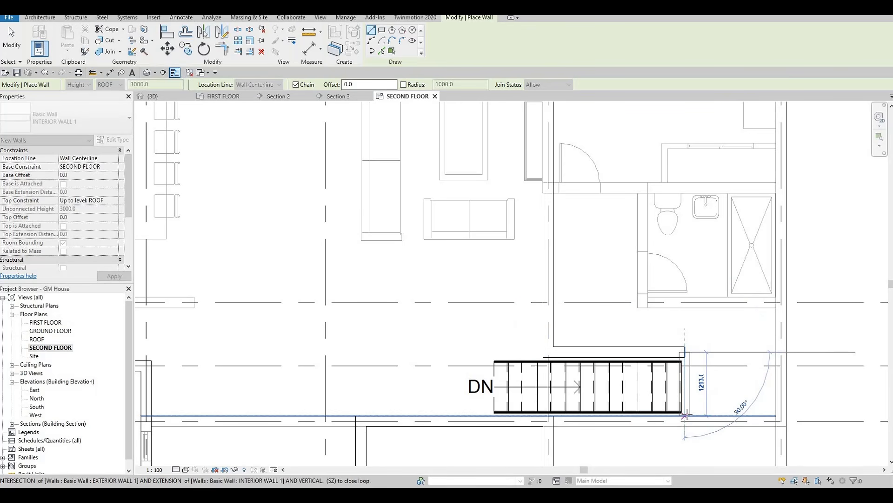
{"action": "left_click", "coordinate": [686, 415]}
{"action": "key", "text": "Escape"}
{"action": "key", "text": "Escape"}
{"action": "key", "text": "Escape"}
Step: Nudge the short interior wall at the stair's right end slightly away from the stair
{"action": "scroll", "coordinate": [689, 381], "scroll_direction": "up", "scroll_amount": 2}
{"action": "left_click", "coordinate": [688, 382]}
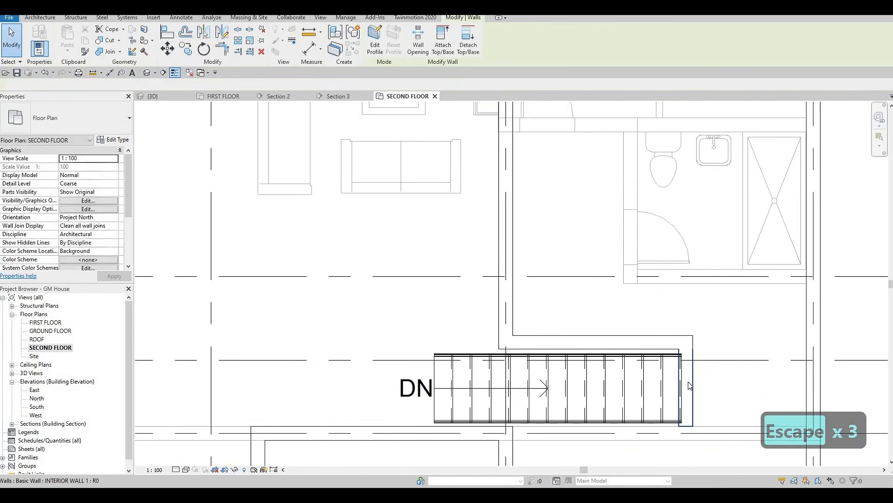
{"action": "key", "text": "Right"}
{"action": "key", "text": "Right"}
{"action": "key", "text": "Right"}
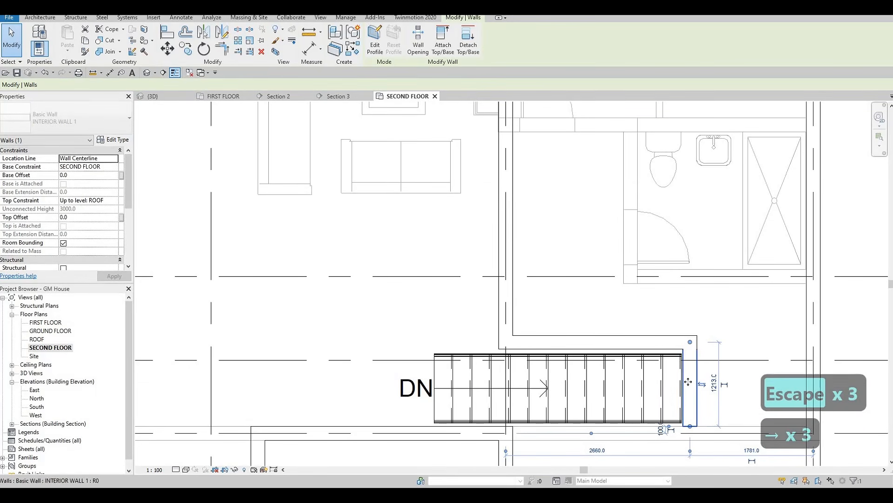
{"action": "key", "text": "Right"}
{"action": "key", "text": "Right"}
{"action": "key", "text": "Escape"}
{"action": "key", "text": "Escape"}
Step: Align the inner faces of the two new interior walls with the stair's right end and upper edge
{"action": "key", "text": "a"}
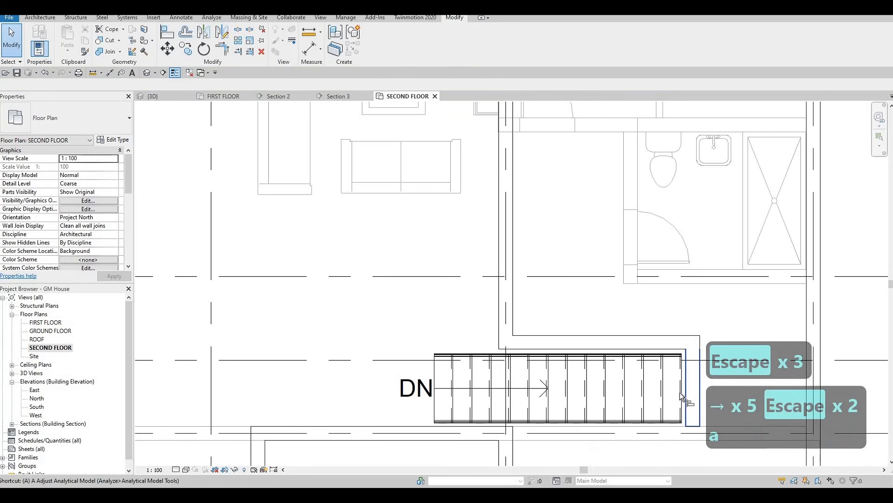
{"action": "key", "text": "l"}
{"action": "scroll", "coordinate": [688, 384], "scroll_direction": "up", "scroll_amount": 2}
{"action": "left_click", "coordinate": [687, 381]}
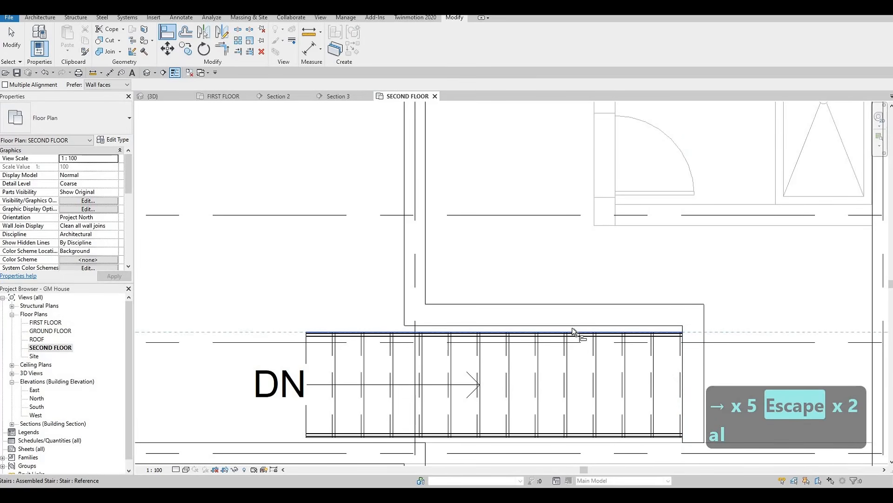
{"action": "left_click", "coordinate": [526, 328]}
{"action": "key", "text": "Escape"}
{"action": "key", "text": "Escape"}
{"action": "scroll", "coordinate": [571, 336], "scroll_direction": "down", "scroll_amount": 2}
{"action": "middle_click_drag", "start_coordinate": [615, 377], "coordinate": [585, 358]}
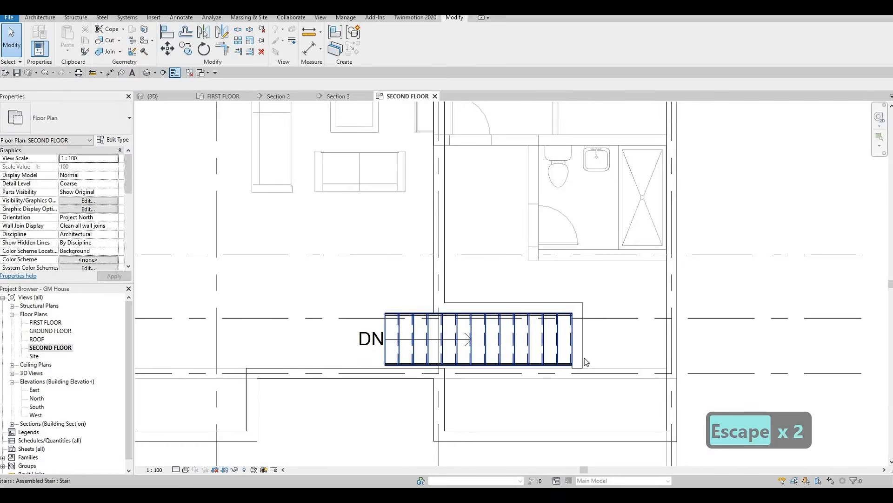
Step: Stretch the lower end of the interior wall at the stair's right end down to the exterior wall between grids G and H
{"action": "key", "text": "Escape"}
{"action": "key", "text": "Escape"}
{"action": "scroll", "coordinate": [585, 358], "scroll_direction": "up", "scroll_amount": 1}
{"action": "left_click", "coordinate": [582, 365]}
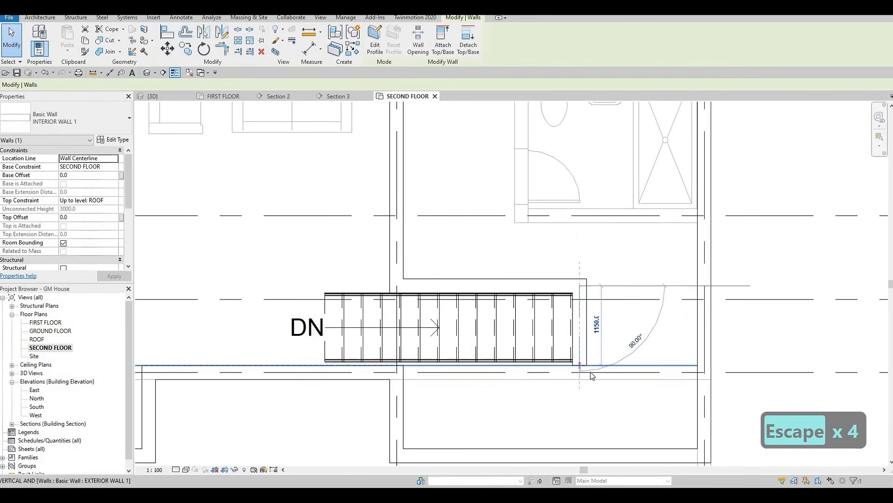
{"action": "left_click_drag", "start_coordinate": [590, 372], "coordinate": [585, 374]}
{"action": "scroll", "coordinate": [589, 381], "scroll_direction": "down", "scroll_amount": 1}
{"action": "middle_click_drag", "start_coordinate": [624, 363], "coordinate": [584, 365]}
{"action": "key", "text": "Escape"}
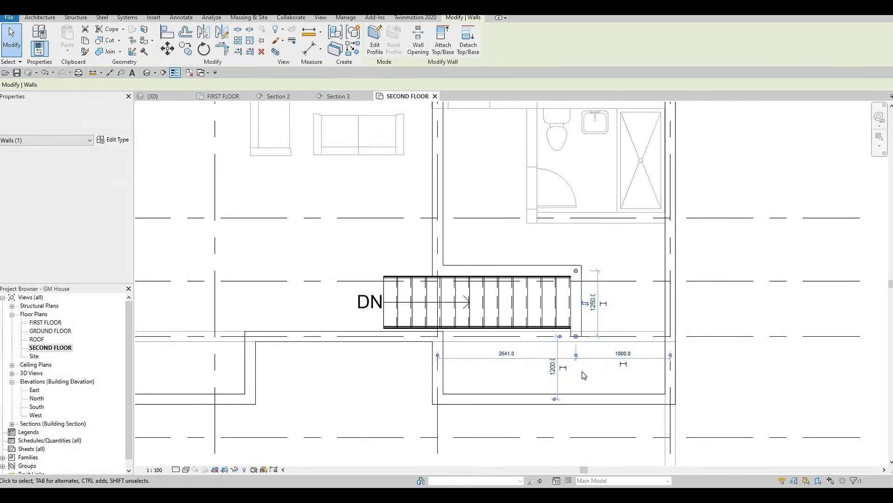
{"action": "scroll", "coordinate": [583, 375], "scroll_direction": "down", "scroll_amount": 1}
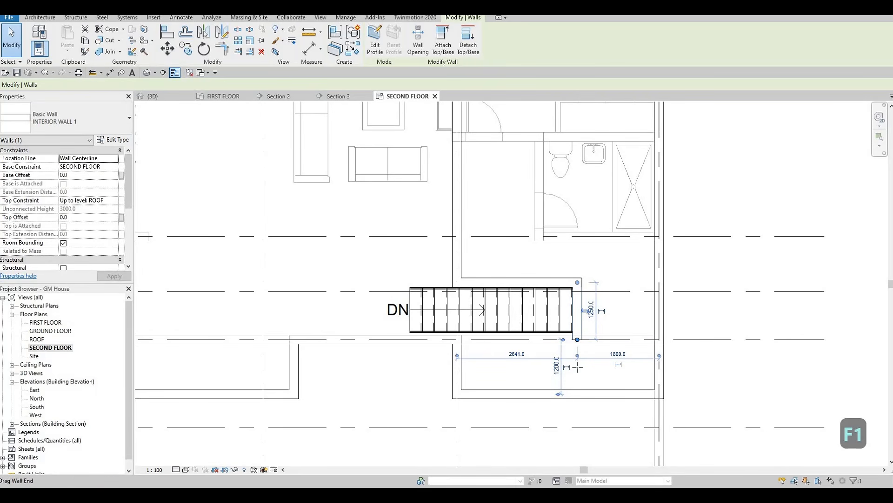
{"action": "left_click_drag", "start_coordinate": [578, 367], "coordinate": [577, 393]}
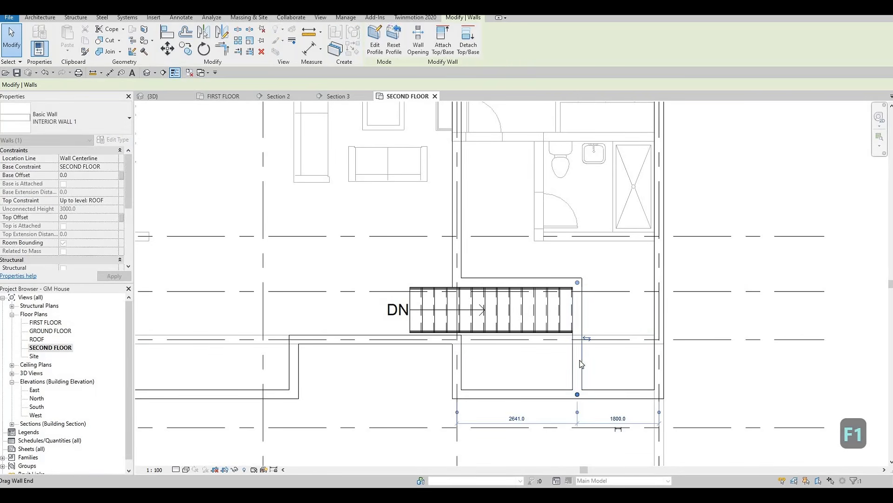
{"action": "scroll", "coordinate": [579, 358], "scroll_direction": "down", "scroll_amount": 2}
{"action": "key", "text": "Escape"}
{"action": "key", "text": "Escape"}
{"action": "key", "text": "Escape"}
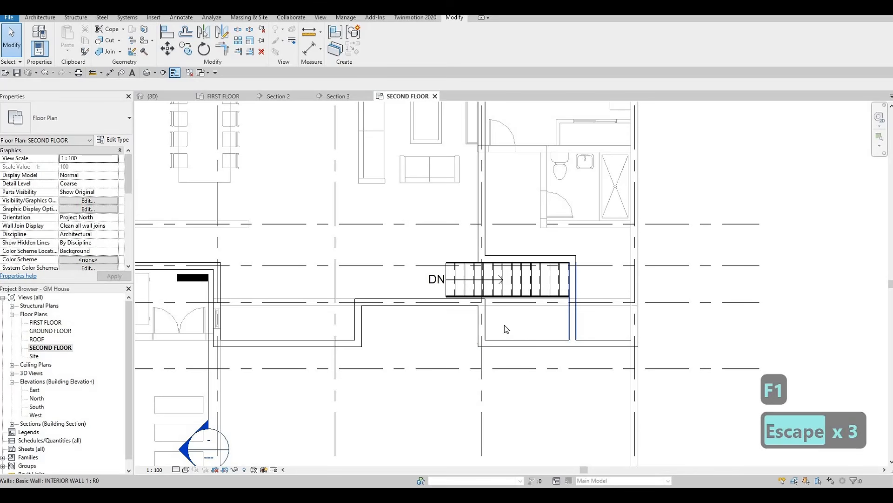
Step: Trim the stair-end wall and the lower exterior wall to a corner, then delete the leftover exterior wall piece below grid G on grid 5
{"action": "key", "text": "t"}
{"action": "key", "text": "r"}
{"action": "left_click", "coordinate": [576, 329]}
{"action": "left_click", "coordinate": [584, 340]}
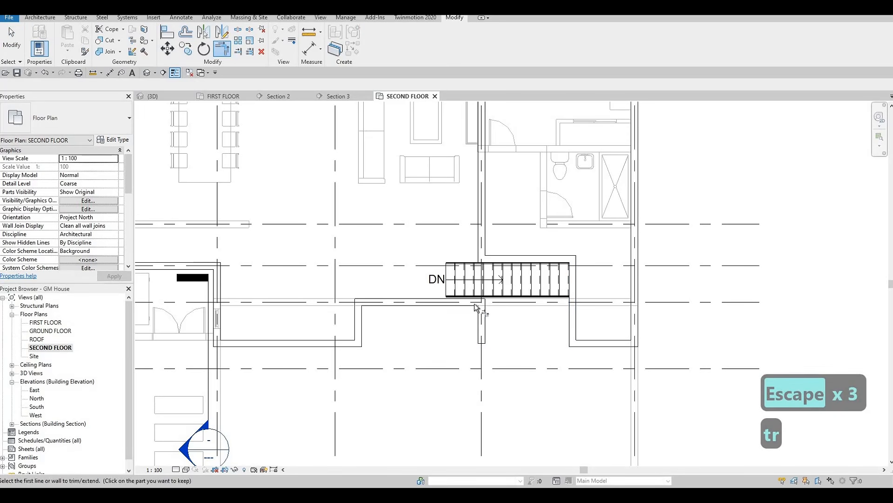
{"action": "key", "text": "Escape"}
{"action": "key", "text": "Escape"}
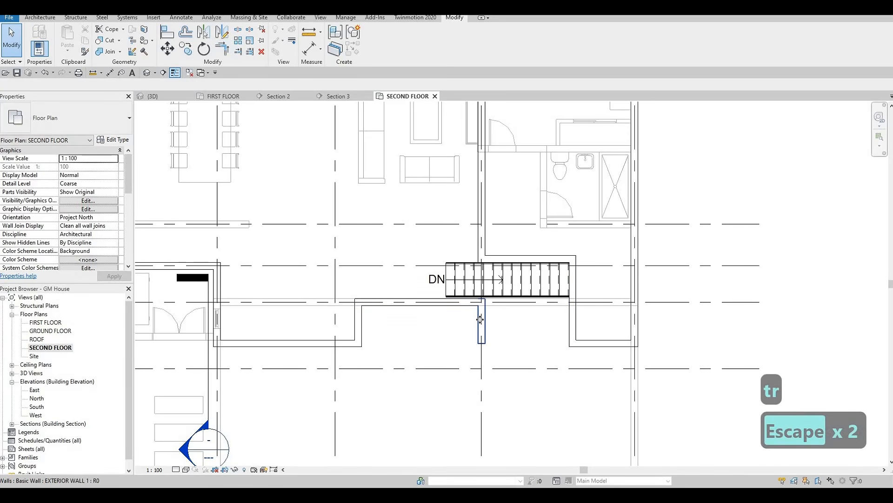
{"action": "left_click", "coordinate": [480, 323]}
{"action": "key", "text": "Delete"}
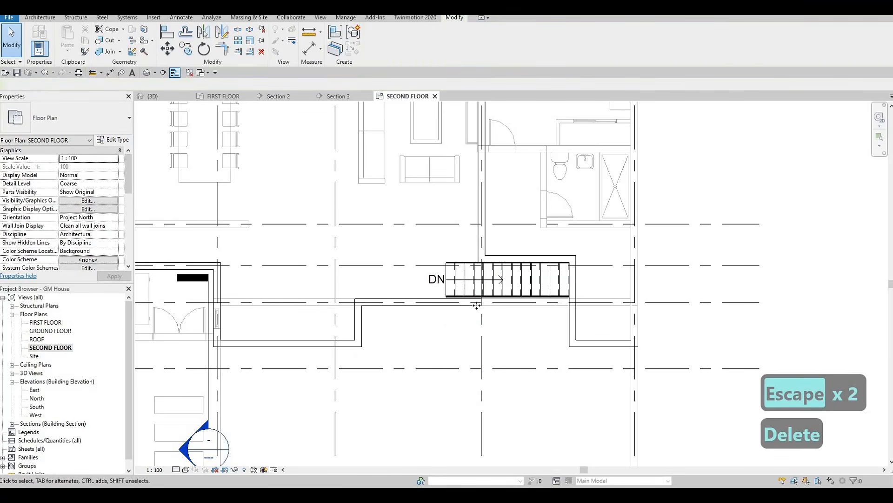
Step: Extend the exterior wall along grid G from grid 5 to the wall at the stair's right end
{"action": "left_click", "coordinate": [483, 306]}
{"action": "left_click_drag", "start_coordinate": [482, 302], "coordinate": [569, 305]}
{"action": "key", "text": "Escape"}
{"action": "key", "text": "Escape"}
{"action": "scroll", "coordinate": [572, 316], "scroll_direction": "down", "scroll_amount": 2}
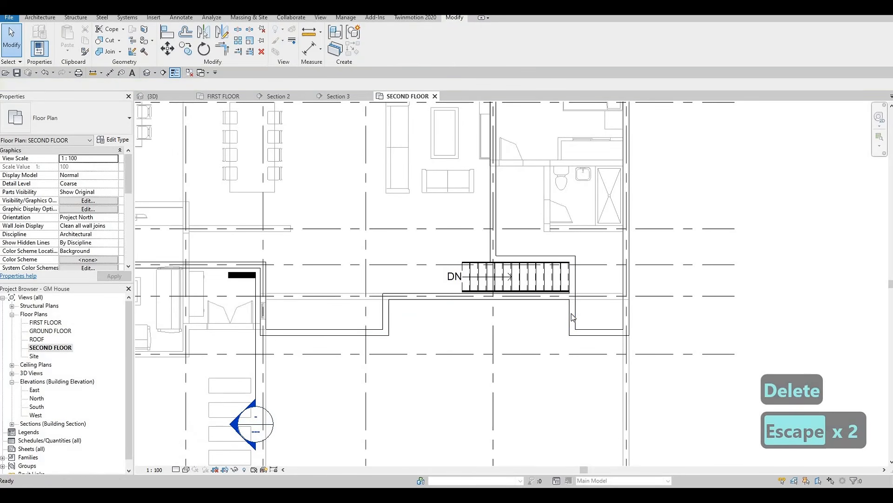
Step: Shorten the interior wall at the stair's right end so that its lower end stops at grid G
{"action": "left_click", "coordinate": [573, 317]}
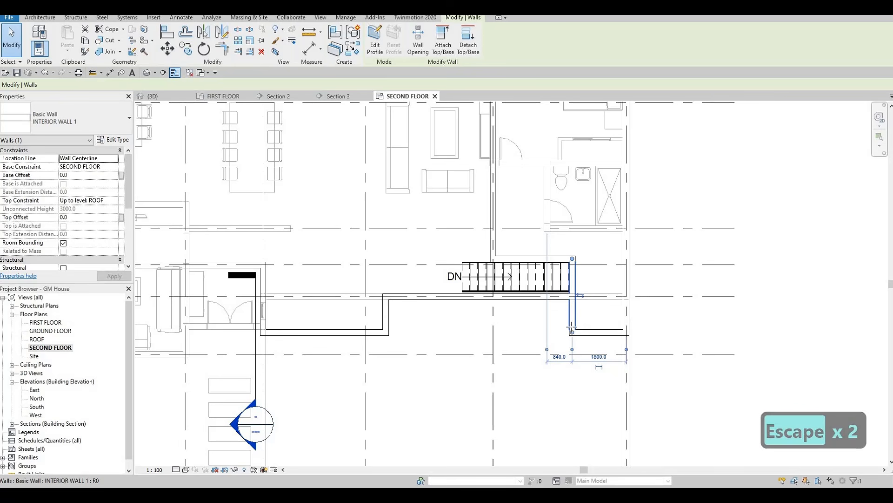
{"action": "left_click_drag", "start_coordinate": [572, 332], "coordinate": [565, 296]}
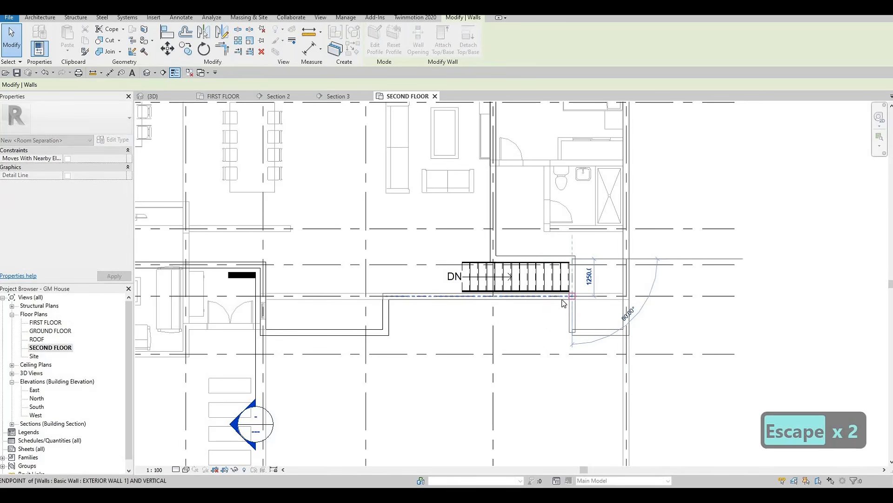
{"action": "key", "text": "Escape"}
{"action": "key", "text": "Escape"}
{"action": "scroll", "coordinate": [563, 299], "scroll_direction": "up", "scroll_amount": 2}
Step: Draw a matching EXTERIOR WALL 1 wall from the open end of the lower exterior wall up to the exterior wall at grid G
{"action": "left_click", "coordinate": [562, 300]}
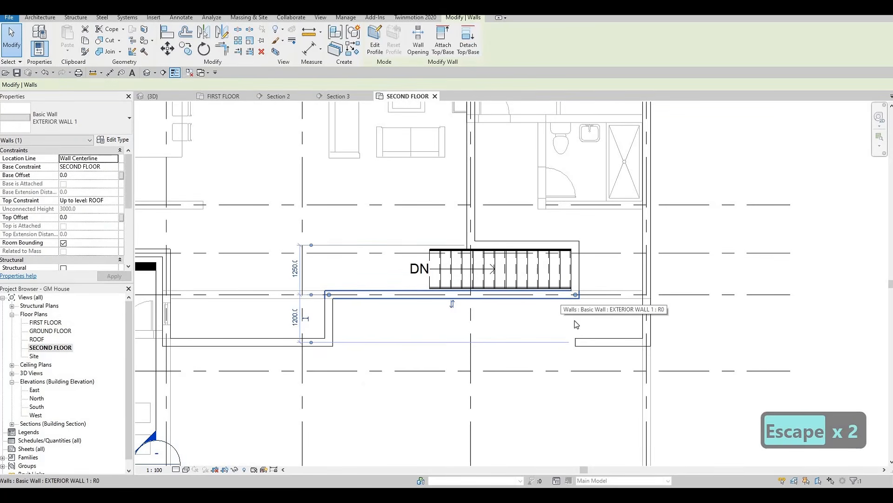
{"action": "key", "text": "c"}
{"action": "key", "text": "s"}
{"action": "scroll", "coordinate": [575, 320], "scroll_direction": "up", "scroll_amount": 2}
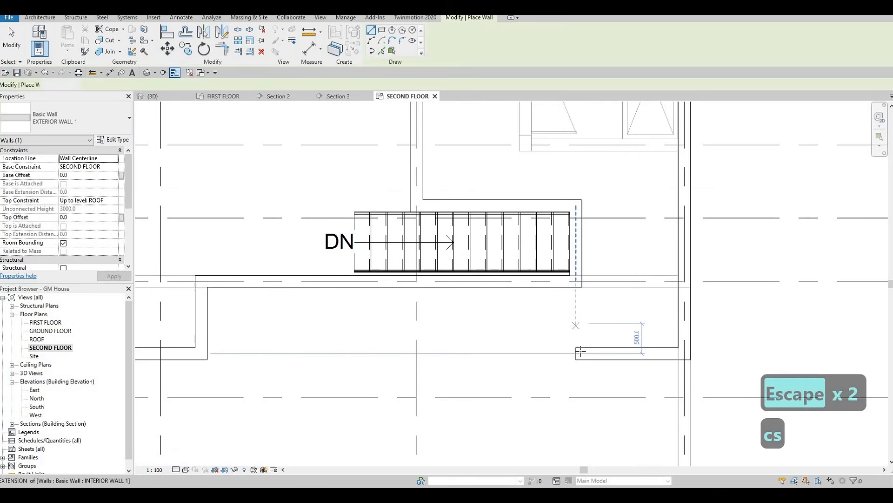
{"action": "left_click", "coordinate": [576, 354]}
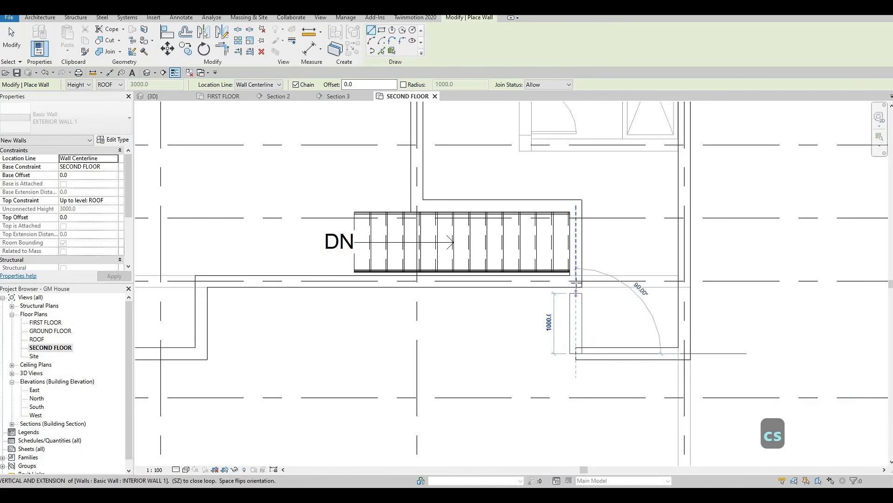
{"action": "left_click", "coordinate": [576, 286]}
{"action": "key", "text": "Escape"}
{"action": "key", "text": "Escape"}
{"action": "scroll", "coordinate": [593, 298], "scroll_direction": "down", "scroll_amount": 4}
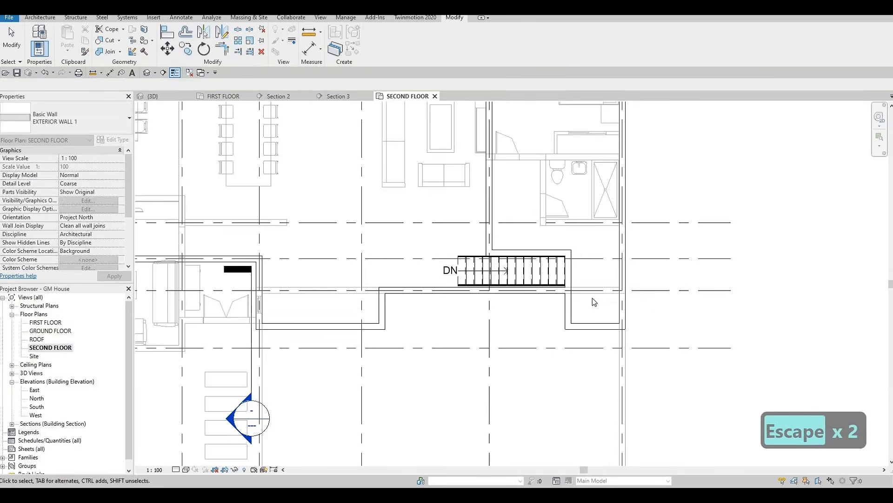
{"action": "key", "text": "Escape"}
{"action": "scroll", "coordinate": [599, 298], "scroll_direction": "down", "scroll_amount": 2}
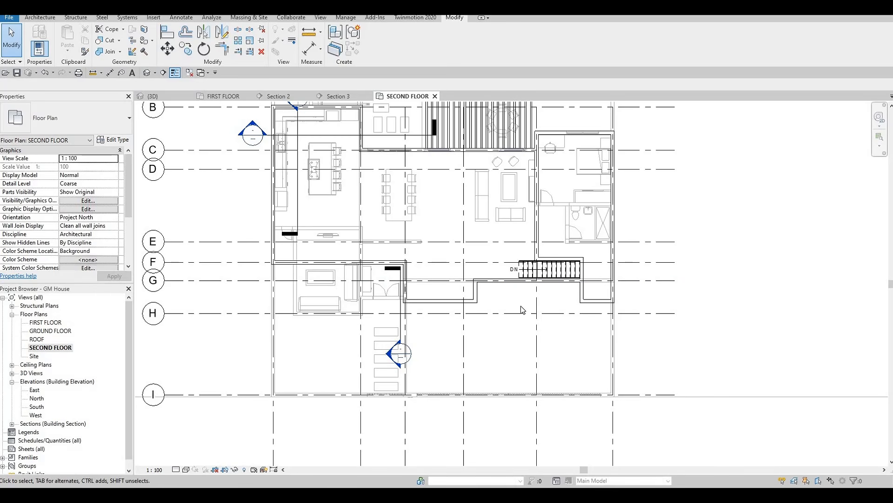
{"action": "key", "text": "Escape"}
{"action": "key", "text": "Escape"}
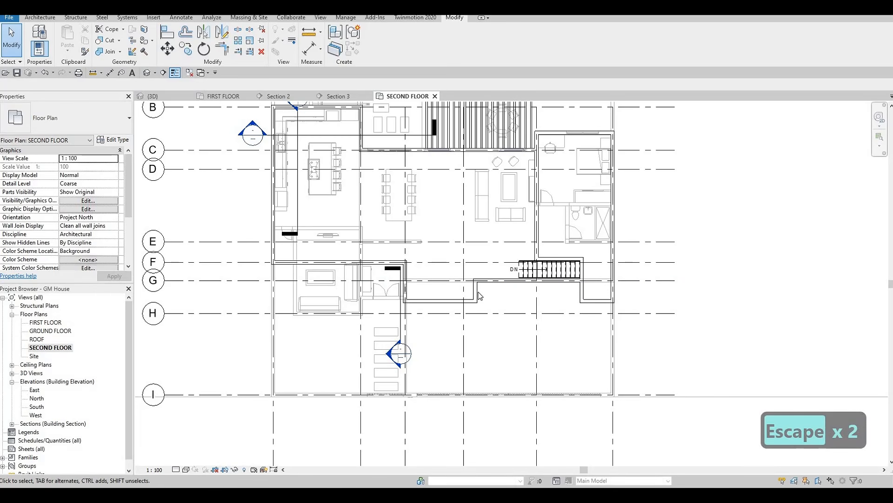
Step: Move the short vertical exterior wall near the stair's left end rightward, close to the start of the stair
{"action": "left_click", "coordinate": [476, 293]}
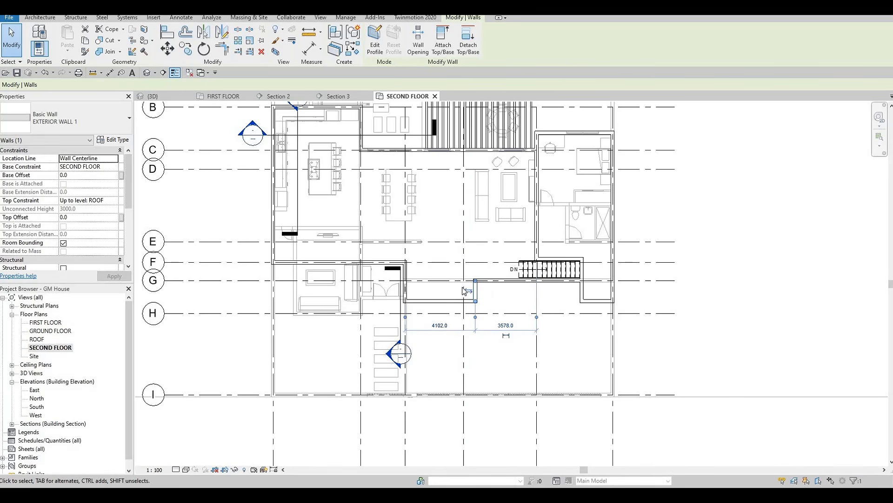
{"action": "key", "text": "Escape"}
{"action": "key", "text": "Escape"}
{"action": "scroll", "coordinate": [498, 293], "scroll_direction": "up", "scroll_amount": 3}
{"action": "left_click_drag", "start_coordinate": [467, 285], "coordinate": [564, 321]}
{"action": "left_click", "coordinate": [573, 329]}
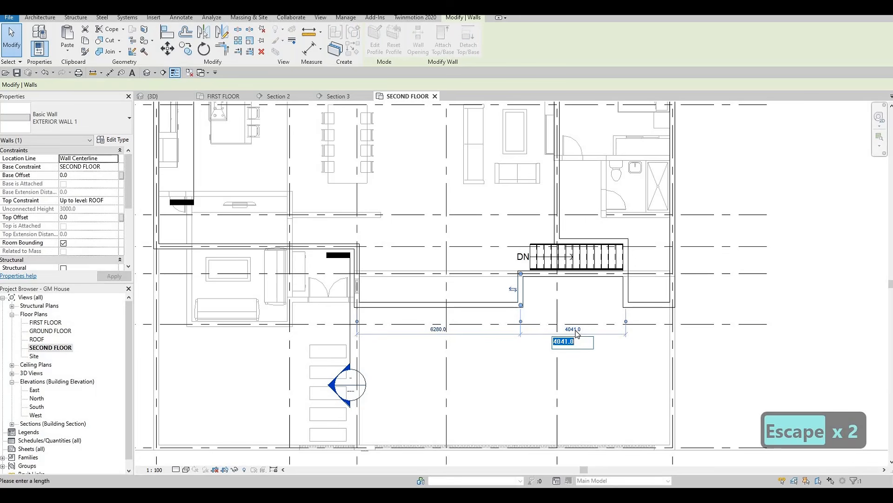
{"action": "scroll", "coordinate": [533, 290], "scroll_direction": "up", "scroll_amount": 2}
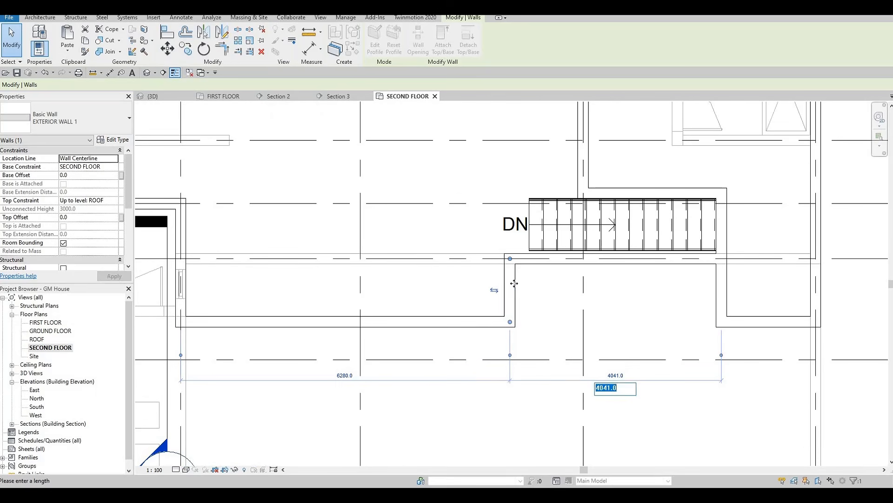
{"action": "key", "text": "Escape"}
{"action": "left_click_drag", "start_coordinate": [542, 283], "coordinate": [531, 287]}
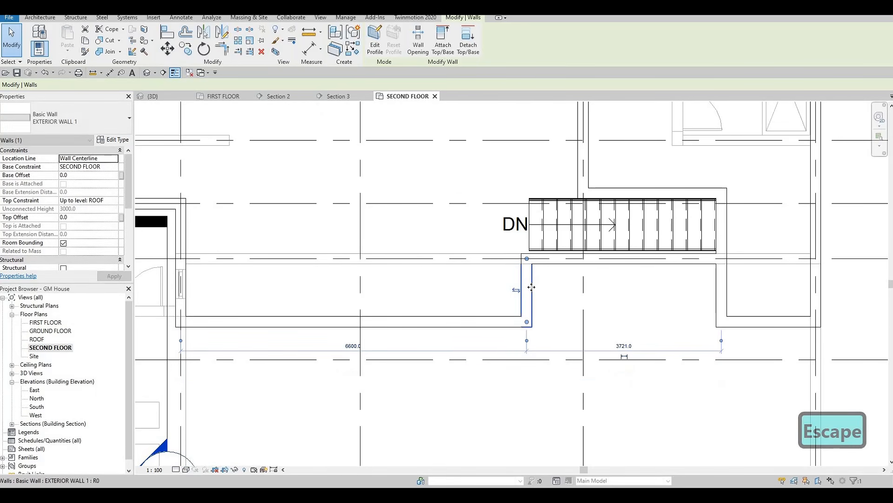
{"action": "key", "text": "Right"}
{"action": "key", "text": "Right"}
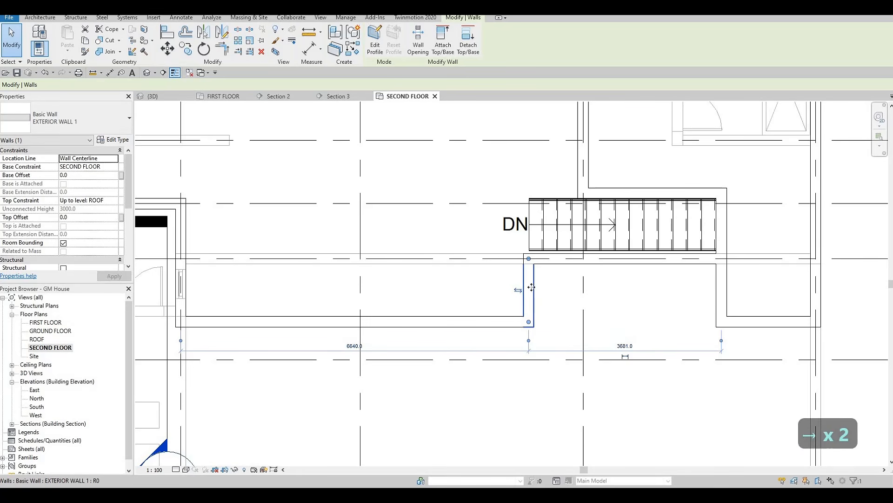
{"action": "key", "text": "Escape"}
{"action": "key", "text": "Escape"}
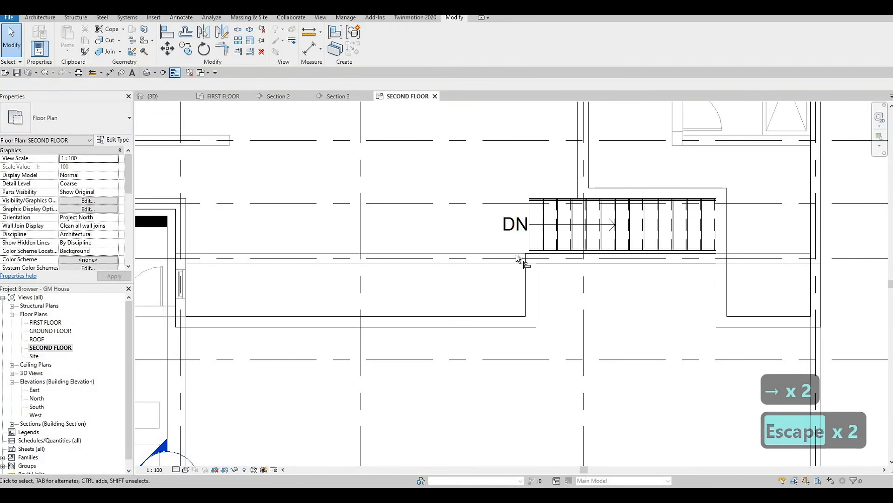
Step: Align the left face of the short vertical exterior wall with the left edge of the stair
{"action": "key", "text": "a"}
{"action": "key", "text": "l"}
{"action": "left_click", "coordinate": [529, 266]}
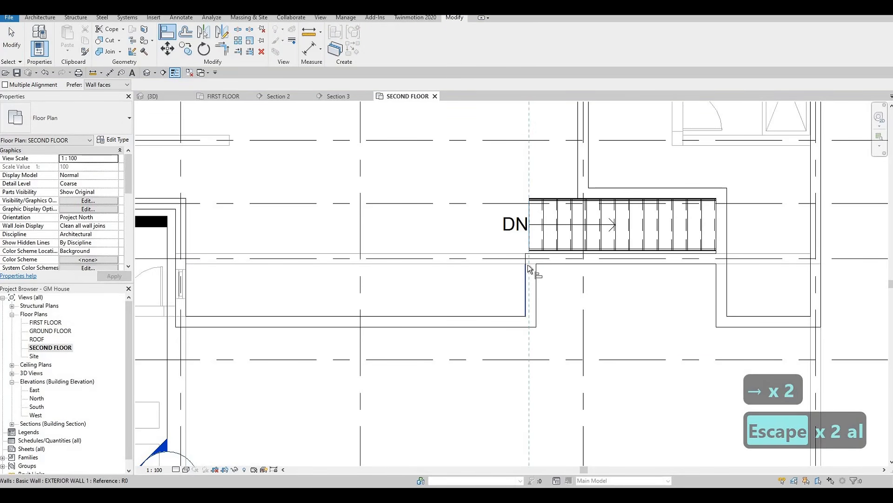
{"action": "key", "text": "Escape"}
{"action": "key", "text": "Escape"}
Step: Draw a matching EXTERIOR WALL 1 wall about 1100 mm long upward from the middle of the lower exterior wall
{"action": "scroll", "coordinate": [483, 289], "scroll_direction": "down", "scroll_amount": 3}
{"action": "scroll", "coordinate": [321, 291], "scroll_direction": "up", "scroll_amount": 3}
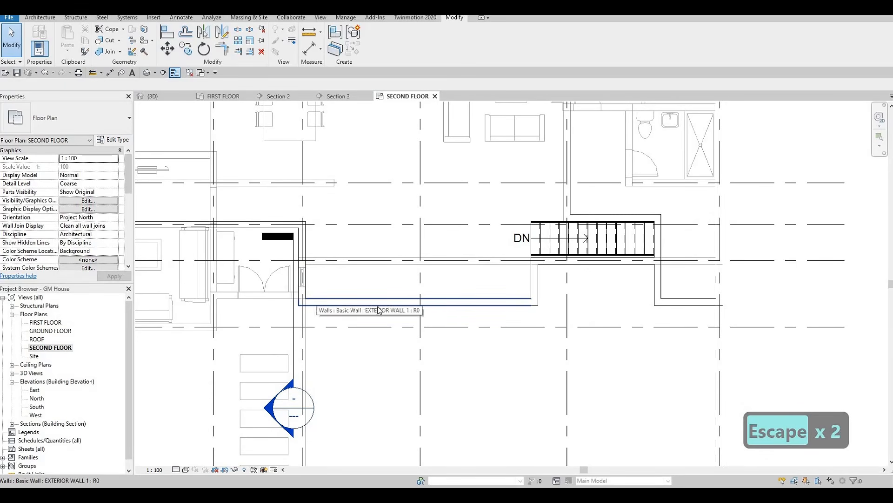
{"action": "middle_click_drag", "start_coordinate": [363, 284], "coordinate": [377, 285]}
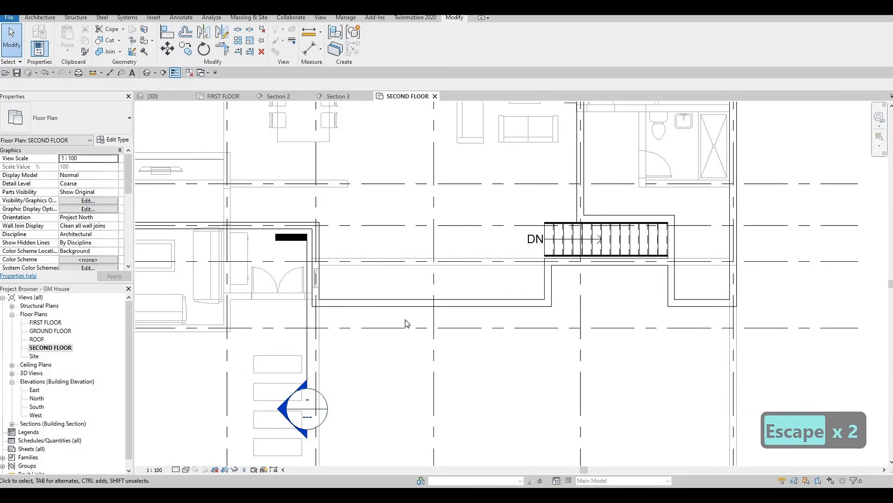
{"action": "left_click", "coordinate": [406, 302]}
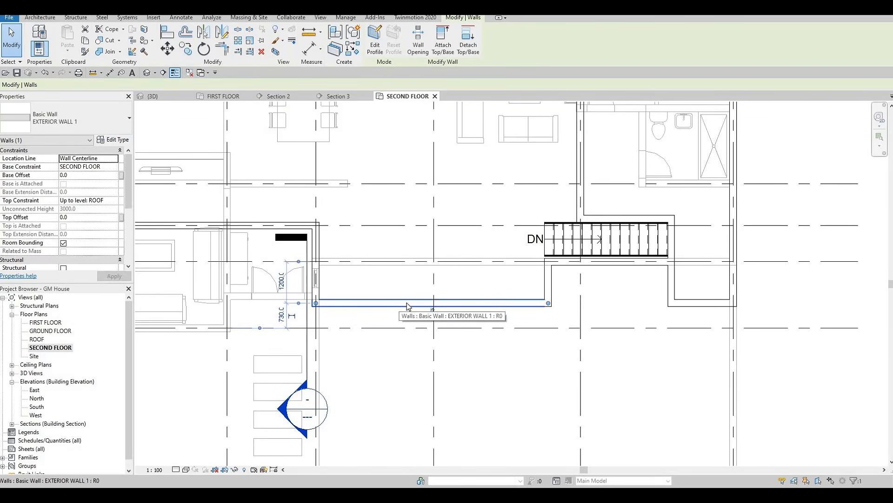
{"action": "key", "text": "c"}
{"action": "key", "text": "s"}
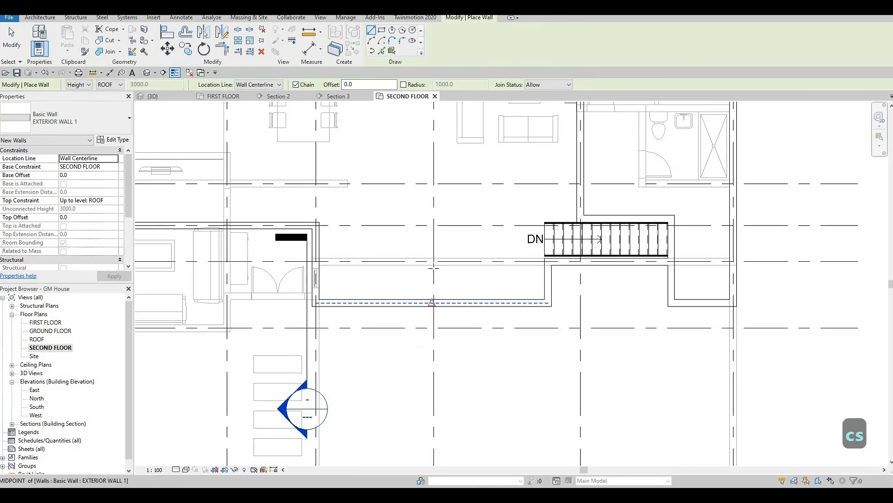
{"action": "left_click", "coordinate": [433, 265]}
{"action": "key", "text": "Escape"}
{"action": "key", "text": "Escape"}
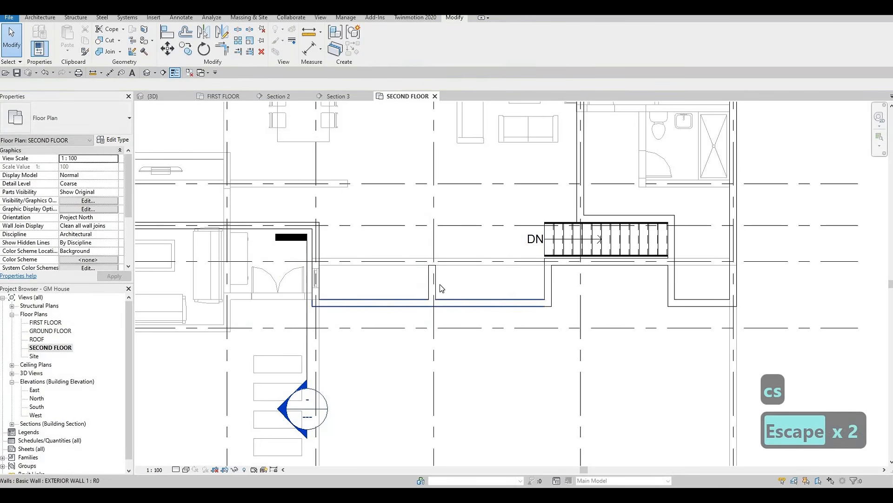
Step: Set the distance between the new short exterior wall and the exterior wall at the stair's left end to 4250 mm
{"action": "key", "text": "Escape"}
{"action": "left_click", "coordinate": [433, 284]}
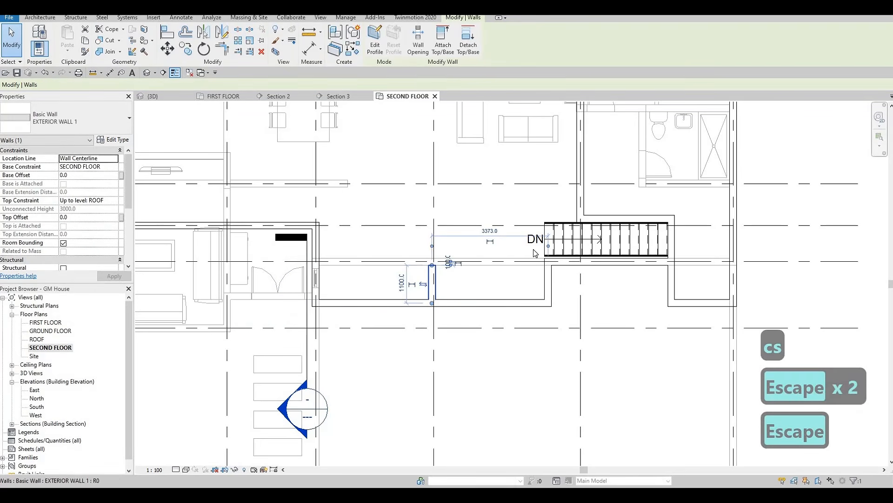
{"action": "left_click", "coordinate": [489, 231]}
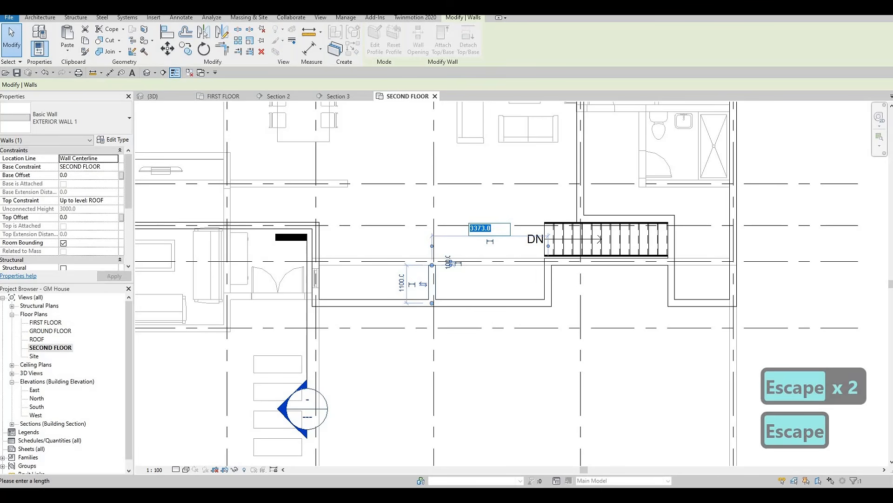
{"action": "type", "text": "4250"}
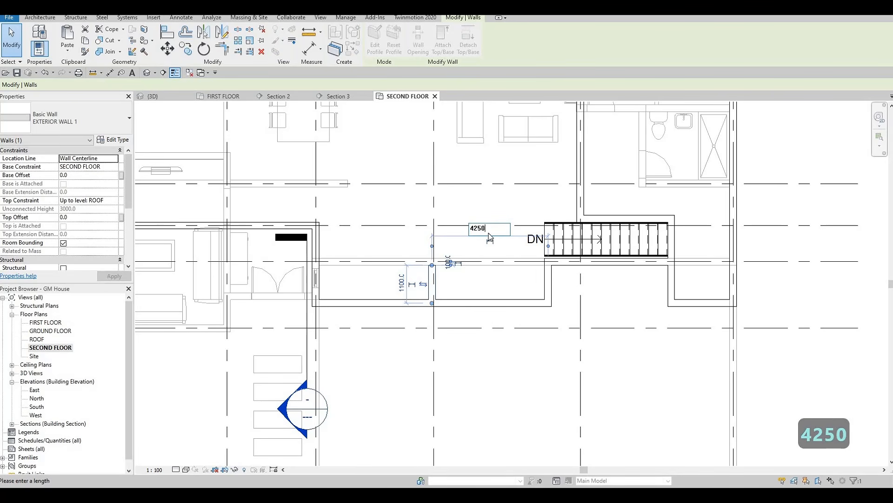
{"action": "key", "text": "Return"}
{"action": "key", "text": "Escape"}
{"action": "key", "text": "Escape"}
{"action": "key", "text": "Escape"}
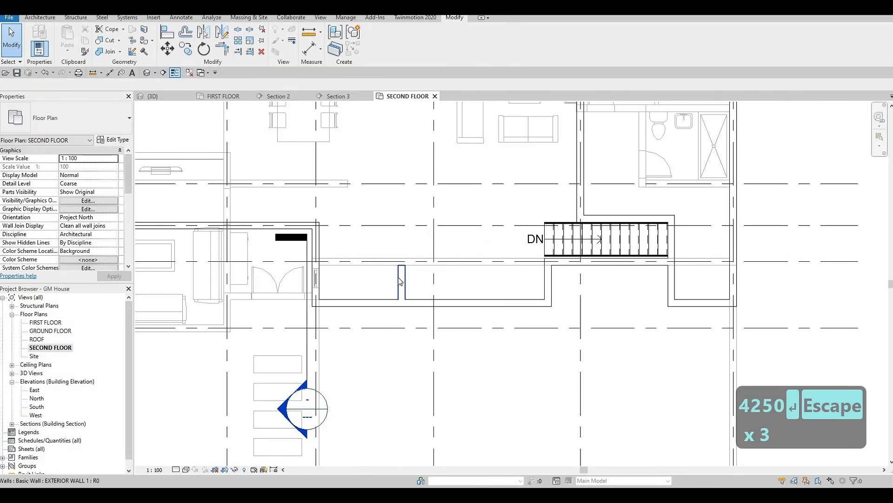
Step: Draw a matching EXTERIOR WALL 1 wall along grid G from the short wall's upper end left to the vertical exterior wall
{"action": "left_click", "coordinate": [400, 279]}
{"action": "key", "text": "c"}
{"action": "key", "text": "s"}
{"action": "scroll", "coordinate": [401, 263], "scroll_direction": "up", "scroll_amount": 2}
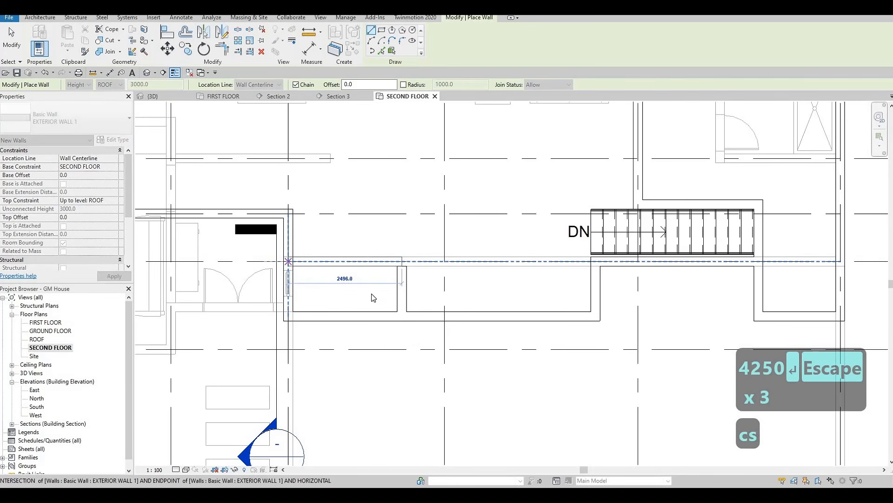
{"action": "key", "text": "Escape"}
{"action": "key", "text": "Escape"}
{"action": "key", "text": "Escape"}
{"action": "key", "text": "Escape"}
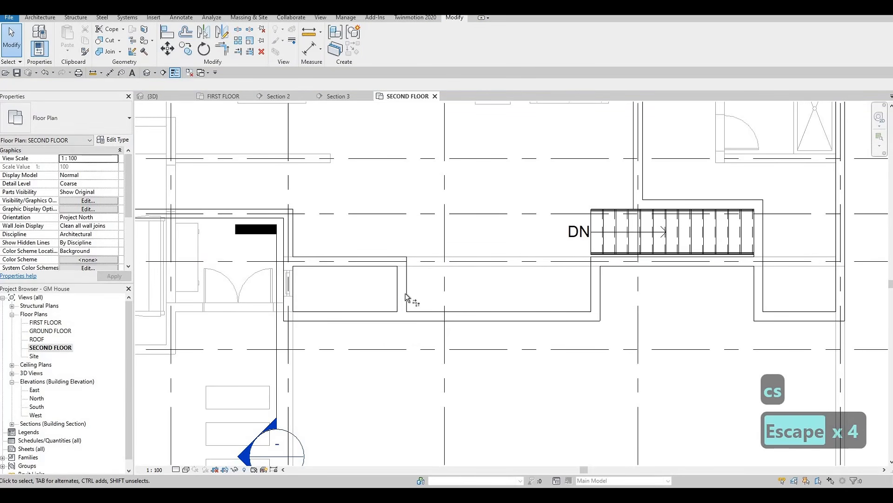
Step: Trim the lower exterior wall to a corner with the short wall, and the vertical exterior wall to a corner with the grid G wall
{"action": "key", "text": "t"}
{"action": "key", "text": "r"}
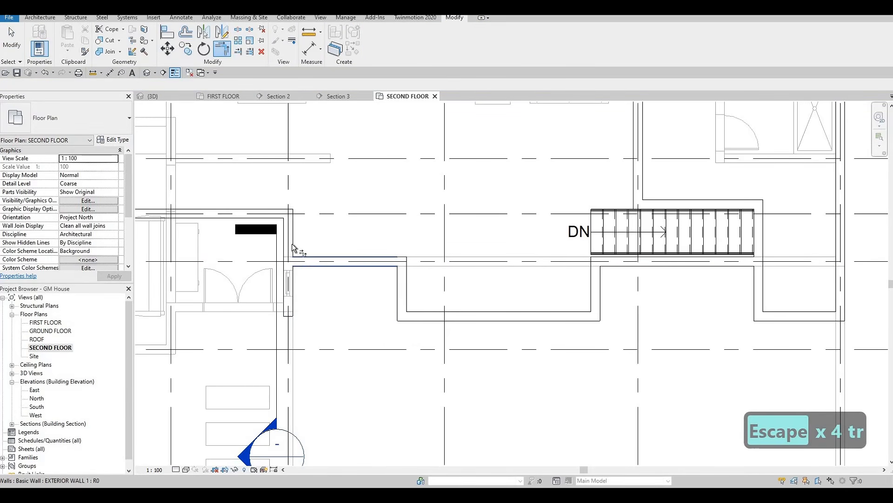
{"action": "middle_click_drag", "start_coordinate": [418, 291], "coordinate": [507, 287]}
{"action": "key", "text": "Escape"}
Step: Review the revised exterior outline around the stair and the overall second-floor plan over the first-floor underlay
{"action": "scroll", "coordinate": [507, 288], "scroll_direction": "down", "scroll_amount": 1}
{"action": "middle_click_drag", "start_coordinate": [811, 278], "coordinate": [814, 293]}
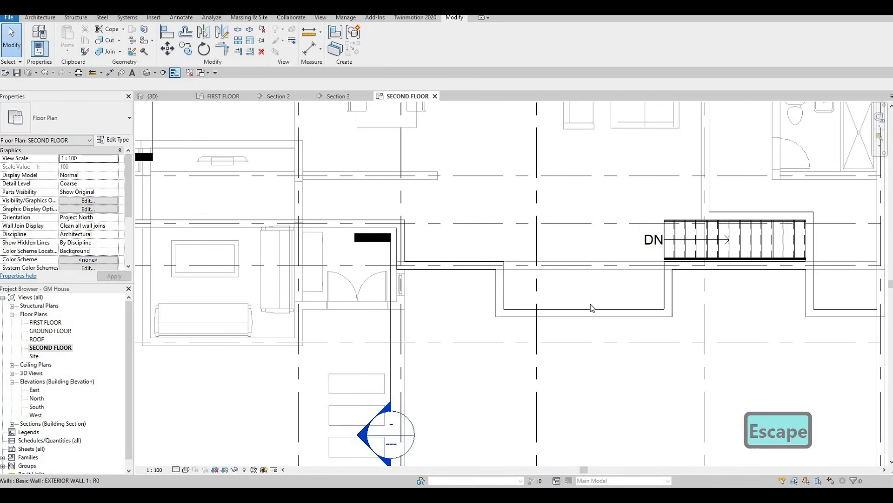
{"action": "middle_click_drag", "start_coordinate": [580, 301], "coordinate": [578, 304]}
{"action": "middle_click_drag", "start_coordinate": [525, 309], "coordinate": [563, 302]}
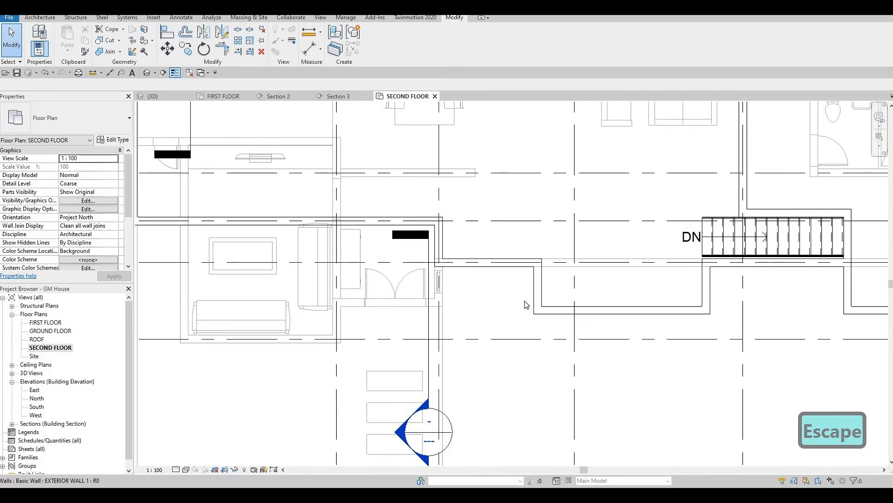
{"action": "scroll", "coordinate": [526, 304], "scroll_direction": "down", "scroll_amount": 1}
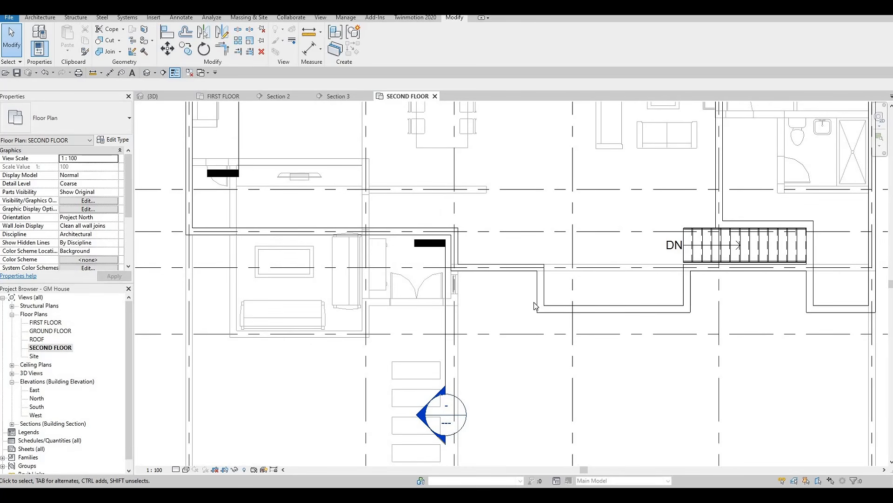
{"action": "key", "text": "F1"}
{"action": "scroll", "coordinate": [554, 307], "scroll_direction": "down", "scroll_amount": 1}
{"action": "middle_click_drag", "start_coordinate": [682, 309], "coordinate": [622, 320]}
{"action": "scroll", "coordinate": [622, 321], "scroll_direction": "down", "scroll_amount": 1}
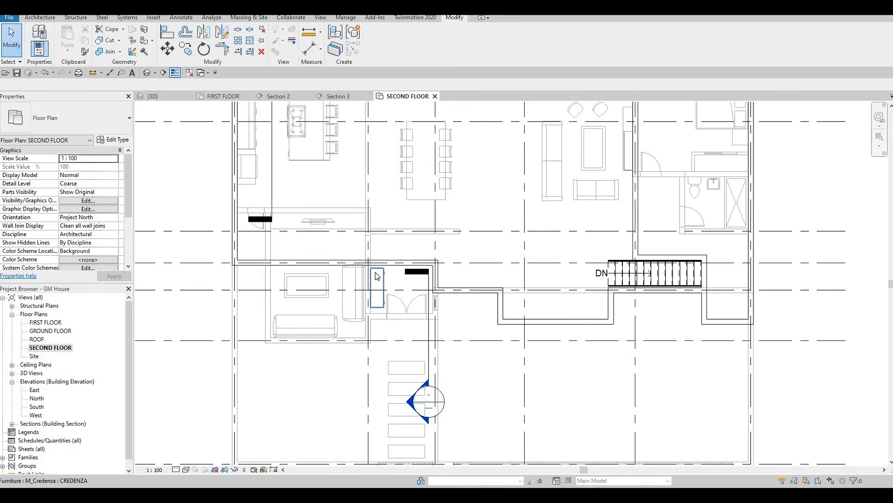
{"action": "scroll", "coordinate": [478, 315], "scroll_direction": "down", "scroll_amount": 1}
{"action": "middle_click_drag", "start_coordinate": [475, 273], "coordinate": [511, 305]}
{"action": "scroll", "coordinate": [499, 328], "scroll_direction": "up", "scroll_amount": 1}
{"action": "scroll", "coordinate": [511, 305], "scroll_direction": "down", "scroll_amount": 2}
{"action": "middle_click_drag", "start_coordinate": [573, 312], "coordinate": [572, 327]}
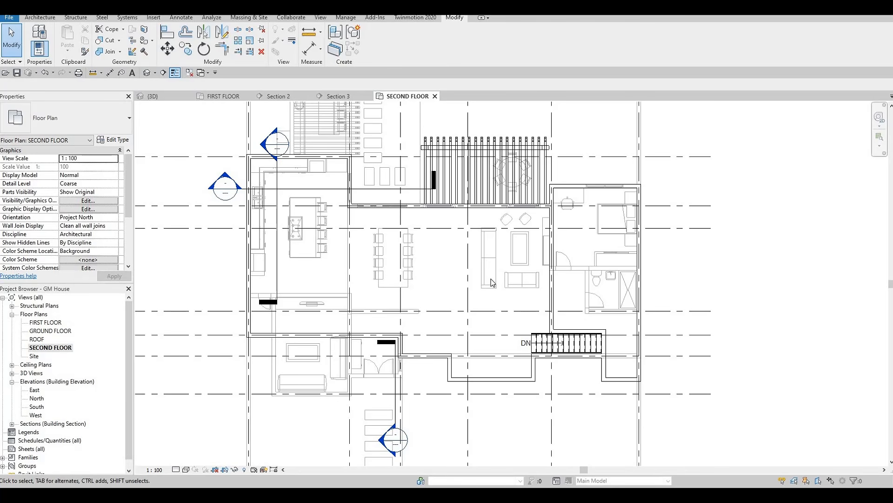
{"action": "key", "text": "F1"}
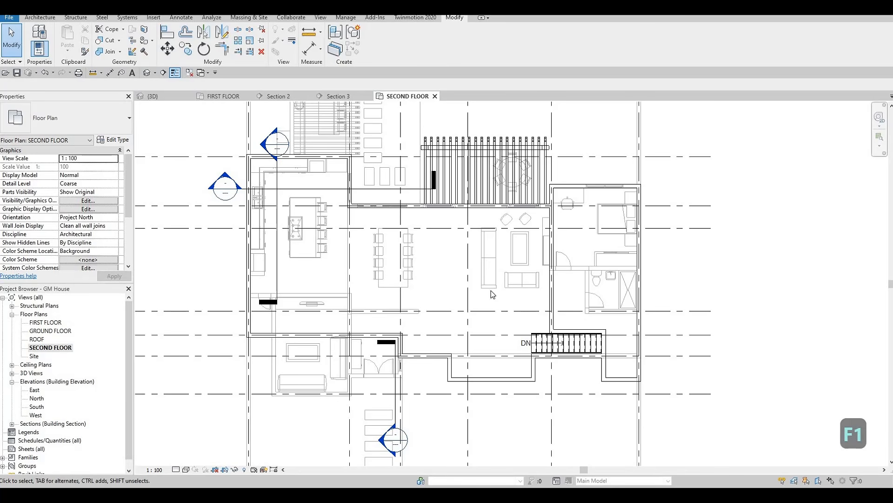
Step: Draw matching INTERIOR WALL 1 walls about 6400 mm left from the vertical interior wall above the stair, then up to the grid C wall
{"action": "left_click", "coordinate": [553, 288]}
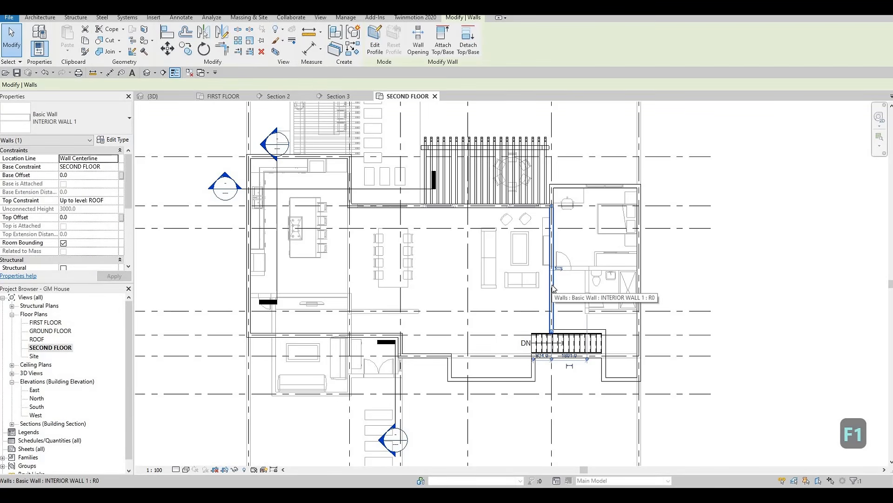
{"action": "key", "text": "c"}
{"action": "key", "text": "s"}
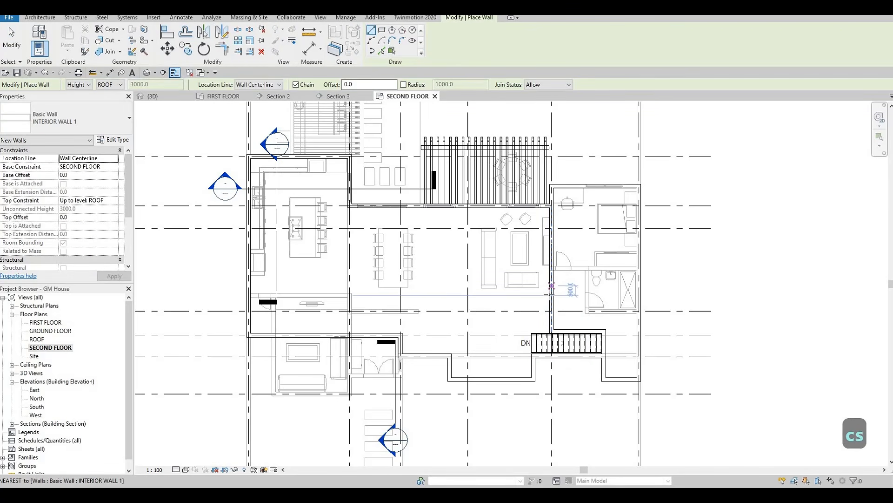
{"action": "left_click", "coordinate": [551, 295]}
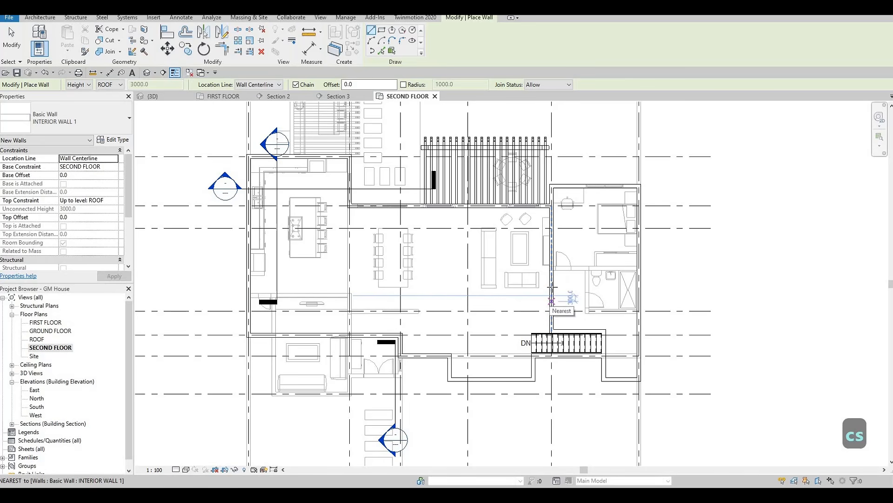
{"action": "left_click", "coordinate": [425, 288]}
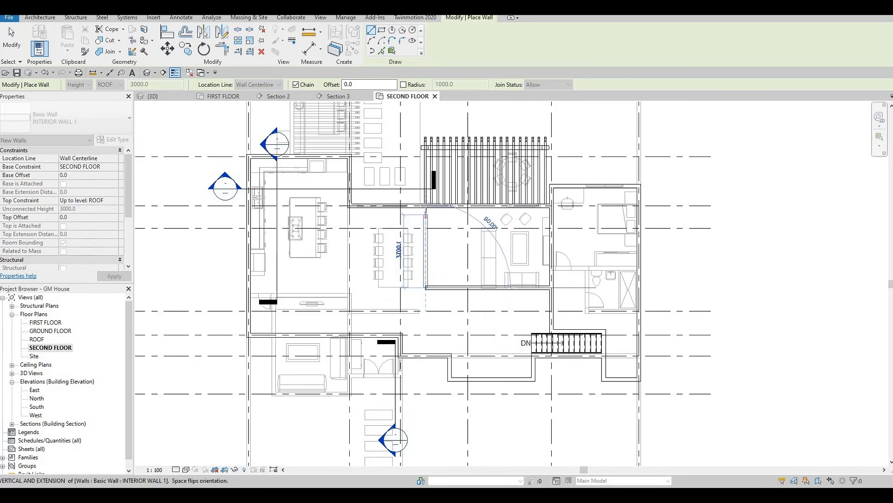
{"action": "key", "text": "Escape"}
{"action": "key", "text": "Escape"}
{"action": "key", "text": "Escape"}
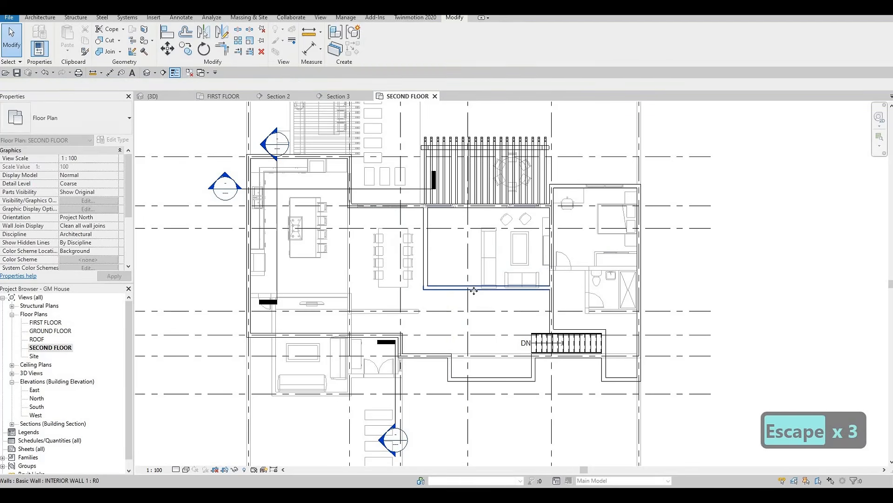
Step: Set the distance between the new horizontal interior wall and the exterior wall on grid C to 4700 mm
{"action": "left_click", "coordinate": [473, 289]}
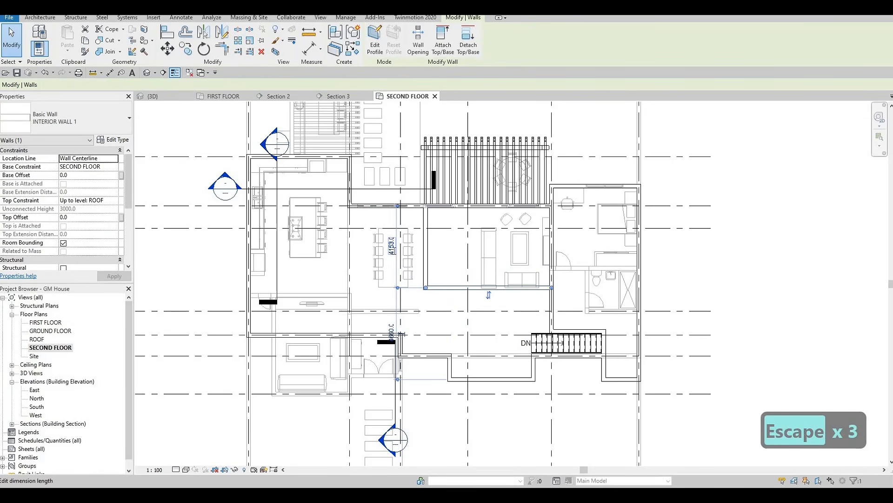
{"action": "type", "text": "4700"}
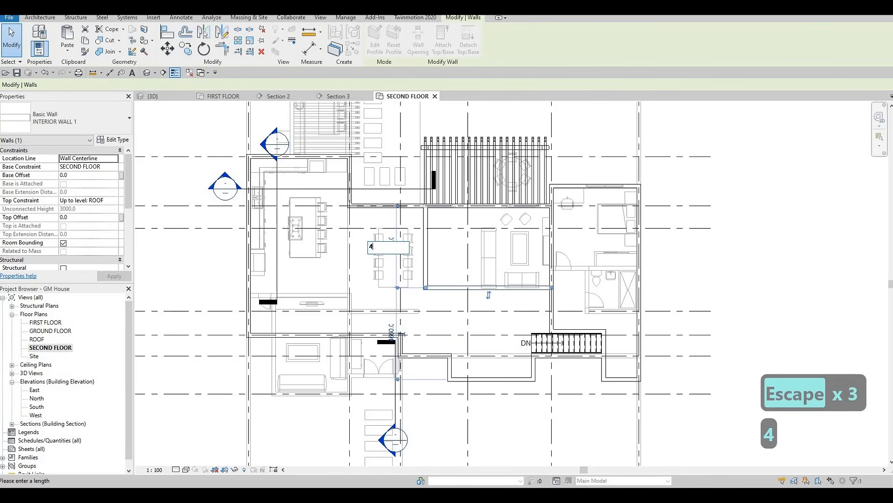
{"action": "key", "text": "Return"}
{"action": "key", "text": "Escape"}
{"action": "key", "text": "Escape"}
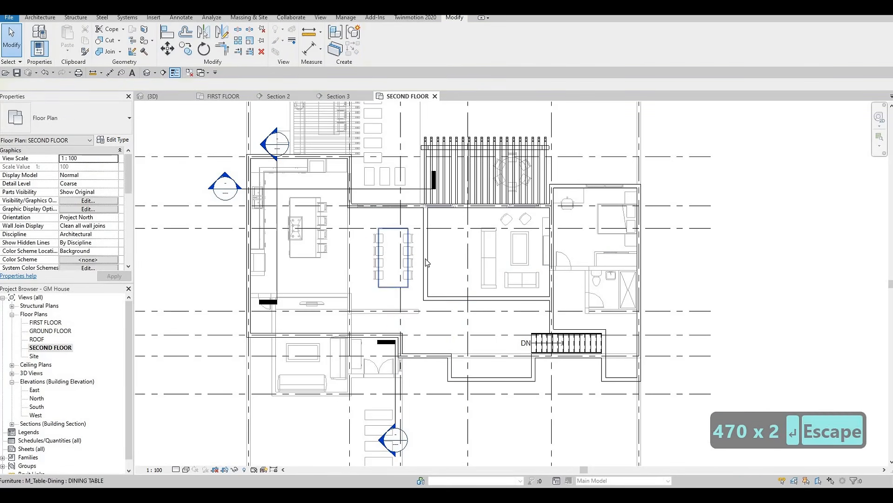
Step: Set the distance between the vertical interior wall beside the dining table and the interior wall to its right to 5130 mm
{"action": "left_click", "coordinate": [431, 238]}
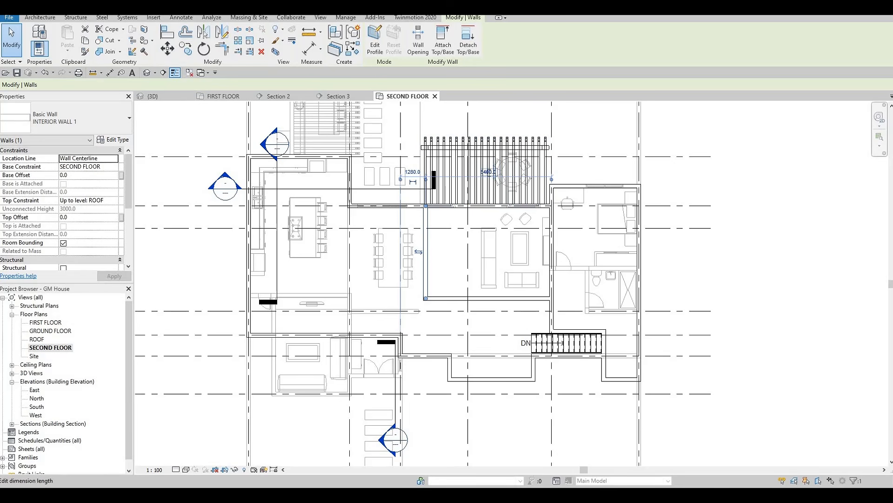
{"action": "left_click", "coordinate": [492, 172]}
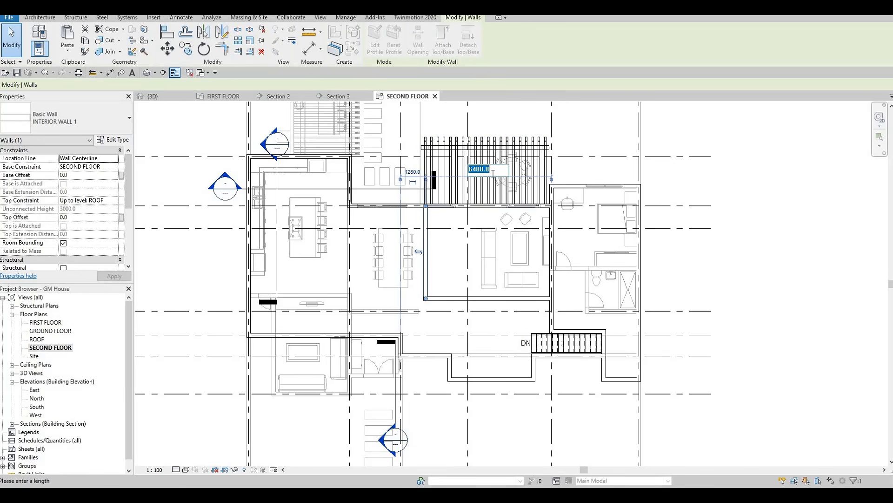
{"action": "type", "text": "51"}
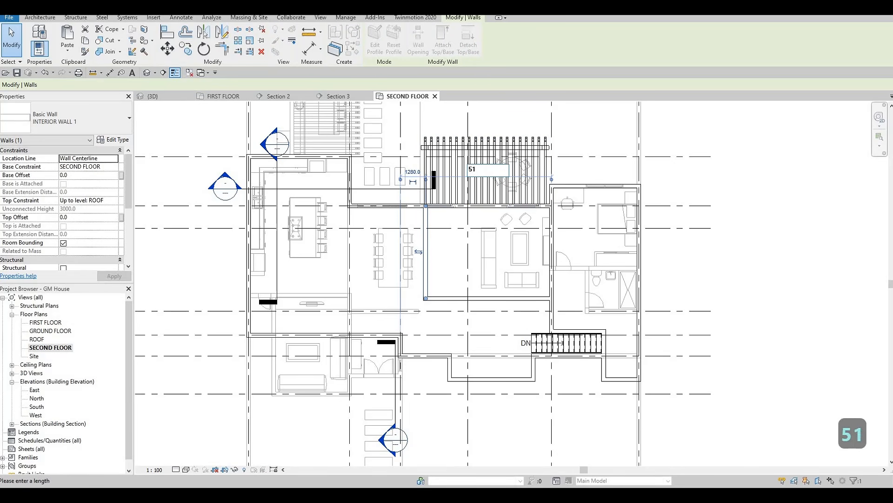
{"action": "type", "text": "30"}
{"action": "key", "text": "Return"}
{"action": "key", "text": "Escape"}
{"action": "key", "text": "Escape"}
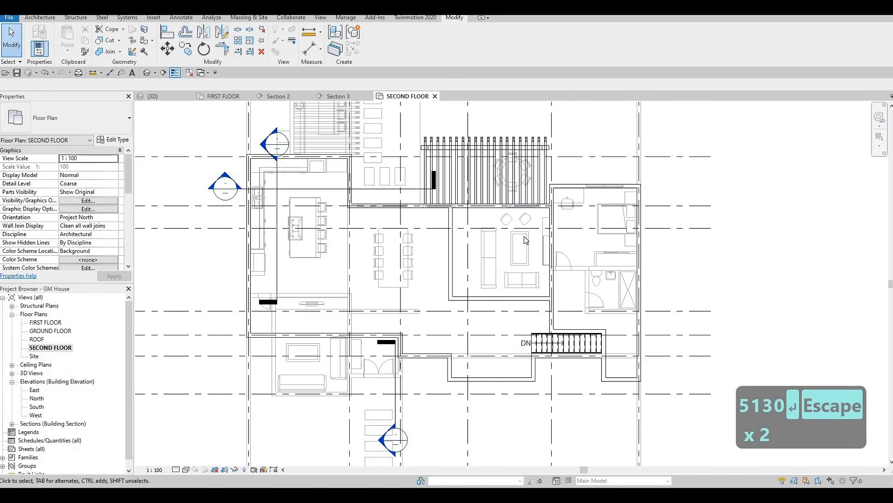
Step: Examine the second-floor wall layout over the first-floor underlay, from the kitchen area to the stair
{"action": "scroll", "coordinate": [507, 234], "scroll_direction": "down", "scroll_amount": 1}
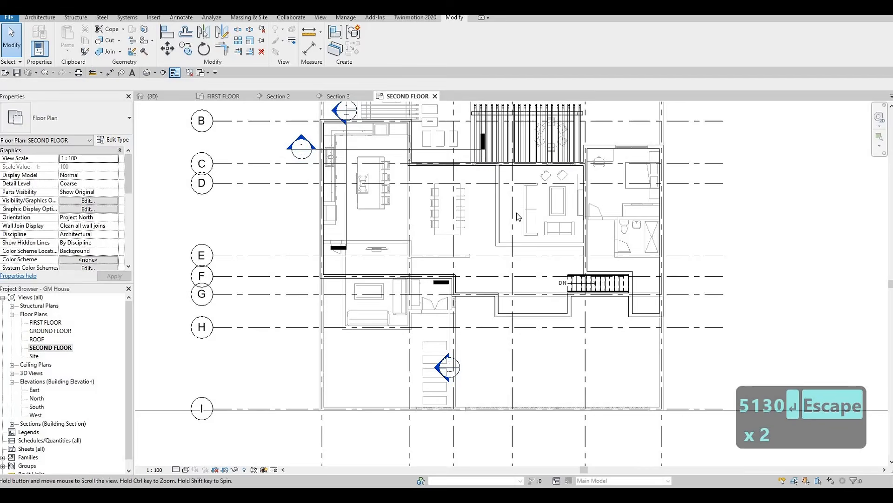
{"action": "scroll", "coordinate": [503, 256], "scroll_direction": "up", "scroll_amount": 3}
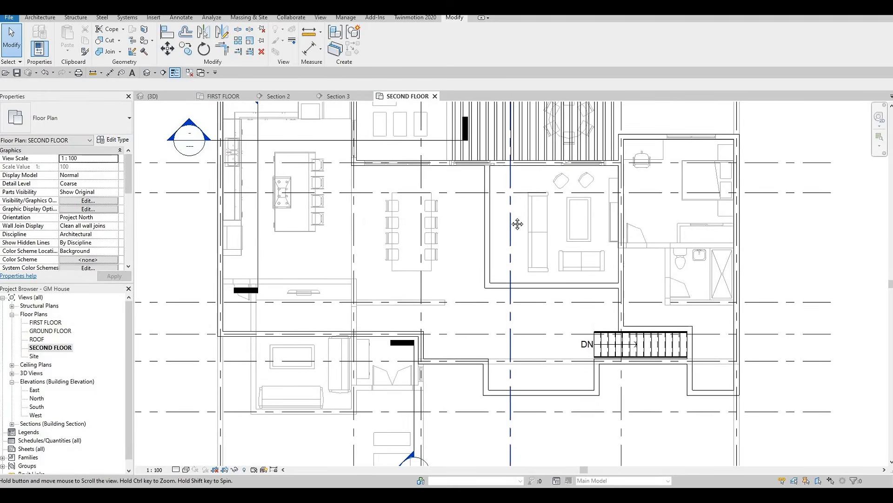
{"action": "scroll", "coordinate": [512, 233], "scroll_direction": "down", "scroll_amount": 1}
{"action": "middle_click_drag", "start_coordinate": [342, 270], "coordinate": [372, 253]}
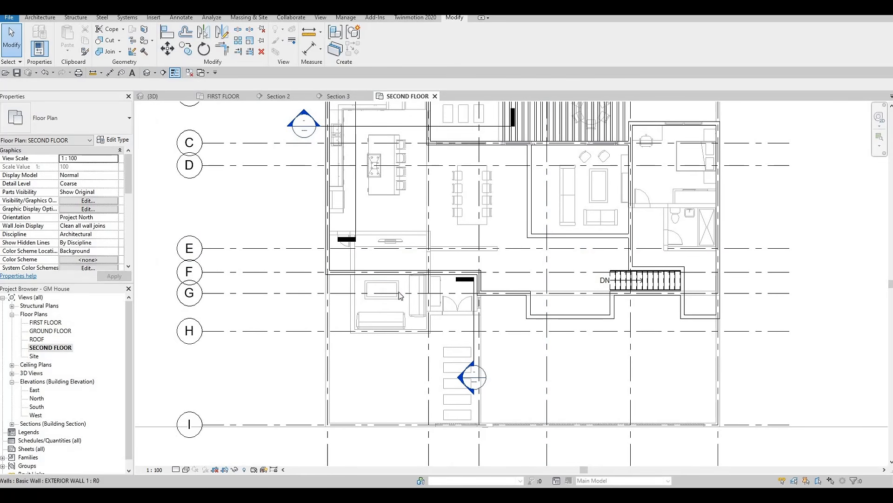
{"action": "middle_click_drag", "start_coordinate": [522, 239], "coordinate": [507, 286]}
{"action": "key", "text": "Escape"}
{"action": "key", "text": "Escape"}
{"action": "key", "text": "Escape"}
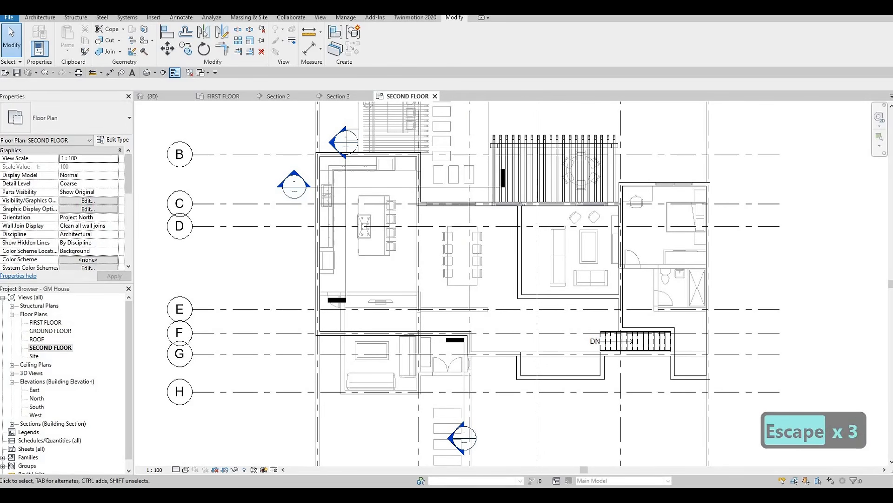
{"action": "scroll", "coordinate": [730, 275], "scroll_direction": "down", "scroll_amount": 1}
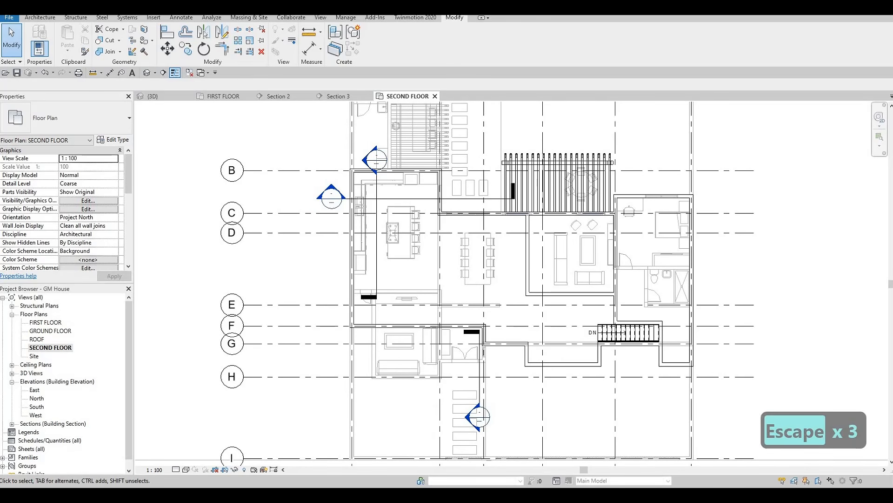
{"action": "middle_click_drag", "start_coordinate": [490, 268], "coordinate": [515, 254]}
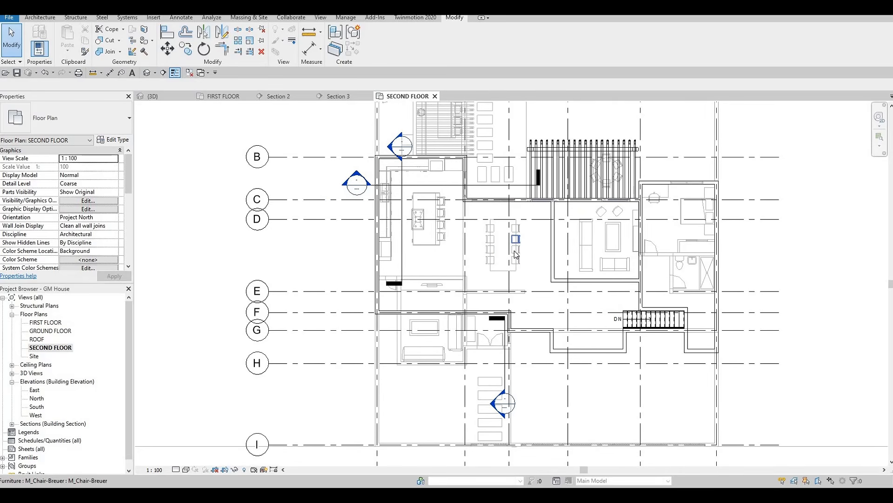
{"action": "middle_click_drag", "start_coordinate": [555, 288], "coordinate": [558, 264]}
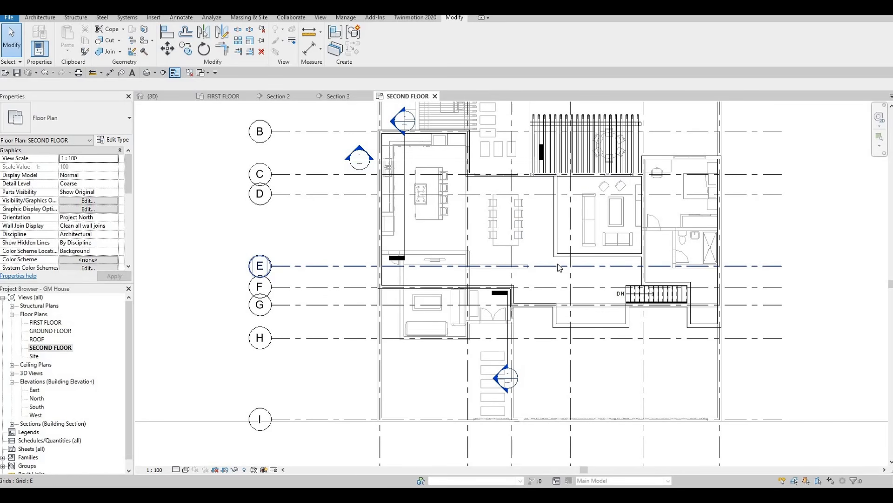
Step: Extend the lower end of the vertical interior wall beside the dining table down to grid E
{"action": "scroll", "coordinate": [555, 256], "scroll_direction": "up", "scroll_amount": 2}
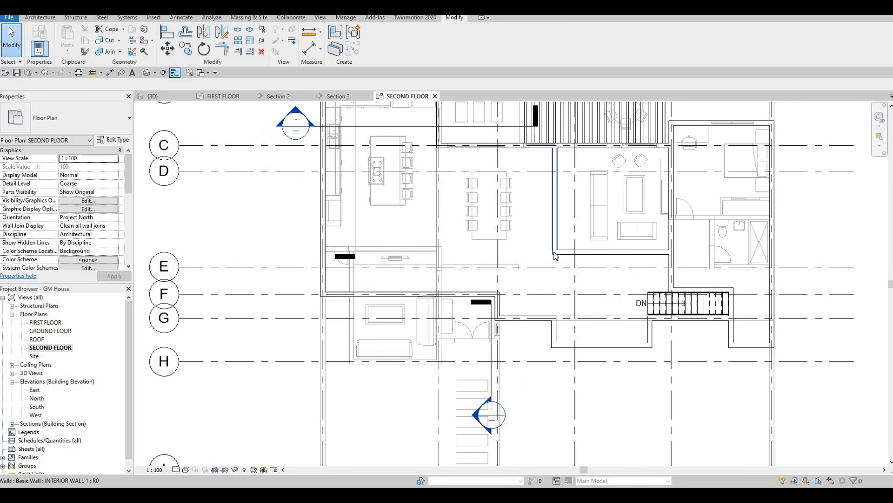
{"action": "left_click", "coordinate": [555, 256]}
{"action": "left_click_drag", "start_coordinate": [555, 260], "coordinate": [554, 267]}
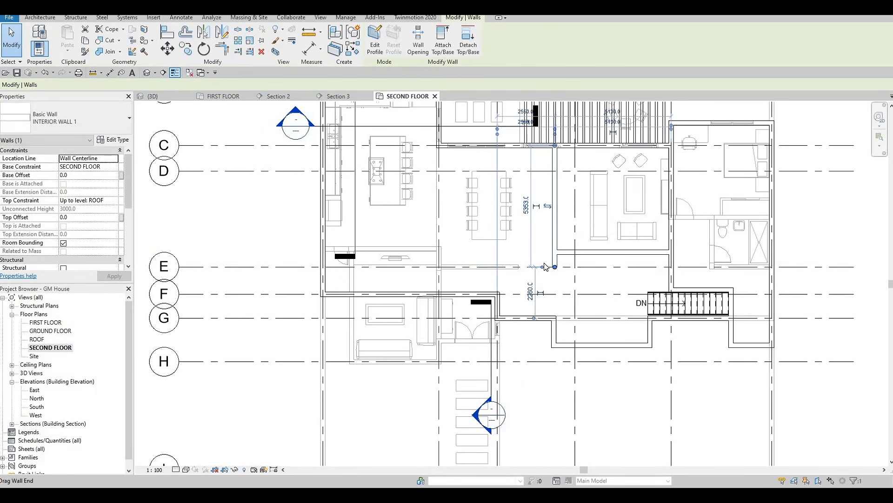
{"action": "key", "text": "Escape"}
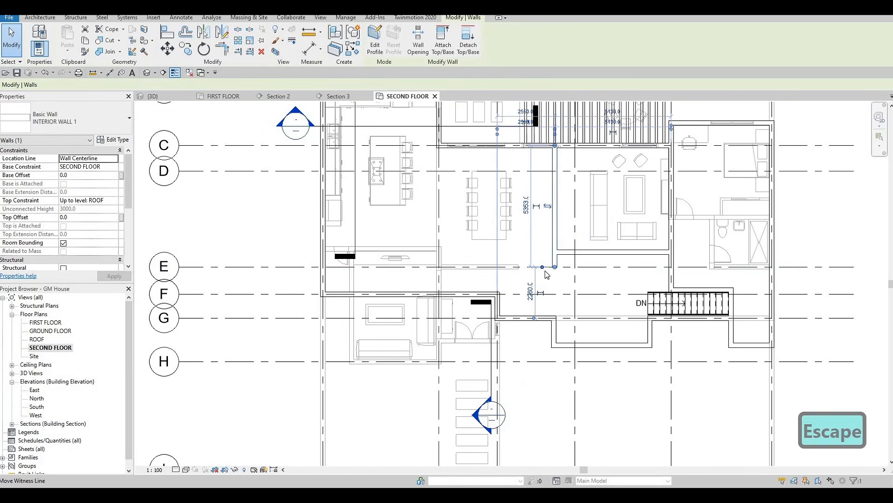
Step: Draw matching INTERIOR WALL 1 walls about 5124 mm left along grid E, then about 5353 mm up to the exterior wall corner on grid C
{"action": "key", "text": "c"}
{"action": "key", "text": "s"}
{"action": "left_click", "coordinate": [555, 267]}
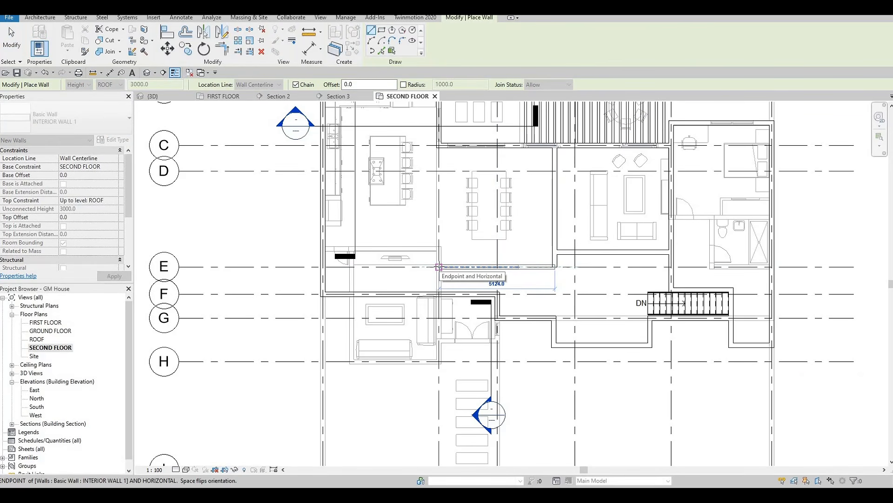
{"action": "left_click", "coordinate": [451, 228]}
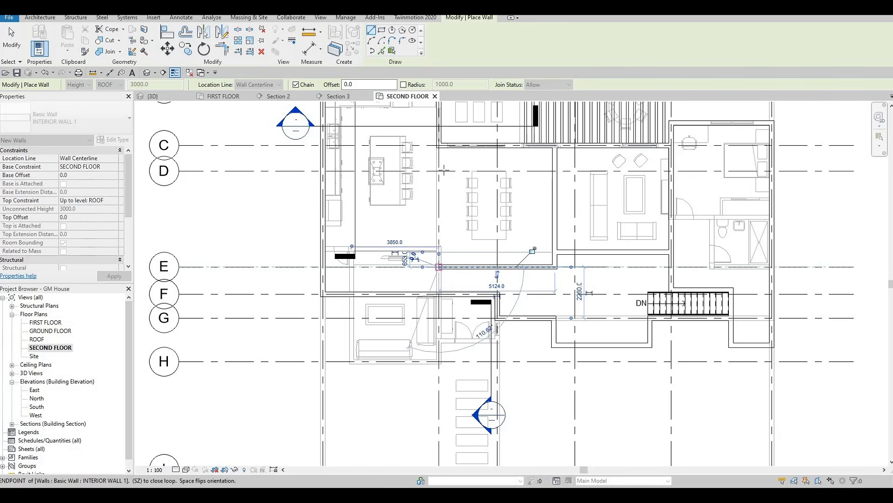
{"action": "scroll", "coordinate": [442, 156], "scroll_direction": "up", "scroll_amount": 2}
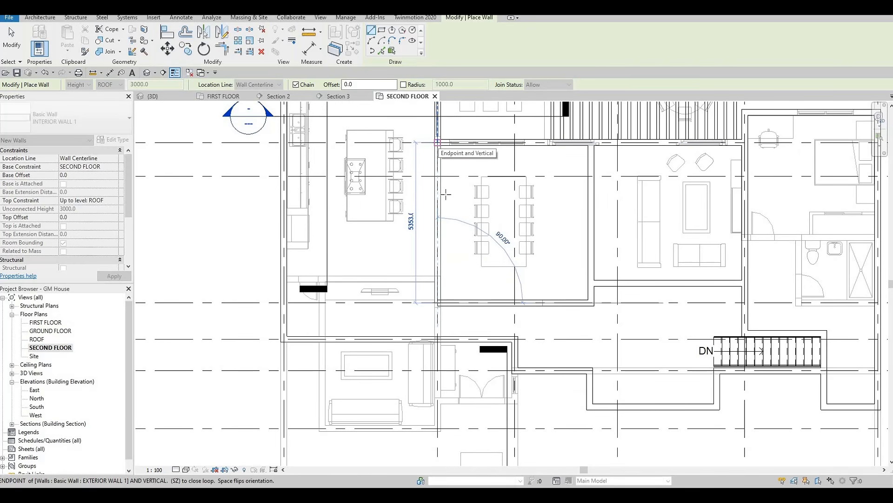
{"action": "left_click", "coordinate": [437, 143]}
{"action": "key", "text": "Escape"}
{"action": "key", "text": "Escape"}
Step: Turn off the floor plan's underlay by setting its range base level to None
{"action": "scroll", "coordinate": [453, 219], "scroll_direction": "down", "scroll_amount": 4}
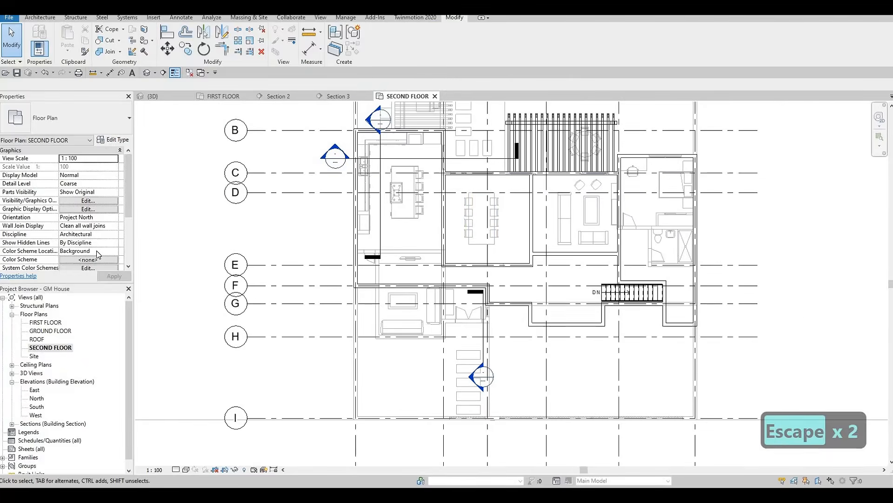
{"action": "scroll", "coordinate": [95, 228], "scroll_direction": "down", "scroll_amount": 5}
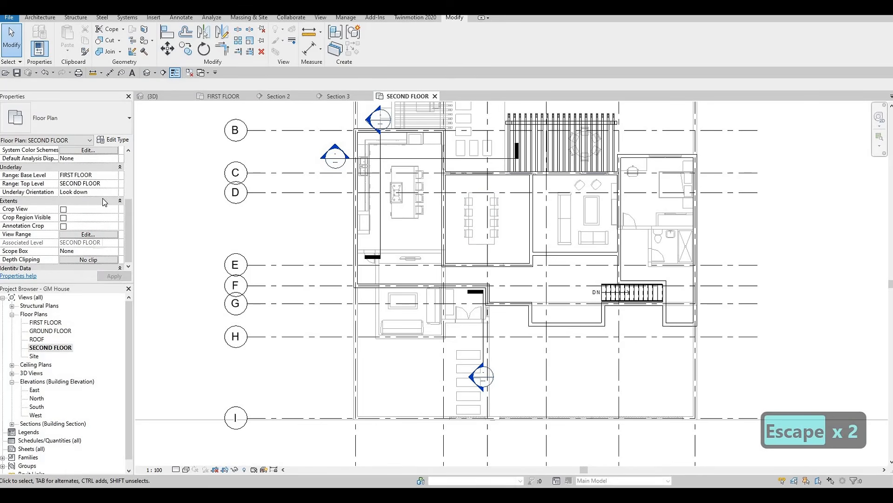
{"action": "left_click", "coordinate": [109, 175]}
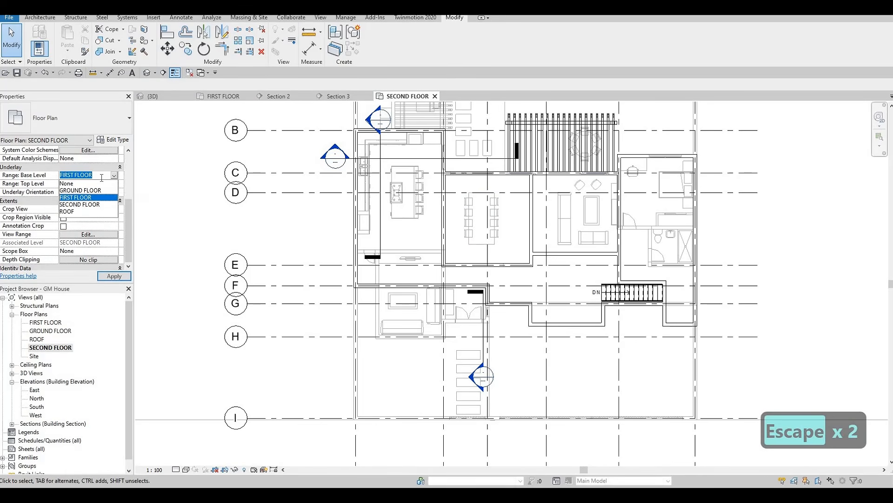
{"action": "left_click", "coordinate": [80, 184]}
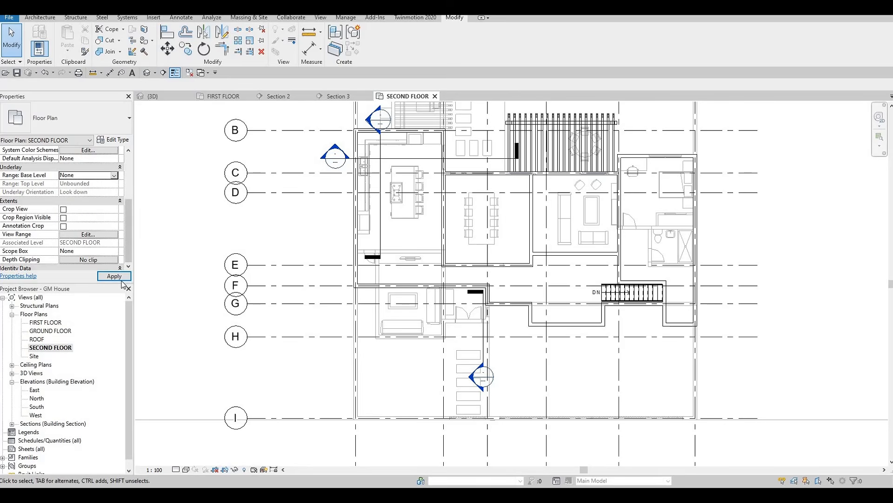
{"action": "left_click", "coordinate": [124, 278]}
Step: Examine the second-floor wall layout and its rooms without the underlay
{"action": "middle_click_drag", "start_coordinate": [417, 190], "coordinate": [413, 218]}
{"action": "key", "text": "Escape"}
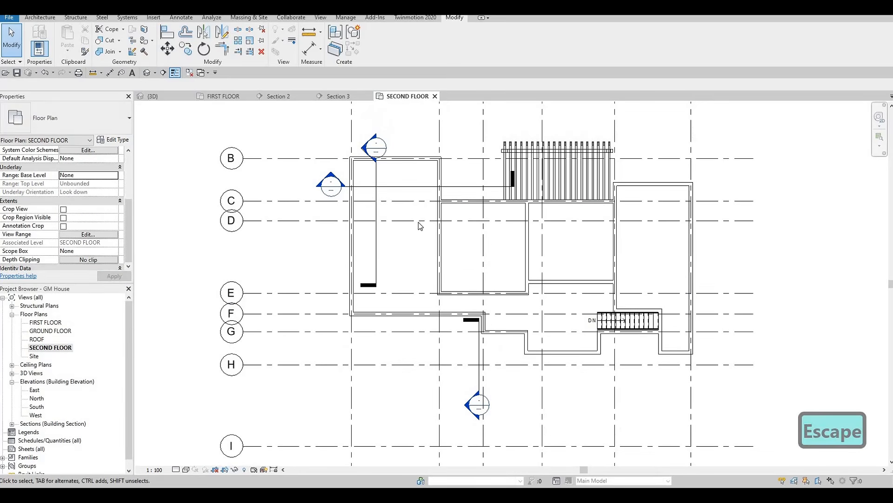
{"action": "scroll", "coordinate": [418, 219], "scroll_direction": "down", "scroll_amount": 1}
{"action": "middle_click_drag", "start_coordinate": [492, 235], "coordinate": [524, 209]}
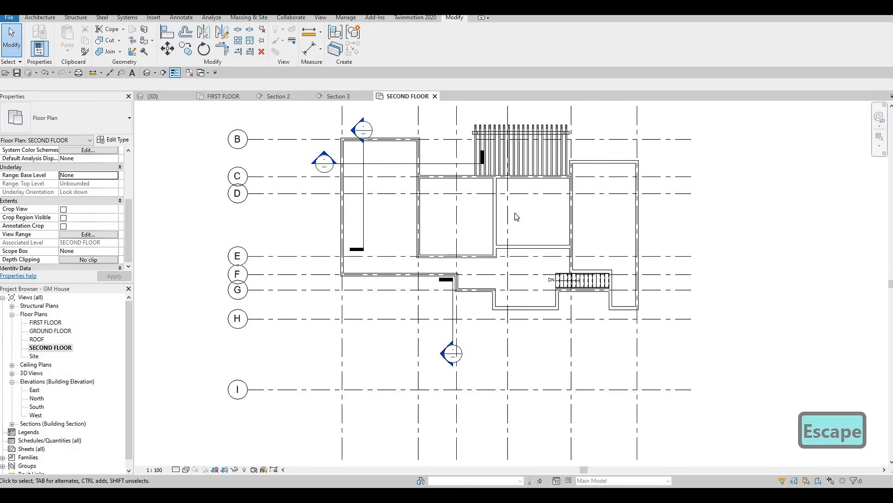
{"action": "middle_click_drag", "start_coordinate": [577, 228], "coordinate": [643, 230]}
{"action": "key", "text": "Escape"}
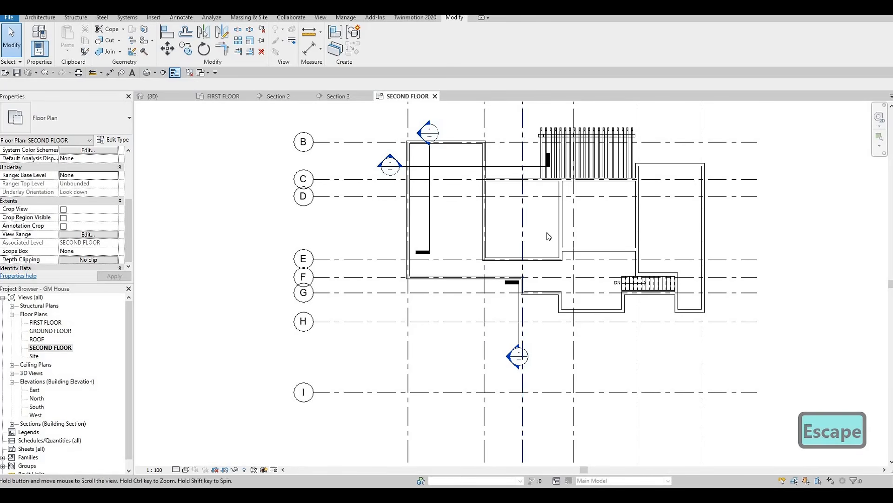
{"action": "middle_click_drag", "start_coordinate": [481, 219], "coordinate": [534, 236]}
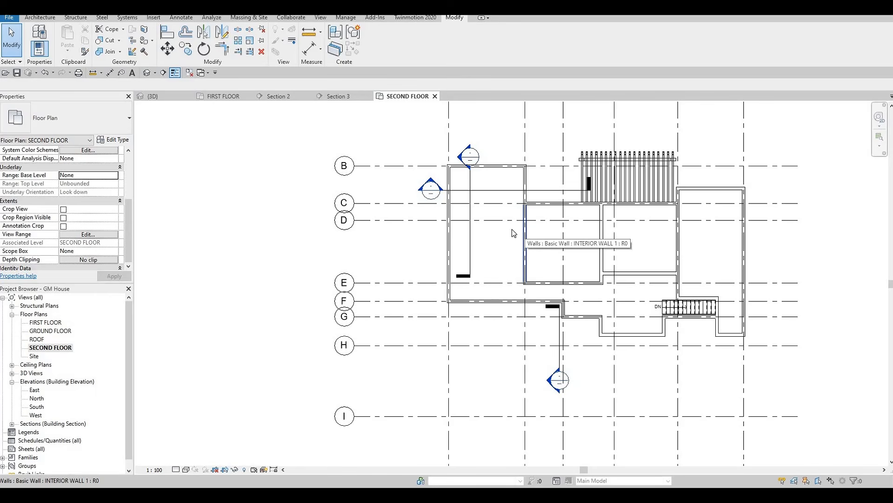
Step: Draw a matching horizontal INTERIOR WALL 1 across the left wing, about 4700 mm below the grid B wall and spanning to the vertical interior wall
{"action": "left_click", "coordinate": [512, 230]}
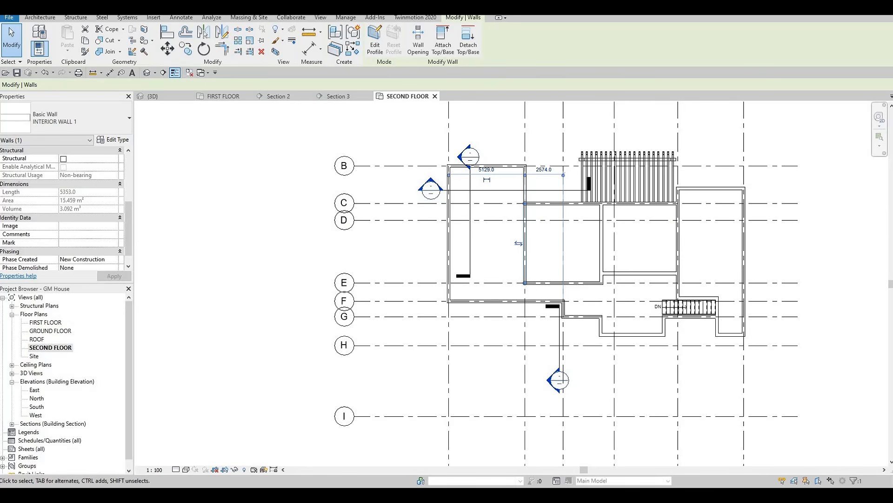
{"action": "scroll", "coordinate": [527, 242], "scroll_direction": "up", "scroll_amount": 2}
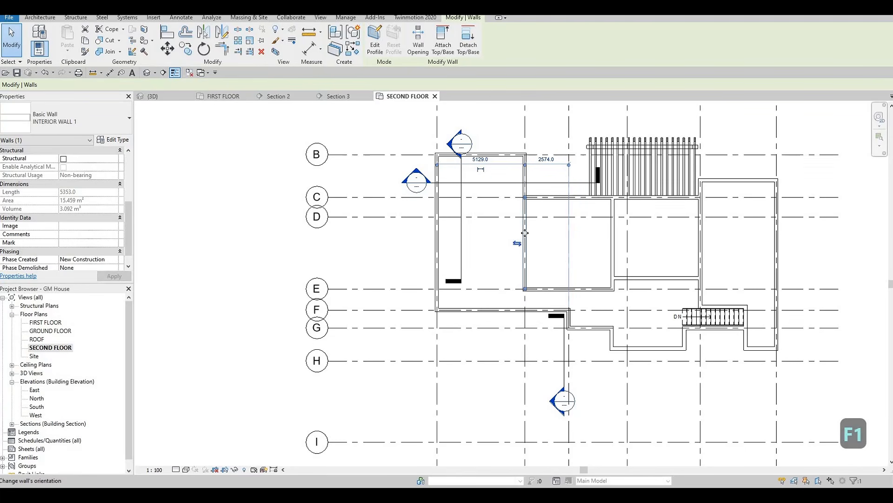
{"action": "key", "text": "c"}
{"action": "key", "text": "s"}
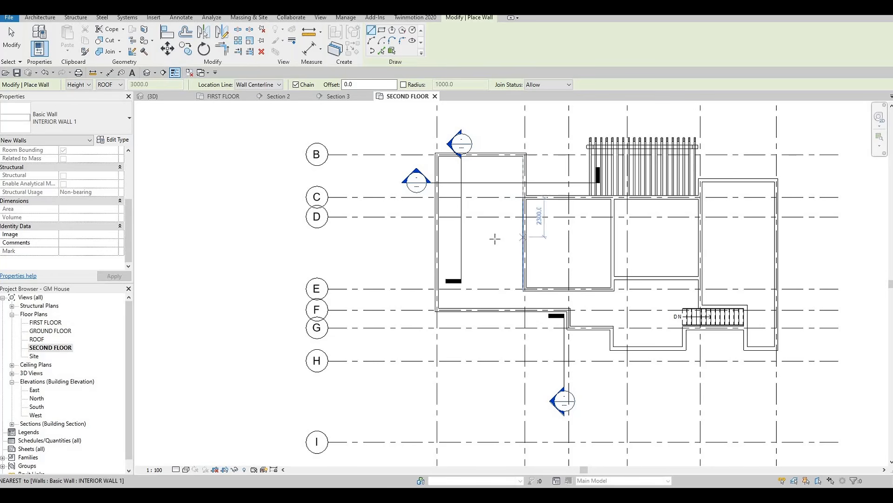
{"action": "left_click", "coordinate": [444, 239]}
{"action": "left_click", "coordinate": [523, 237]}
{"action": "key", "text": "Escape"}
{"action": "key", "text": "Escape"}
{"action": "key", "text": "Escape"}
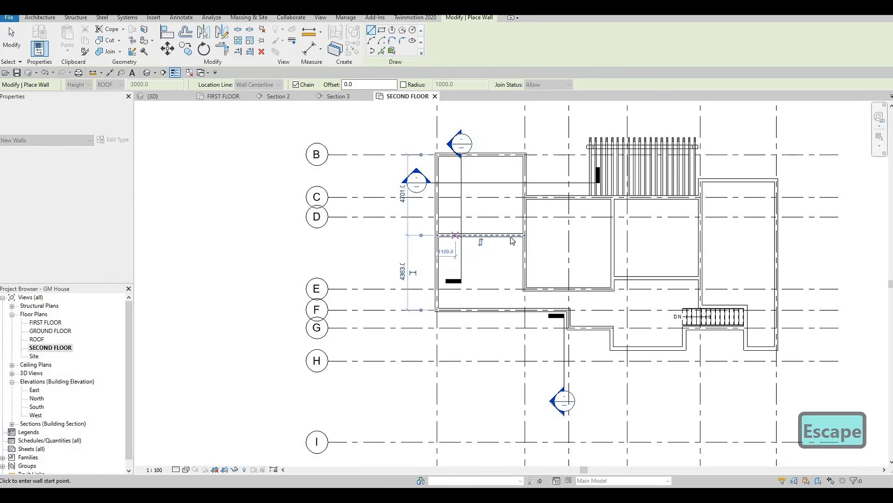
Step: Move the new horizontal wall's upper dimension reference to grid C and set the distance to 2120 mm
{"action": "scroll", "coordinate": [507, 226], "scroll_direction": "up", "scroll_amount": 1}
{"action": "left_click", "coordinate": [508, 236]}
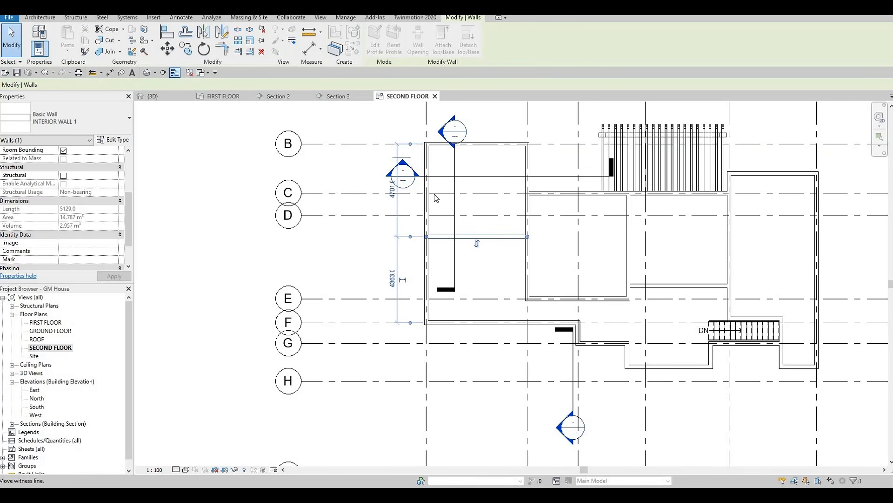
{"action": "left_click_drag", "start_coordinate": [434, 195], "coordinate": [434, 193]}
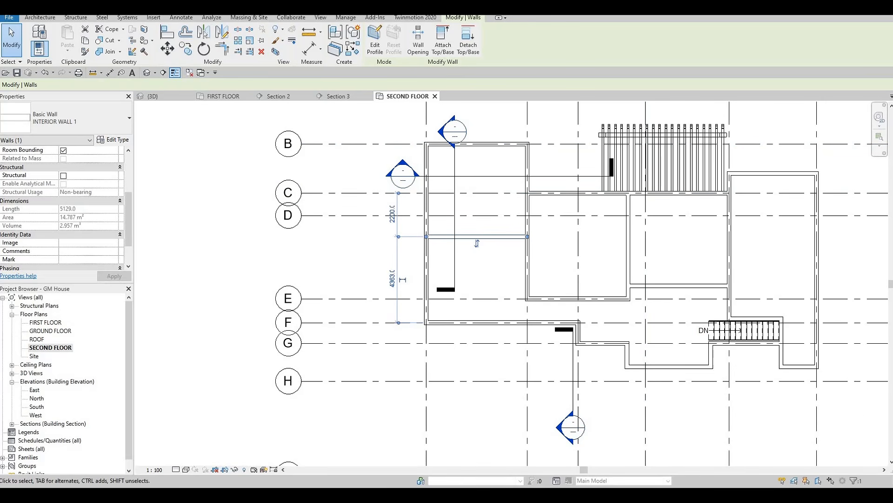
{"action": "left_click", "coordinate": [393, 217]}
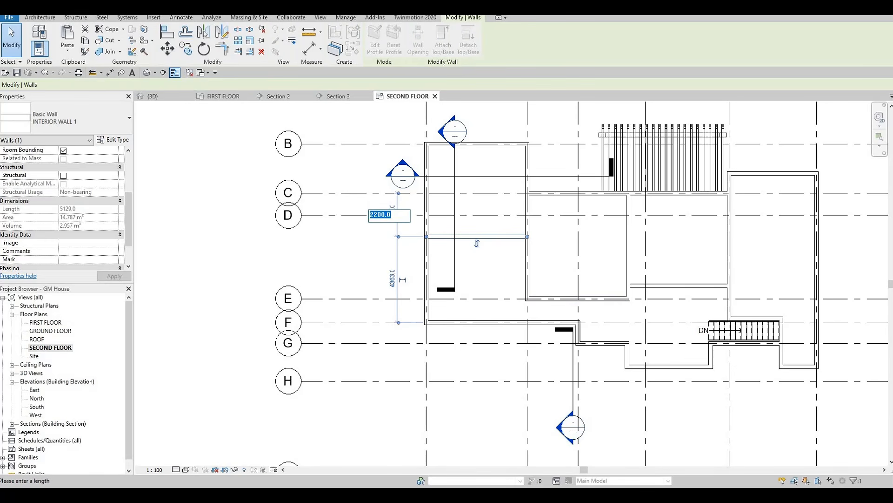
{"action": "type", "text": "2120"}
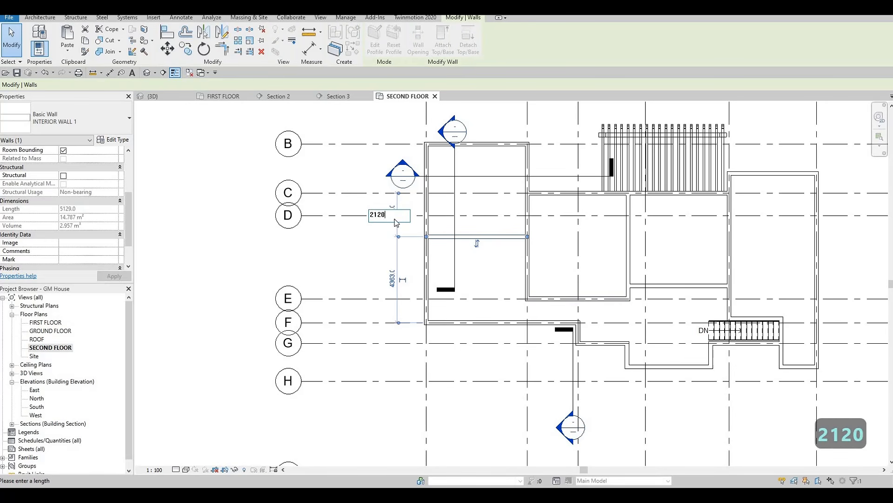
{"action": "key", "text": "Return"}
{"action": "key", "text": "Escape"}
{"action": "key", "text": "Escape"}
{"action": "key", "text": "Escape"}
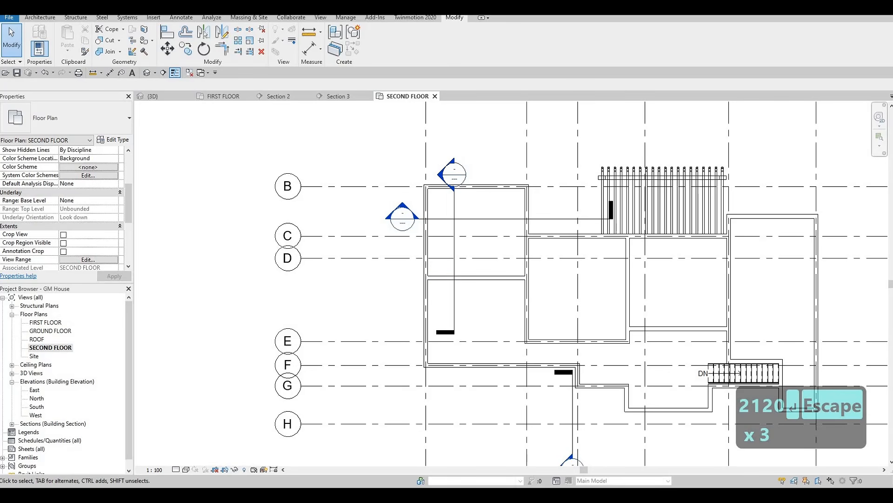
{"action": "middle_click_drag", "start_coordinate": [495, 275], "coordinate": [487, 236]}
{"action": "key", "text": "Escape"}
{"action": "key", "text": "Escape"}
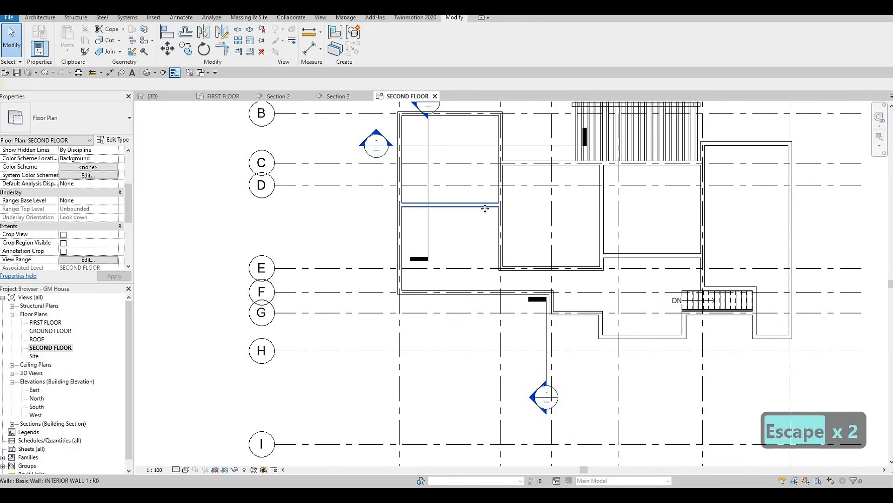
Step: Draw a vertical INTERIOR WALL 1 from the left wing's horizontal wall down to the grid F wall, about 1300 mm from the wing's right wall
{"action": "left_click", "coordinate": [486, 206]}
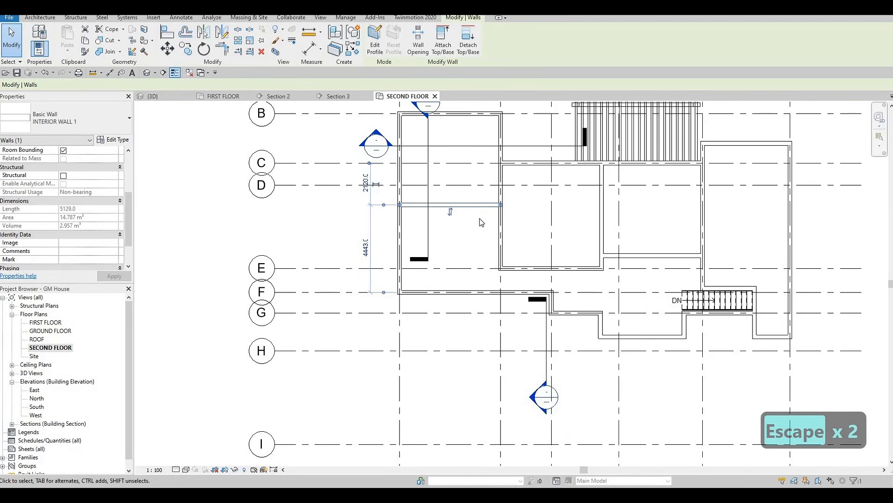
{"action": "key", "text": "c"}
{"action": "key", "text": "s"}
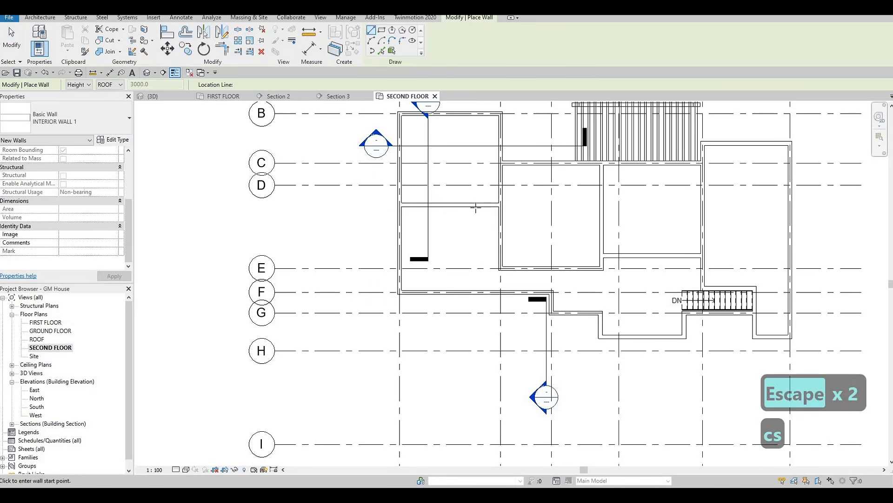
{"action": "left_click", "coordinate": [475, 216]}
{"action": "left_click", "coordinate": [474, 292]}
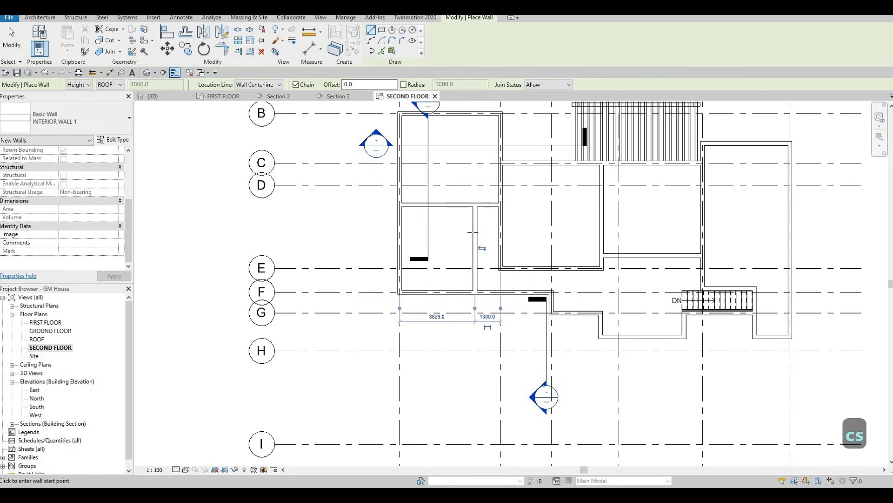
{"action": "scroll", "coordinate": [502, 314], "scroll_direction": "up", "scroll_amount": 6}
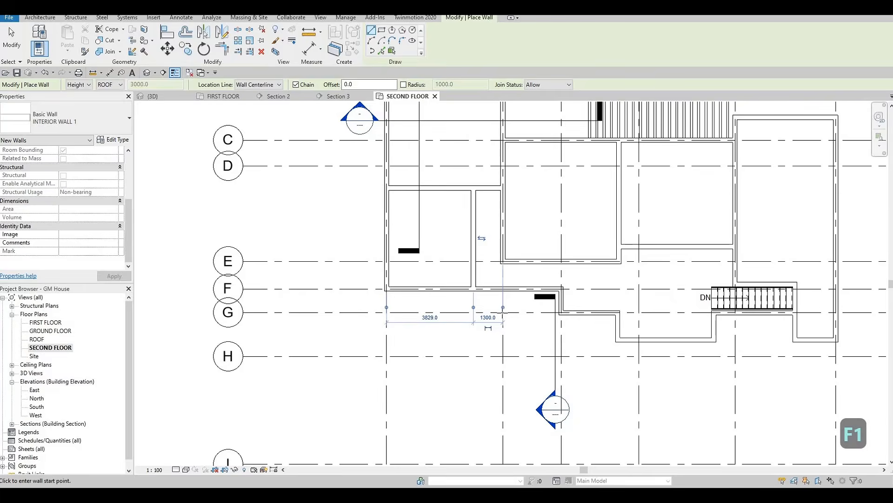
{"action": "key", "text": "Escape"}
{"action": "key", "text": "Escape"}
{"action": "scroll", "coordinate": [451, 296], "scroll_direction": "down", "scroll_amount": 4}
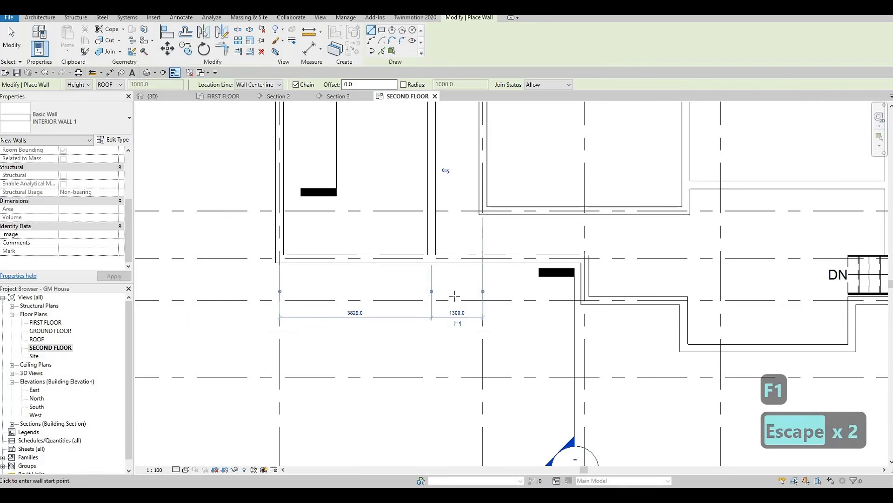
{"action": "scroll", "coordinate": [464, 313], "scroll_direction": "up", "scroll_amount": 1}
{"action": "scroll", "coordinate": [450, 298], "scroll_direction": "up", "scroll_amount": 1}
{"action": "key", "text": "Escape"}
{"action": "key", "text": "Escape"}
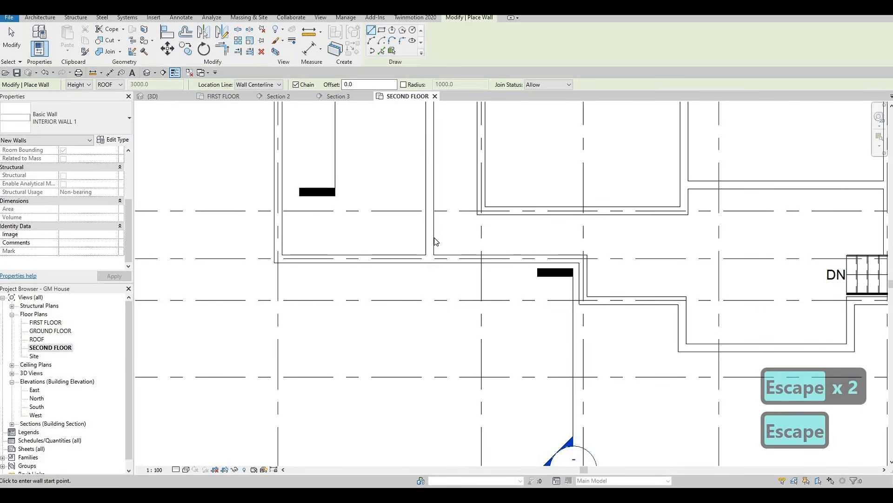
Step: Set the distance between the new vertical wall and the left wing's right wall to 1200 mm
{"action": "left_click", "coordinate": [449, 261]}
{"action": "left_click", "coordinate": [454, 283]}
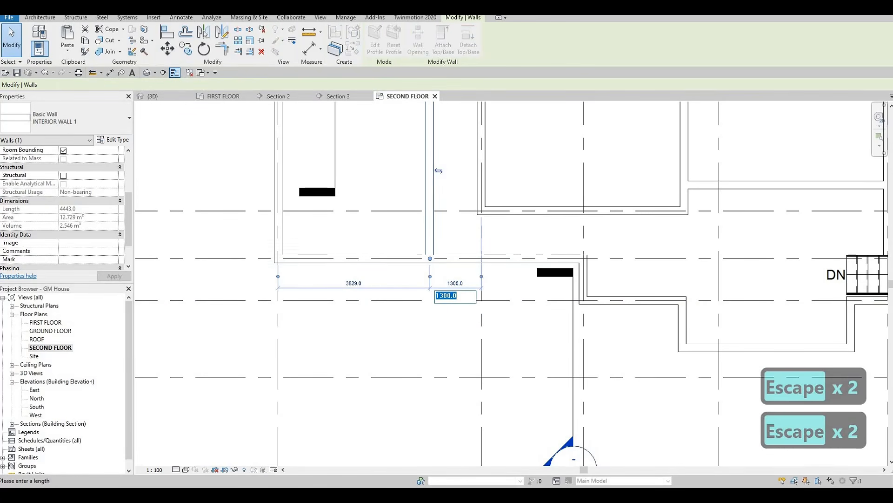
{"action": "type", "text": "1200"}
{"action": "key", "text": "Return"}
{"action": "key", "text": "Escape"}
{"action": "key", "text": "Escape"}
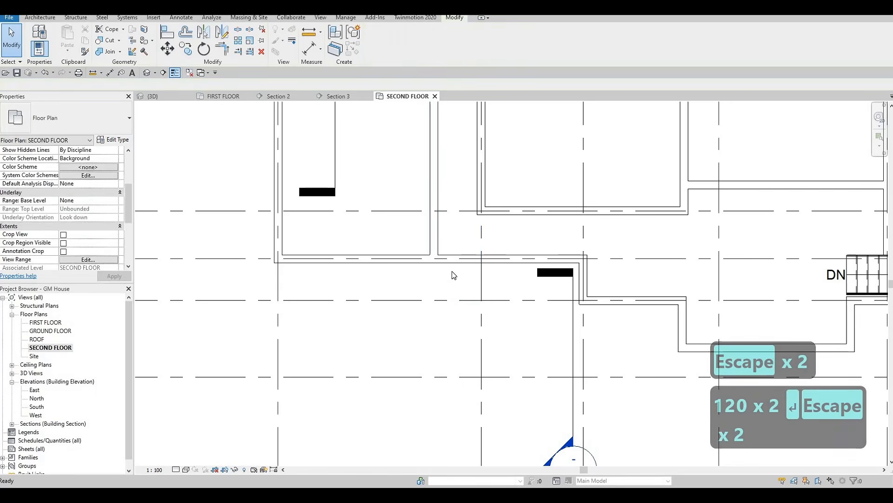
Step: Set the distance between the left wing's vertical partition and the wing's right wall to 1400 mm
{"action": "scroll", "coordinate": [454, 273], "scroll_direction": "down", "scroll_amount": 3}
{"action": "middle_click_drag", "start_coordinate": [442, 220], "coordinate": [440, 202]}
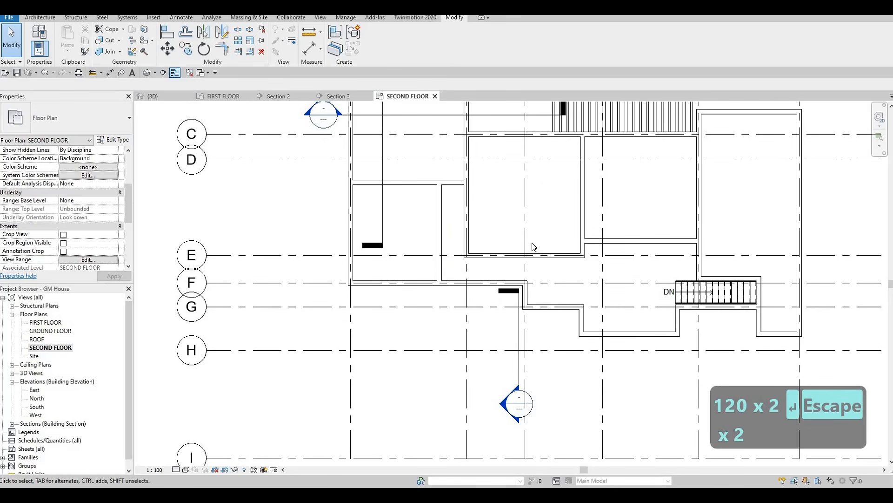
{"action": "middle_click_drag", "start_coordinate": [514, 237], "coordinate": [505, 249]}
{"action": "scroll", "coordinate": [514, 265], "scroll_direction": "down", "scroll_amount": 4}
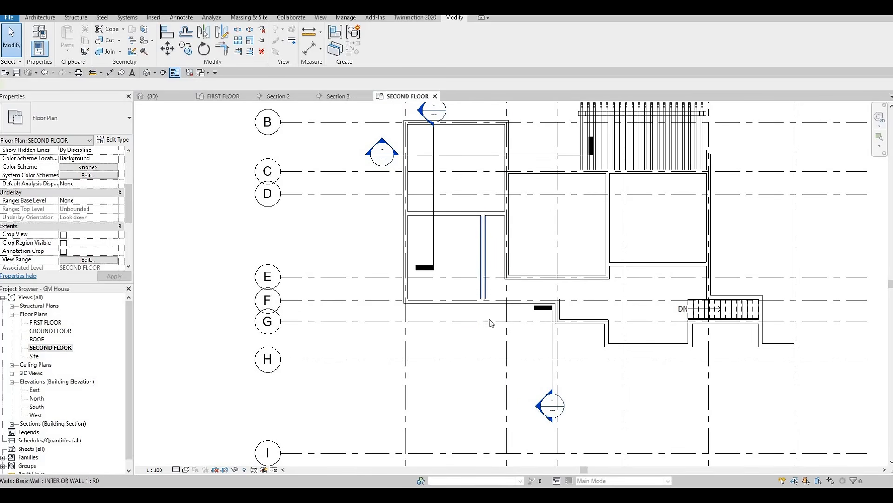
{"action": "left_click", "coordinate": [483, 291]}
{"action": "left_click", "coordinate": [494, 325]}
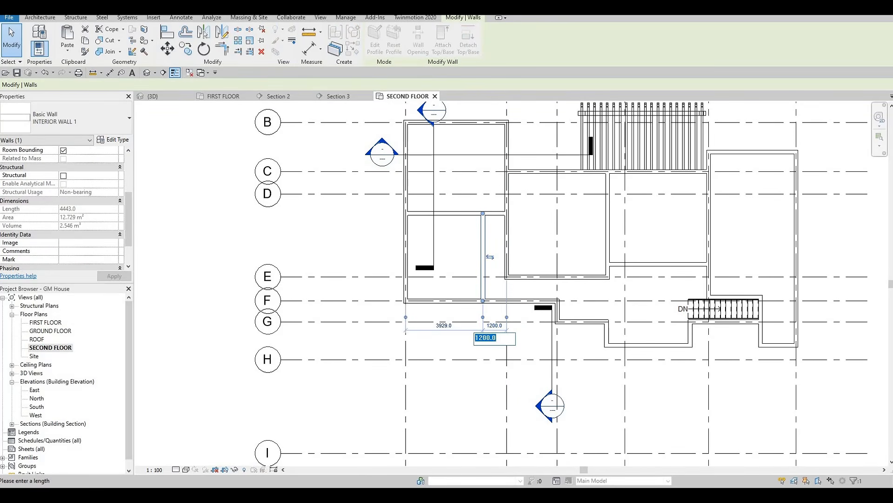
{"action": "type", "text": "1400"}
{"action": "key", "text": "Return"}
{"action": "key", "text": "Escape"}
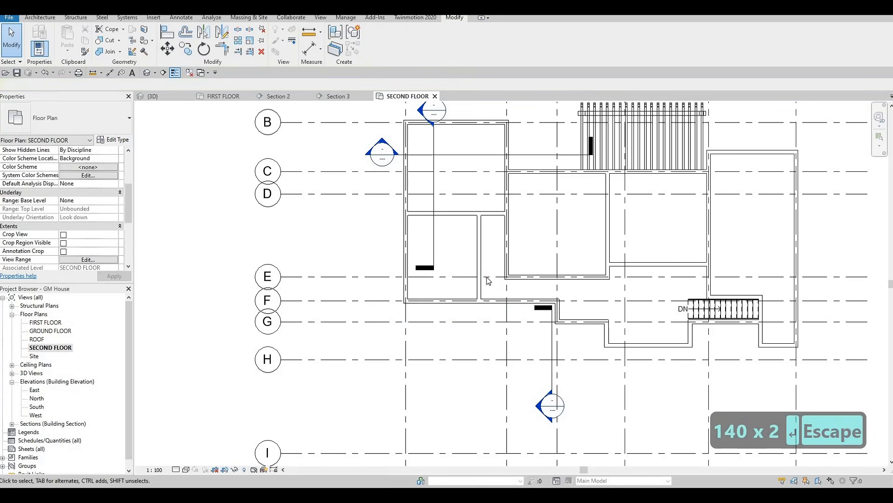
{"action": "key", "text": "Escape"}
{"action": "key", "text": "Escape"}
Step: Draw an L-shaped INTERIOR WALL 1 in the middle room, running 3600 mm right from its left wall and down to the grid E wall
{"action": "middle_click_drag", "start_coordinate": [498, 305], "coordinate": [497, 339]}
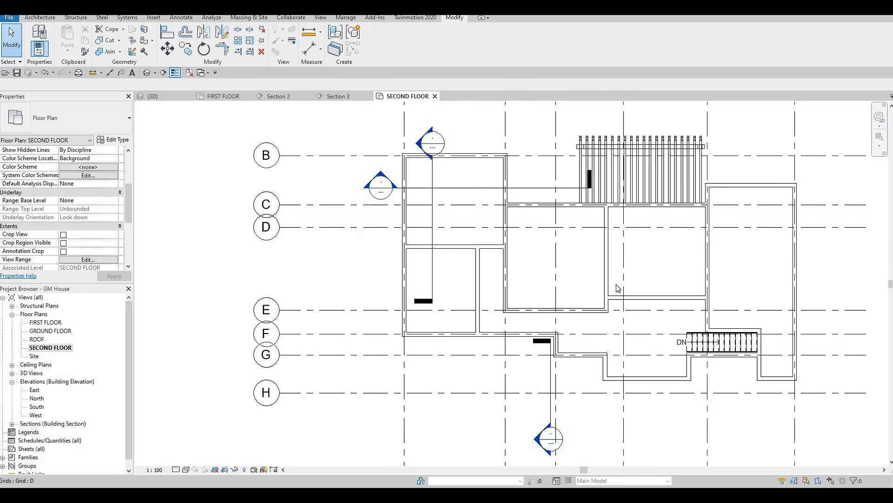
{"action": "middle_click_drag", "start_coordinate": [552, 280], "coordinate": [571, 264]}
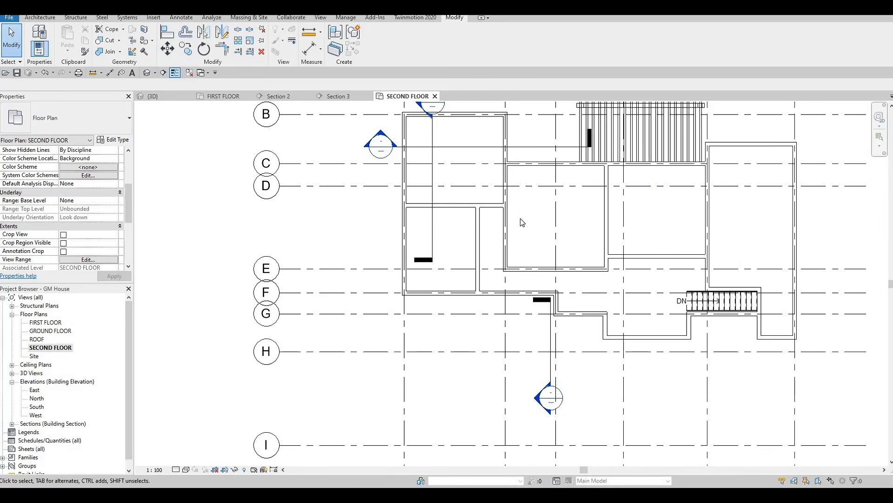
{"action": "key", "text": "Escape"}
{"action": "left_click", "coordinate": [503, 246]}
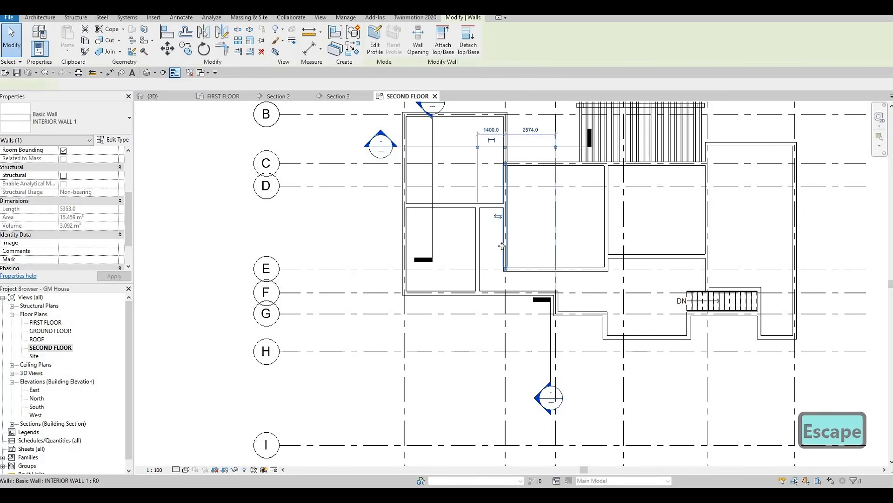
{"action": "key", "text": "c"}
{"action": "key", "text": "s"}
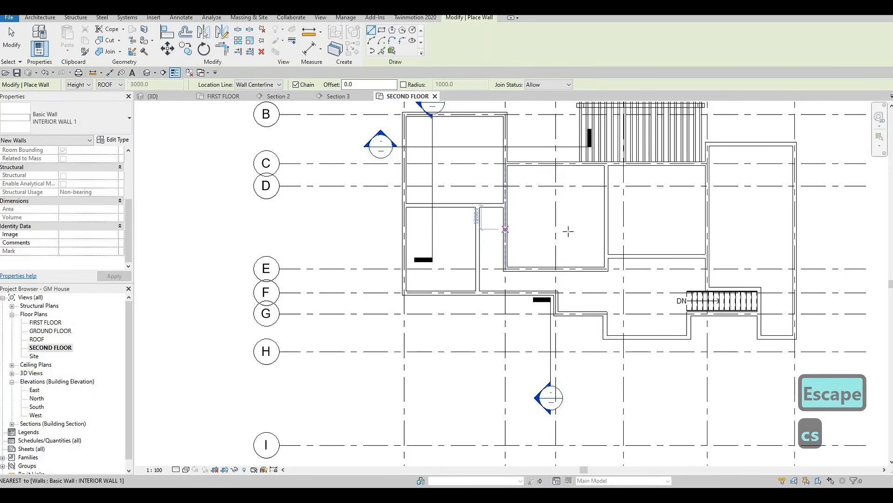
{"action": "left_click", "coordinate": [505, 229]}
{"action": "left_click", "coordinate": [577, 229]}
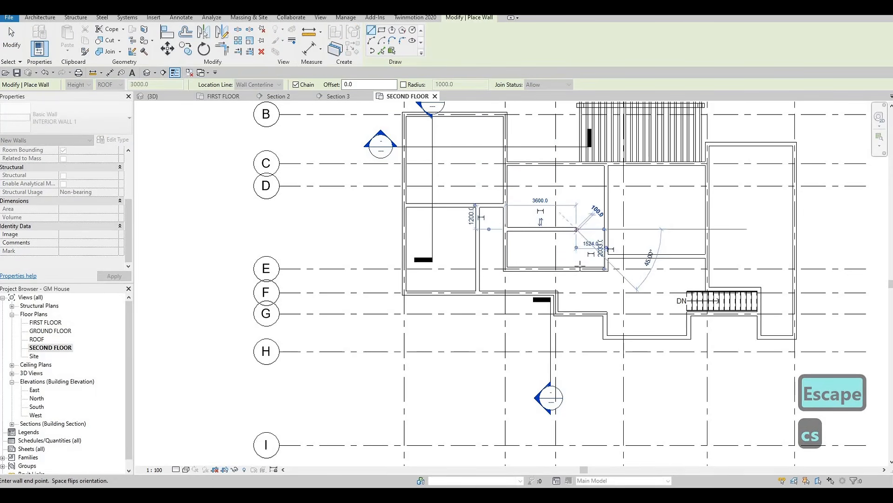
{"action": "left_click", "coordinate": [578, 267]}
{"action": "key", "text": "Escape"}
{"action": "key", "text": "Escape"}
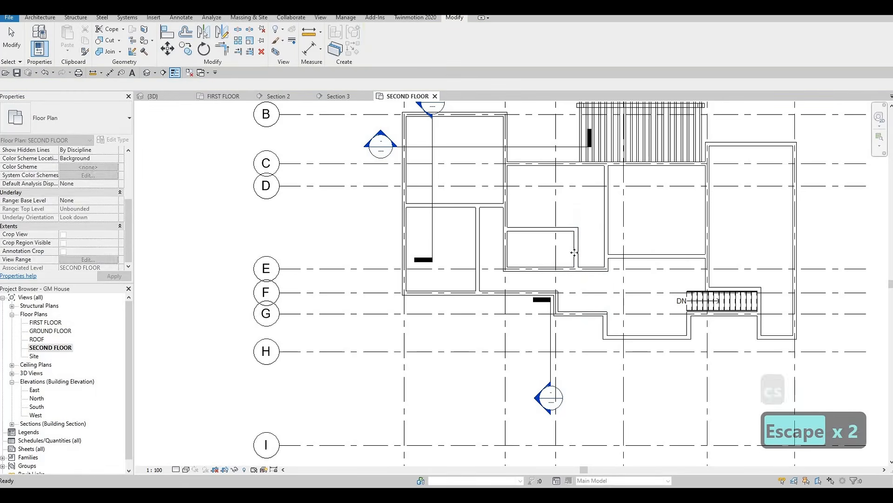
Step: Set the distance from the L-shaped partition's horizontal wall to the grid E wall to 1600 mm
{"action": "key", "text": "Escape"}
{"action": "left_click", "coordinate": [575, 252]}
{"action": "key", "text": "Escape"}
{"action": "left_click", "coordinate": [549, 232]}
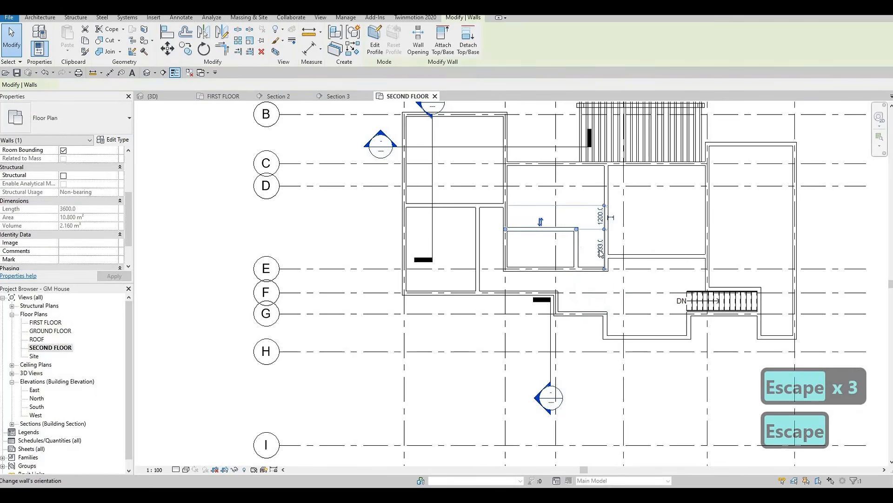
{"action": "scroll", "coordinate": [602, 253], "scroll_direction": "up", "scroll_amount": 2}
{"action": "left_click", "coordinate": [601, 251]}
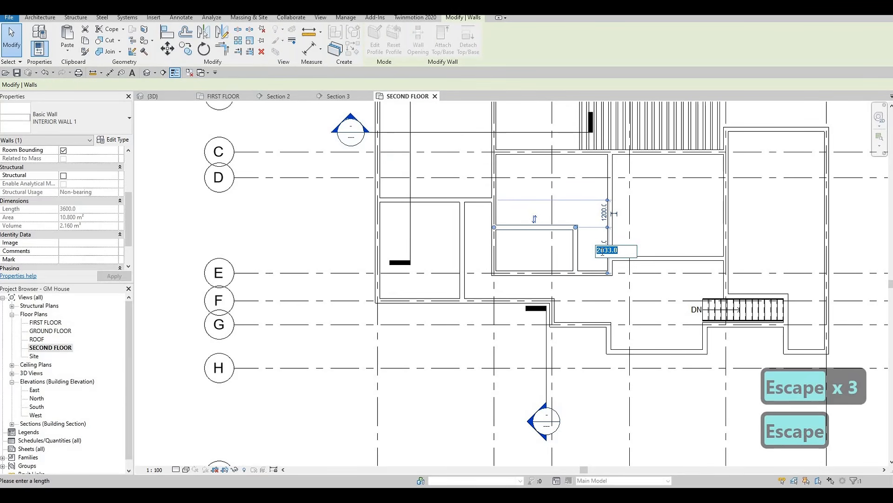
{"action": "type", "text": "1600"}
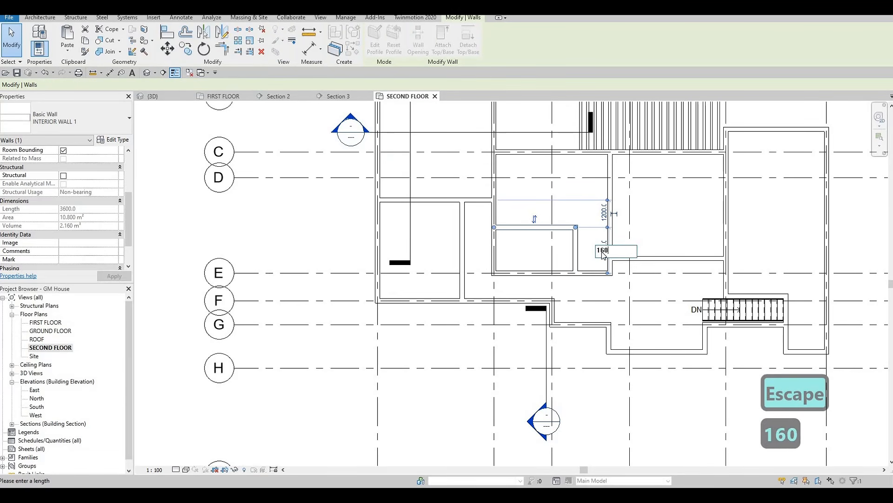
{"action": "key", "text": "Return"}
{"action": "key", "text": "Escape"}
{"action": "key", "text": "Escape"}
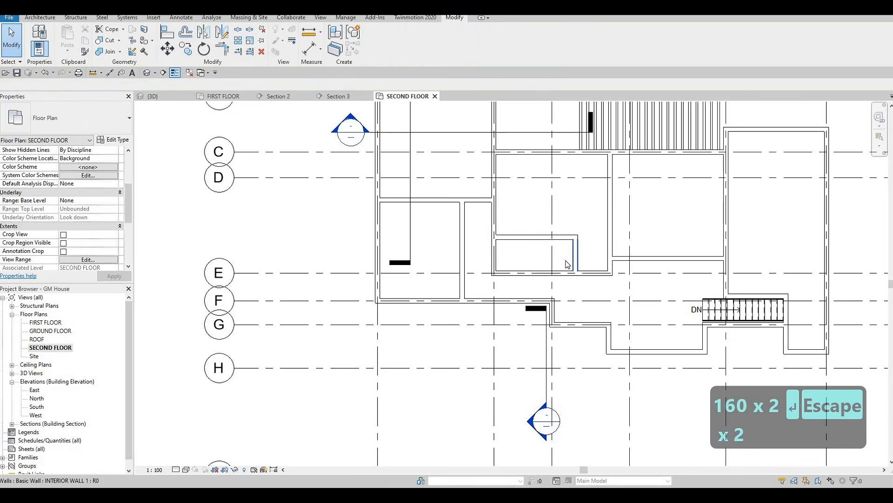
{"action": "left_click", "coordinate": [574, 262]}
{"action": "left_click_drag", "start_coordinate": [552, 300], "coordinate": [495, 267]}
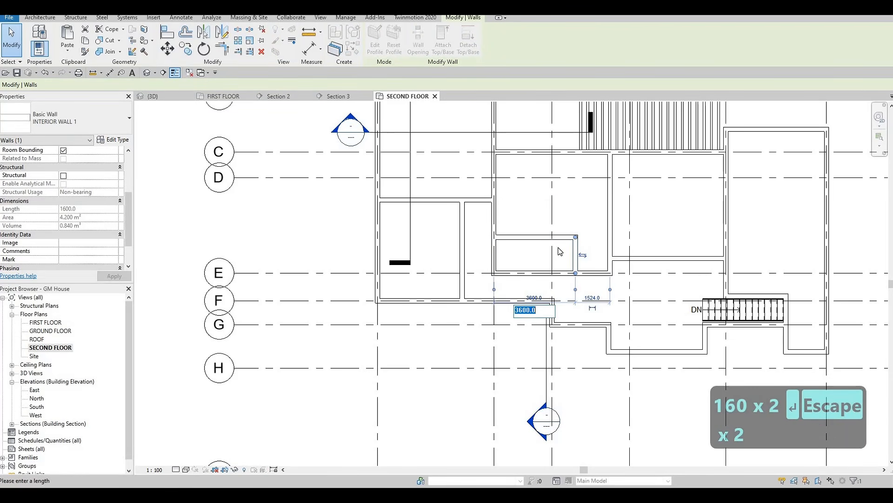
{"action": "key", "text": "Escape"}
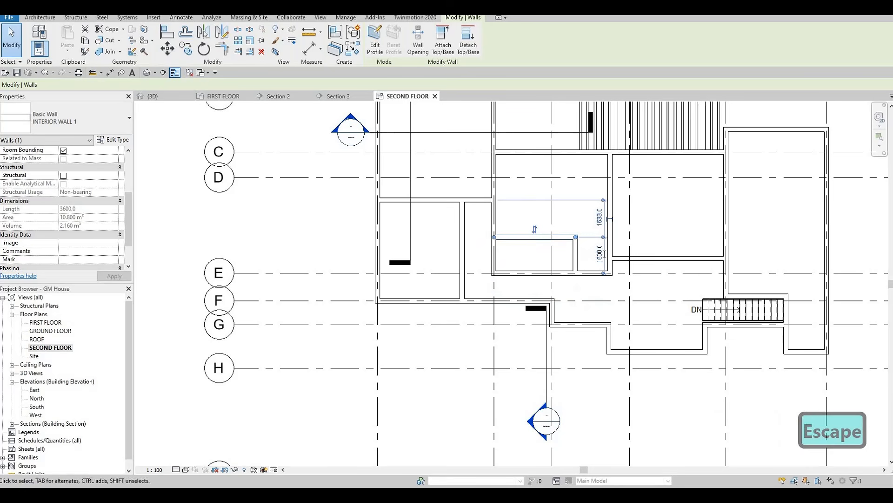
Step: Set the distance from the small room's upper wall to the grid E wall to 1800 mm
{"action": "left_click", "coordinate": [600, 255]}
{"action": "type", "text": "1800"}
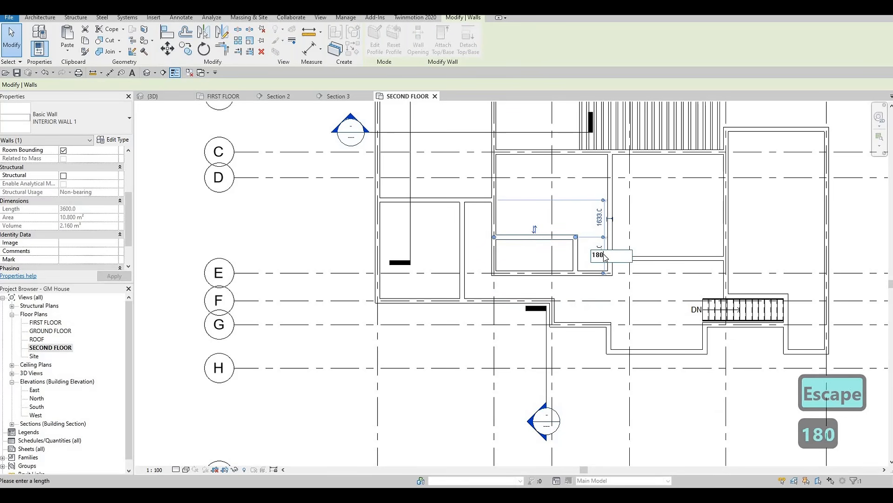
{"action": "key", "text": "Return"}
{"action": "key", "text": "Escape"}
{"action": "key", "text": "Escape"}
Step: Set the distance from the small room's right wall to its left wall to 3000 mm
{"action": "left_click", "coordinate": [564, 268]}
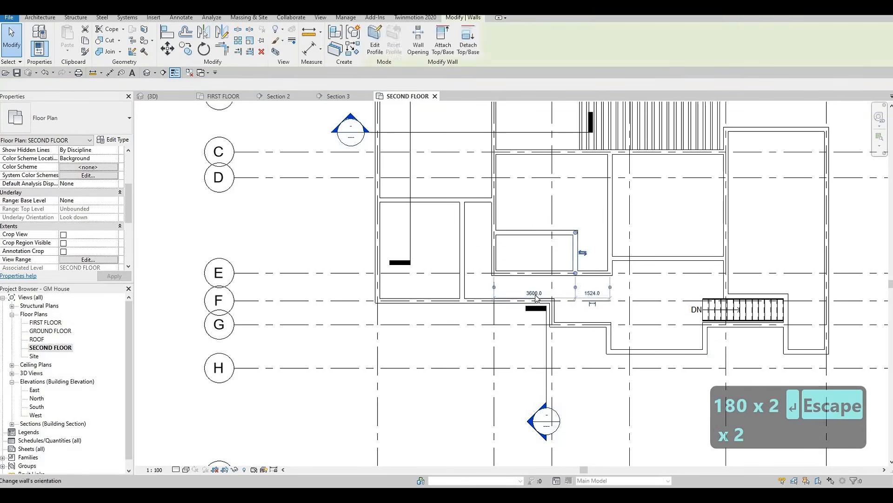
{"action": "left_click", "coordinate": [534, 293]}
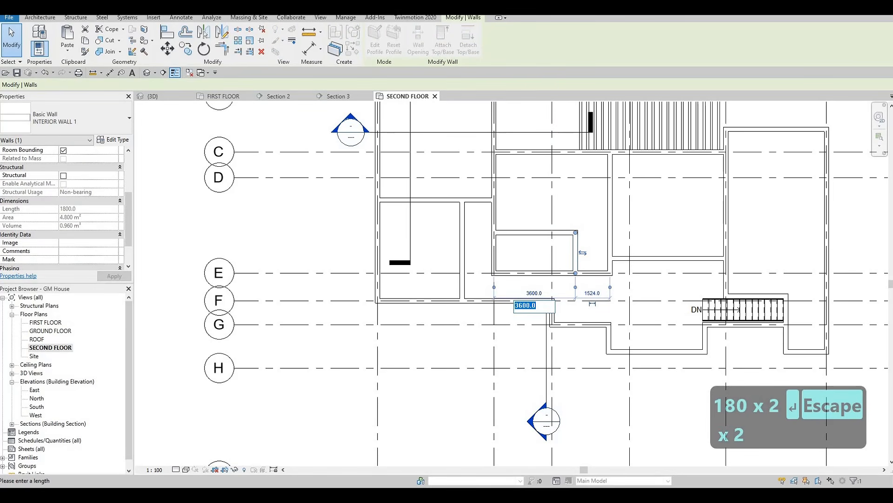
{"action": "type", "text": "3000"}
{"action": "key", "text": "Return"}
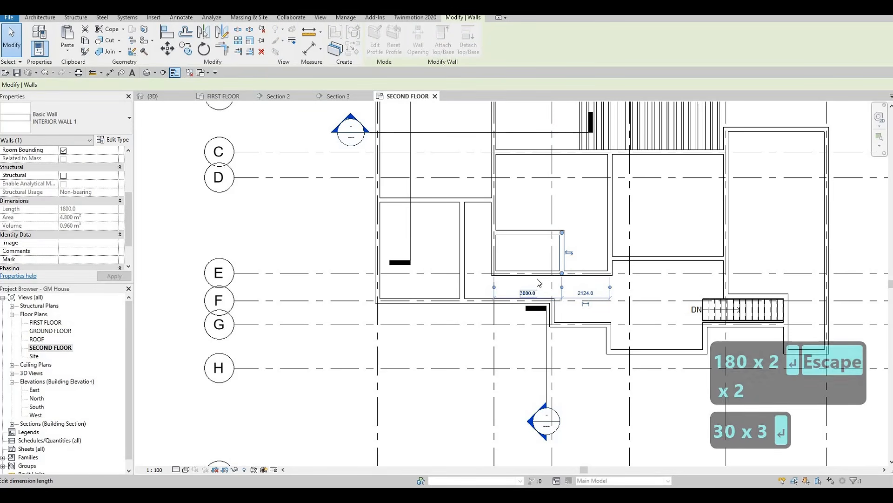
{"action": "key", "text": "Escape"}
{"action": "key", "text": "Escape"}
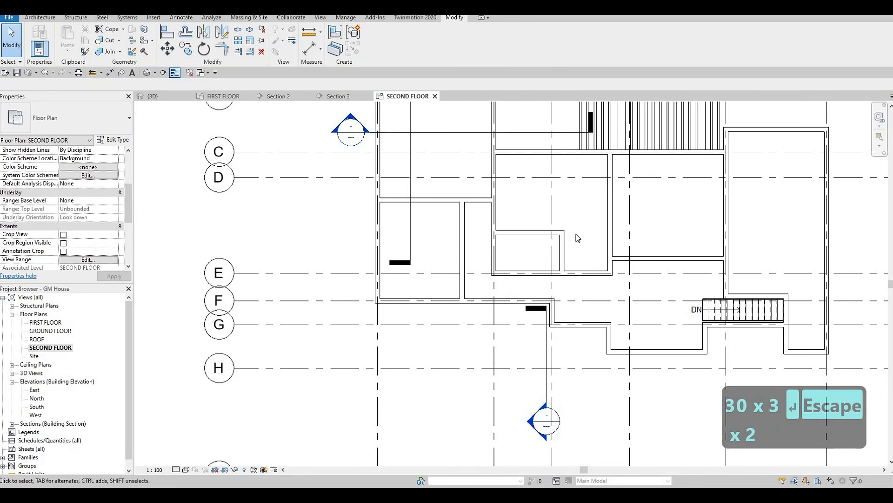
Step: Examine the small room's walls and the overall second-floor wall layout
{"action": "scroll", "coordinate": [542, 238], "scroll_direction": "up", "scroll_amount": 5}
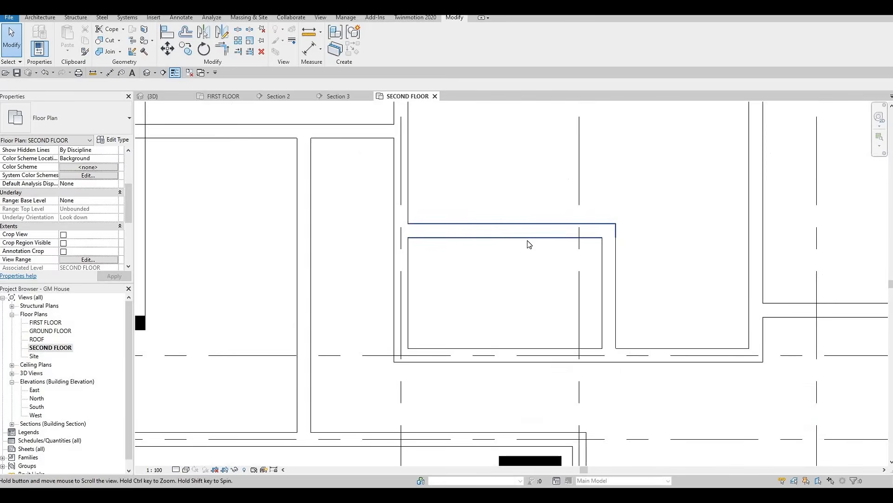
{"action": "scroll", "coordinate": [543, 275], "scroll_direction": "down", "scroll_amount": 5}
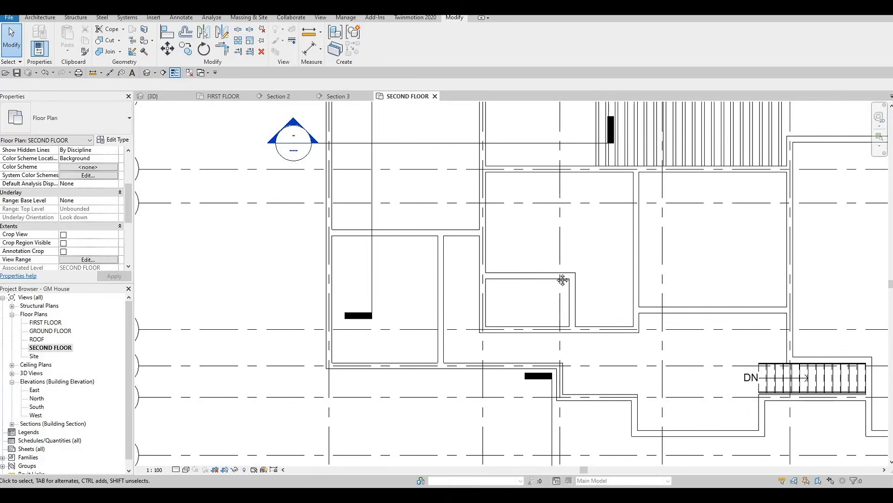
{"action": "scroll", "coordinate": [548, 274], "scroll_direction": "up", "scroll_amount": 2}
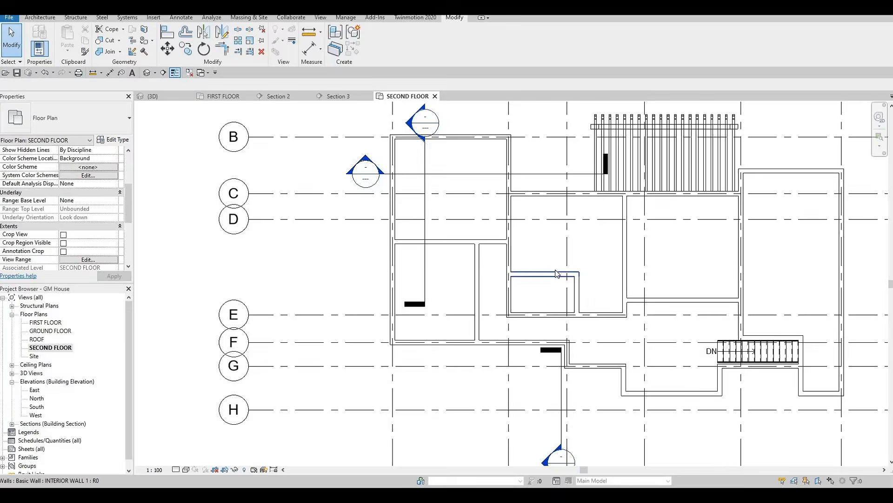
{"action": "scroll", "coordinate": [598, 270], "scroll_direction": "down", "scroll_amount": 2}
{"action": "scroll", "coordinate": [647, 268], "scroll_direction": "up", "scroll_amount": 1}
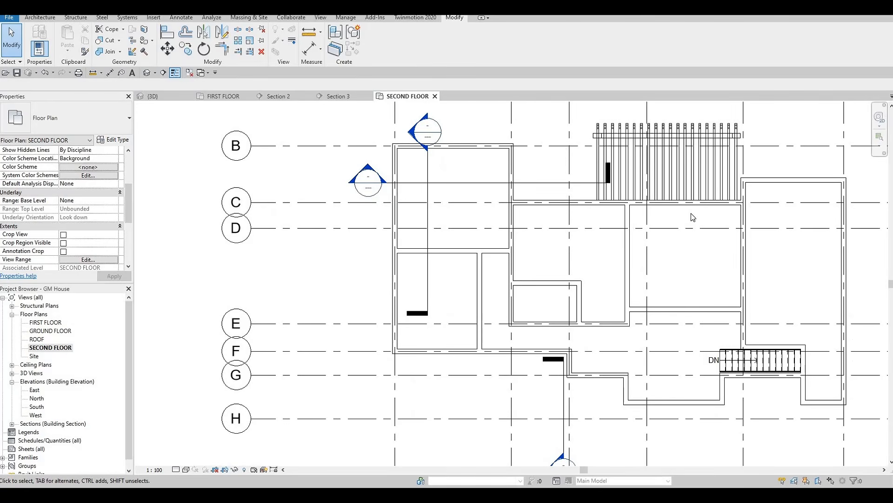
{"action": "middle_click_drag", "start_coordinate": [725, 209], "coordinate": [700, 191]}
{"action": "scroll", "coordinate": [614, 243], "scroll_direction": "down", "scroll_amount": 1}
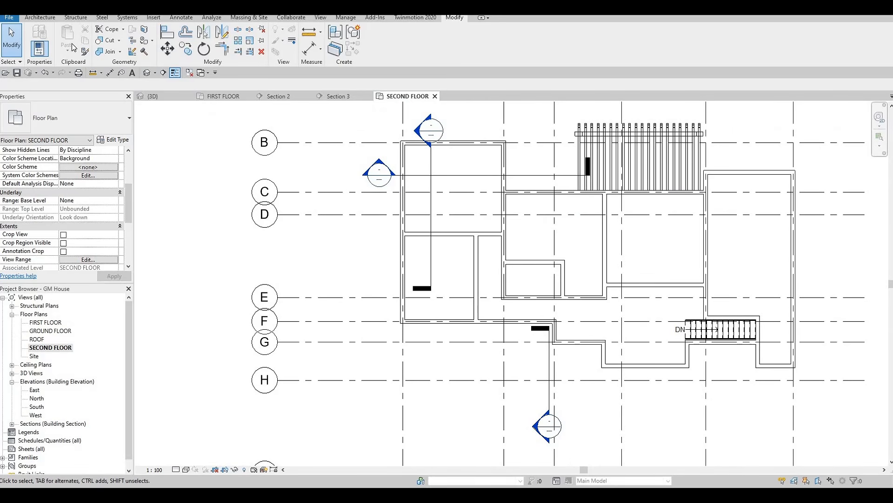
Step: Draw two crossing Thin Lines detail lines between the opposite inner corners of the room directly below the pergola
{"action": "left_click", "coordinate": [181, 18]}
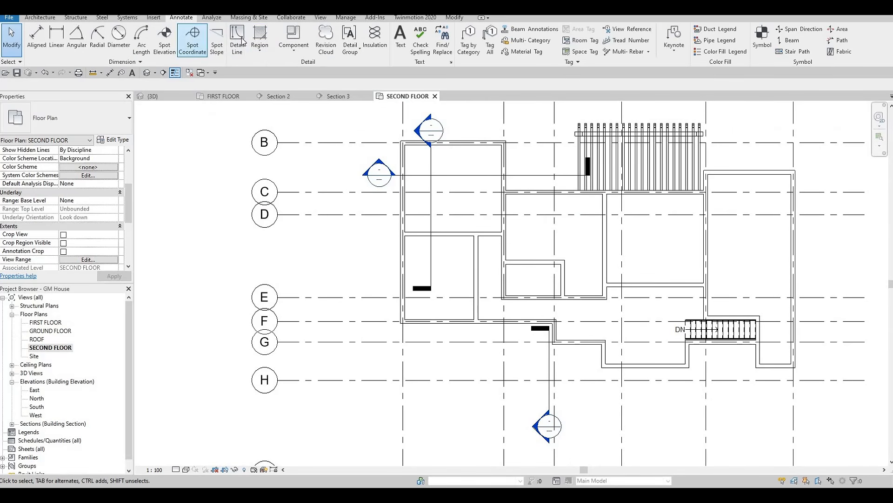
{"action": "left_click", "coordinate": [233, 37]}
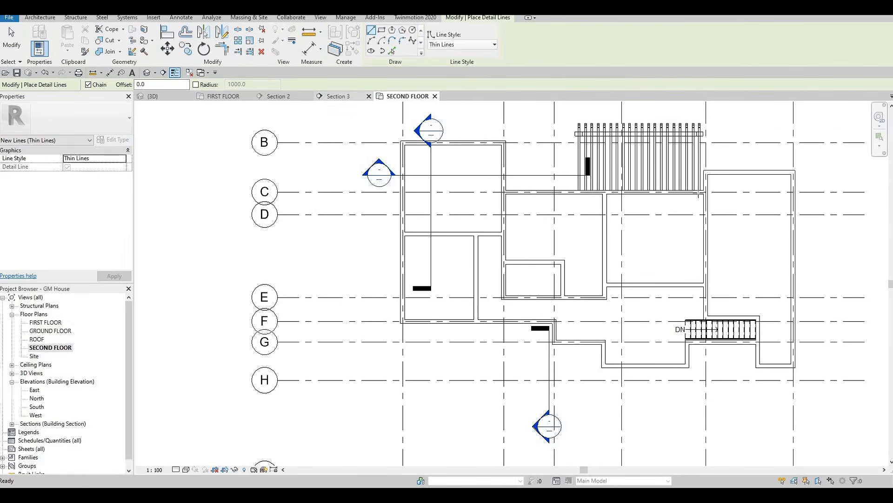
{"action": "scroll", "coordinate": [699, 193], "scroll_direction": "up", "scroll_amount": 2}
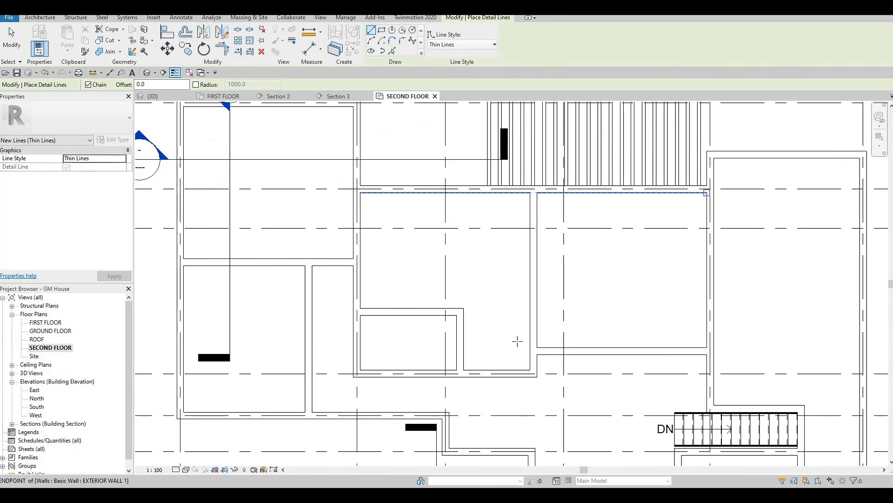
{"action": "left_click", "coordinate": [706, 193]}
{"action": "left_click", "coordinate": [537, 348]}
{"action": "key", "text": "Escape"}
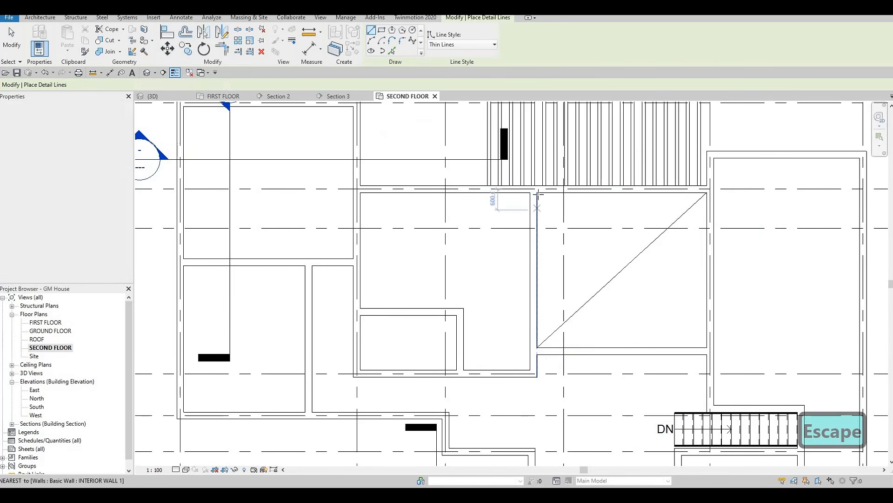
{"action": "left_click", "coordinate": [537, 192]}
{"action": "left_click", "coordinate": [707, 347]}
{"action": "key", "text": "Escape"}
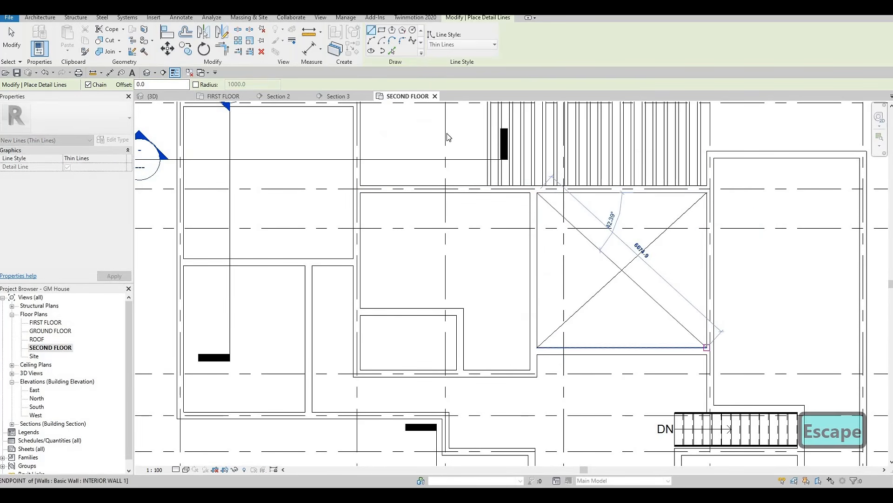
{"action": "key", "text": "Escape"}
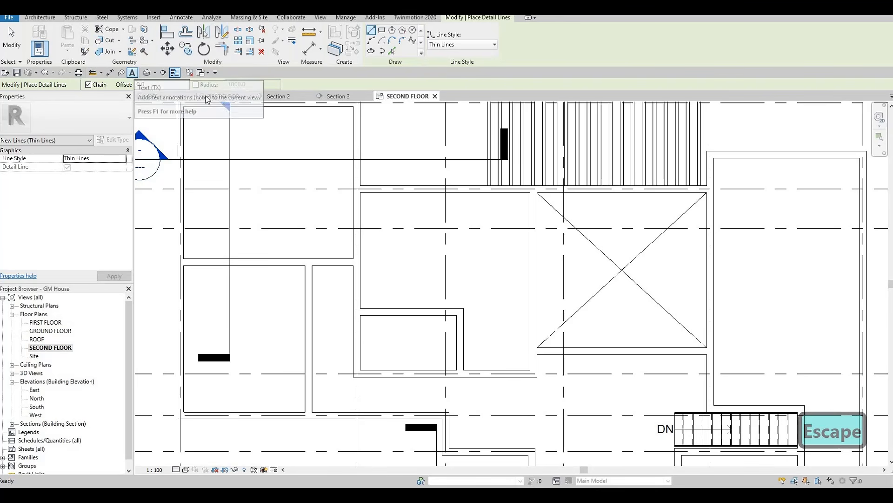
Step: Add a 2.5mm Arial text note reading OPEN BELOW in the lower part of the crossed-out room
{"action": "key", "text": "t"}
{"action": "key", "text": "x"}
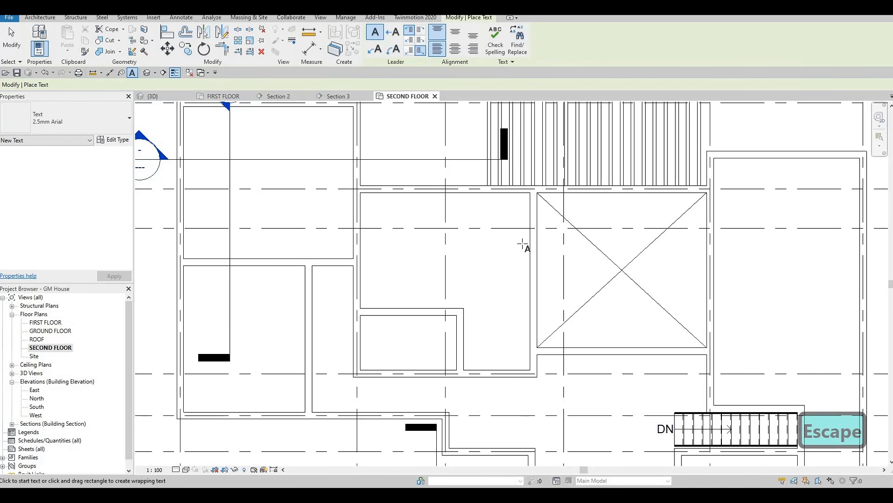
{"action": "left_click", "coordinate": [632, 325]}
{"action": "type", "text": "OP"}
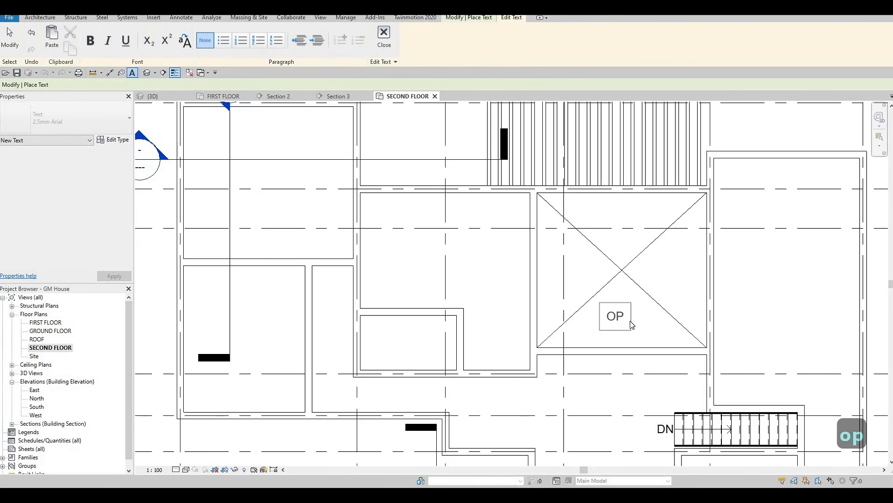
{"action": "type", "text": "ENE"}
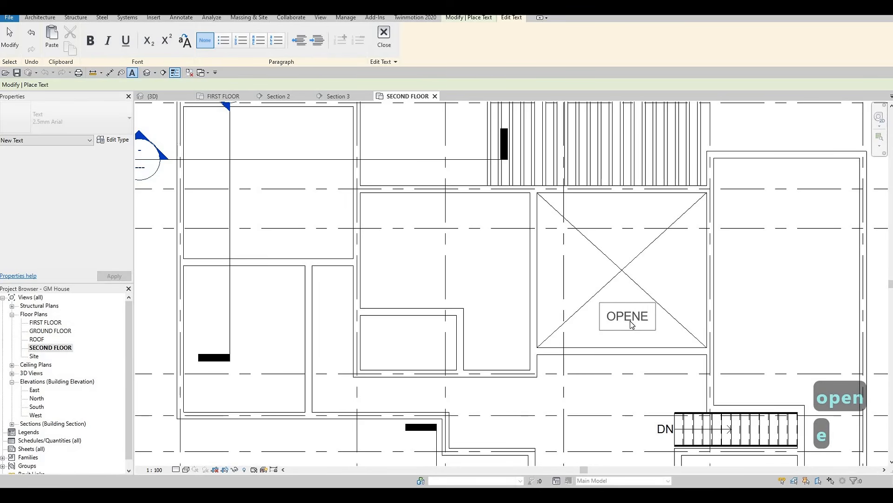
{"action": "type", "text": "D"}
{"action": "key", "text": "BackSpace"}
{"action": "key", "text": "BackSpace"}
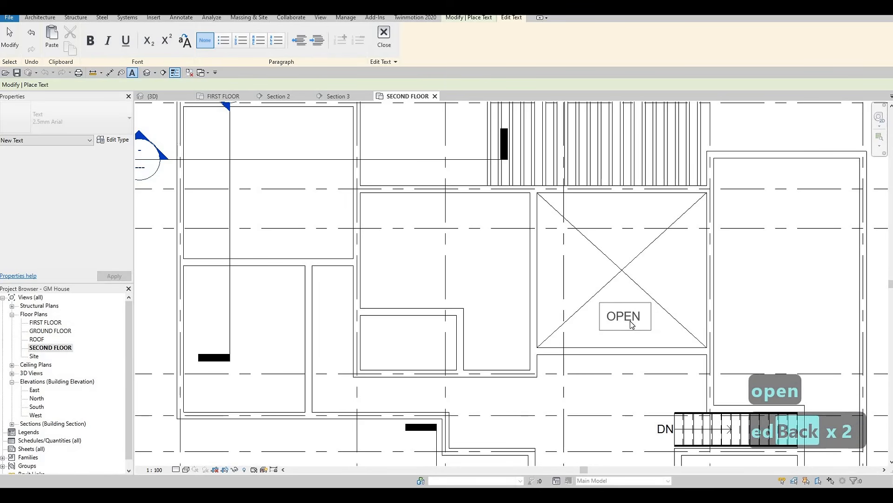
{"action": "type", "text": "BELOW"}
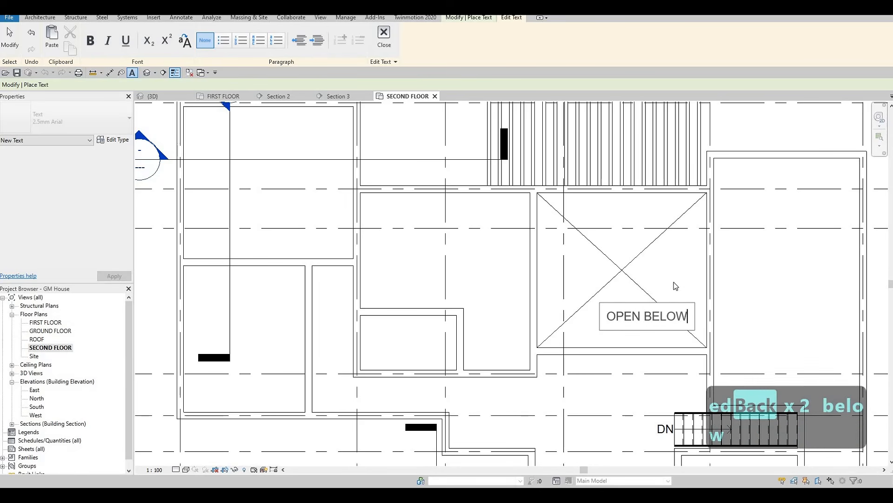
{"action": "key", "text": "Escape"}
{"action": "key", "text": "Escape"}
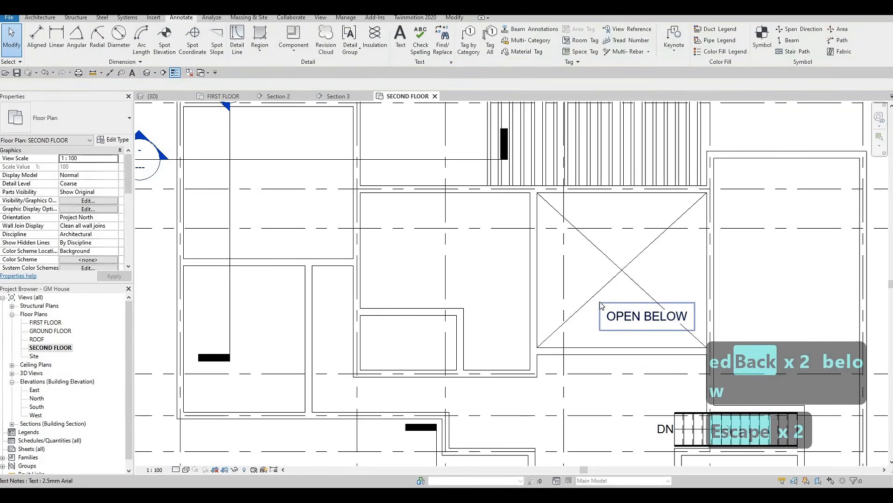
Step: Move the OPEN BELOW note to sit centred just beneath the intersection of the diagonal lines
{"action": "mouse_move", "coordinate": [662, 306]}
{"action": "left_mouse_down", "text": "ctrl"}
{"action": "mouse_move", "coordinate": [638, 240]}
{"action": "mouse_move", "coordinate": [633, 290]}
{"action": "left_mouse_up", "text": "ctrl"}
{"action": "key", "text": "Escape"}
{"action": "key", "text": "Escape"}
{"action": "scroll", "coordinate": [648, 251], "scroll_direction": "down", "scroll_amount": 5}
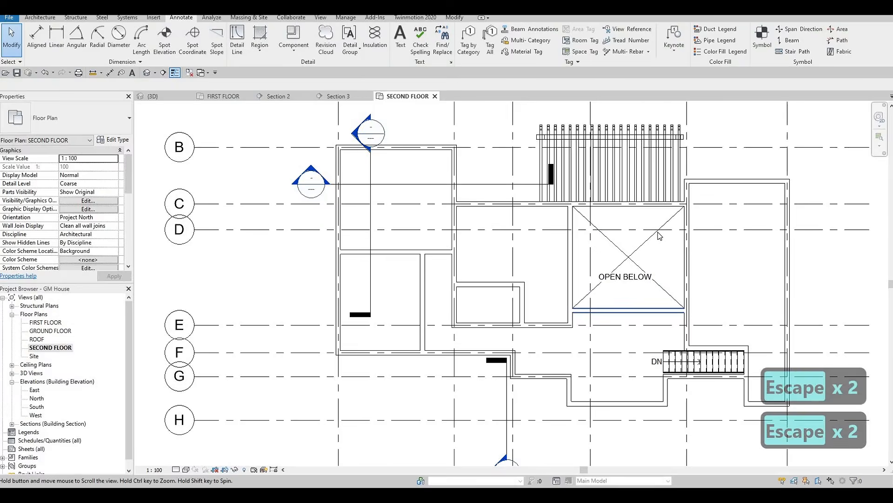
{"action": "middle_click_drag", "start_coordinate": [648, 231], "coordinate": [601, 241]}
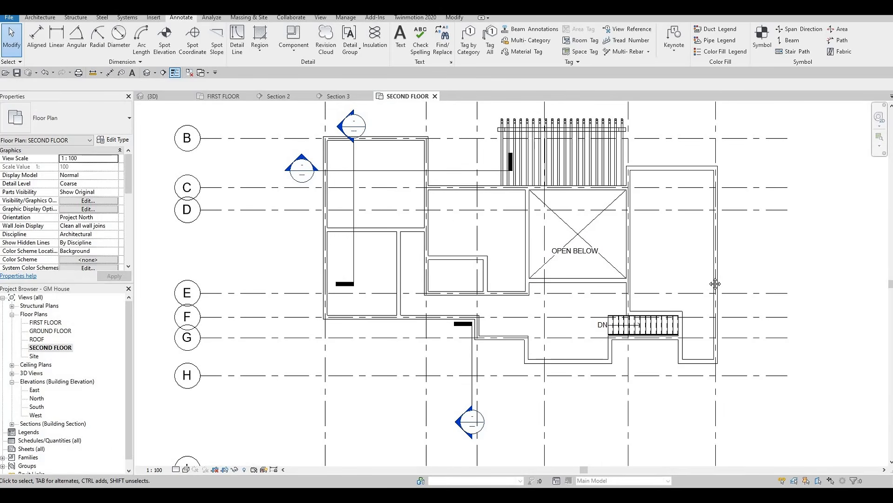
{"action": "middle_click_drag", "start_coordinate": [715, 283], "coordinate": [680, 294]}
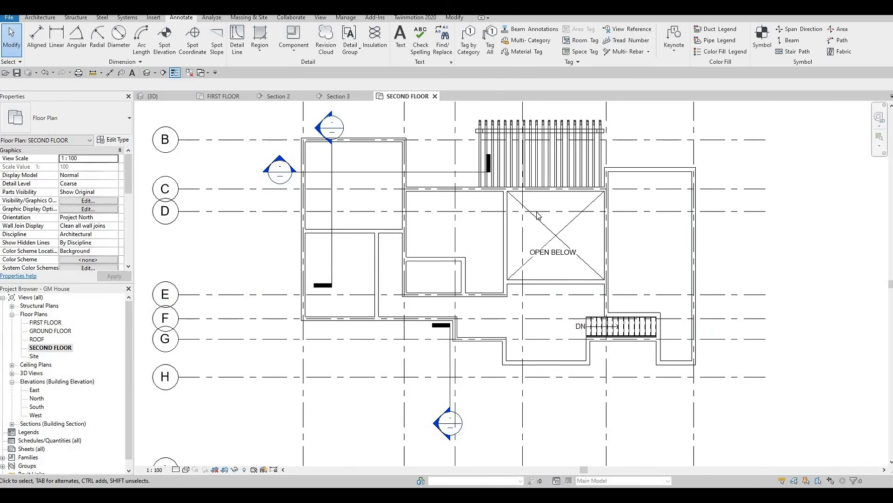
Step: Draw a horizontal INTERIOR WALL 1 across the easternmost room, in line with the open-below room's lower wall, and shorten its west end to 3100 mm
{"action": "left_click", "coordinate": [636, 315]}
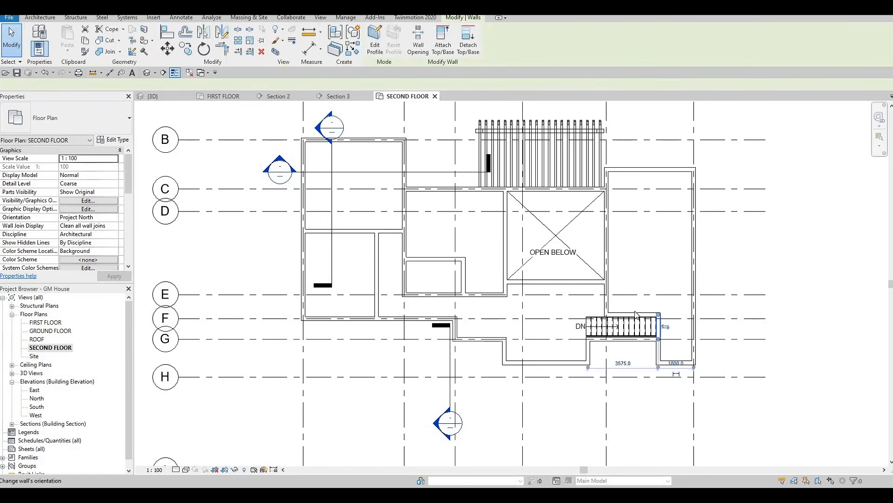
{"action": "key", "text": "Escape"}
{"action": "left_click", "coordinate": [637, 315]}
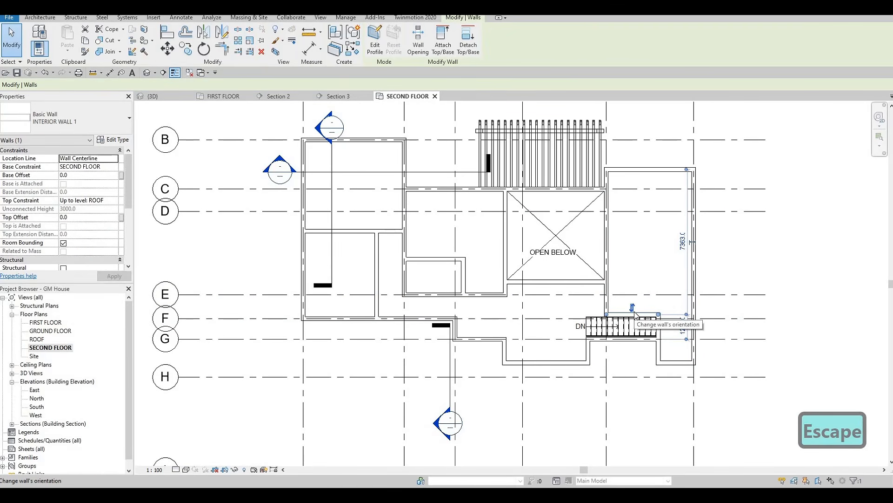
{"action": "key", "text": "c"}
{"action": "key", "text": "s"}
{"action": "scroll", "coordinate": [639, 313], "scroll_direction": "up", "scroll_amount": 1}
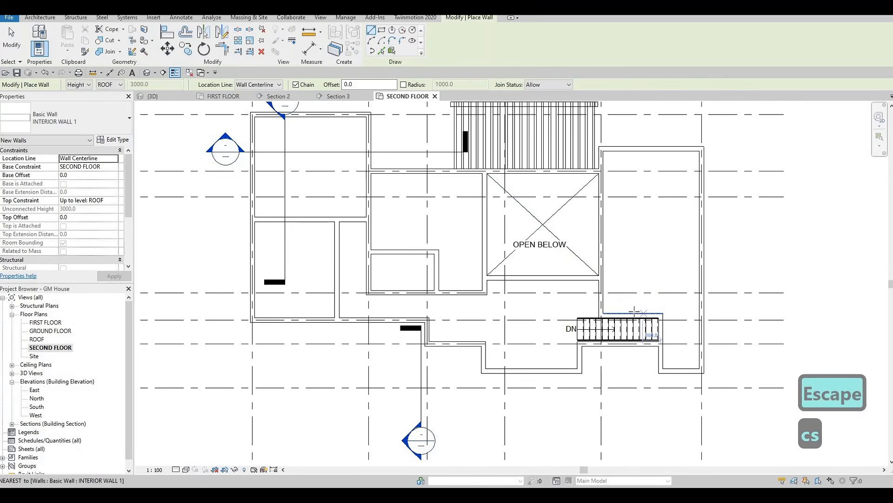
{"action": "left_click", "coordinate": [635, 310]}
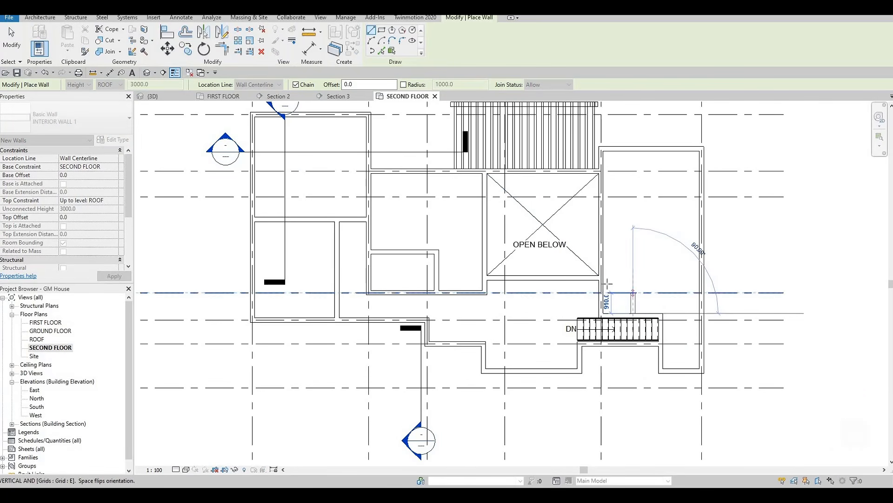
{"action": "key", "text": "Escape"}
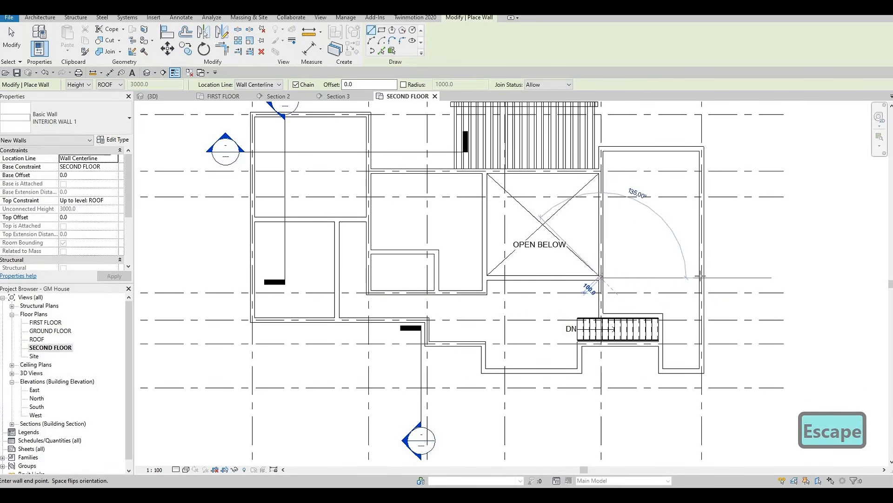
{"action": "left_click", "coordinate": [602, 278]}
{"action": "left_click", "coordinate": [702, 277]}
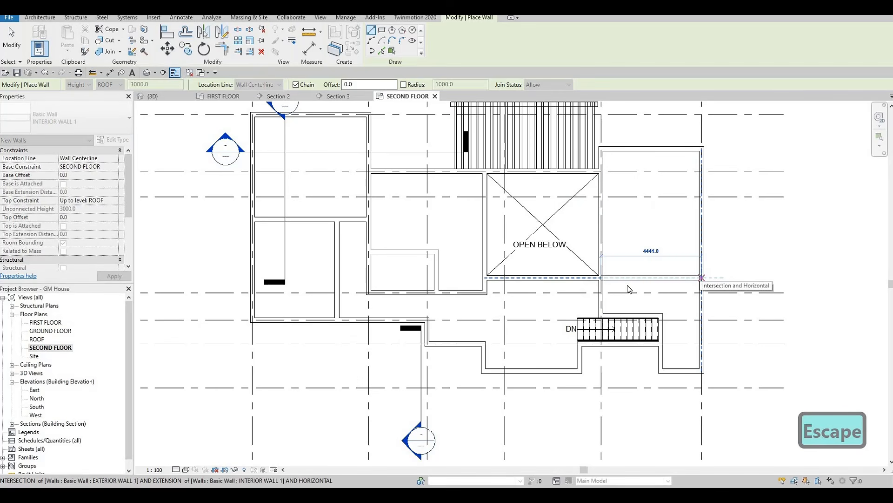
{"action": "key", "text": "Escape"}
{"action": "key", "text": "Escape"}
{"action": "left_click", "coordinate": [628, 278]}
{"action": "left_click_drag", "start_coordinate": [602, 278], "coordinate": [629, 280]}
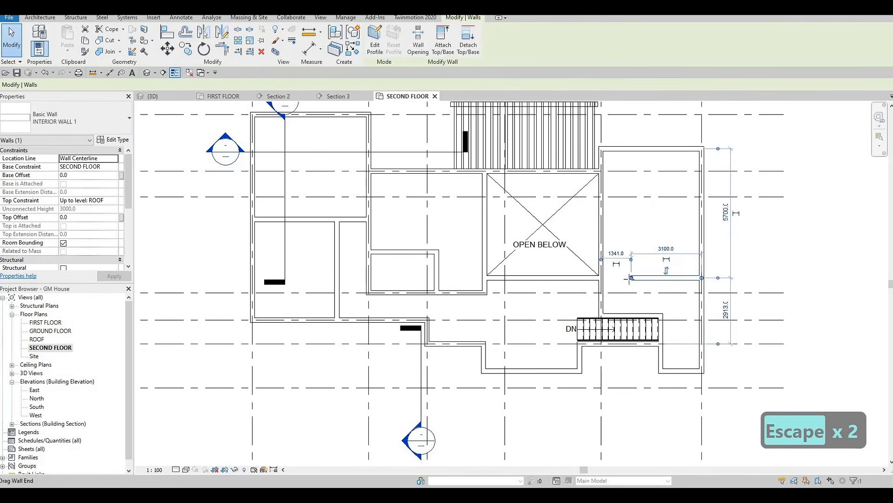
{"action": "type", "text": "cs"}
{"action": "left_click", "coordinate": [640, 292]}
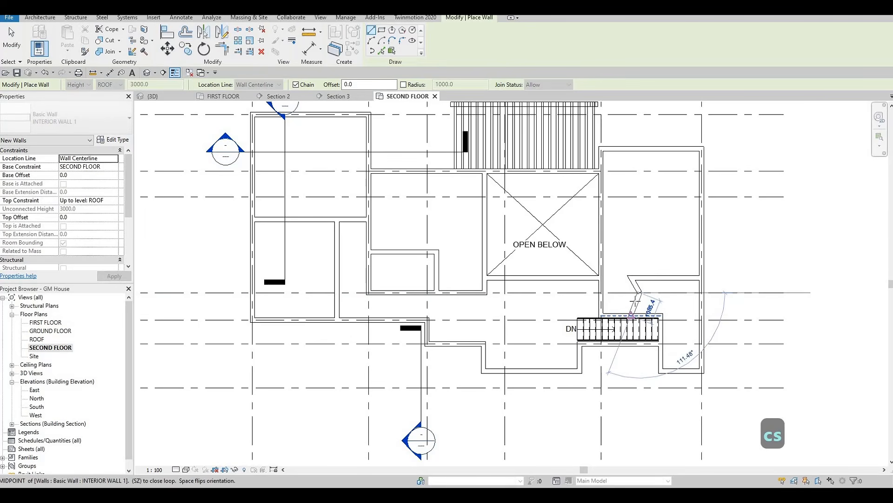
{"action": "key", "text": "Escape"}
{"action": "key", "text": "ctrl+z"}
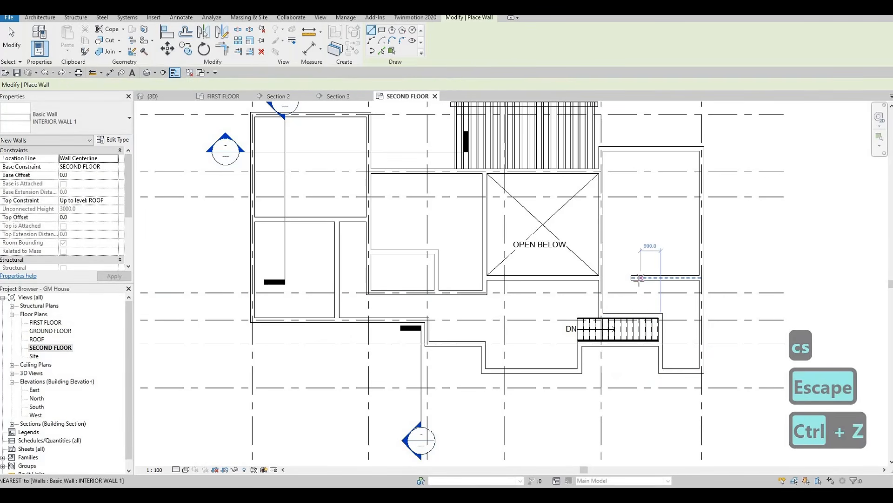
{"action": "key", "text": "Escape"}
{"action": "key", "text": "Escape"}
{"action": "key", "text": "Escape"}
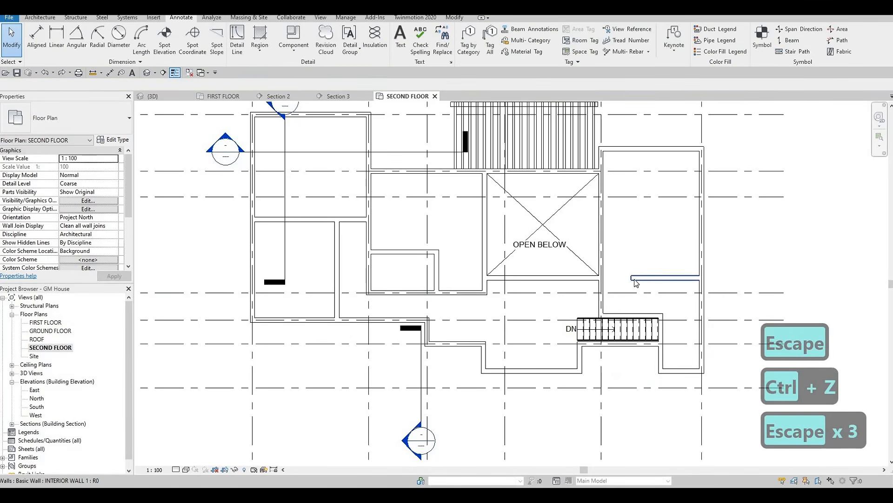
Step: Draw a vertical INTERIOR WALL 1 from the west end of the short horizontal wall down to the wall above the stairs
{"action": "left_click", "coordinate": [632, 287]}
{"action": "key", "text": "c"}
{"action": "key", "text": "s"}
{"action": "left_click", "coordinate": [631, 279]}
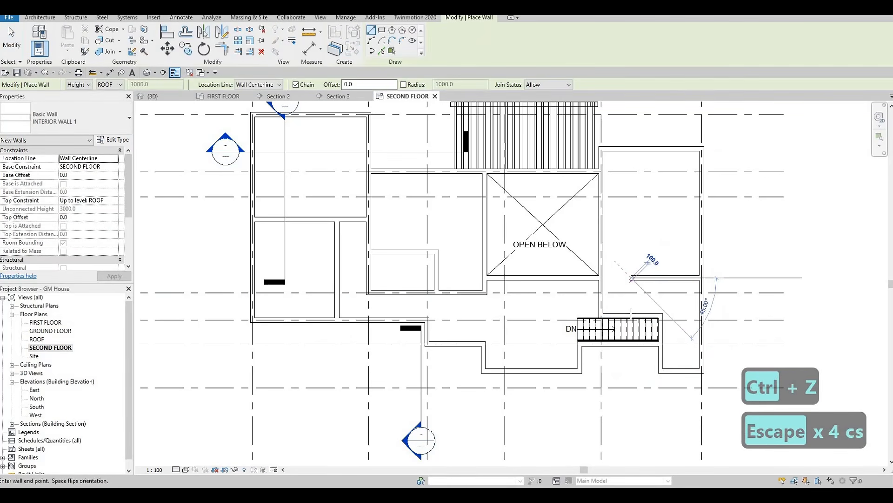
{"action": "left_click", "coordinate": [631, 315]}
{"action": "key", "text": "Escape"}
{"action": "key", "text": "Escape"}
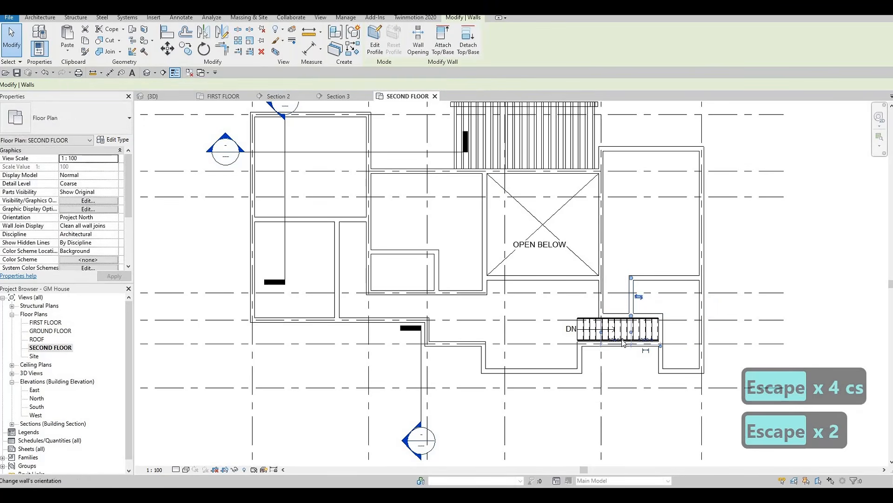
Step: Set the distance from the short vertical wall above the stairs to the easternmost room's west wall to 1400 mm
{"action": "scroll", "coordinate": [616, 347], "scroll_direction": "up", "scroll_amount": 3}
{"action": "left_click", "coordinate": [613, 345]}
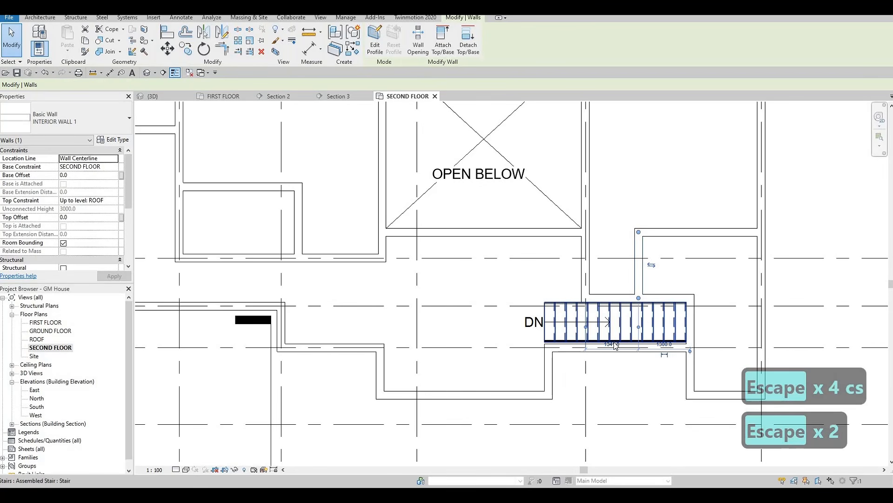
{"action": "type", "text": "1400"}
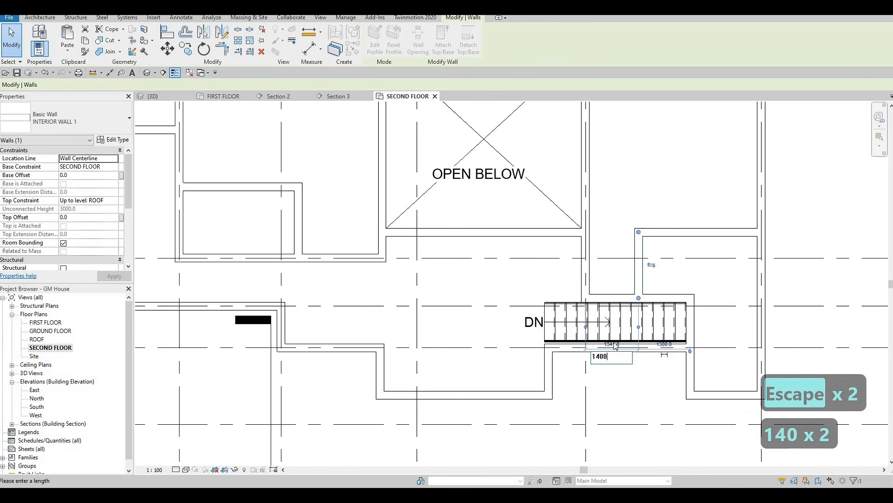
{"action": "key", "text": "Return"}
{"action": "key", "text": "Escape"}
{"action": "key", "text": "Escape"}
{"action": "scroll", "coordinate": [628, 311], "scroll_direction": "down", "scroll_amount": 3}
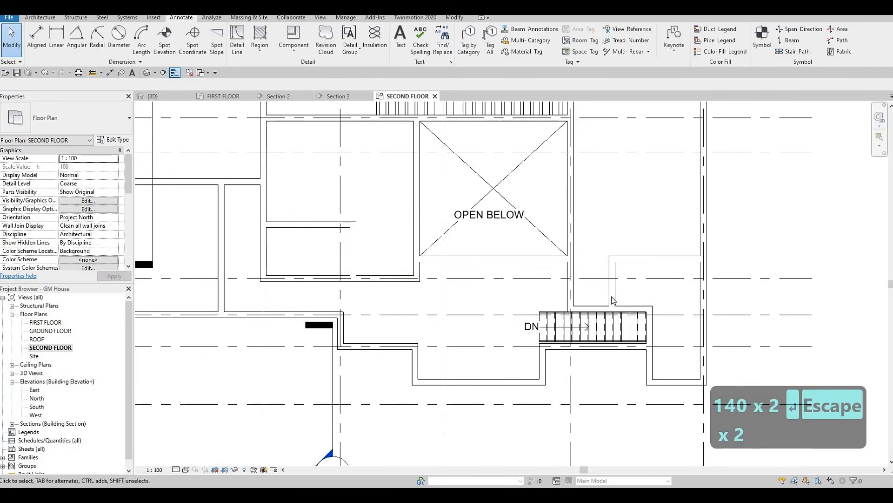
{"action": "scroll", "coordinate": [614, 293], "scroll_direction": "down", "scroll_amount": 2}
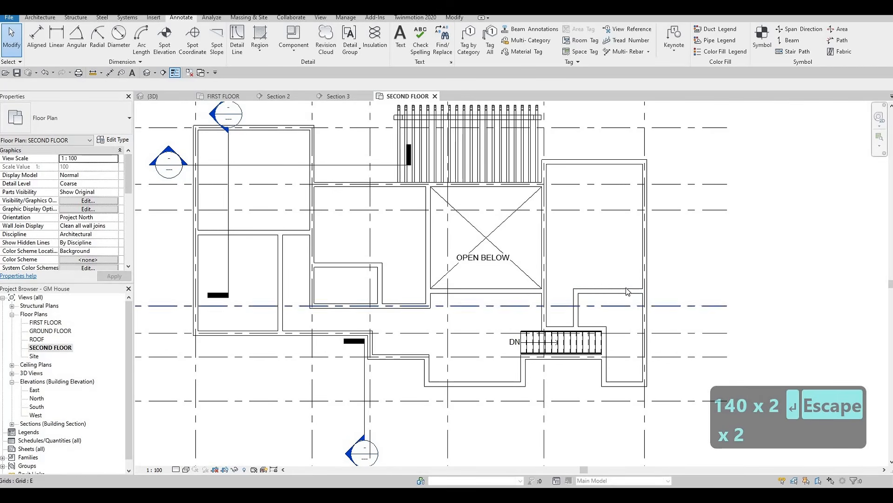
{"action": "middle_click_drag", "start_coordinate": [624, 240], "coordinate": [629, 258]}
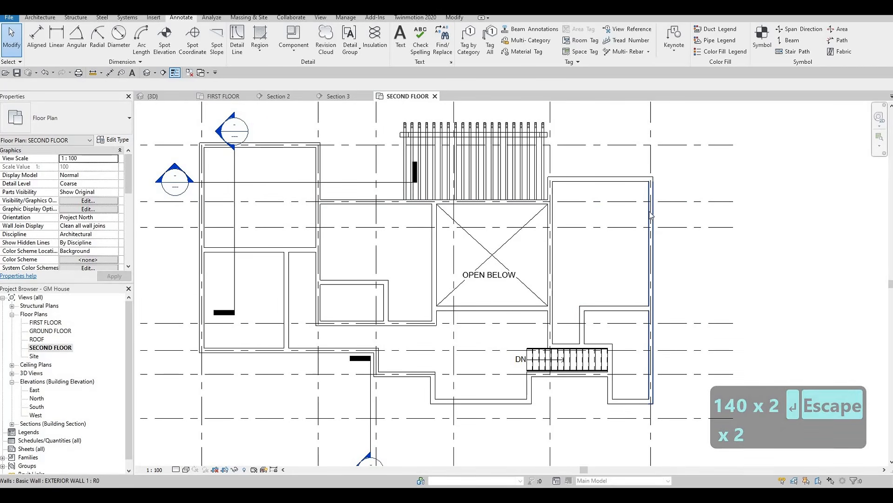
{"action": "middle_click_drag", "start_coordinate": [655, 224], "coordinate": [656, 234]}
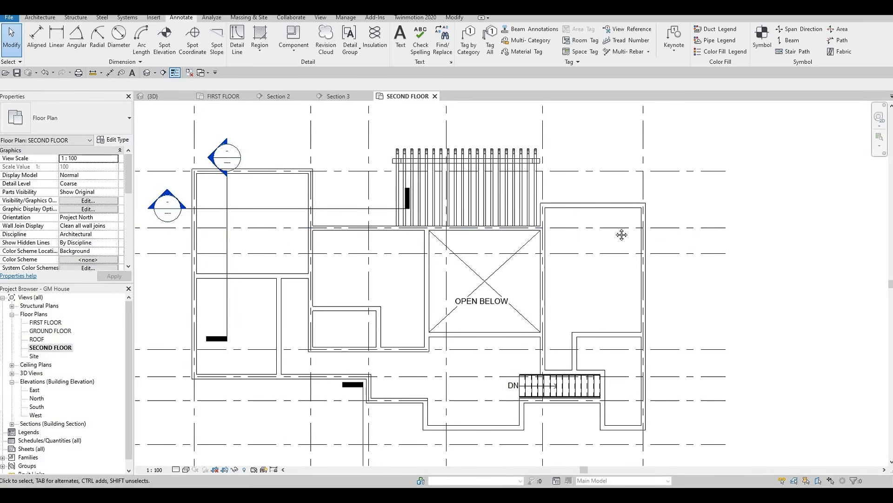
{"action": "scroll", "coordinate": [631, 245], "scroll_direction": "down", "scroll_amount": 1}
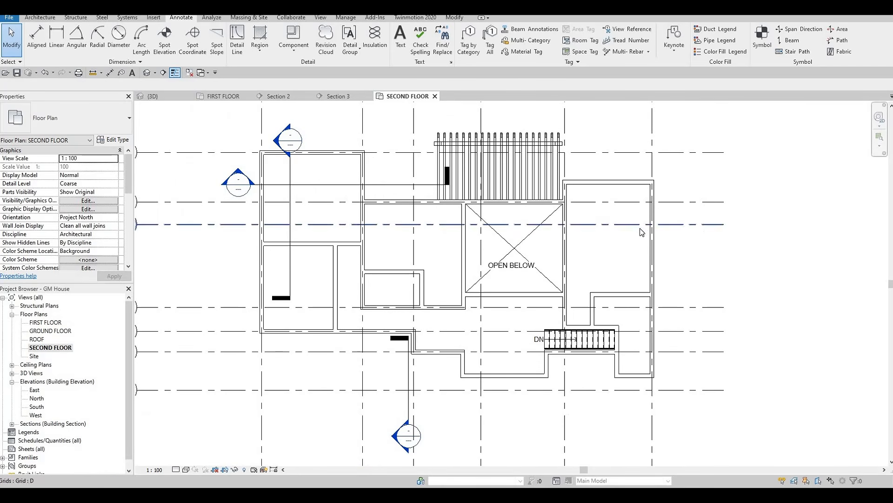
{"action": "middle_click_drag", "start_coordinate": [644, 226], "coordinate": [644, 236]}
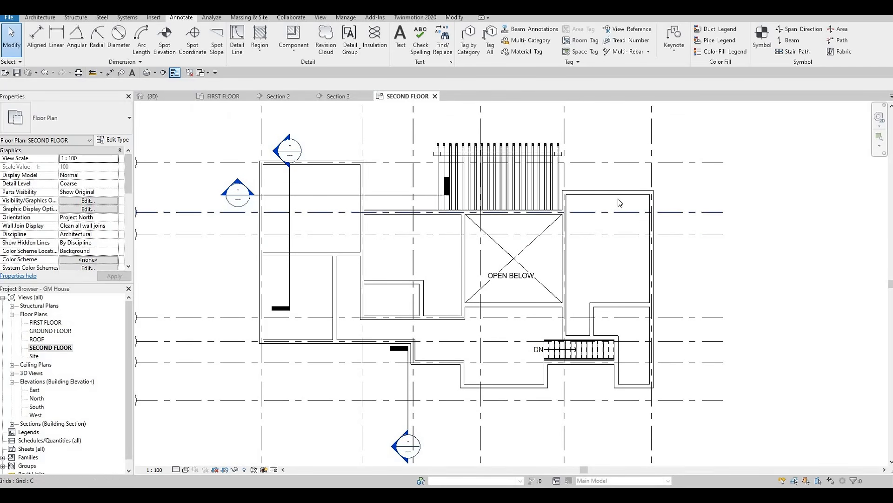
Step: Review the second-floor plan's wall layout, from the easternmost room and stairs across the open-below area to the western rooms
{"action": "middle_click_drag", "start_coordinate": [616, 256], "coordinate": [622, 231]}
{"action": "middle_click_drag", "start_coordinate": [587, 293], "coordinate": [596, 272]}
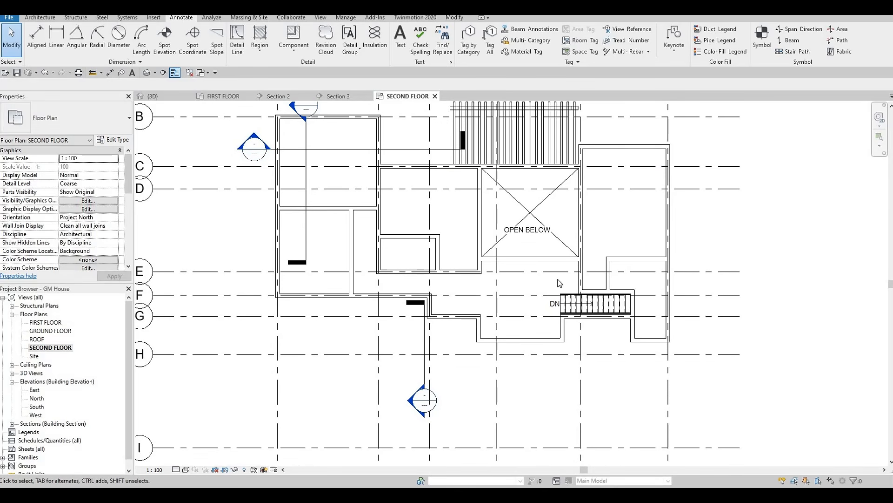
{"action": "middle_click_drag", "start_coordinate": [629, 165], "coordinate": [630, 190]}
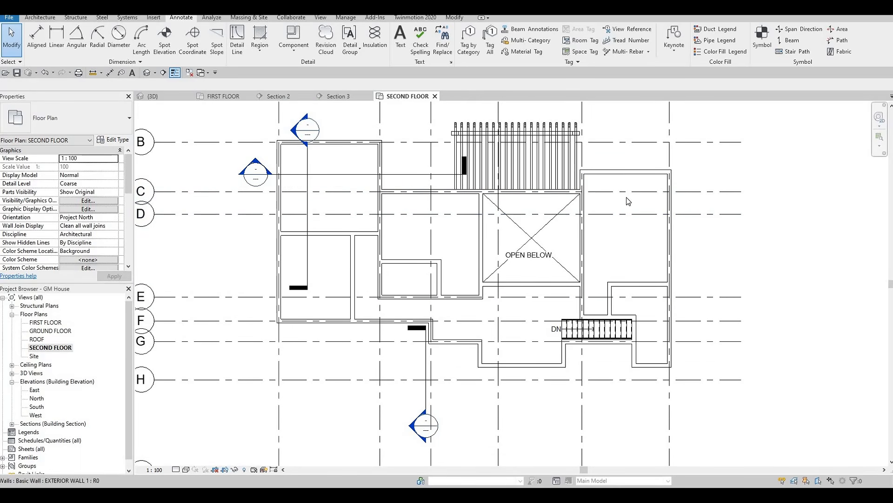
{"action": "scroll", "coordinate": [623, 221], "scroll_direction": "down", "scroll_amount": 2}
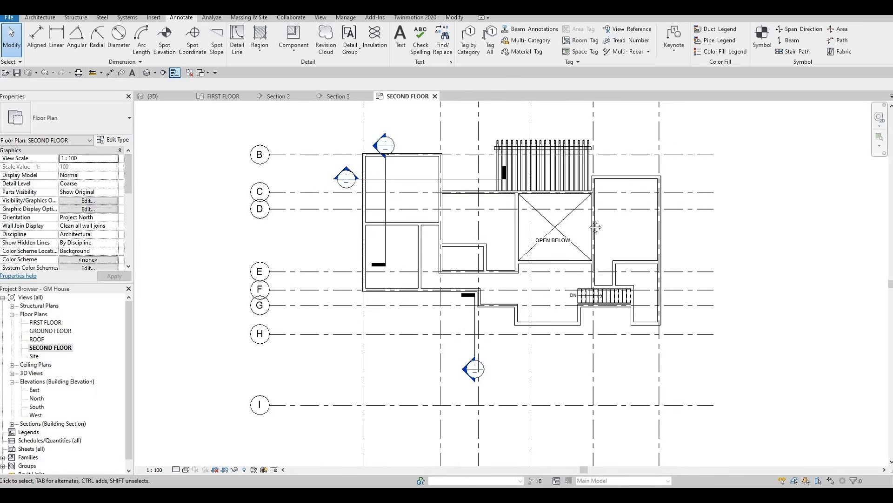
{"action": "scroll", "coordinate": [596, 227], "scroll_direction": "up", "scroll_amount": 6}
{"action": "scroll", "coordinate": [637, 279], "scroll_direction": "down", "scroll_amount": 5}
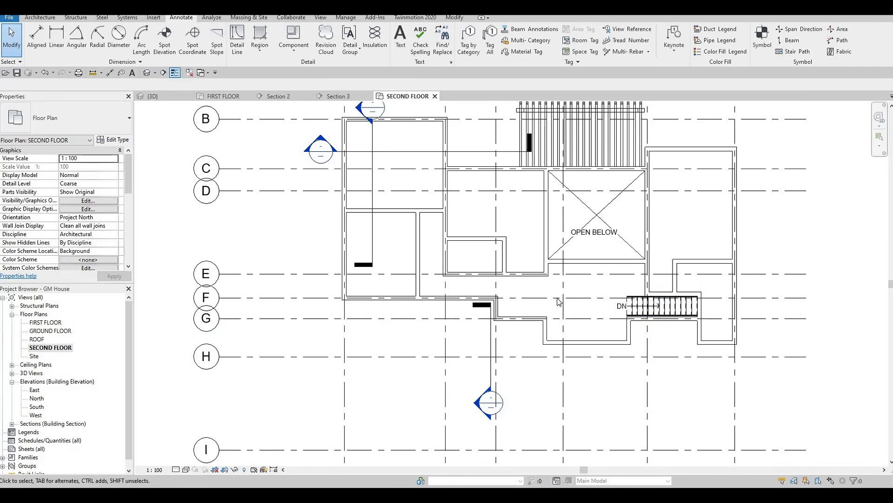
{"action": "scroll", "coordinate": [587, 294], "scroll_direction": "down", "scroll_amount": 2}
{"action": "middle_click_drag", "start_coordinate": [601, 320], "coordinate": [622, 309]}
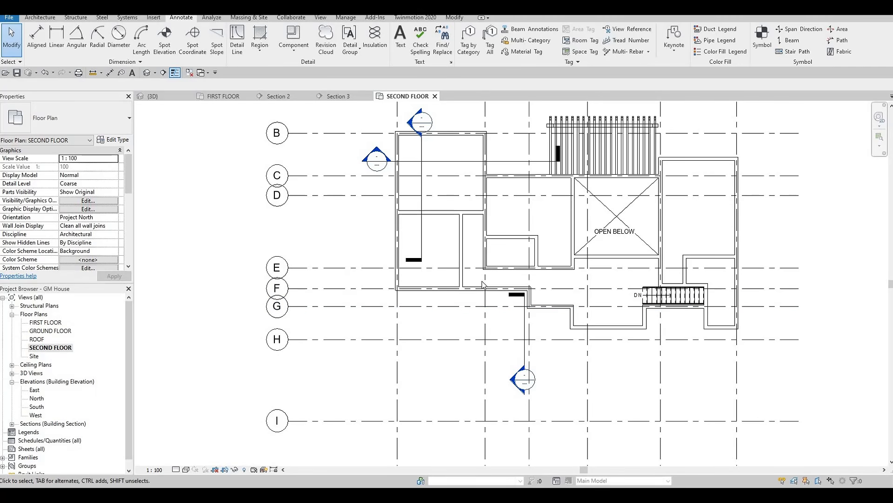
{"action": "middle_click_drag", "start_coordinate": [497, 297], "coordinate": [509, 342]}
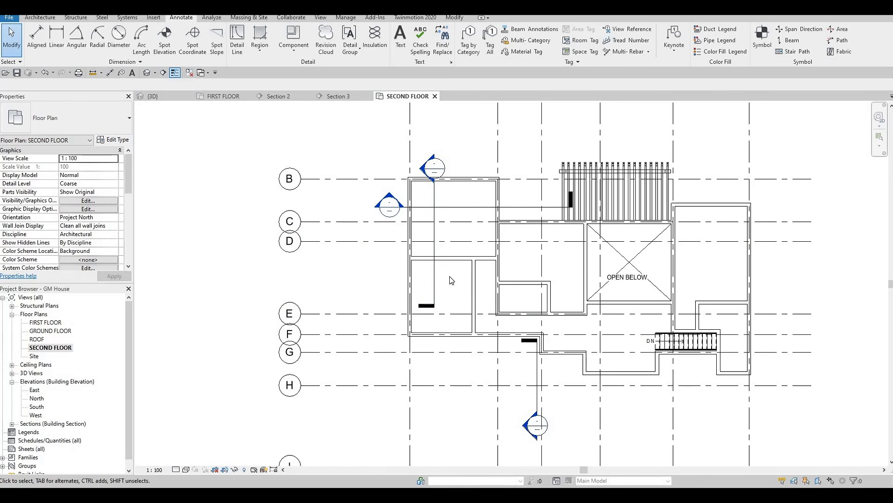
Step: Set the second-floor plan's underlay base level to FIRST FLOOR
{"action": "middle_click_drag", "start_coordinate": [424, 254], "coordinate": [398, 233]}
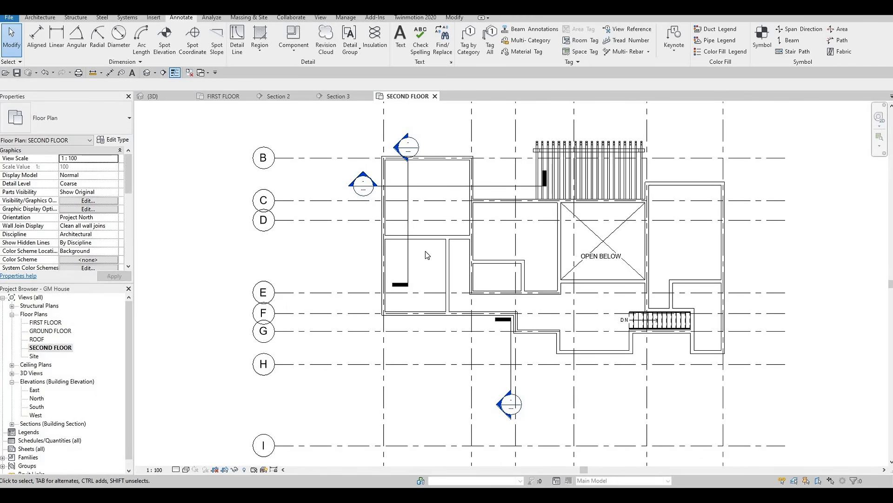
{"action": "middle_click_drag", "start_coordinate": [531, 257], "coordinate": [513, 274]}
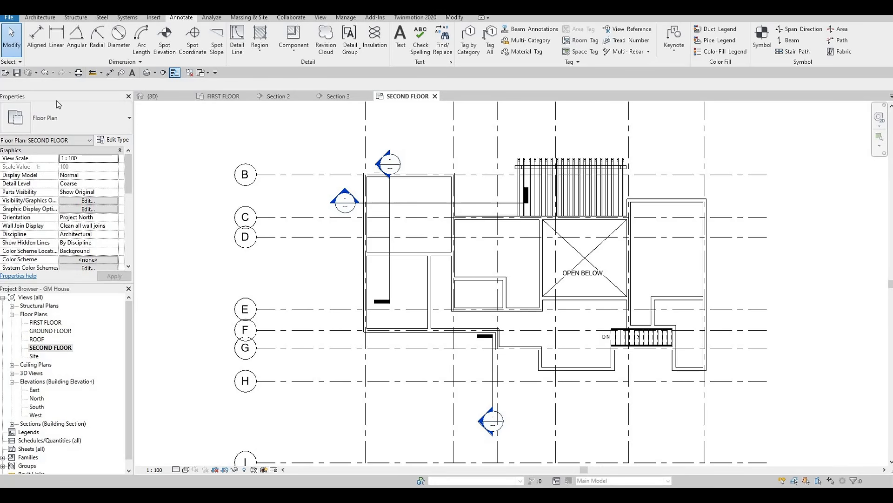
{"action": "scroll", "coordinate": [74, 208], "scroll_direction": "down", "scroll_amount": 3}
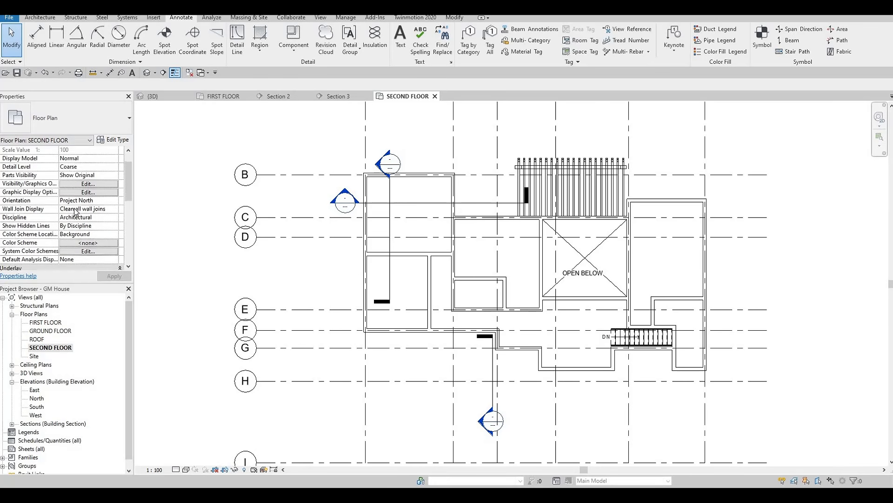
{"action": "scroll", "coordinate": [77, 208], "scroll_direction": "down", "scroll_amount": 8}
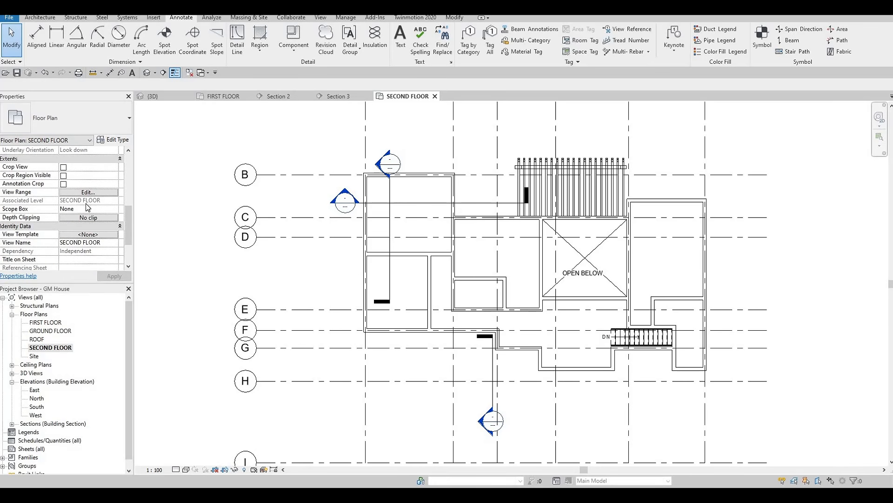
{"action": "scroll", "coordinate": [87, 212], "scroll_direction": "up", "scroll_amount": 3}
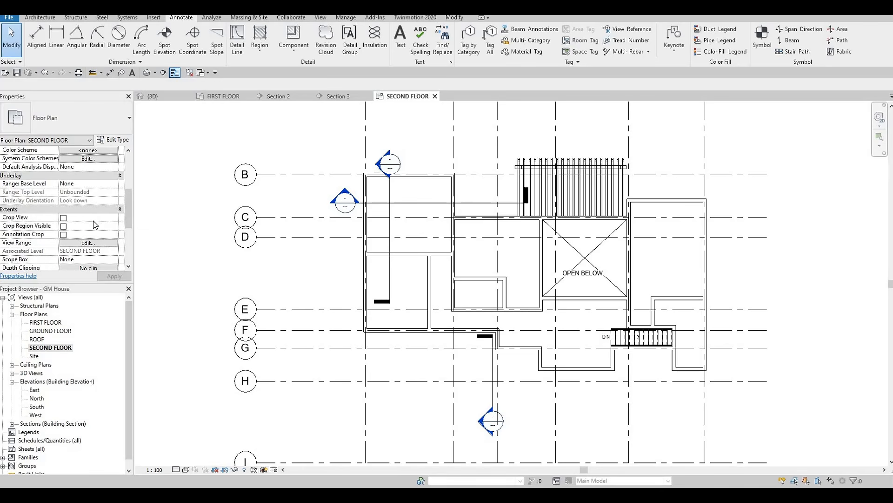
{"action": "scroll", "coordinate": [95, 225], "scroll_direction": "down", "scroll_amount": 3}
{"action": "scroll", "coordinate": [94, 225], "scroll_direction": "up", "scroll_amount": 1}
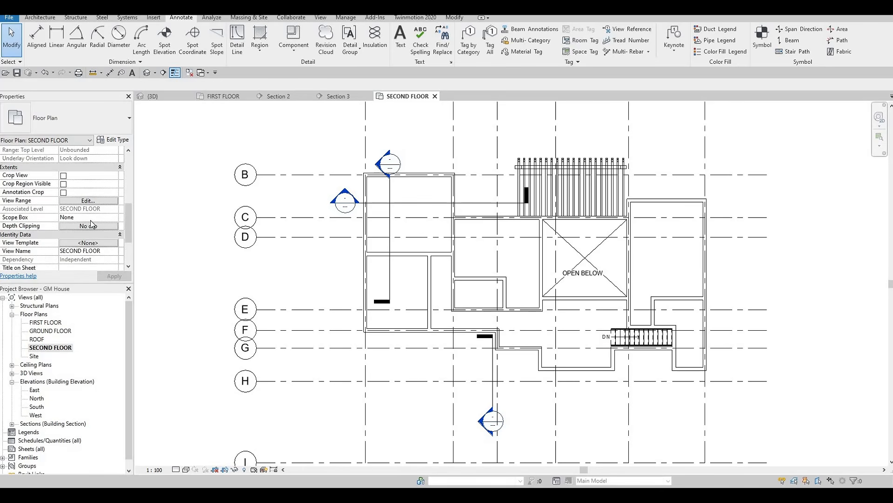
{"action": "scroll", "coordinate": [93, 224], "scroll_direction": "up", "scroll_amount": 1}
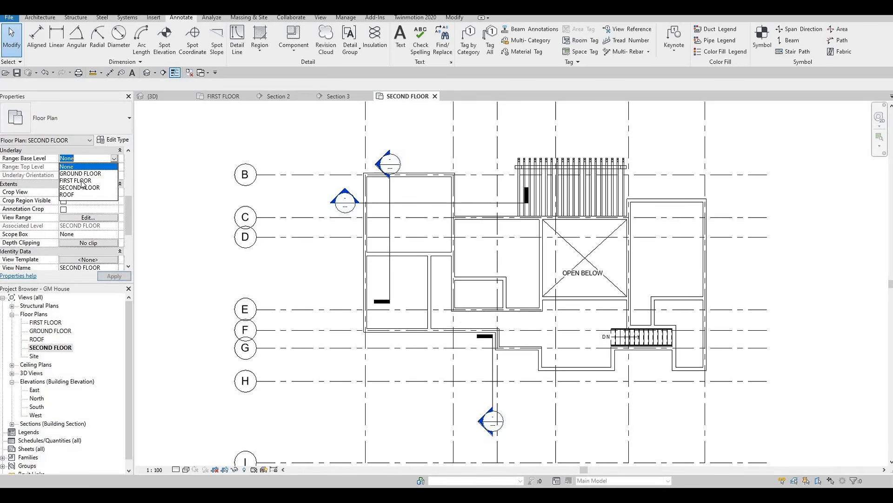
{"action": "left_click", "coordinate": [123, 279]}
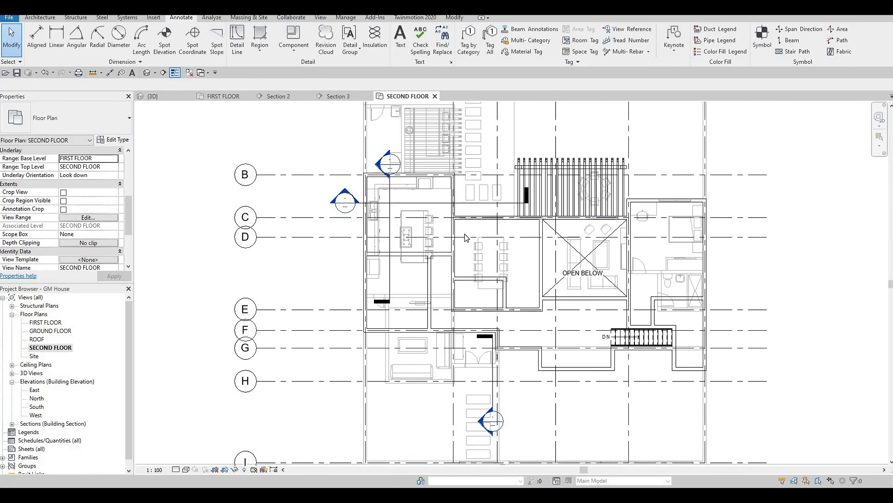
Step: Create a door like the underlay bedroom's 750 x 2000mm wood door in the easternmost room's west wall above the stairs, swinging into the room
{"action": "middle_click_drag", "start_coordinate": [662, 256], "coordinate": [575, 253]}
{"action": "key", "text": "Escape"}
{"action": "key", "text": "Escape"}
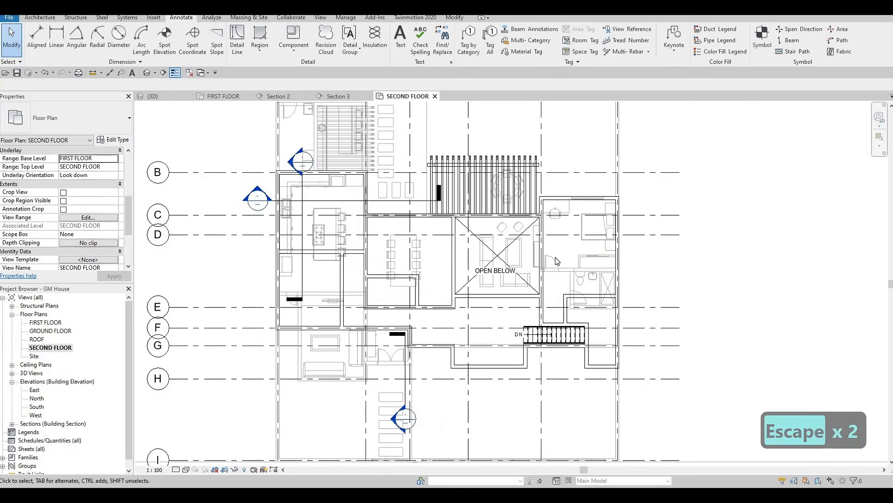
{"action": "key", "text": "Escape"}
{"action": "left_click", "coordinate": [551, 262]}
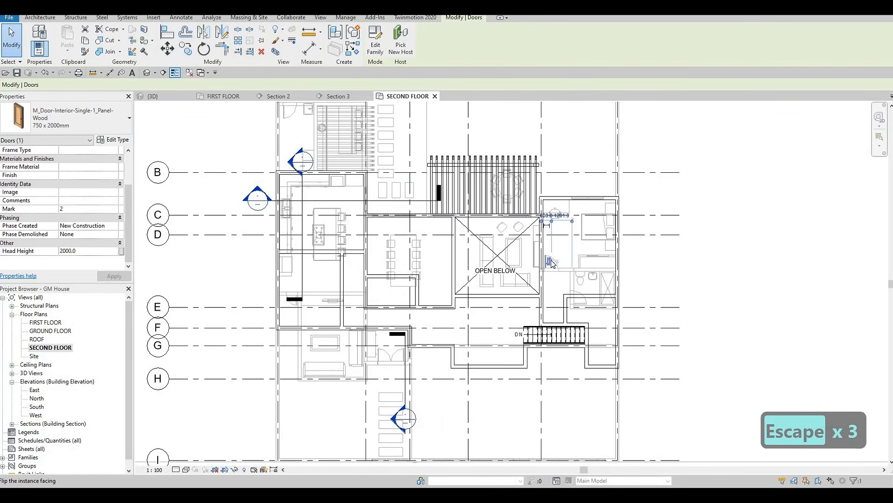
{"action": "key", "text": "c"}
{"action": "key", "text": "s"}
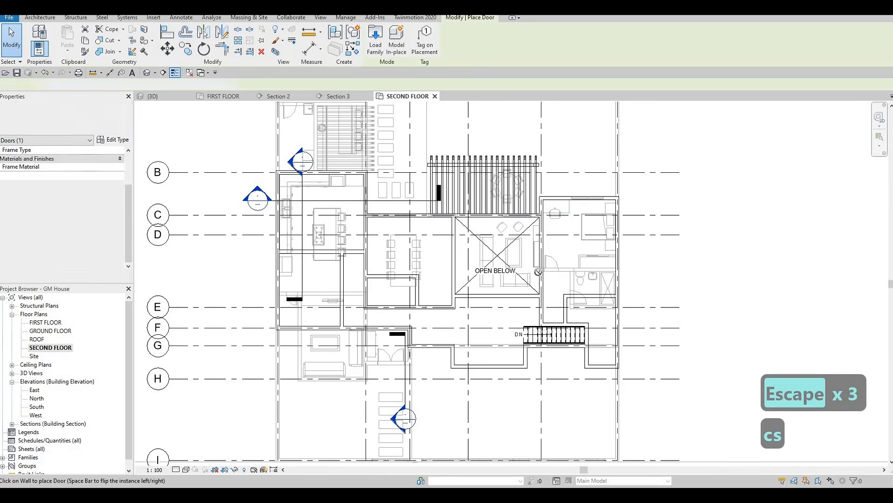
{"action": "scroll", "coordinate": [561, 277], "scroll_direction": "up", "scroll_amount": 3}
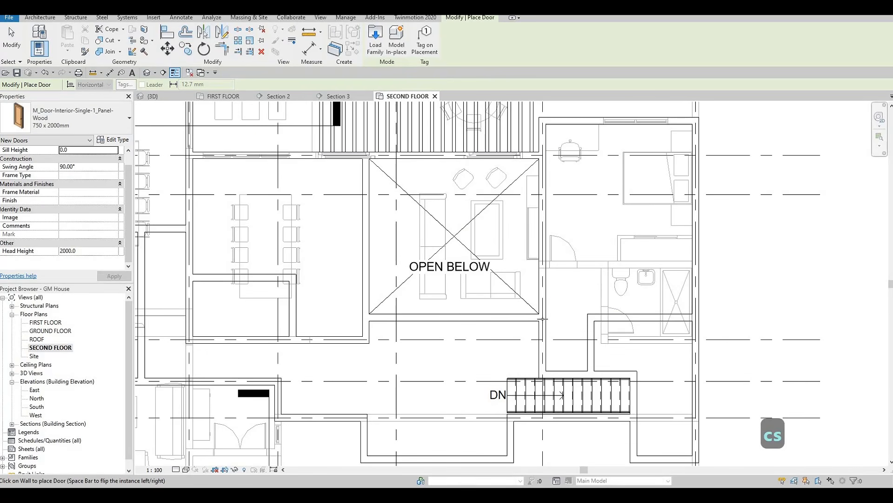
{"action": "left_click", "coordinate": [545, 350]}
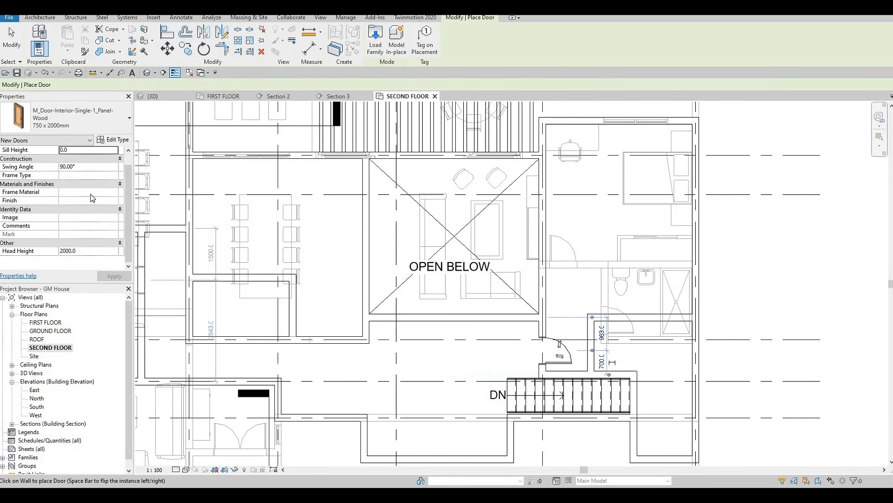
{"action": "key", "text": "Escape"}
{"action": "key", "text": "Escape"}
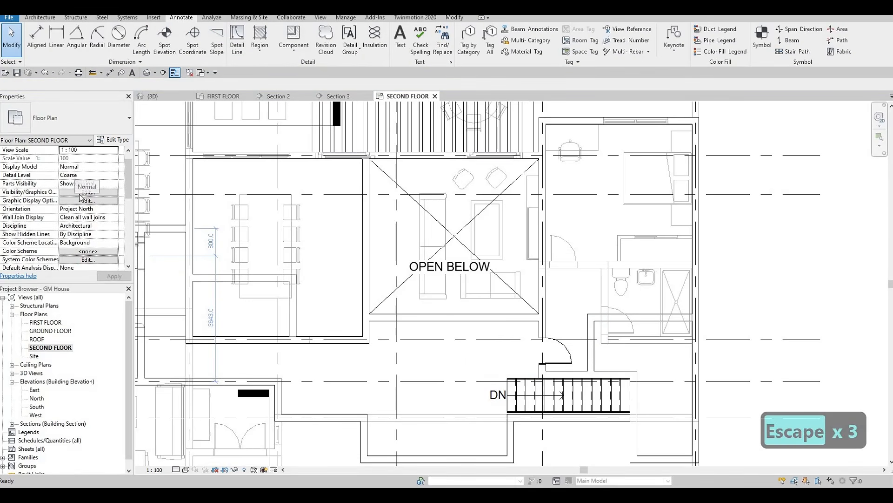
Step: Set the second-floor plan's underlay base level to None
{"action": "scroll", "coordinate": [116, 230], "scroll_direction": "down", "scroll_amount": 3}
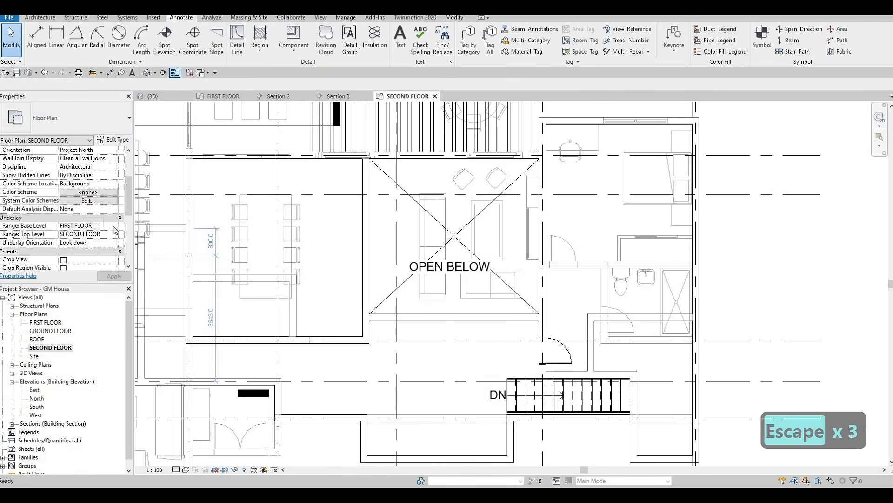
{"action": "left_click", "coordinate": [114, 226]}
{"action": "left_click", "coordinate": [66, 234]}
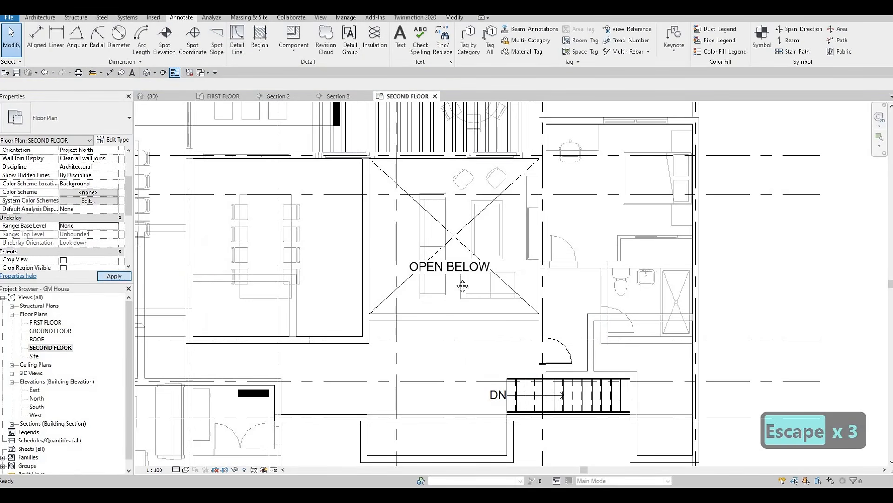
{"action": "scroll", "coordinate": [576, 366], "scroll_direction": "down", "scroll_amount": 1}
Step: Nudge the new door above the stairs three steps down along its wall
{"action": "middle_click_drag", "start_coordinate": [576, 366], "coordinate": [629, 328]}
{"action": "key", "text": "Escape"}
{"action": "key", "text": "Escape"}
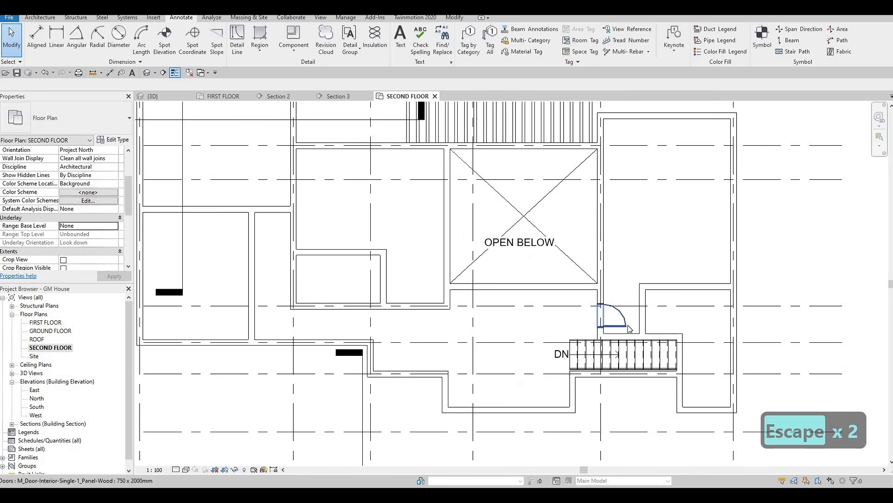
{"action": "left_click", "coordinate": [629, 329]}
{"action": "key", "text": "Down"}
{"action": "key", "text": "Down"}
{"action": "key", "text": "Down"}
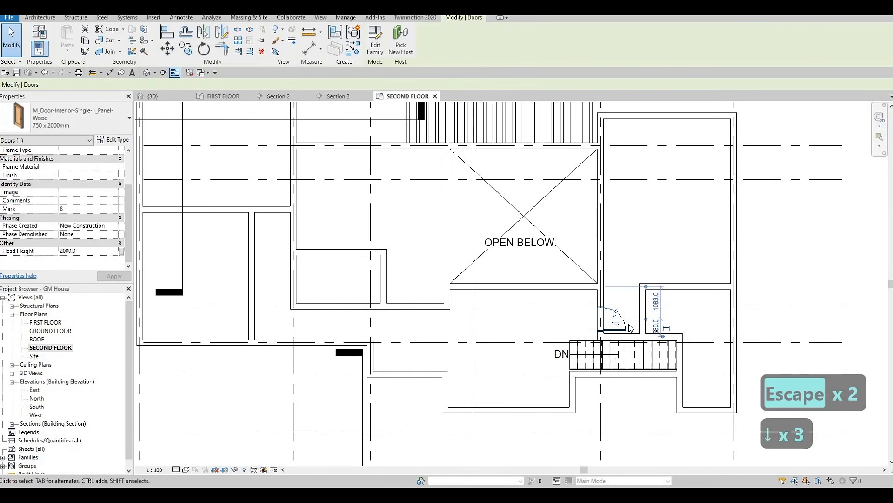
{"action": "key", "text": "Escape"}
{"action": "key", "text": "Escape"}
Step: Place a matching 750 x 2000mm door in the easternmost room's short horizontal wall, centred 1200 mm from the east exterior wall and swinging downward
{"action": "left_click", "coordinate": [623, 326]}
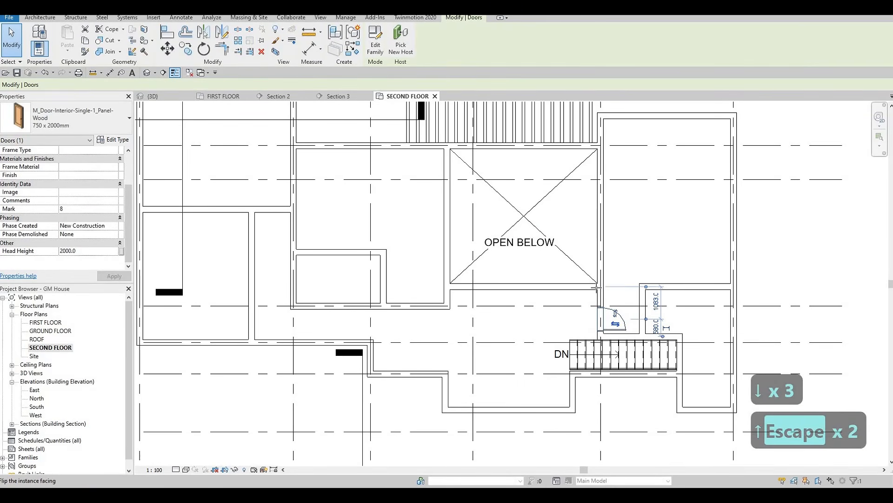
{"action": "key", "text": "c"}
{"action": "key", "text": "s"}
{"action": "scroll", "coordinate": [605, 283], "scroll_direction": "down", "scroll_amount": 1}
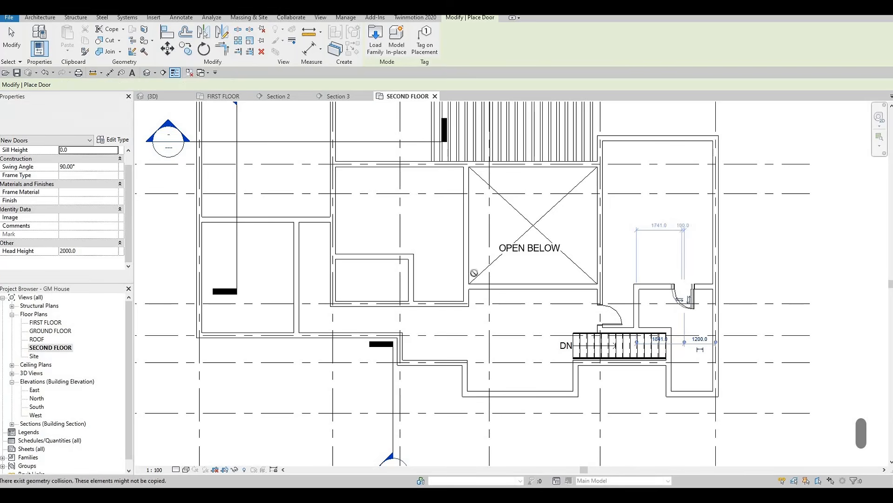
Step: Place two 750 x 2000mm doors in the western hallway's east wall, each 600 mm from the wall between the large room and the small room
{"action": "scroll", "coordinate": [665, 258], "scroll_direction": "down", "scroll_amount": 2}
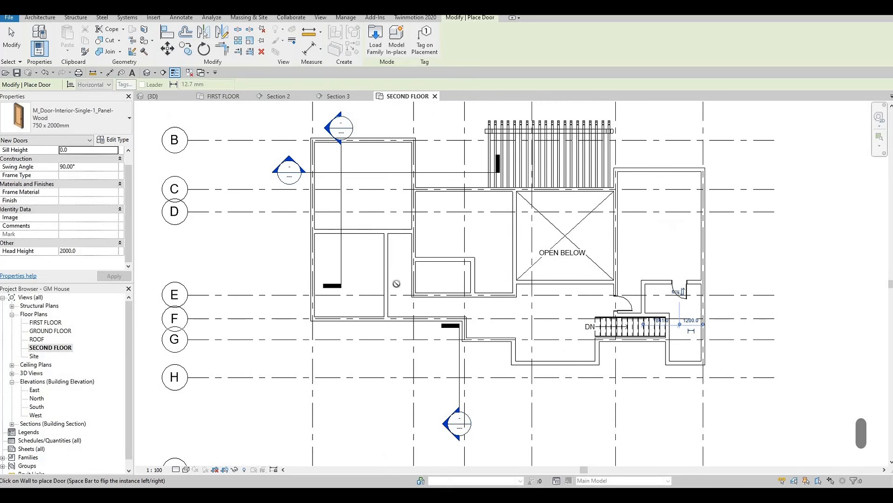
{"action": "scroll", "coordinate": [417, 250], "scroll_direction": "up", "scroll_amount": 3}
{"action": "left_click", "coordinate": [417, 248]}
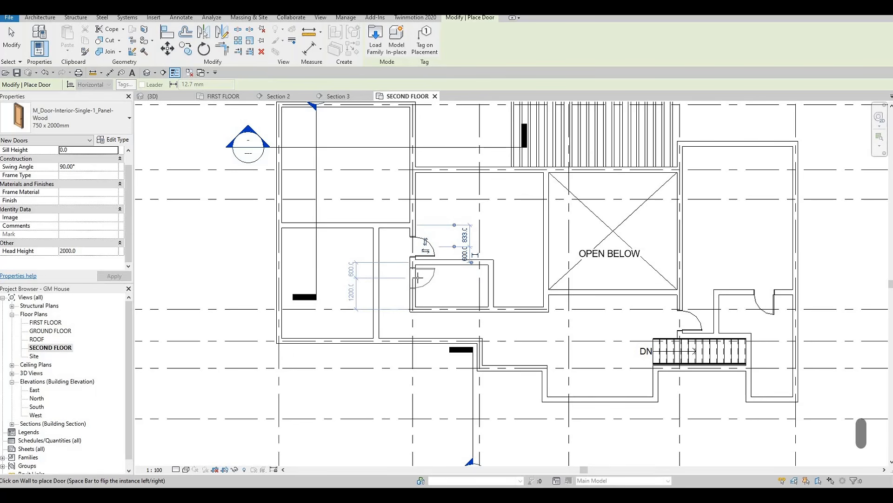
{"action": "left_click", "coordinate": [437, 284]}
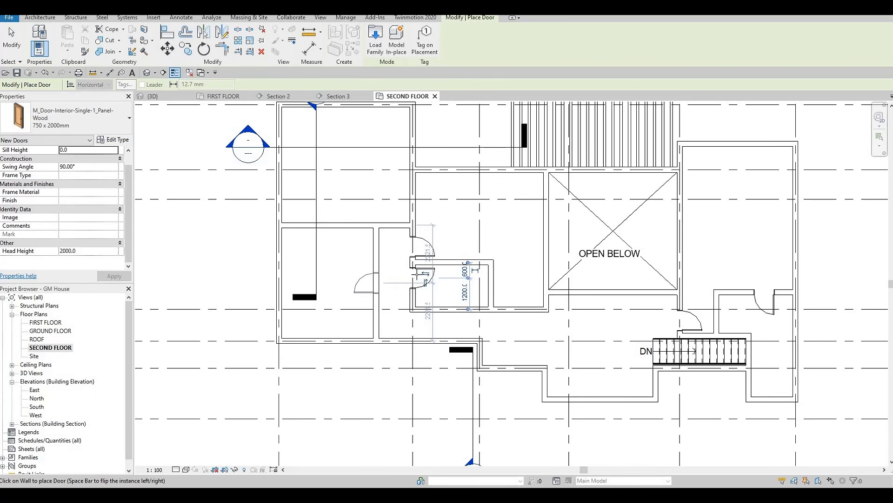
{"action": "middle_click_drag", "start_coordinate": [367, 281], "coordinate": [415, 275]}
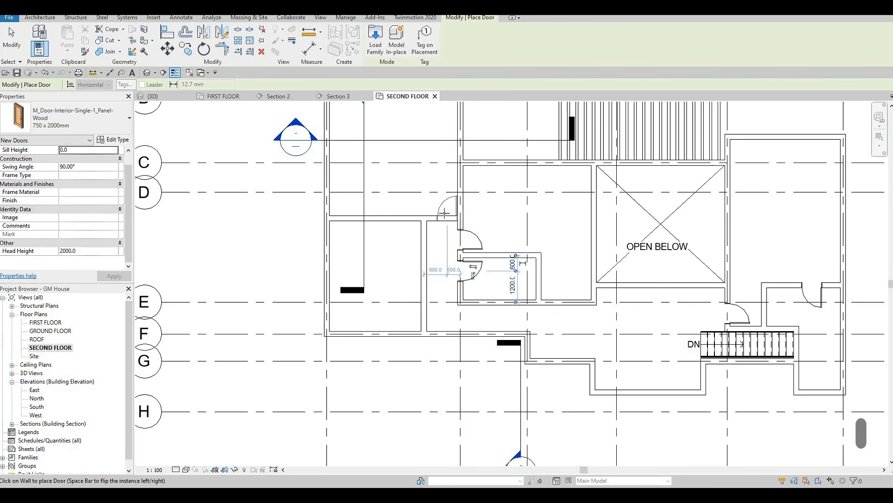
Step: Place a door into the northwest room 600 mm from the hallway's east wall, and one into the southwest room near the hallway's lower end
{"action": "scroll", "coordinate": [446, 209], "scroll_direction": "up", "scroll_amount": 2}
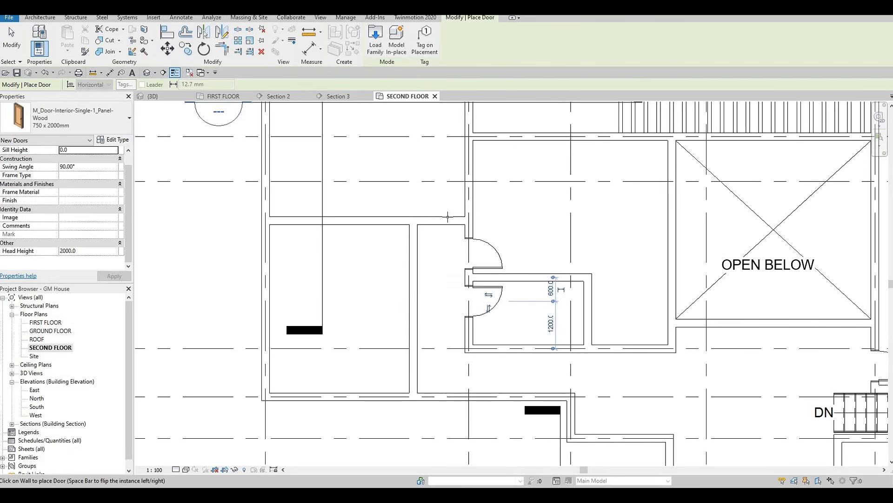
{"action": "scroll", "coordinate": [394, 261], "scroll_direction": "down", "scroll_amount": 2}
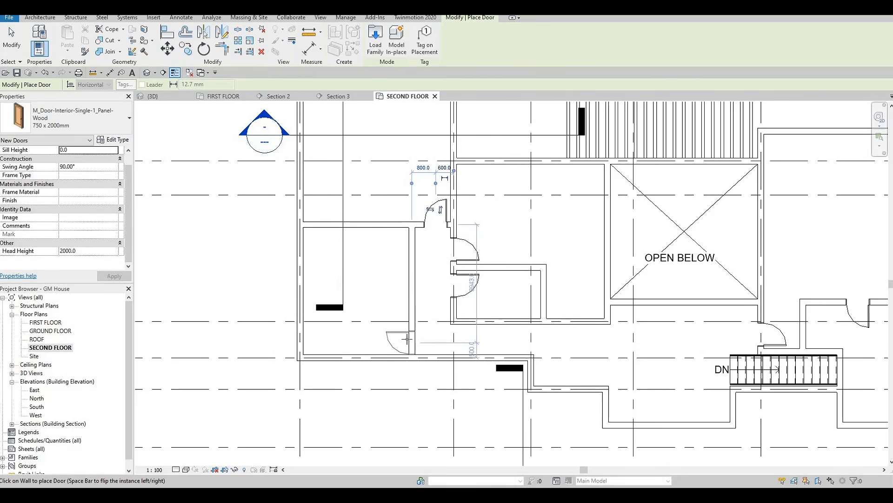
{"action": "key", "text": "space"}
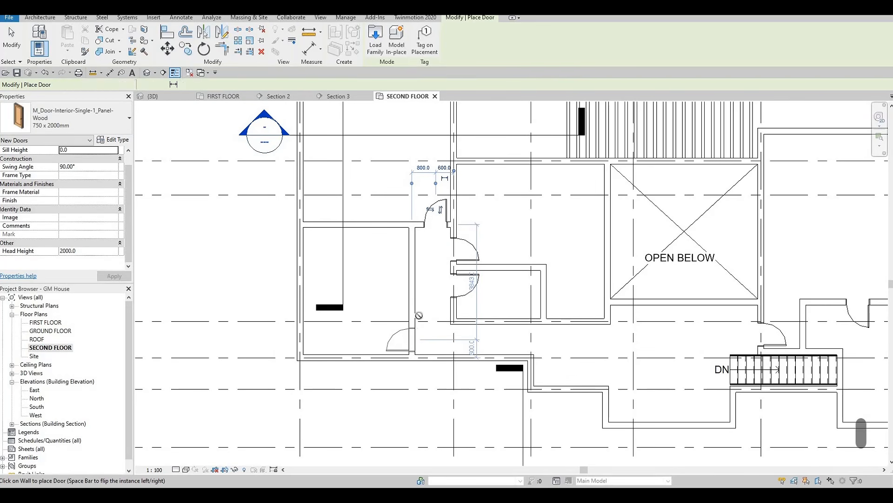
{"action": "left_click", "coordinate": [416, 321]}
{"action": "key", "text": "Escape"}
{"action": "key", "text": "Escape"}
{"action": "key", "text": "Escape"}
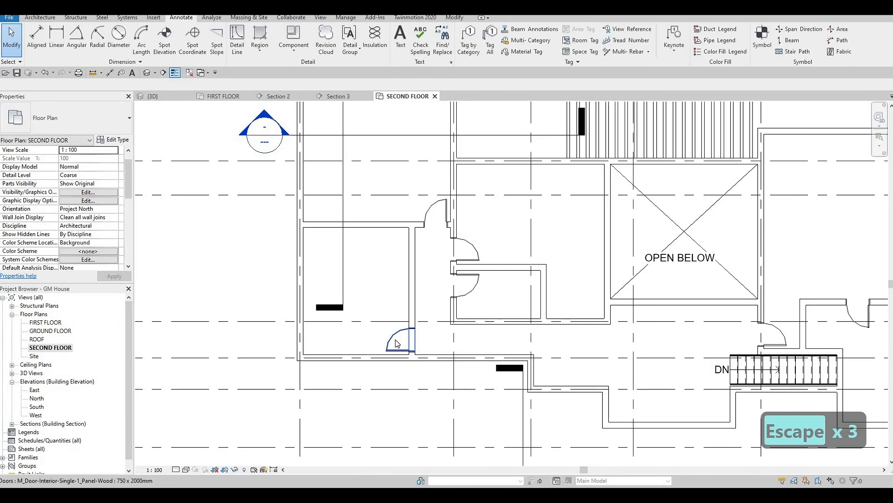
Step: Adjust the west end of the wall between the northwest and southwest rooms to the exterior wall's inner face
{"action": "scroll", "coordinate": [345, 264], "scroll_direction": "down", "scroll_amount": 2}
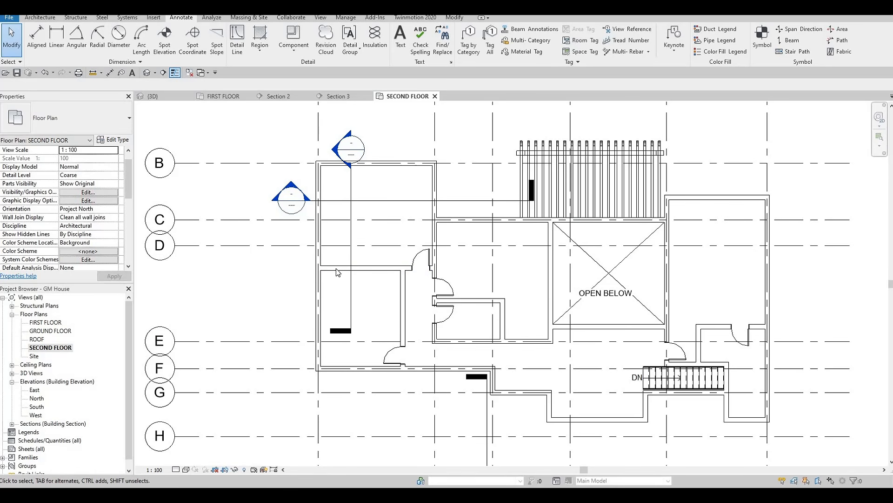
{"action": "left_click", "coordinate": [321, 268]}
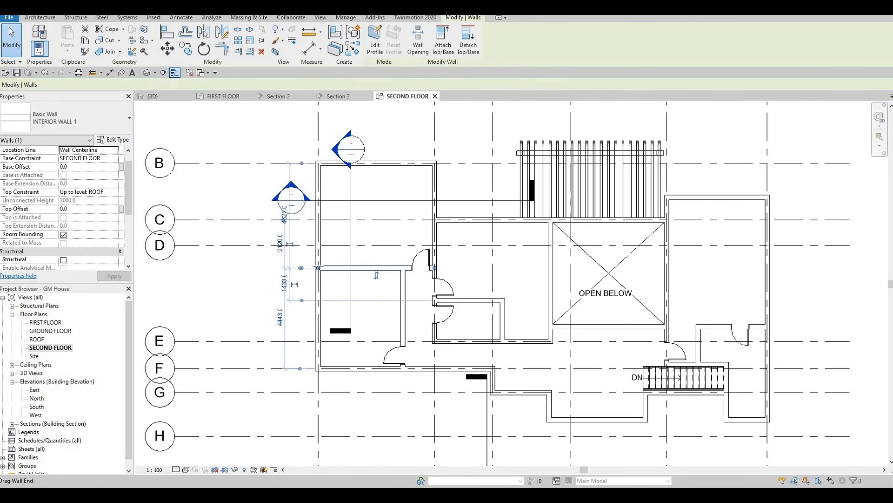
{"action": "mouse_move", "coordinate": [318, 267]}
{"action": "left_mouse_down"}
{"action": "mouse_move", "coordinate": [340, 267]}
{"action": "mouse_move", "coordinate": [323, 271]}
{"action": "left_mouse_up"}
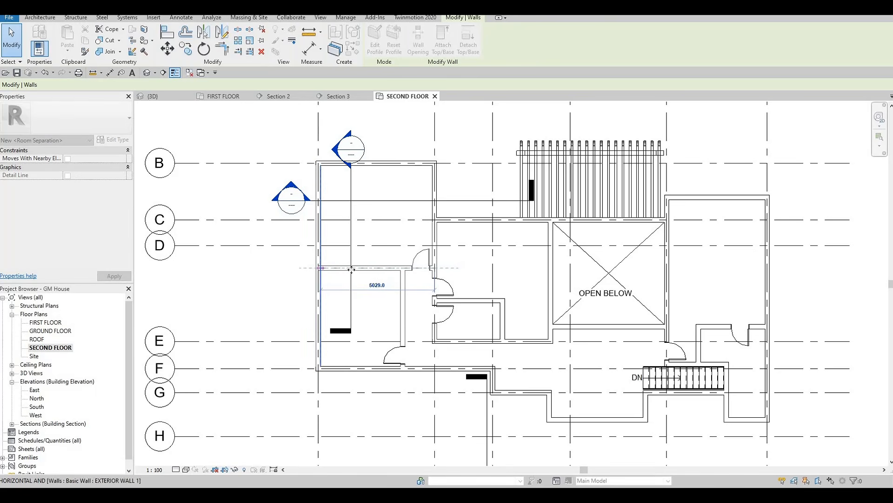
{"action": "key", "text": "Escape"}
{"action": "key", "text": "Escape"}
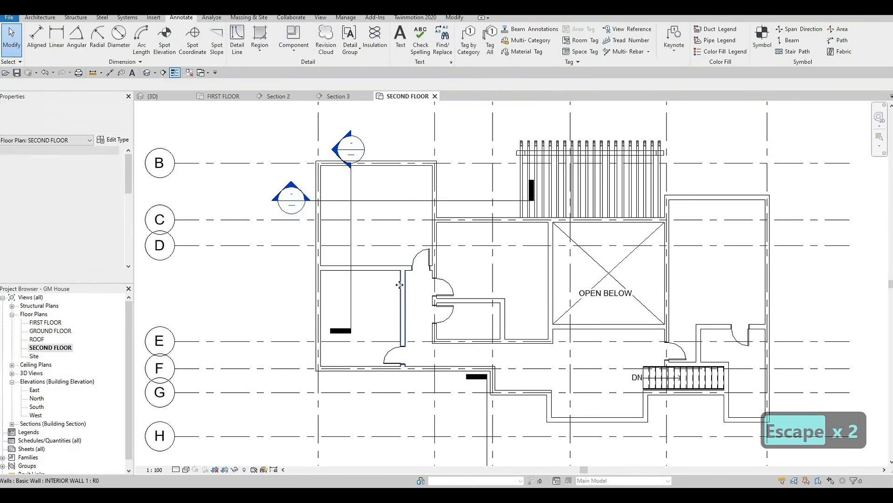
Step: Draw an INTERIOR WALL 1 enclosure in the northwest room, about 2980 mm up from its lower wall and about 1929 mm across to the west exterior wall
{"action": "left_click", "coordinate": [402, 291]}
{"action": "key", "text": "c"}
{"action": "key", "text": "s"}
{"action": "scroll", "coordinate": [360, 266], "scroll_direction": "up", "scroll_amount": 1}
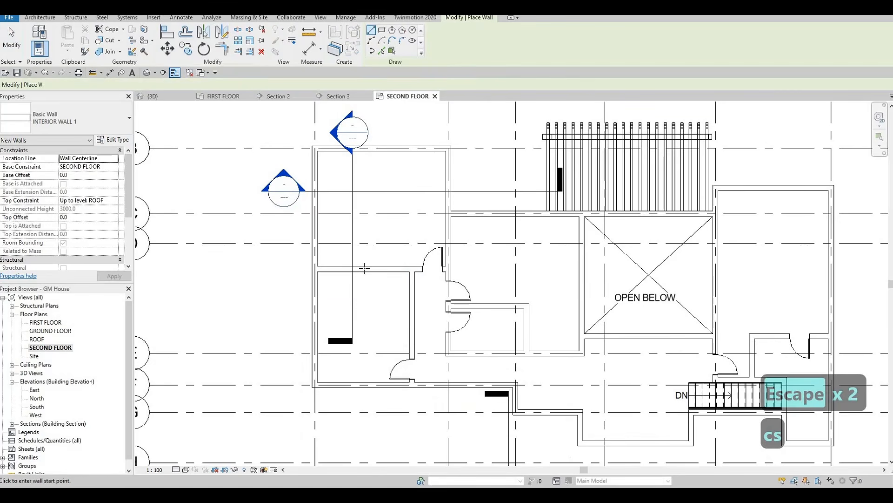
{"action": "left_click", "coordinate": [362, 268]}
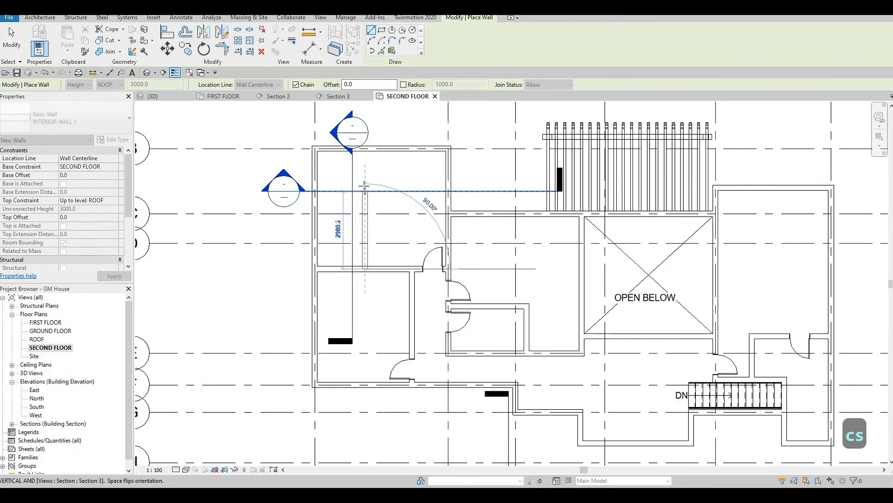
{"action": "left_click", "coordinate": [365, 188]}
{"action": "left_click", "coordinate": [314, 188]}
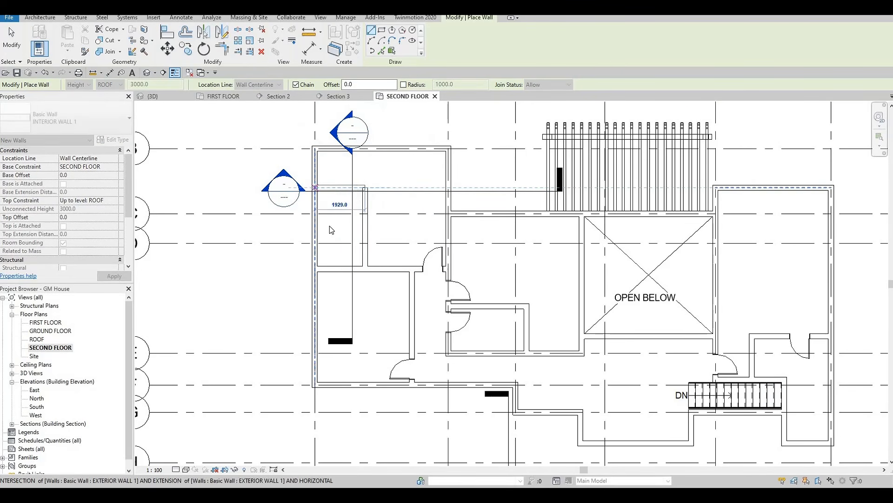
Step: Shorten the wall between the northwest and southwest rooms so its west end stops at the enclosure's east wall
{"action": "key", "text": "Escape"}
{"action": "key", "text": "Escape"}
{"action": "key", "text": "Escape"}
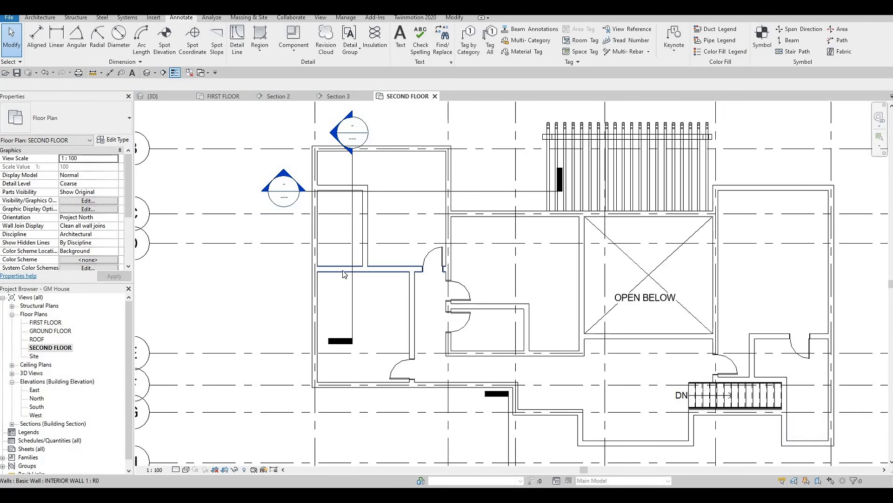
{"action": "left_click", "coordinate": [323, 269]}
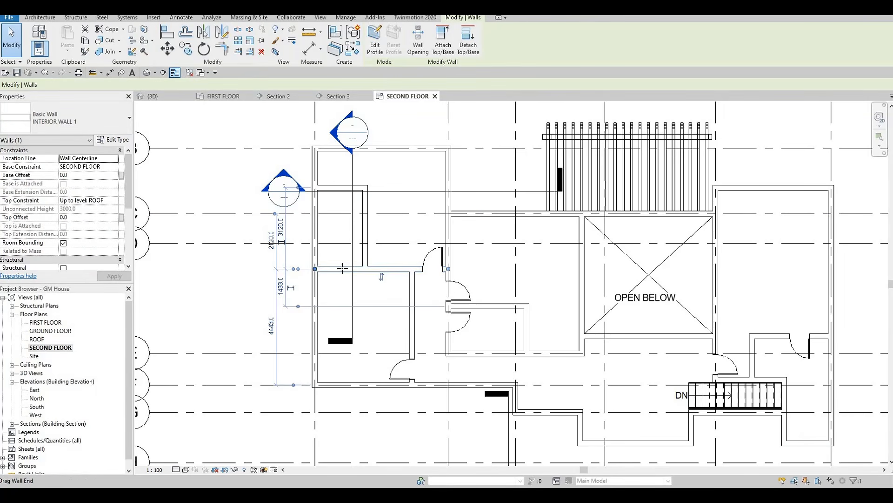
{"action": "key", "text": "r"}
{"action": "key", "text": "s"}
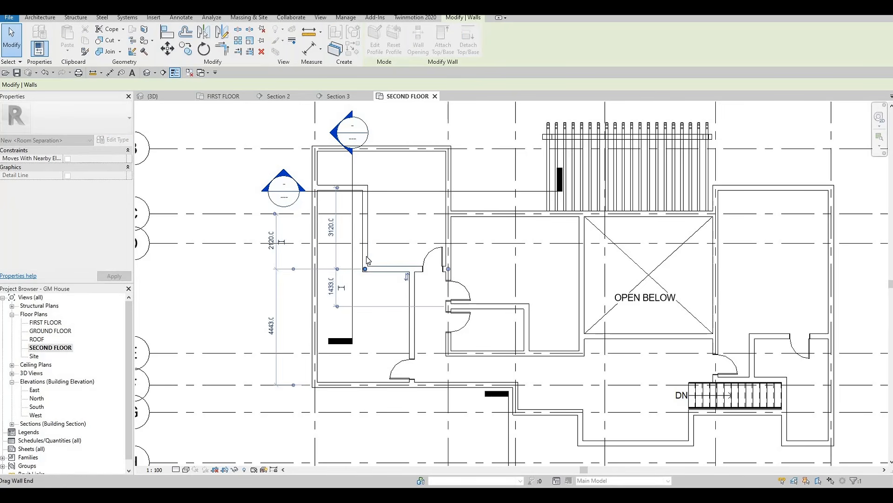
{"action": "key", "text": "Escape"}
{"action": "key", "text": "Escape"}
Step: Extend the enclosure with INTERIOR WALL 1 from its lower east corner about 900 mm south, and west to the exterior wall
{"action": "left_click", "coordinate": [364, 265]}
{"action": "key", "text": "c"}
{"action": "key", "text": "s"}
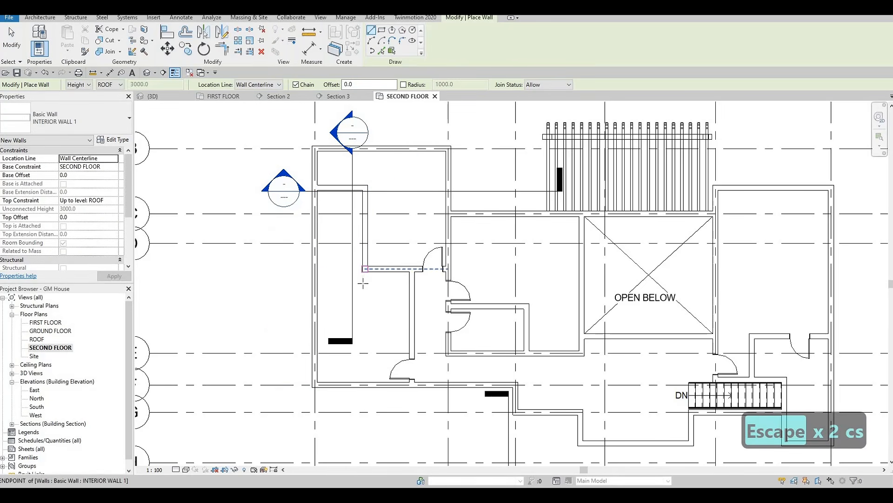
{"action": "left_click", "coordinate": [366, 269]}
{"action": "left_click", "coordinate": [366, 292]}
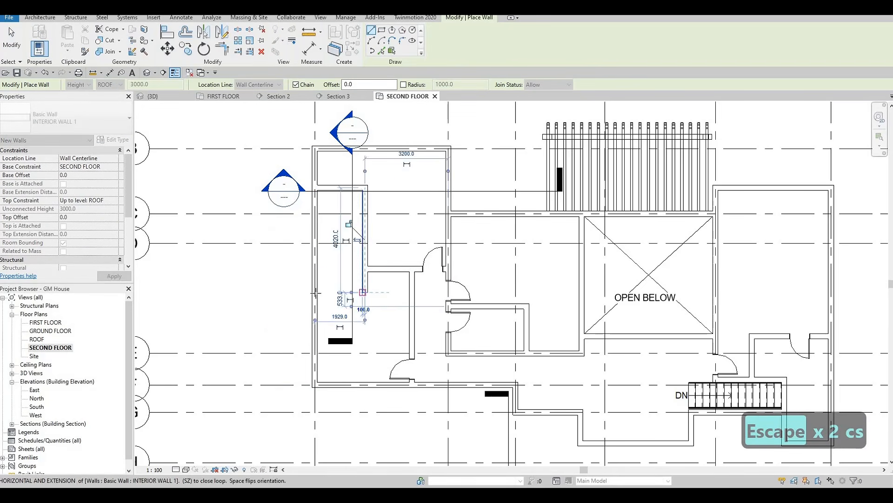
{"action": "key", "text": "Escape"}
{"action": "key", "text": "Escape"}
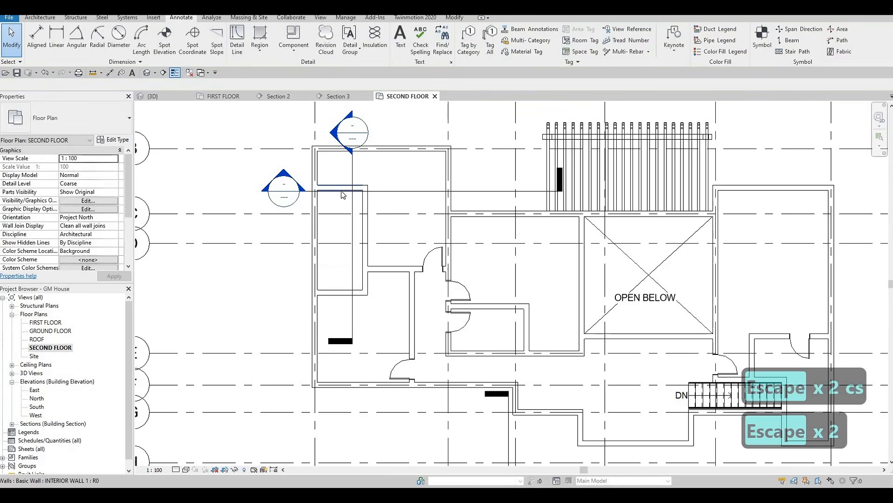
Step: Nudge the enclosure's upper wall and its lower wall slightly south
{"action": "left_click", "coordinate": [342, 189]}
{"action": "key", "text": "Down"}
{"action": "key", "text": "Down"}
{"action": "key", "text": "Down"}
{"action": "key", "text": "Down"}
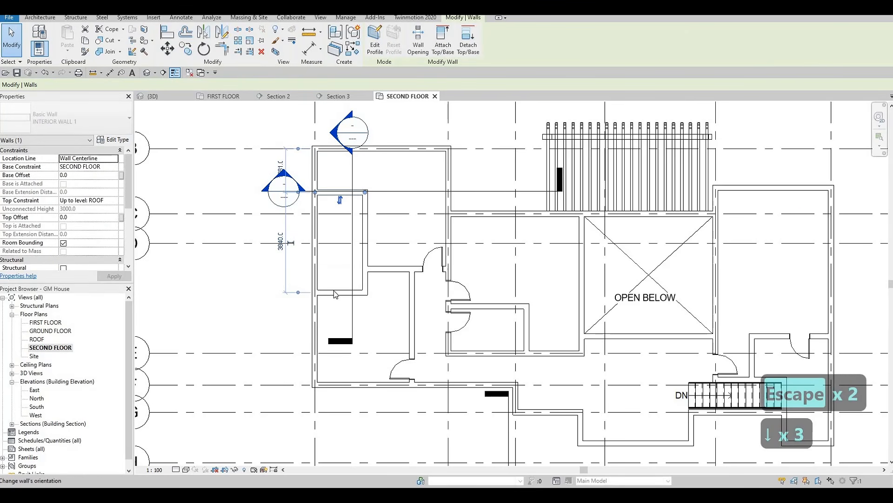
{"action": "key", "text": "Down"}
{"action": "key", "text": "Down"}
{"action": "key", "text": "Down"}
{"action": "key", "text": "Down"}
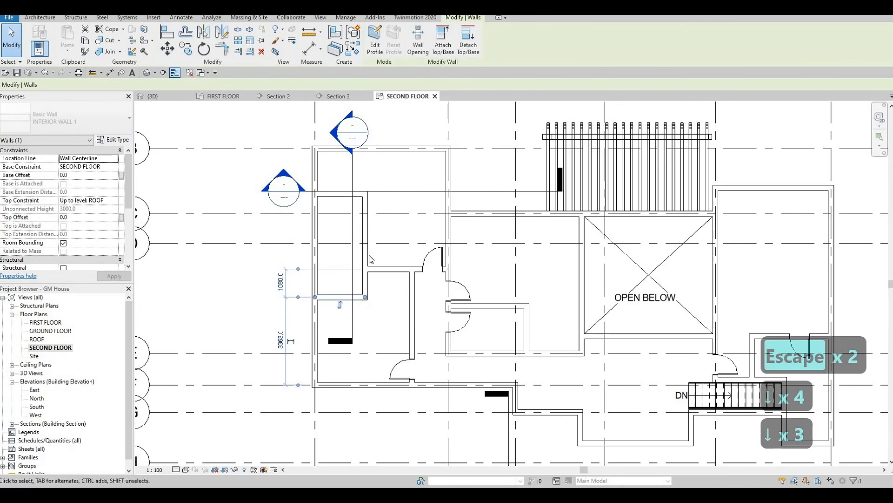
Step: Move the enclosure's east wall east and set its distance from the west exterior wall to 2000 mm
{"action": "left_click", "coordinate": [367, 257]}
{"action": "key", "text": "Right"}
{"action": "key", "text": "Right"}
{"action": "key", "text": "Right"}
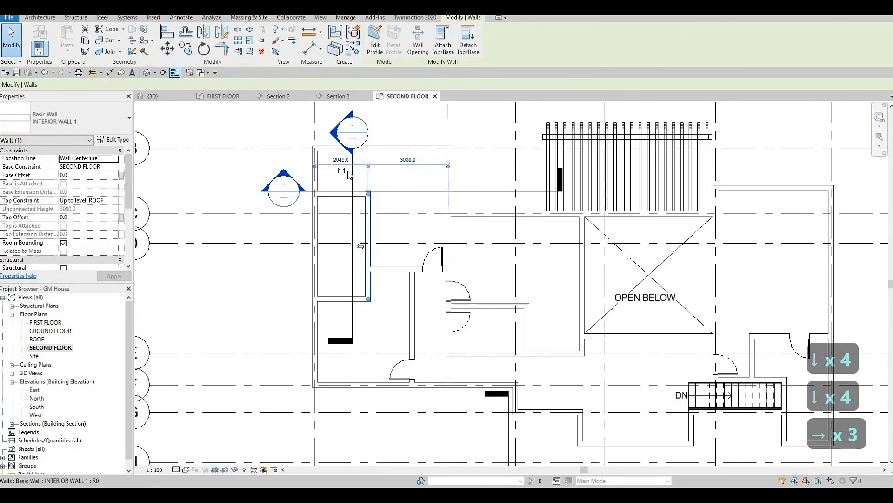
{"action": "left_click", "coordinate": [343, 160]}
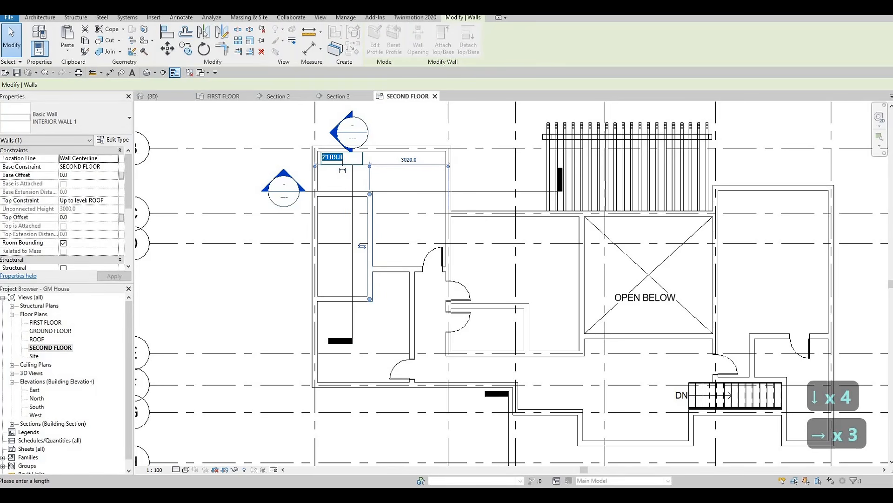
{"action": "type", "text": "2"}
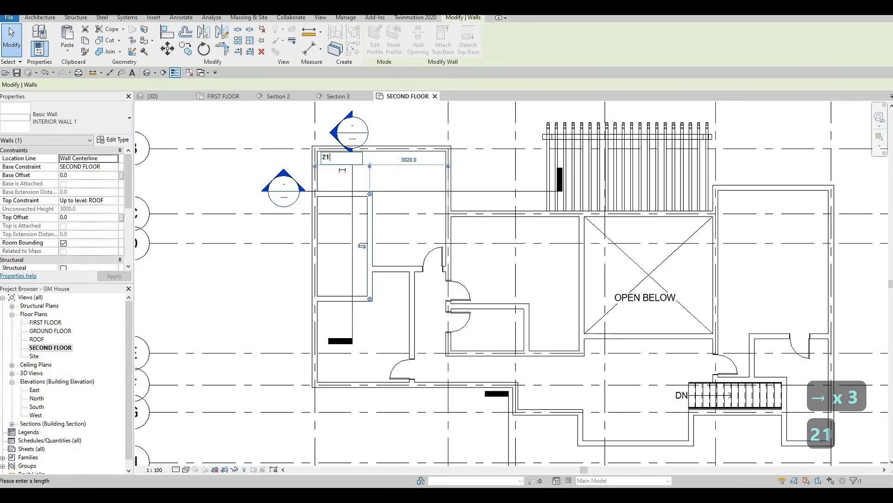
{"action": "type", "text": "1"}
{"action": "key", "text": "BackSpace"}
{"action": "type", "text": "0"}
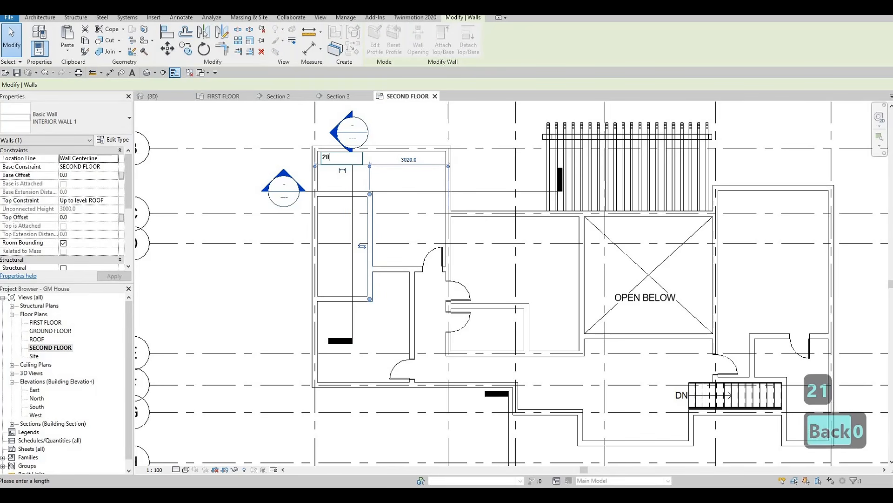
{"action": "type", "text": "00"}
{"action": "key", "text": "Return"}
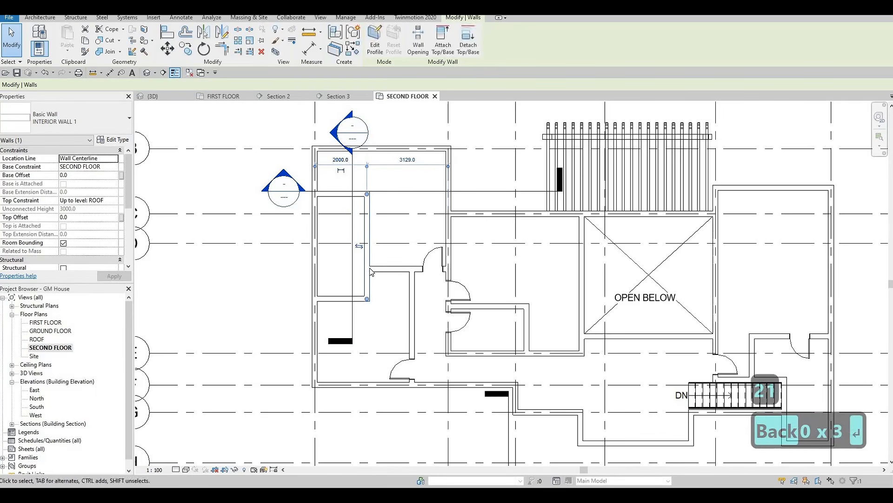
Step: Reference the upper wall's dimension to the enclosure's lower wall and set the distance between them to 4000 mm
{"action": "key", "text": "Escape"}
{"action": "key", "text": "Escape"}
{"action": "key", "text": "Escape"}
{"action": "left_click", "coordinate": [346, 295]}
{"action": "key", "text": "Escape"}
{"action": "key", "text": "Escape"}
{"action": "left_click", "coordinate": [342, 194]}
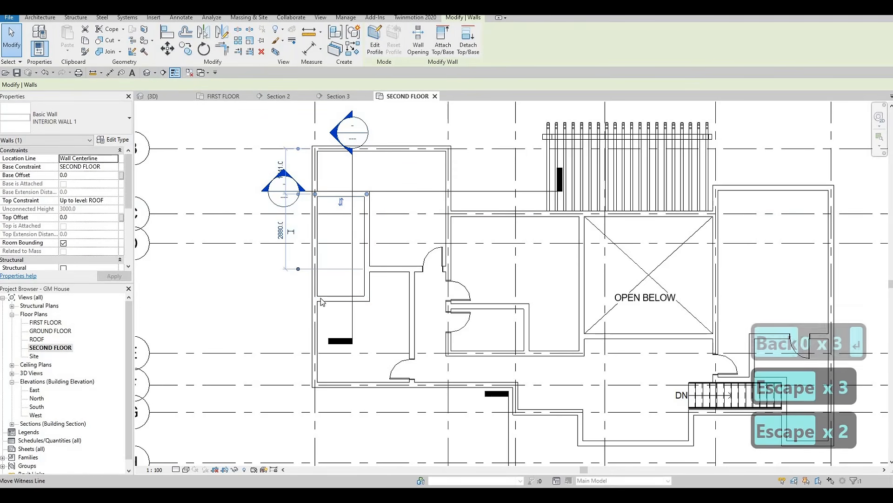
{"action": "left_click_drag", "start_coordinate": [311, 280], "coordinate": [315, 296]}
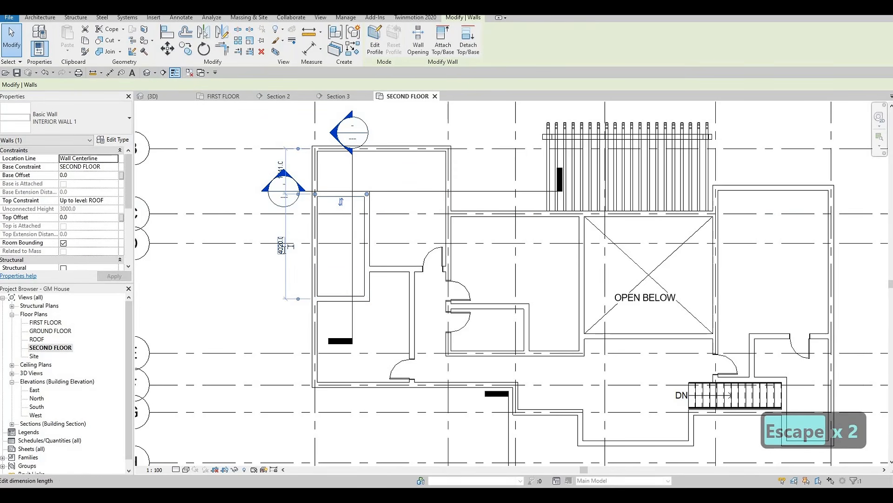
{"action": "left_click", "coordinate": [281, 246]}
{"action": "type", "text": "4000"}
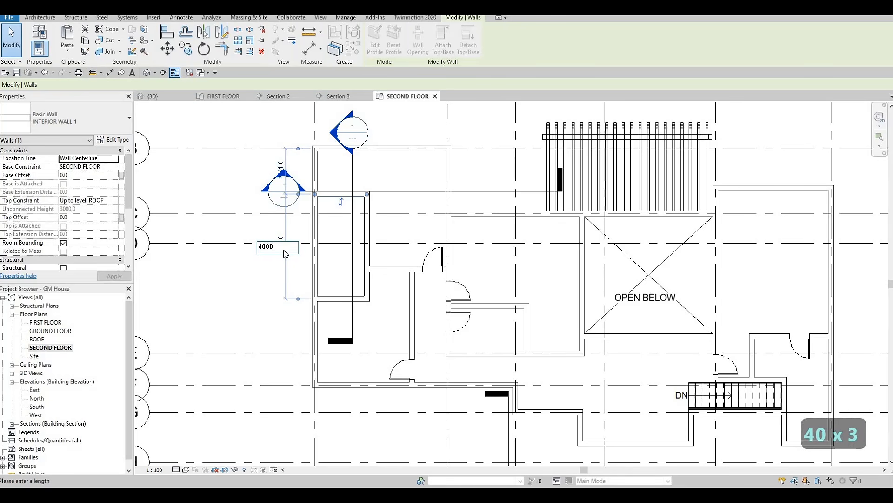
{"action": "key", "text": "Return"}
{"action": "key", "text": "Escape"}
{"action": "key", "text": "Escape"}
{"action": "key", "text": "Escape"}
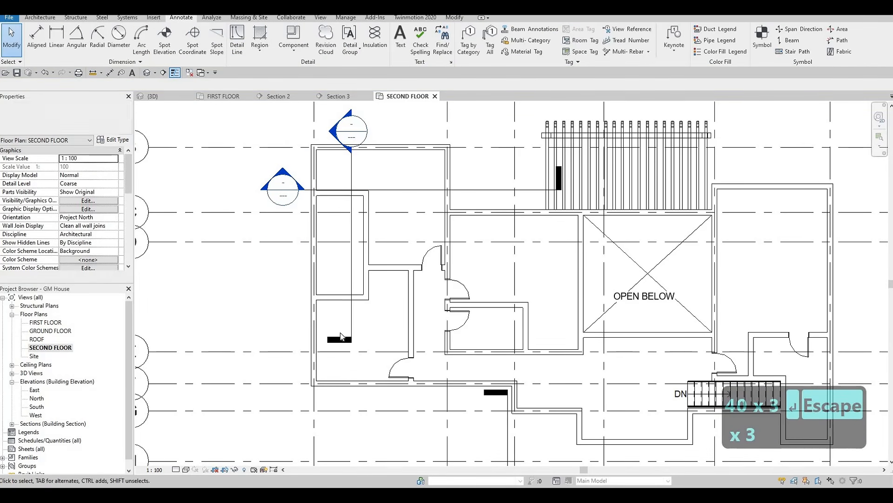
Step: Select the enclosure's upper and lower walls together and nudge them five increments north
{"action": "middle_click_drag", "start_coordinate": [357, 287], "coordinate": [404, 277]}
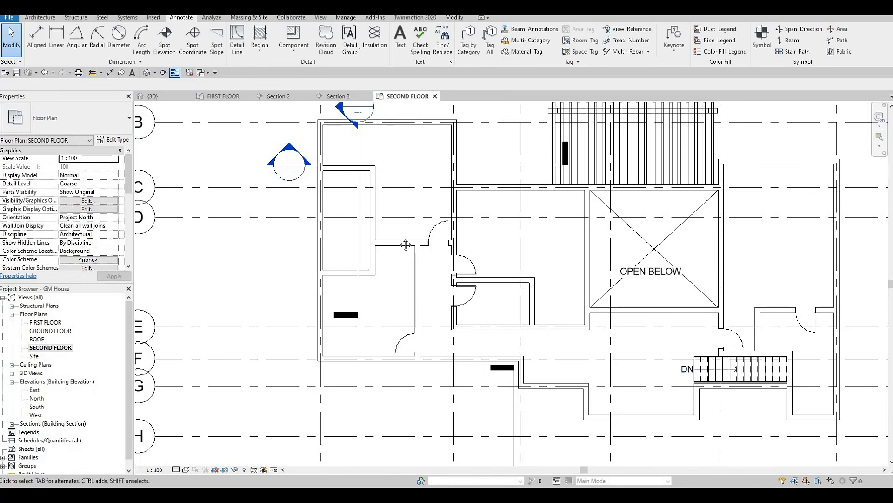
{"action": "scroll", "coordinate": [399, 255], "scroll_direction": "up", "scroll_amount": 2}
{"action": "scroll", "coordinate": [393, 283], "scroll_direction": "down", "scroll_amount": 2}
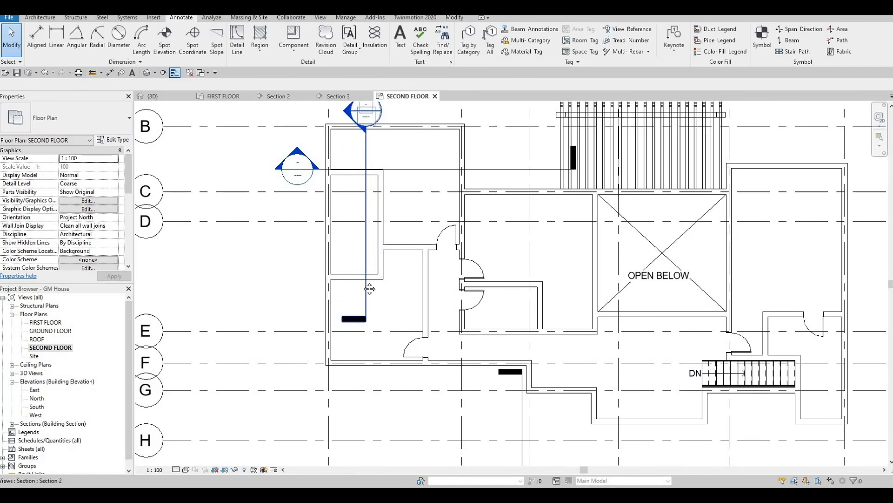
{"action": "middle_click_drag", "start_coordinate": [375, 282], "coordinate": [385, 266]}
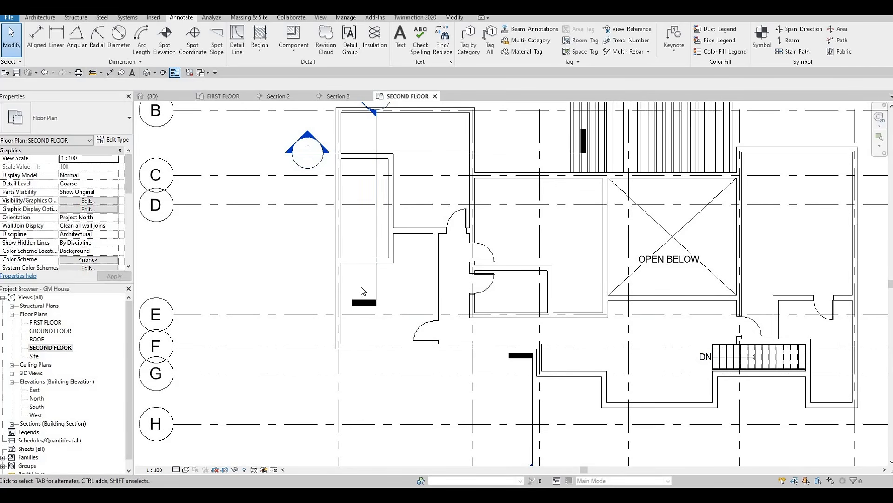
{"action": "middle_click_drag", "start_coordinate": [365, 158], "coordinate": [375, 204]}
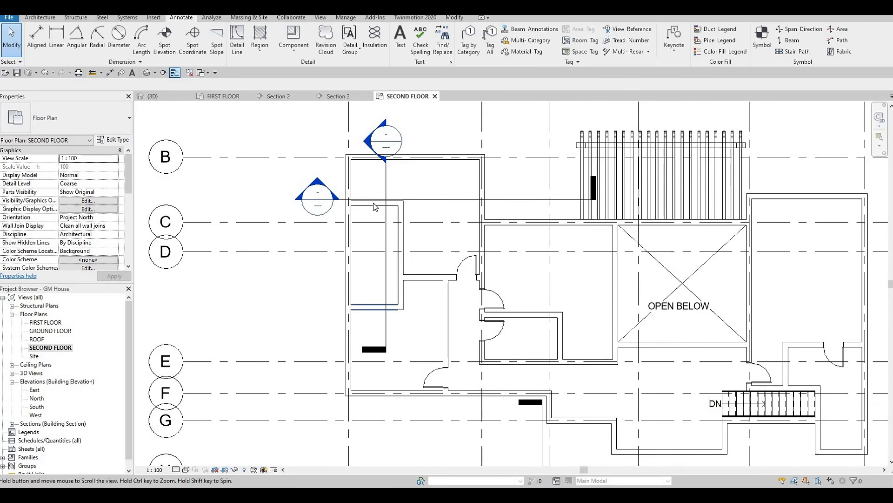
{"action": "key", "text": "Escape"}
{"action": "key", "text": "Escape"}
{"action": "left_click", "coordinate": [374, 204]}
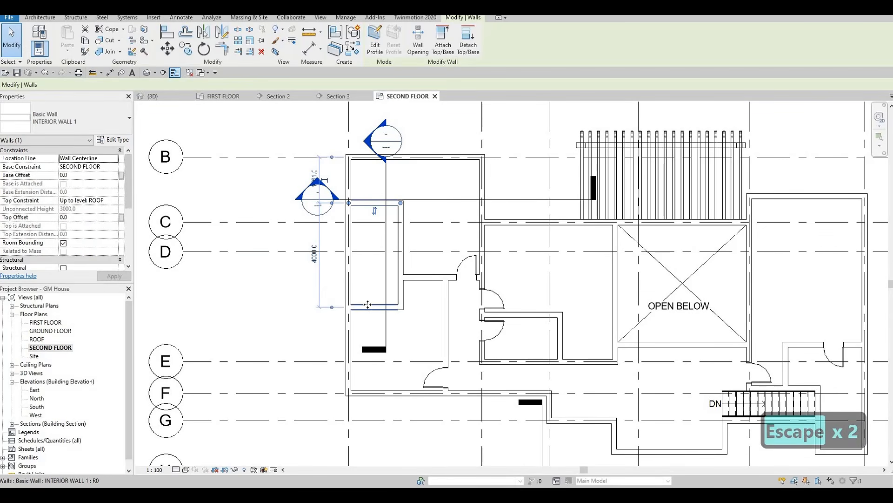
{"action": "left_click", "coordinate": [369, 306], "text": "ctrl"}
{"action": "key", "text": "Up"}
{"action": "key", "text": "Up"}
{"action": "key", "text": "Up"}
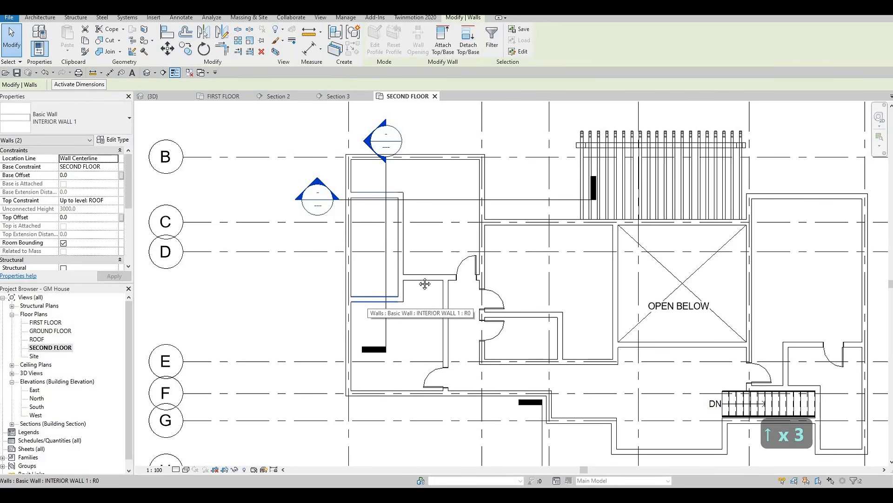
{"action": "key", "text": "Up"}
{"action": "key", "text": "Up"}
{"action": "key", "text": "Escape"}
{"action": "key", "text": "Escape"}
Step: Shift both horizontal walls of the enclosure one more small increment north
{"action": "middle_click_drag", "start_coordinate": [386, 181], "coordinate": [389, 164]}
{"action": "scroll", "coordinate": [395, 207], "scroll_direction": "up", "scroll_amount": 2}
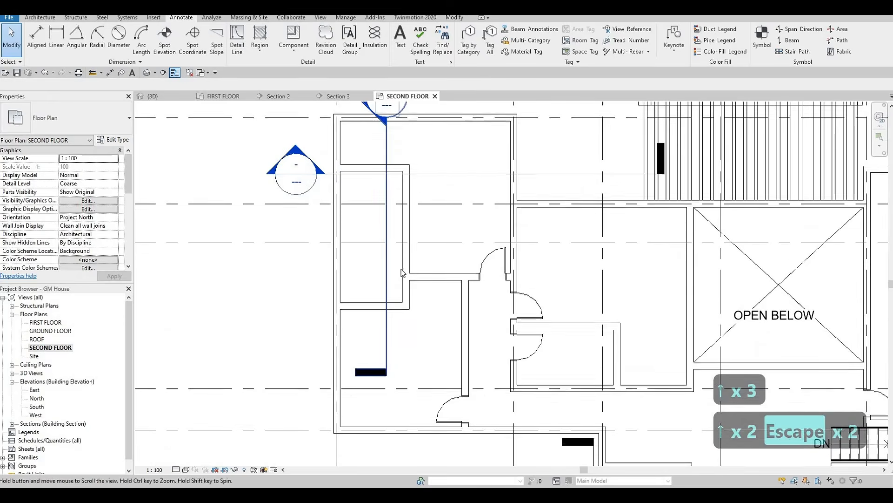
{"action": "middle_click_drag", "start_coordinate": [401, 269], "coordinate": [400, 205]}
{"action": "scroll", "coordinate": [395, 209], "scroll_direction": "down", "scroll_amount": 1}
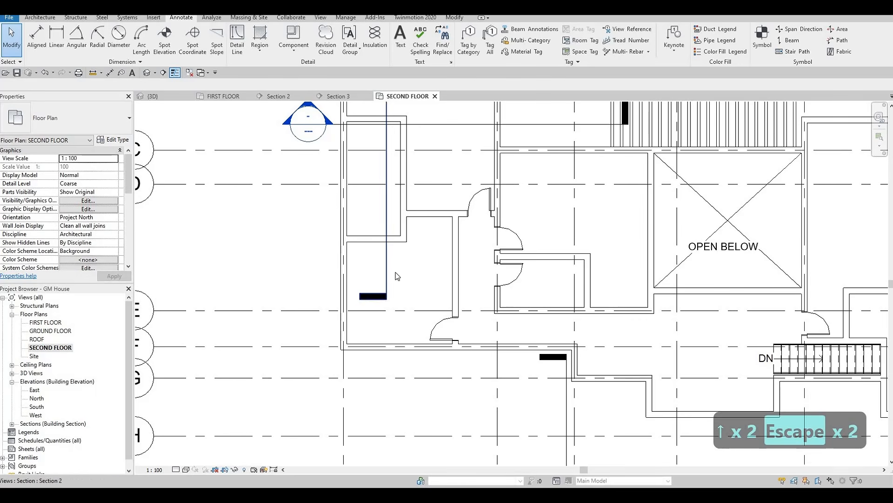
{"action": "scroll", "coordinate": [405, 290], "scroll_direction": "down", "scroll_amount": 1}
{"action": "middle_click_drag", "start_coordinate": [407, 240], "coordinate": [395, 277]}
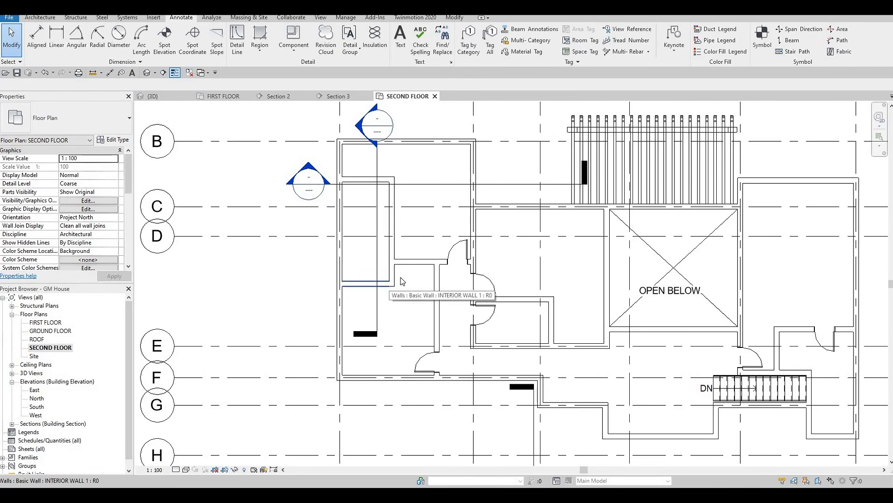
{"action": "key", "text": "Escape"}
{"action": "left_click", "coordinate": [367, 180]}
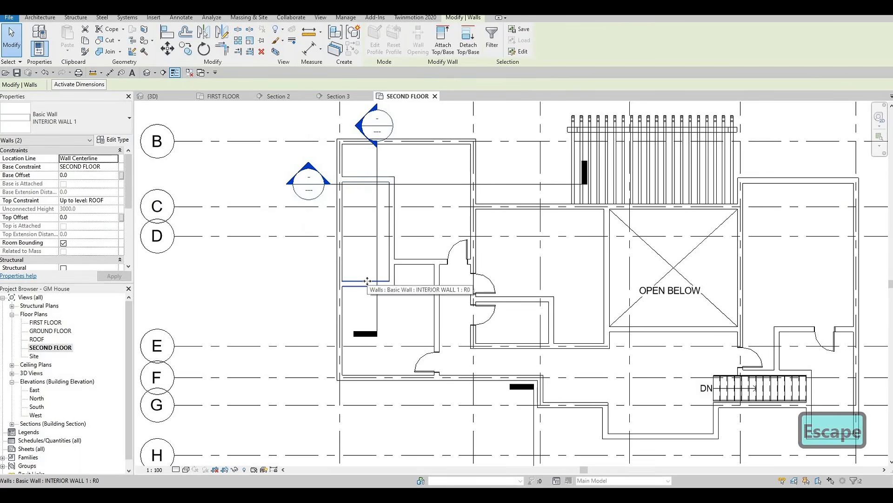
{"action": "key", "text": "Escape"}
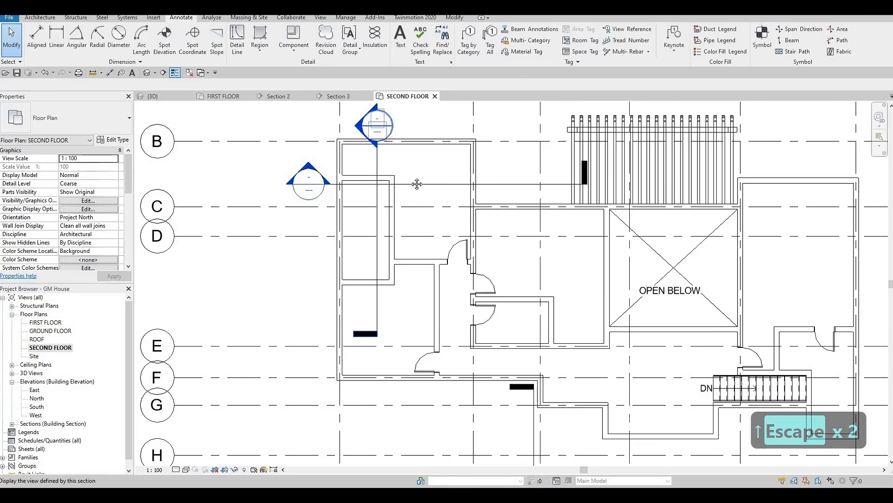
{"action": "scroll", "coordinate": [406, 178], "scroll_direction": "down", "scroll_amount": 2}
{"action": "scroll", "coordinate": [406, 178], "scroll_direction": "up", "scroll_amount": 1}
{"action": "key", "text": "Escape"}
{"action": "scroll", "coordinate": [419, 223], "scroll_direction": "down", "scroll_amount": 2}
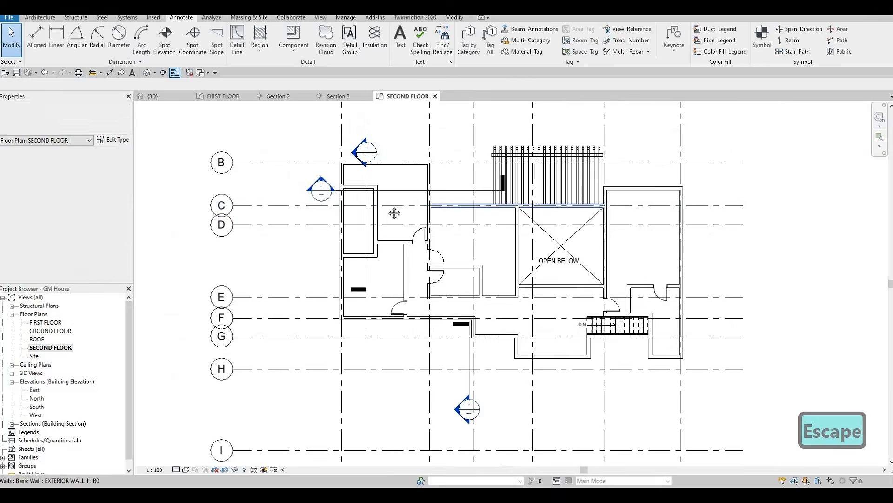
{"action": "scroll", "coordinate": [369, 240], "scroll_direction": "up", "scroll_amount": 3}
{"action": "scroll", "coordinate": [412, 259], "scroll_direction": "down", "scroll_amount": 1}
{"action": "mouse_move", "coordinate": [402, 254]}
{"action": "middle_mouse_down"}
{"action": "mouse_move", "coordinate": [413, 259]}
{"action": "mouse_move", "coordinate": [412, 215]}
{"action": "mouse_move", "coordinate": [410, 238]}
{"action": "middle_mouse_up"}
{"action": "middle_click_drag", "start_coordinate": [473, 244], "coordinate": [417, 258]}
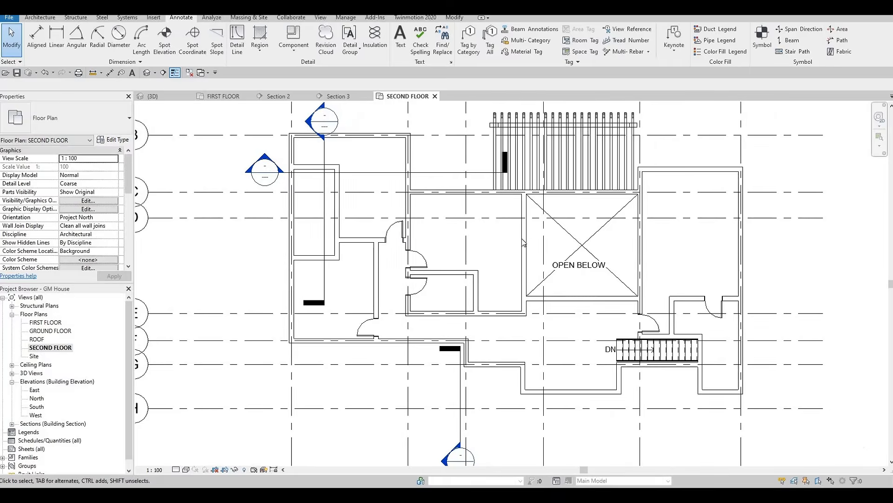
{"action": "left_click", "coordinate": [402, 230]}
{"action": "key", "text": "c"}
{"action": "key", "text": "c"}
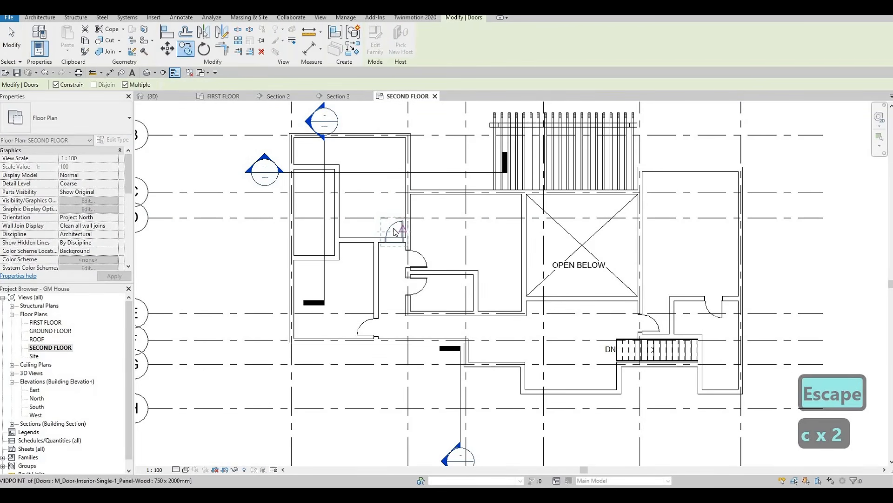
{"action": "key", "text": "Escape"}
{"action": "key", "text": "Escape"}
{"action": "key", "text": "Escape"}
Step: Place 750 x 2000mm doors in the enclosure's lower wall, centred 500 mm from its east wall, and in the east wall's lower part
{"action": "key", "text": "c"}
{"action": "key", "text": "s"}
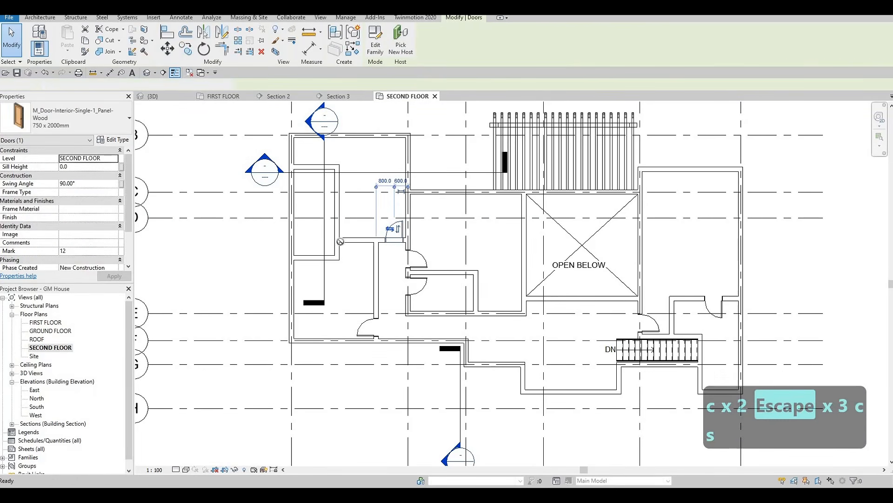
{"action": "scroll", "coordinate": [359, 229], "scroll_direction": "up", "scroll_amount": 2}
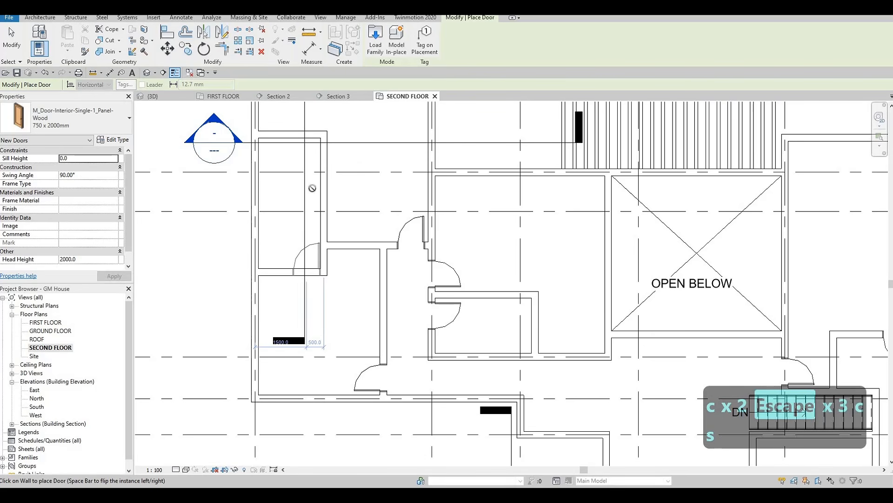
{"action": "left_click", "coordinate": [307, 271]}
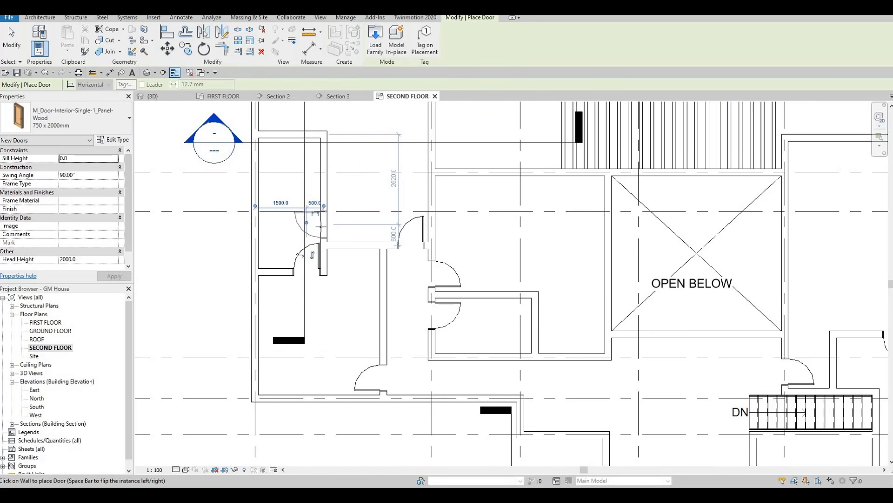
{"action": "left_click", "coordinate": [321, 227]}
{"action": "key", "text": "Escape"}
{"action": "key", "text": "Escape"}
{"action": "key", "text": "Escape"}
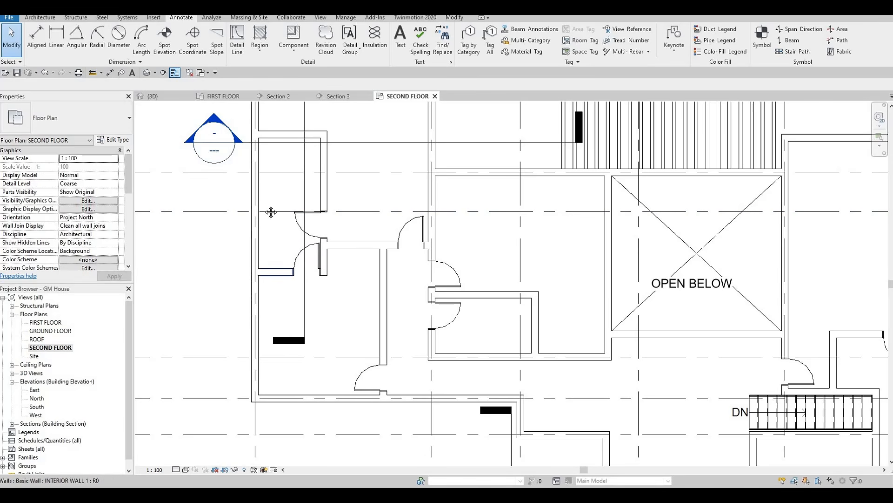
Step: Examine the second-floor plan's partitions, doors, open-below area and stair, from the west rooms across to the east side
{"action": "scroll", "coordinate": [303, 228], "scroll_direction": "down", "scroll_amount": 2}
{"action": "middle_click_drag", "start_coordinate": [327, 181], "coordinate": [358, 209]}
{"action": "scroll", "coordinate": [302, 223], "scroll_direction": "down", "scroll_amount": 2}
{"action": "key", "text": "Escape"}
{"action": "key", "text": "Escape"}
{"action": "middle_click_drag", "start_coordinate": [442, 262], "coordinate": [403, 230]}
{"action": "middle_click_drag", "start_coordinate": [207, 145], "coordinate": [285, 171]}
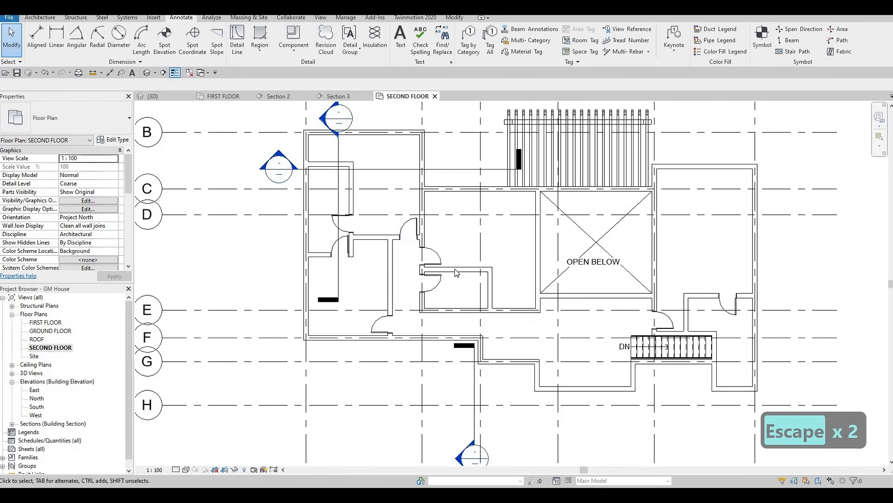
{"action": "middle_click_drag", "start_coordinate": [436, 291], "coordinate": [388, 289]}
{"action": "scroll", "coordinate": [404, 282], "scroll_direction": "up", "scroll_amount": 2}
{"action": "key", "text": "Escape"}
{"action": "scroll", "coordinate": [404, 246], "scroll_direction": "down", "scroll_amount": 2}
{"action": "middle_click_drag", "start_coordinate": [317, 208], "coordinate": [257, 229]}
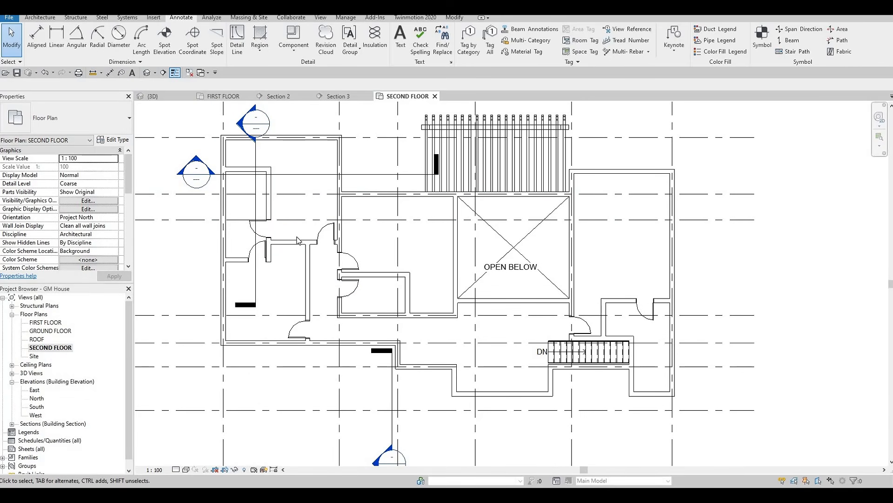
{"action": "key", "text": "Escape"}
{"action": "middle_click_drag", "start_coordinate": [270, 211], "coordinate": [295, 193]}
{"action": "middle_click_drag", "start_coordinate": [214, 195], "coordinate": [270, 211]}
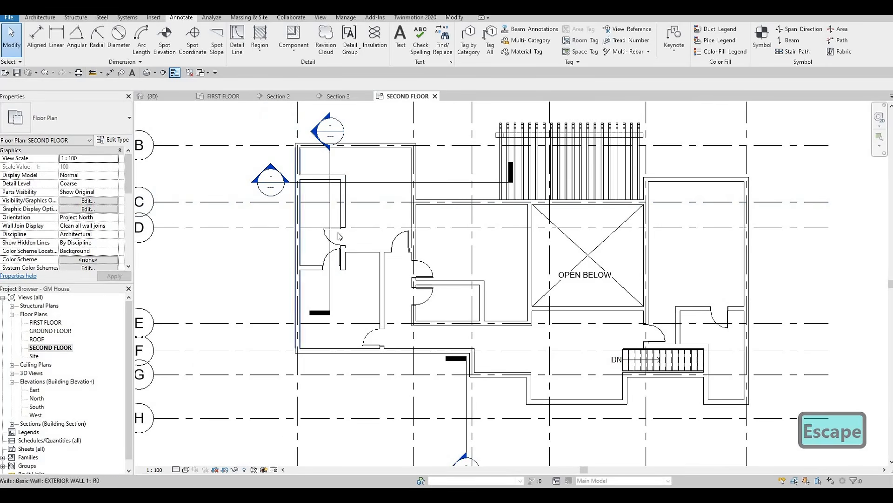
{"action": "middle_click_drag", "start_coordinate": [342, 163], "coordinate": [335, 152]}
{"action": "key", "text": "Escape"}
{"action": "mouse_move", "coordinate": [427, 210]}
{"action": "middle_mouse_down"}
{"action": "mouse_move", "coordinate": [415, 175]}
{"action": "mouse_move", "coordinate": [450, 160]}
{"action": "middle_mouse_up"}
{"action": "scroll", "coordinate": [460, 219], "scroll_direction": "down", "scroll_amount": 2}
{"action": "mouse_move", "coordinate": [535, 222]}
{"action": "middle_mouse_down"}
{"action": "mouse_move", "coordinate": [482, 226]}
{"action": "mouse_move", "coordinate": [477, 235]}
{"action": "middle_mouse_up"}
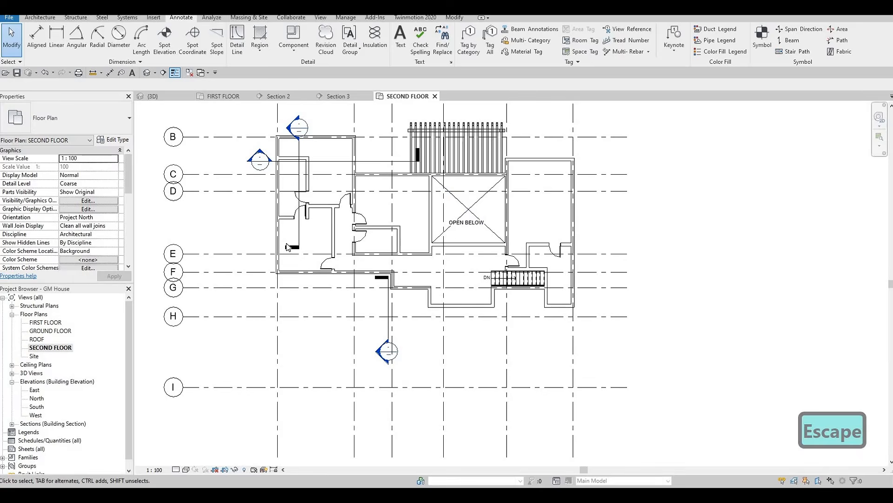
{"action": "middle_click_drag", "start_coordinate": [399, 257], "coordinate": [400, 245]}
{"action": "scroll", "coordinate": [399, 245], "scroll_direction": "up", "scroll_amount": 4}
{"action": "mouse_move", "coordinate": [535, 221]}
{"action": "middle_mouse_down"}
{"action": "mouse_move", "coordinate": [459, 239]}
{"action": "mouse_move", "coordinate": [441, 232]}
{"action": "middle_mouse_up"}
{"action": "scroll", "coordinate": [441, 231], "scroll_direction": "down", "scroll_amount": 1}
{"action": "middle_click_drag", "start_coordinate": [540, 242], "coordinate": [431, 251]}
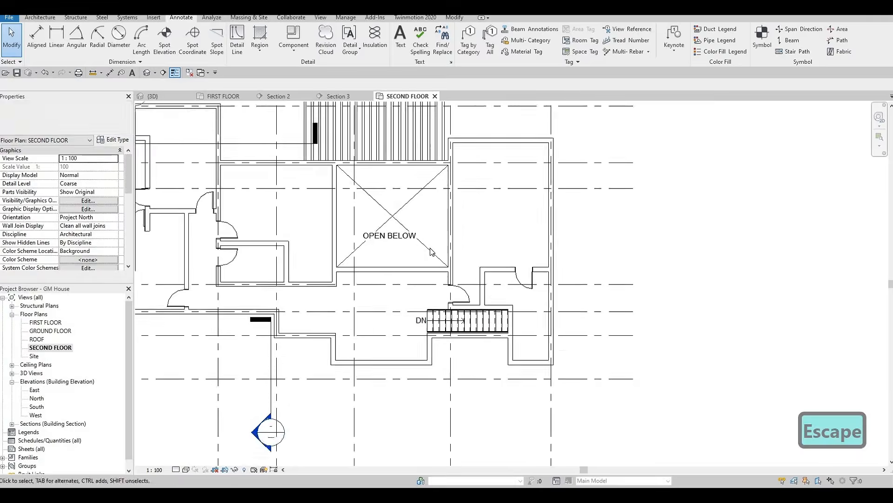
{"action": "scroll", "coordinate": [426, 250], "scroll_direction": "down", "scroll_amount": 2}
{"action": "scroll", "coordinate": [450, 247], "scroll_direction": "down", "scroll_amount": 2}
{"action": "scroll", "coordinate": [421, 238], "scroll_direction": "up", "scroll_amount": 2}
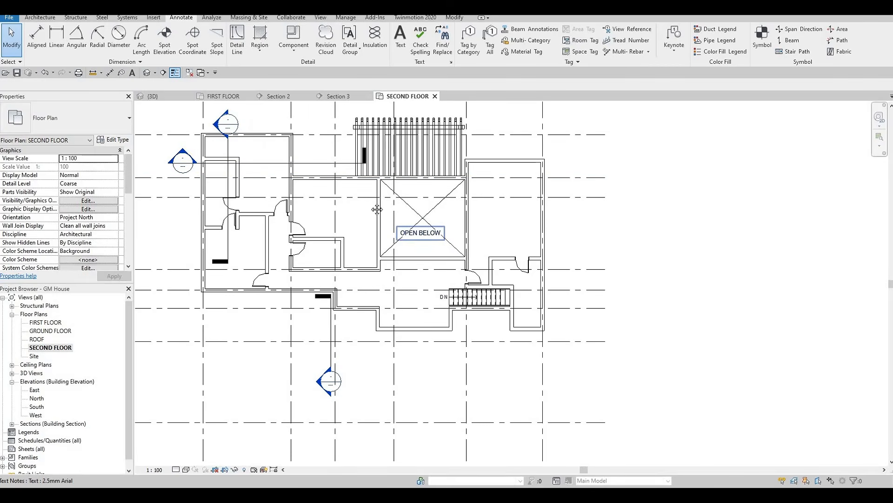
{"action": "scroll", "coordinate": [372, 209], "scroll_direction": "down", "scroll_amount": 1}
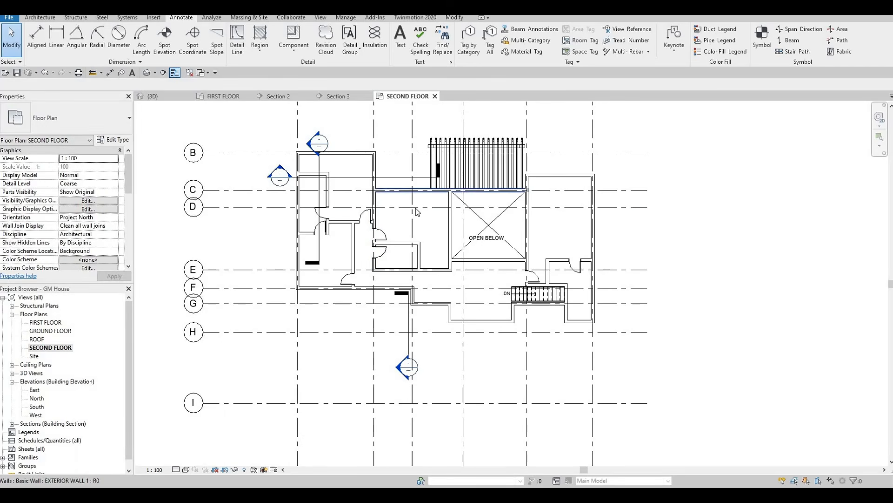
{"action": "middle_click_drag", "start_coordinate": [489, 197], "coordinate": [490, 210]}
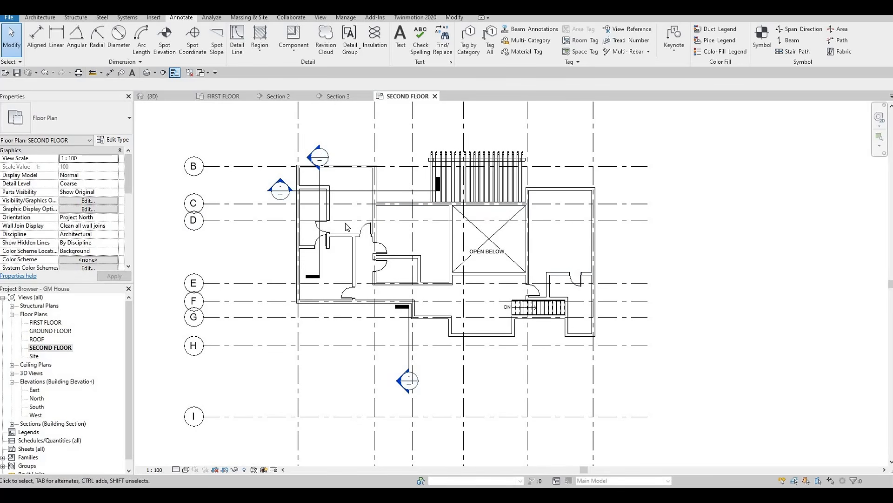
Step: Extend the vertical interior wall of the northwest enclosure north to meet the exterior wall on grid B
{"action": "scroll", "coordinate": [346, 227], "scroll_direction": "up", "scroll_amount": 2}
{"action": "middle_click_drag", "start_coordinate": [318, 191], "coordinate": [323, 221]}
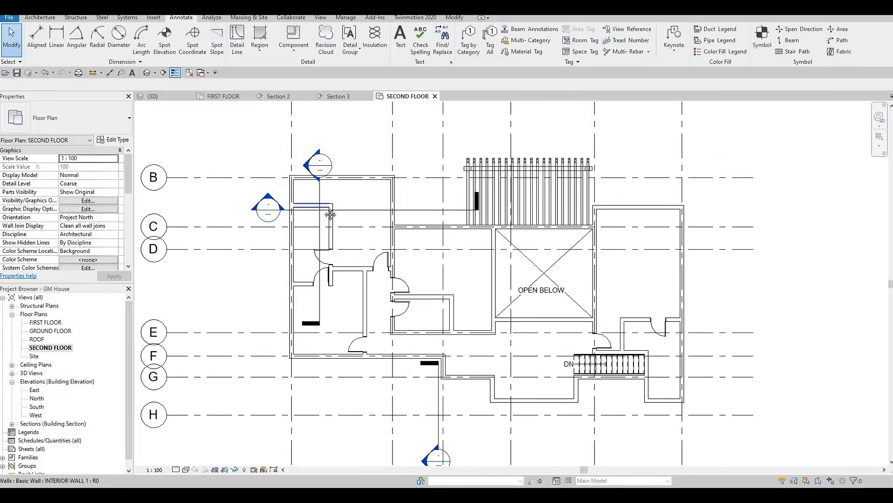
{"action": "scroll", "coordinate": [338, 208], "scroll_direction": "up", "scroll_amount": 2}
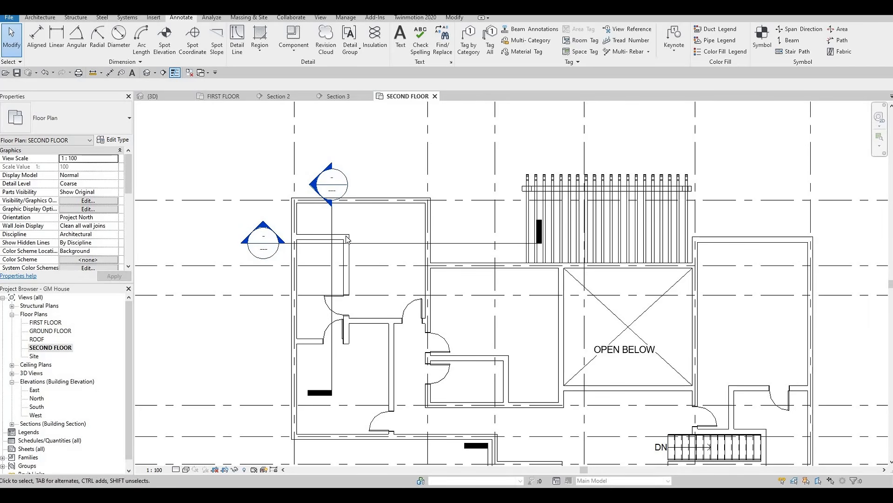
{"action": "left_click", "coordinate": [346, 237]}
{"action": "left_click_drag", "start_coordinate": [346, 235], "coordinate": [346, 203]}
{"action": "key", "text": "Escape"}
{"action": "key", "text": "Escape"}
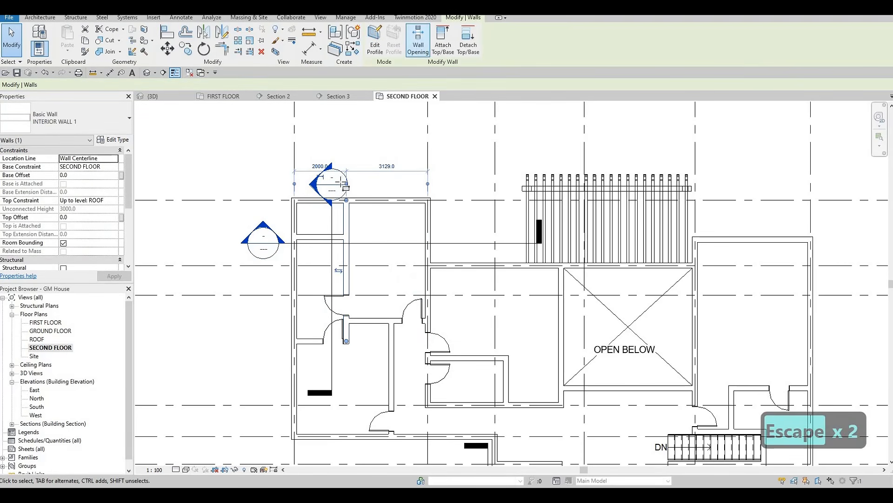
Step: Cut a rectangular wall opening in the extended wall segment between grid B and the enclosure's upper wall
{"action": "scroll", "coordinate": [342, 196], "scroll_direction": "up", "scroll_amount": 5}
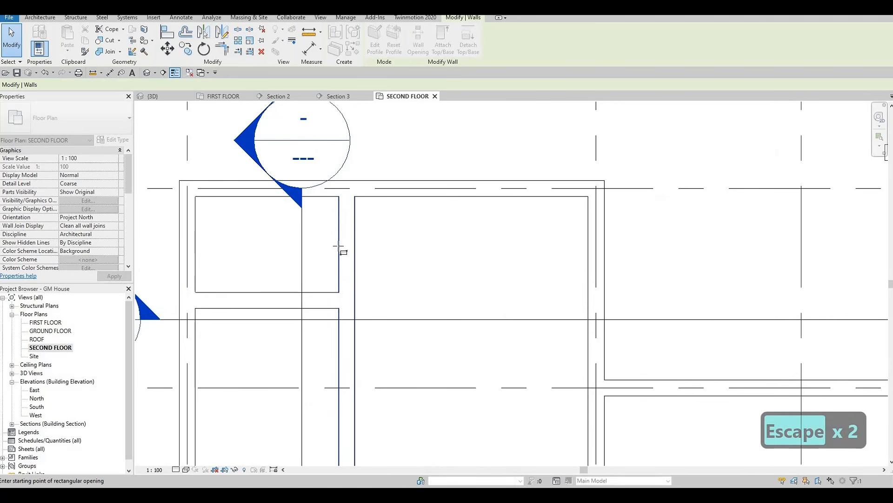
{"action": "left_click", "coordinate": [339, 217]}
{"action": "left_click", "coordinate": [339, 274]}
{"action": "scroll", "coordinate": [346, 207], "scroll_direction": "down", "scroll_amount": 5}
{"action": "key", "text": "Escape"}
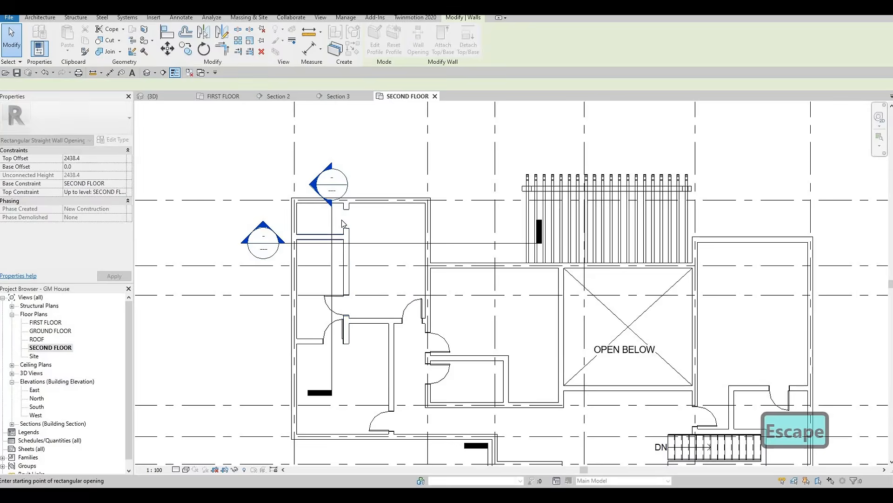
{"action": "key", "text": "Escape"}
{"action": "scroll", "coordinate": [341, 219], "scroll_direction": "down", "scroll_amount": 3}
{"action": "scroll", "coordinate": [353, 205], "scroll_direction": "up", "scroll_amount": 6}
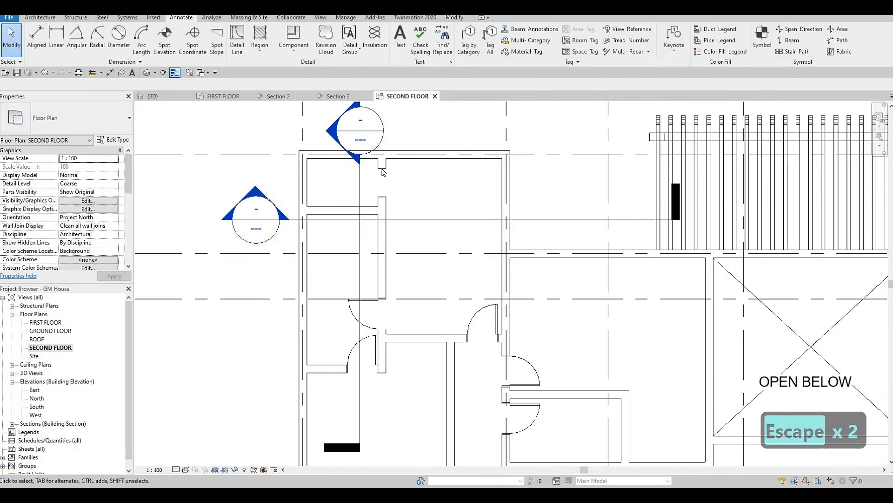
Step: Adjust the new wall opening's extents, setting its north edge 160 mm from grid B and shifting its south edge north
{"action": "scroll", "coordinate": [383, 172], "scroll_direction": "up", "scroll_amount": 2}
{"action": "left_click", "coordinate": [386, 165]}
{"action": "left_click_drag", "start_coordinate": [386, 165], "coordinate": [386, 161]}
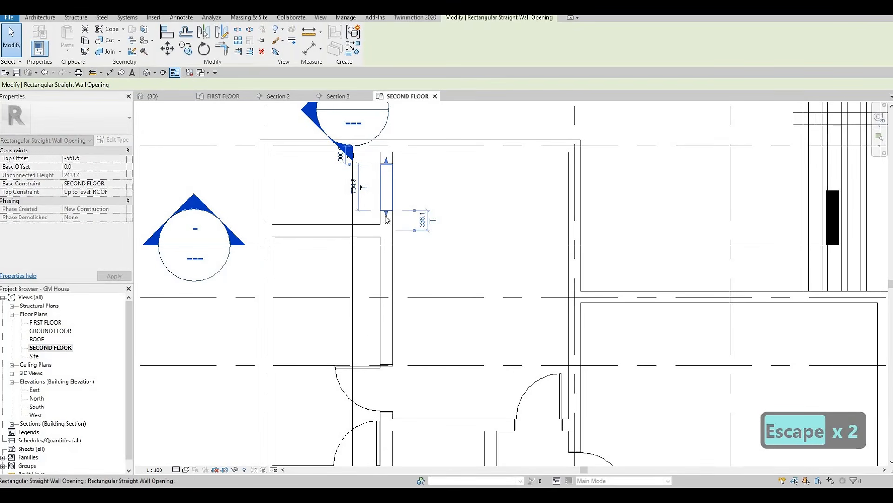
{"action": "left_click_drag", "start_coordinate": [387, 214], "coordinate": [386, 221]}
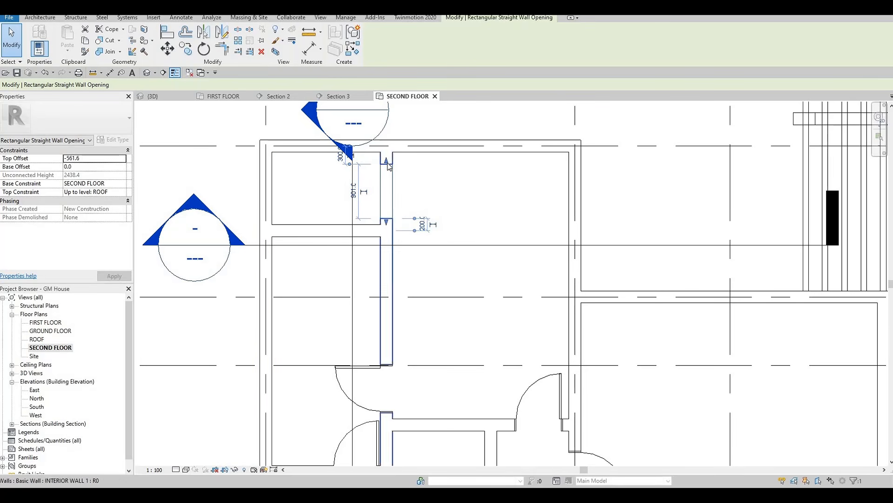
{"action": "left_click_drag", "start_coordinate": [387, 159], "coordinate": [390, 161]}
{"action": "left_click_drag", "start_coordinate": [387, 204], "coordinate": [388, 157]}
{"action": "scroll", "coordinate": [387, 151], "scroll_direction": "up", "scroll_amount": 6}
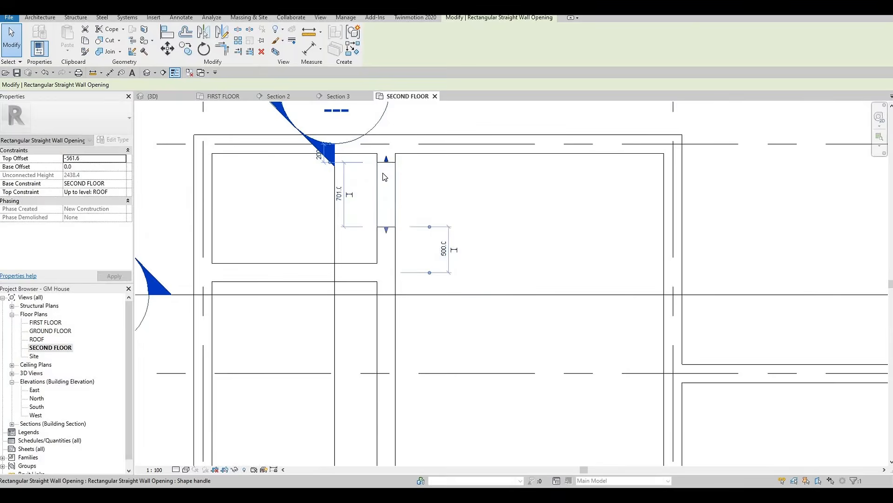
{"action": "left_click_drag", "start_coordinate": [387, 167], "coordinate": [384, 189]}
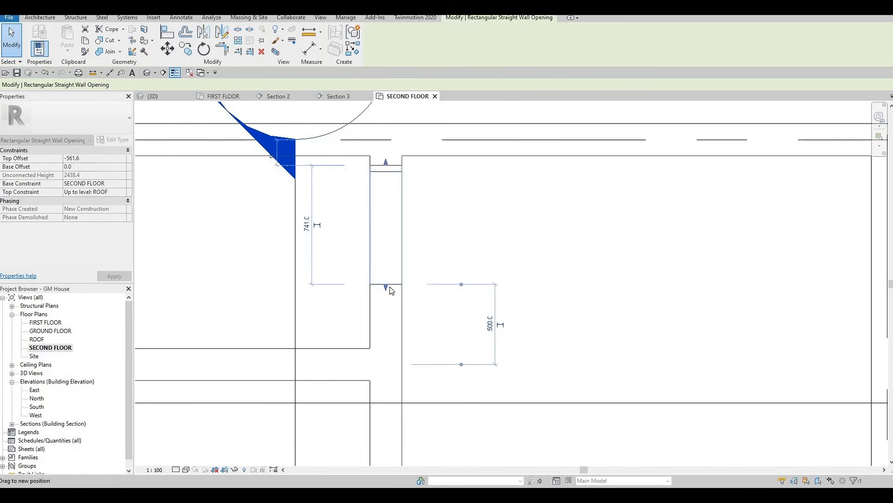
{"action": "mouse_move", "coordinate": [388, 287]}
{"action": "left_mouse_down"}
{"action": "mouse_move", "coordinate": [388, 264]}
{"action": "mouse_move", "coordinate": [386, 273]}
{"action": "left_mouse_up"}
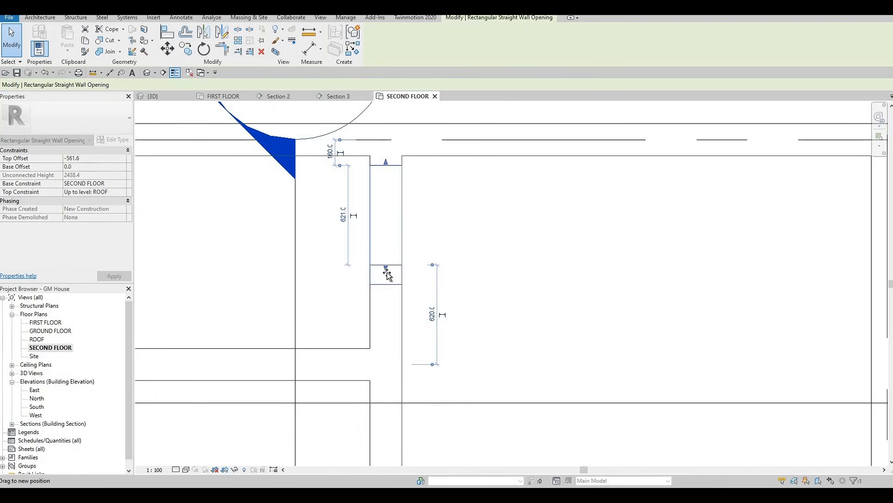
{"action": "scroll", "coordinate": [449, 209], "scroll_direction": "down", "scroll_amount": 3}
{"action": "key", "text": "Escape"}
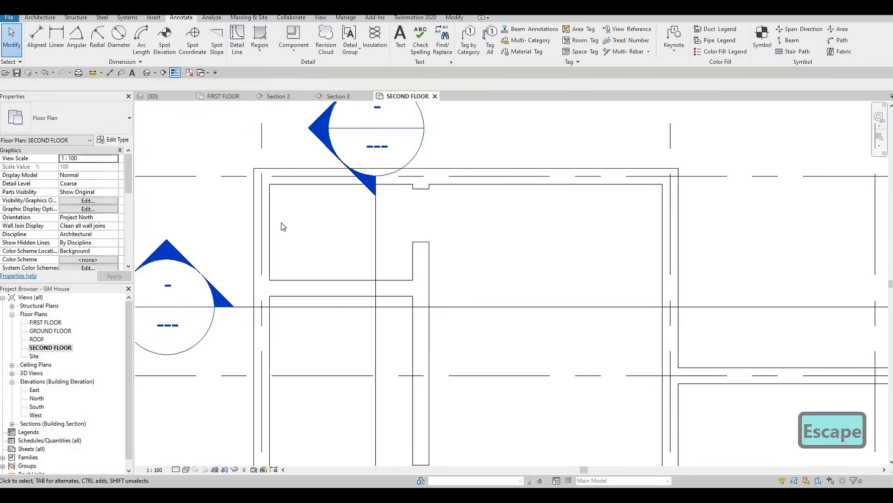
Step: Try to reposition the east end of the short horizontal wall holding the enclosure's lower door, and undo it
{"action": "scroll", "coordinate": [282, 221], "scroll_direction": "down", "scroll_amount": 2}
{"action": "middle_click_drag", "start_coordinate": [379, 216], "coordinate": [371, 230]}
{"action": "scroll", "coordinate": [372, 231], "scroll_direction": "down", "scroll_amount": 3}
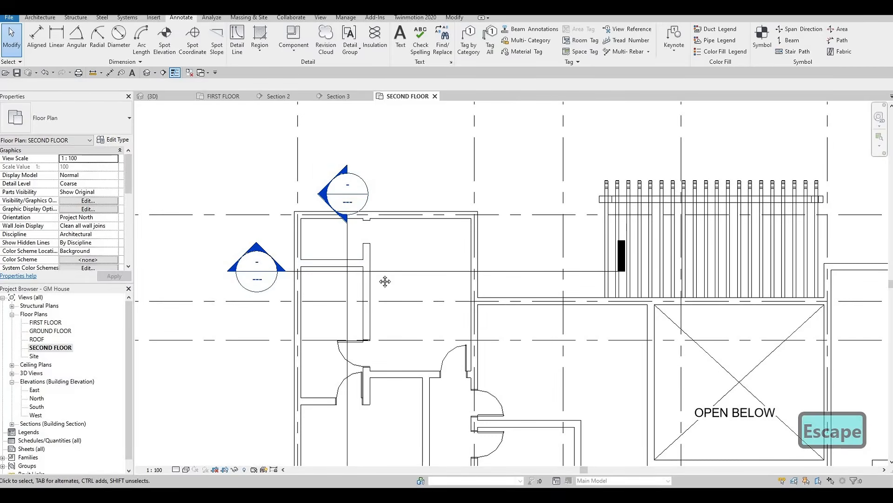
{"action": "middle_click_drag", "start_coordinate": [385, 281], "coordinate": [369, 185]}
{"action": "scroll", "coordinate": [370, 186], "scroll_direction": "down", "scroll_amount": 1}
{"action": "middle_click_drag", "start_coordinate": [381, 252], "coordinate": [380, 214]}
{"action": "scroll", "coordinate": [384, 252], "scroll_direction": "up", "scroll_amount": 3}
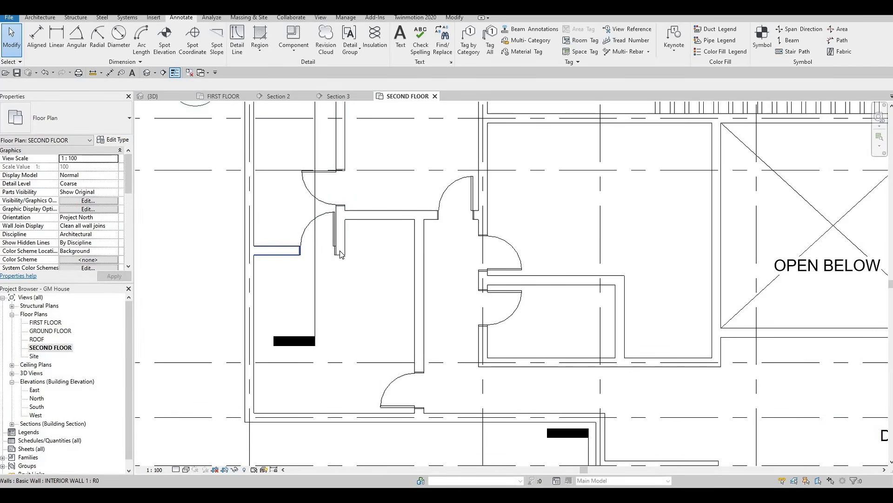
{"action": "left_click", "coordinate": [286, 251]}
{"action": "left_click_drag", "start_coordinate": [402, 249], "coordinate": [328, 246]}
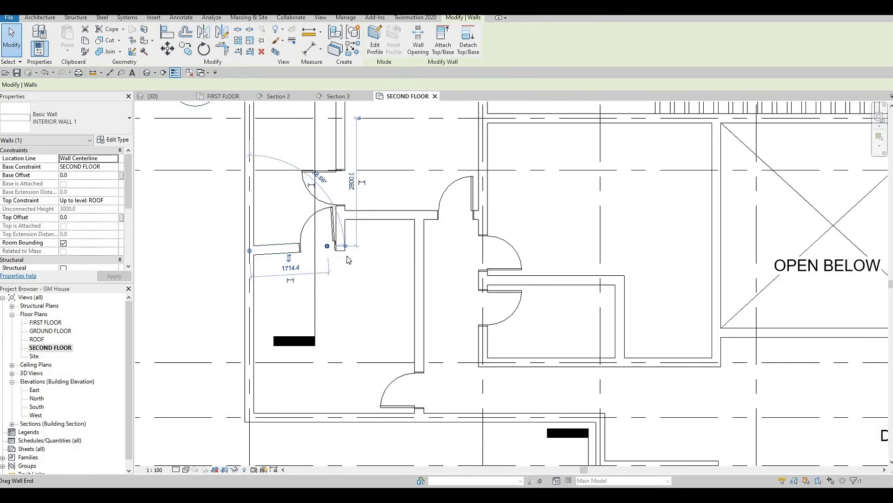
{"action": "key", "text": "ctrl+z"}
{"action": "key", "text": "Escape"}
{"action": "scroll", "coordinate": [364, 285], "scroll_direction": "down", "scroll_amount": 3}
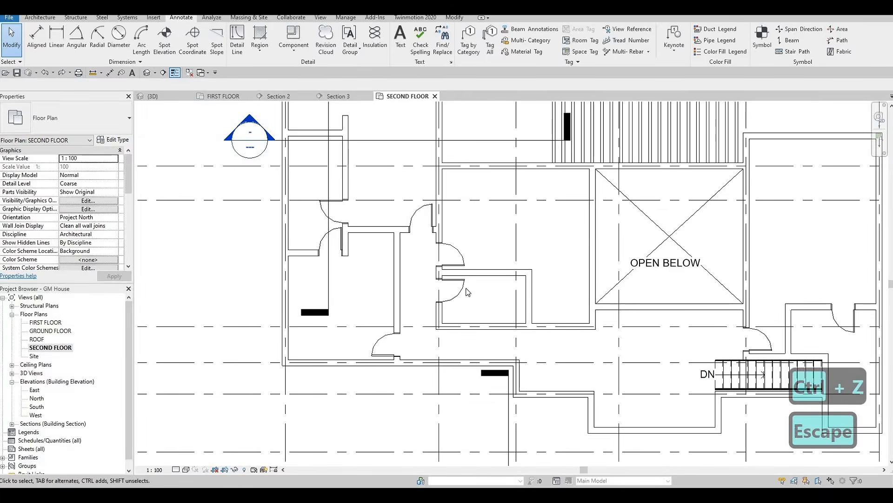
Step: Extend the horizontal wall of the small central enclosure east to the wall beside the open-below area
{"action": "scroll", "coordinate": [463, 291], "scroll_direction": "up", "scroll_amount": 2}
{"action": "scroll", "coordinate": [473, 305], "scroll_direction": "up", "scroll_amount": 1}
{"action": "scroll", "coordinate": [480, 310], "scroll_direction": "down", "scroll_amount": 1}
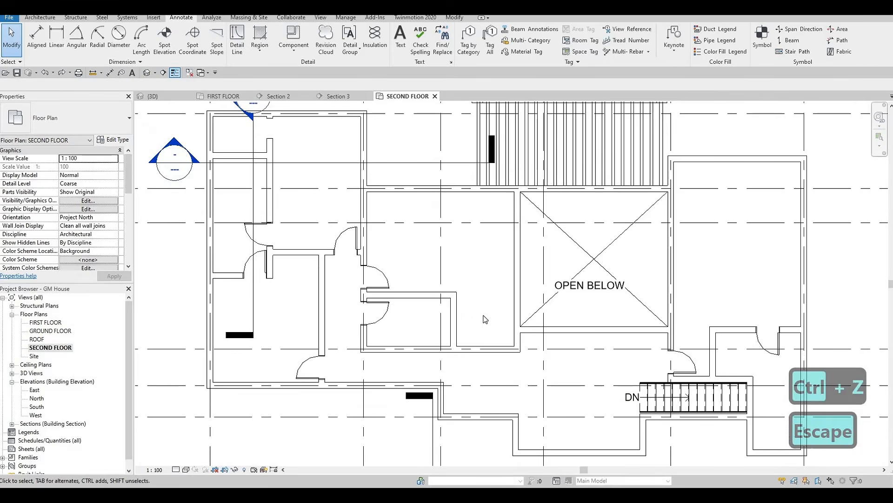
{"action": "scroll", "coordinate": [460, 307], "scroll_direction": "down", "scroll_amount": 2}
{"action": "left_click", "coordinate": [469, 303]}
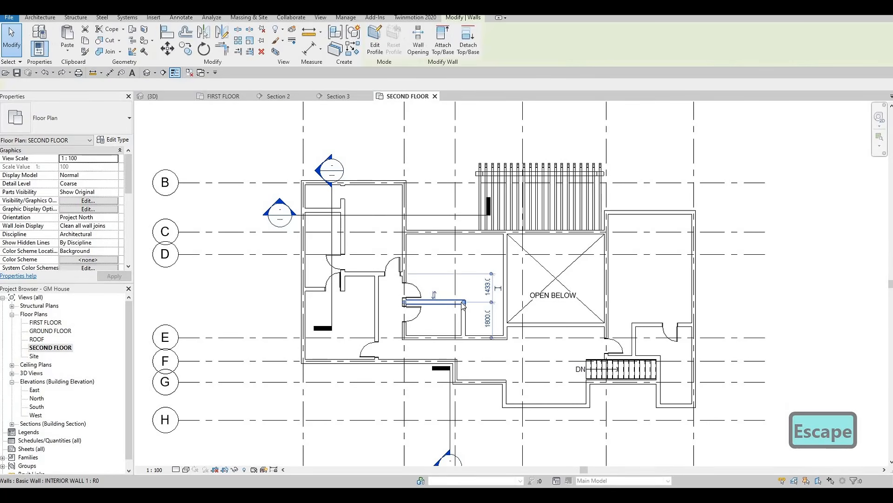
{"action": "scroll", "coordinate": [465, 300], "scroll_direction": "up", "scroll_amount": 2}
{"action": "left_click_drag", "start_coordinate": [462, 305], "coordinate": [518, 309]}
{"action": "key", "text": "Escape"}
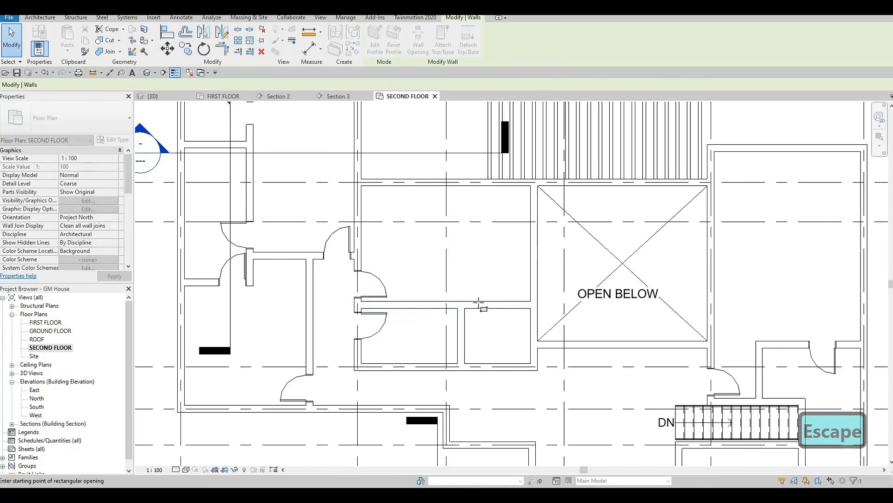
Step: Try to cut a rectangular wall opening in the extended horizontal wall above the small room beside the open-below area
{"action": "scroll", "coordinate": [474, 302], "scroll_direction": "up", "scroll_amount": 1}
{"action": "left_click", "coordinate": [525, 305]}
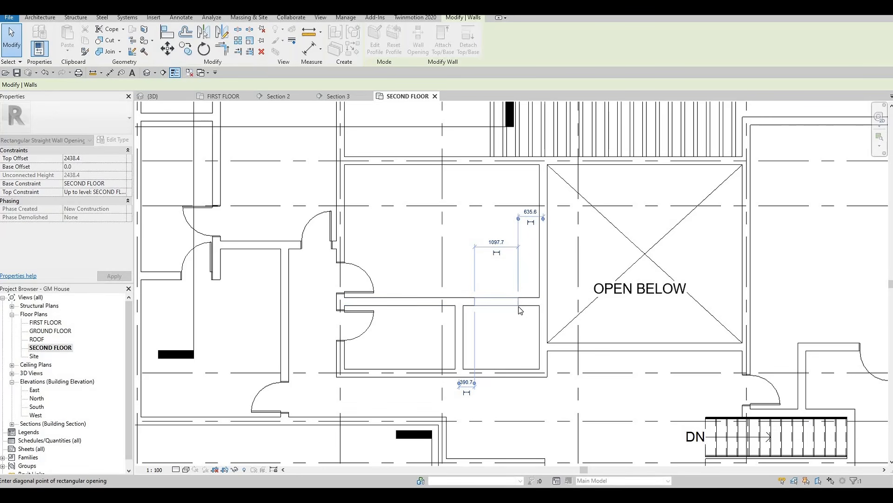
{"action": "key", "text": "Escape"}
{"action": "key", "text": "Escape"}
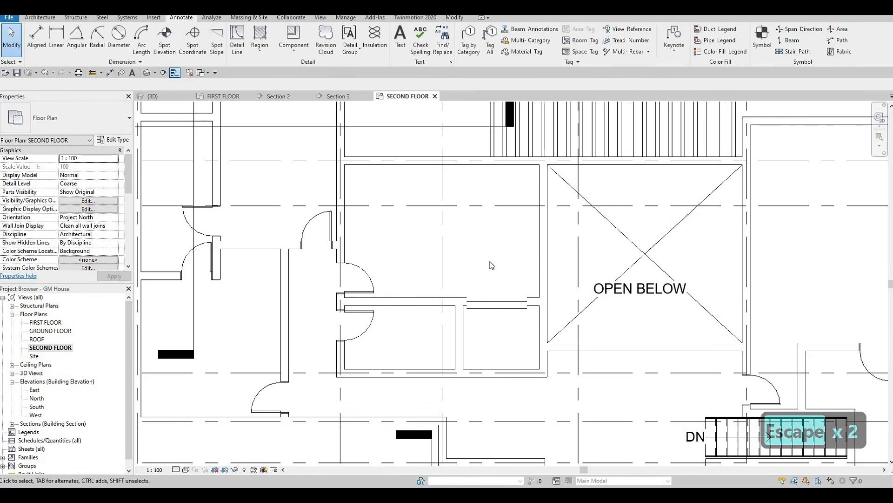
{"action": "key", "text": "Escape"}
Step: Place a matching 750 x 2000mm door in the extended wall, centred 500 mm from its east end and swinging into the small room
{"action": "key", "text": "Escape"}
{"action": "scroll", "coordinate": [409, 307], "scroll_direction": "down", "scroll_amount": 3}
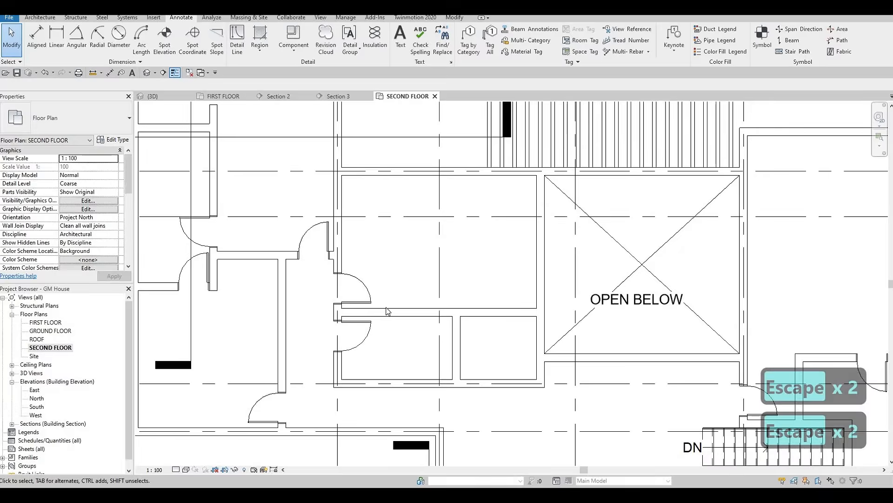
{"action": "key", "text": "Escape"}
{"action": "left_click", "coordinate": [382, 296]}
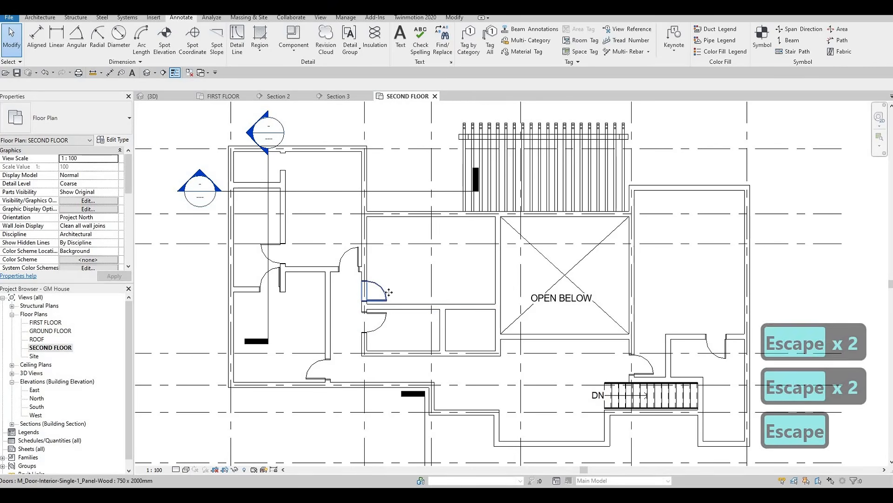
{"action": "key", "text": "c"}
{"action": "key", "text": "s"}
{"action": "scroll", "coordinate": [484, 310], "scroll_direction": "up", "scroll_amount": 2}
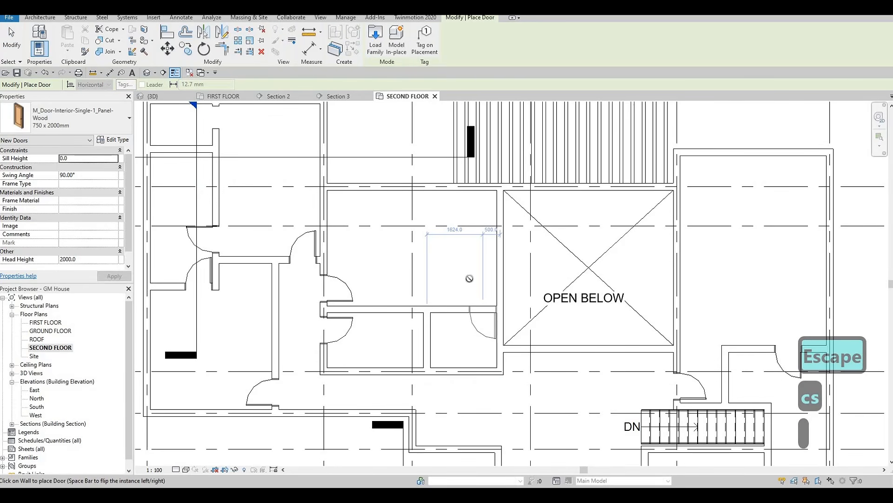
{"action": "scroll", "coordinate": [472, 295], "scroll_direction": "down", "scroll_amount": 3}
{"action": "key", "text": "Escape"}
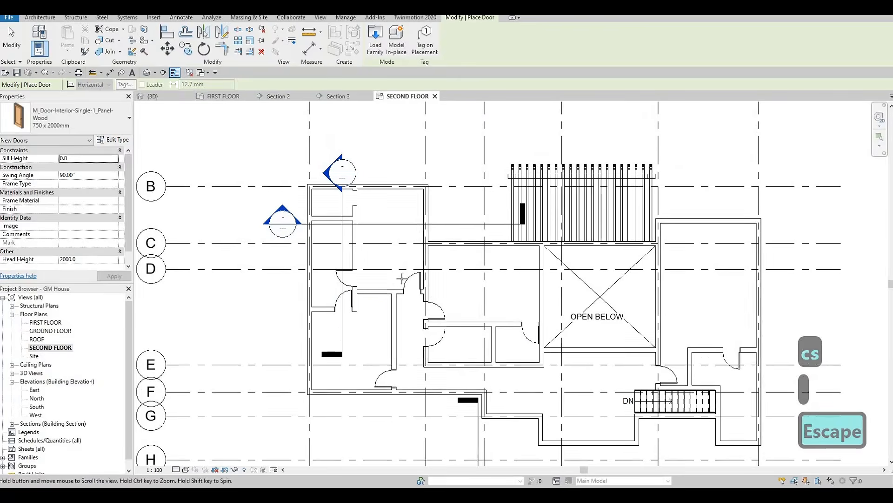
{"action": "scroll", "coordinate": [401, 278], "scroll_direction": "up", "scroll_amount": 2}
{"action": "key", "text": "Escape"}
{"action": "scroll", "coordinate": [361, 292], "scroll_direction": "up", "scroll_amount": 2}
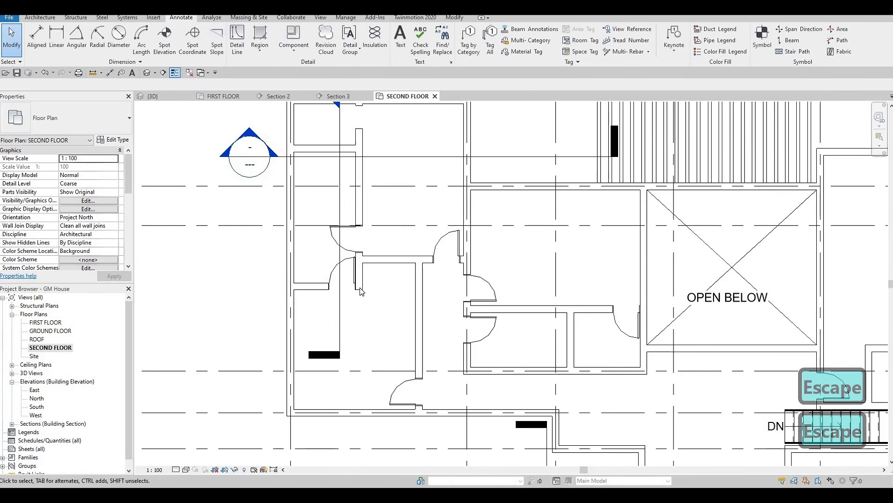
{"action": "middle_click_drag", "start_coordinate": [370, 294], "coordinate": [368, 293]}
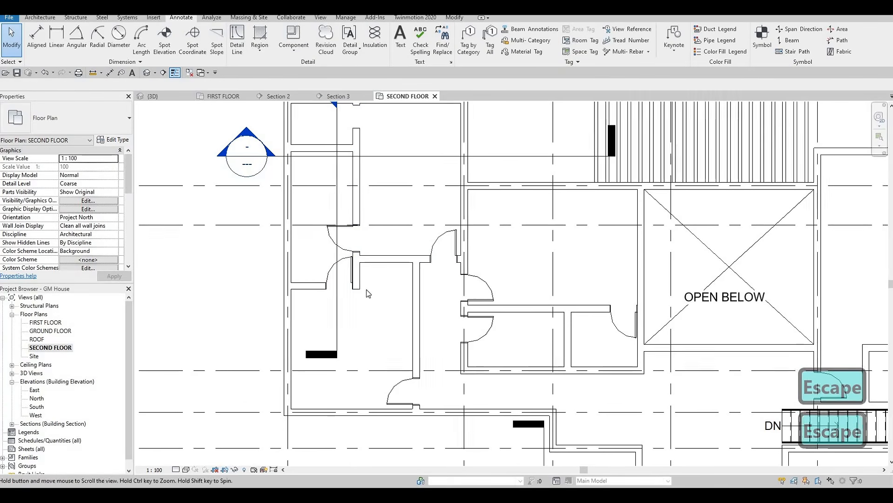
Step: Set the second-floor plan's underlay base level to FIRST FLOOR
{"action": "scroll", "coordinate": [368, 293], "scroll_direction": "down", "scroll_amount": 2}
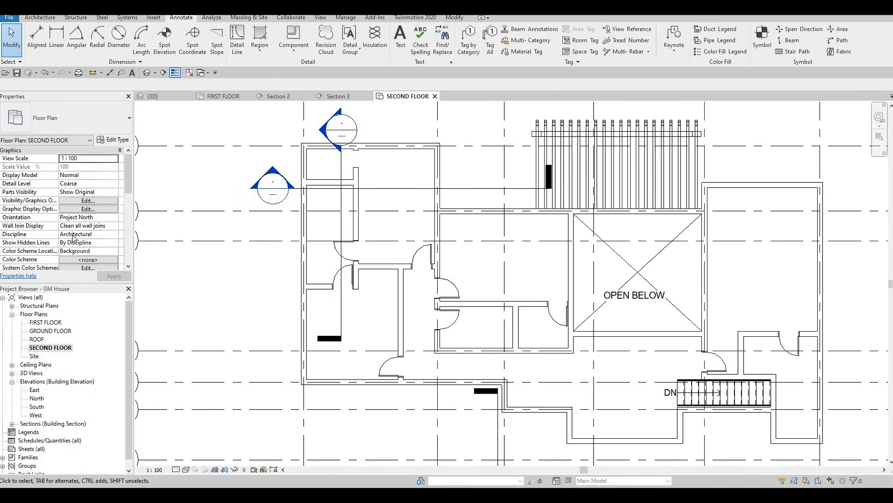
{"action": "scroll", "coordinate": [70, 227], "scroll_direction": "down", "scroll_amount": 5}
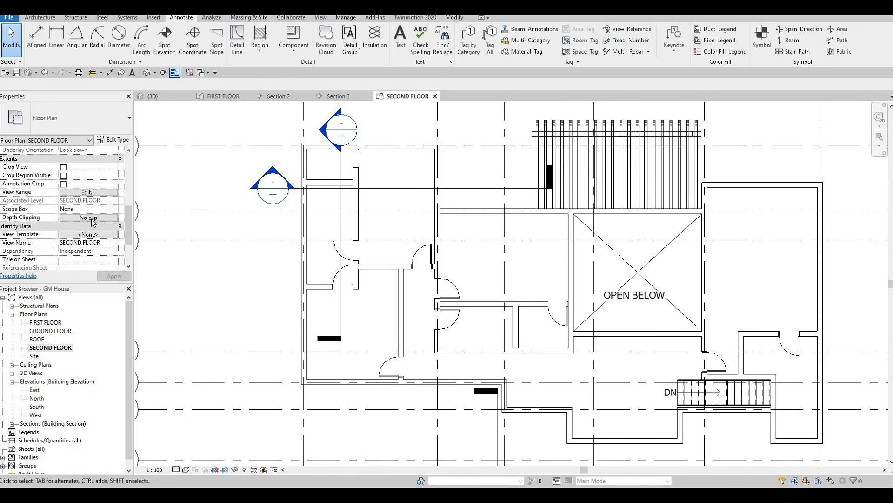
{"action": "scroll", "coordinate": [99, 235], "scroll_direction": "up", "scroll_amount": 4}
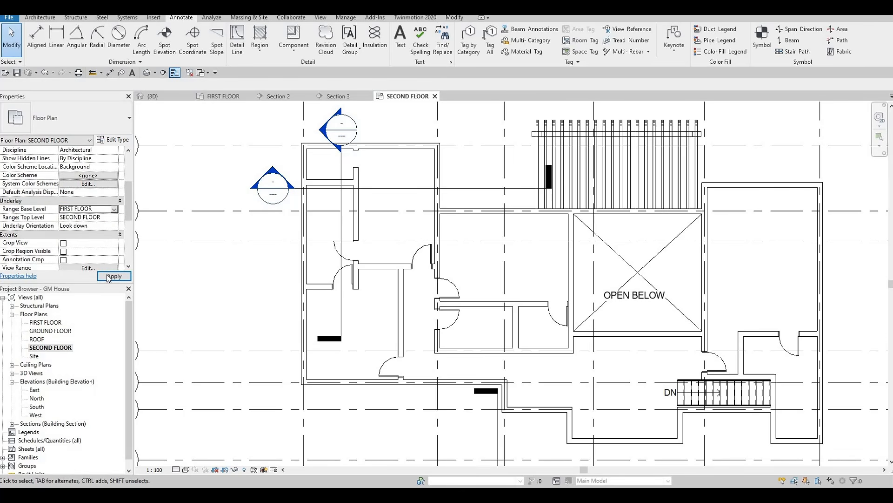
{"action": "middle_click_drag", "start_coordinate": [785, 275], "coordinate": [708, 261]}
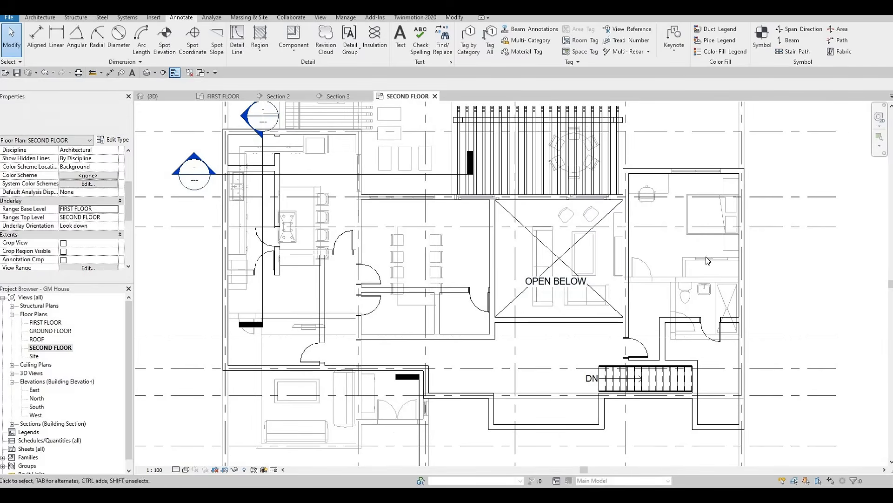
{"action": "scroll", "coordinate": [710, 262], "scroll_direction": "up", "scroll_amount": 1}
{"action": "key", "text": "Escape"}
{"action": "key", "text": "Tab"}
{"action": "key", "text": "Tab"}
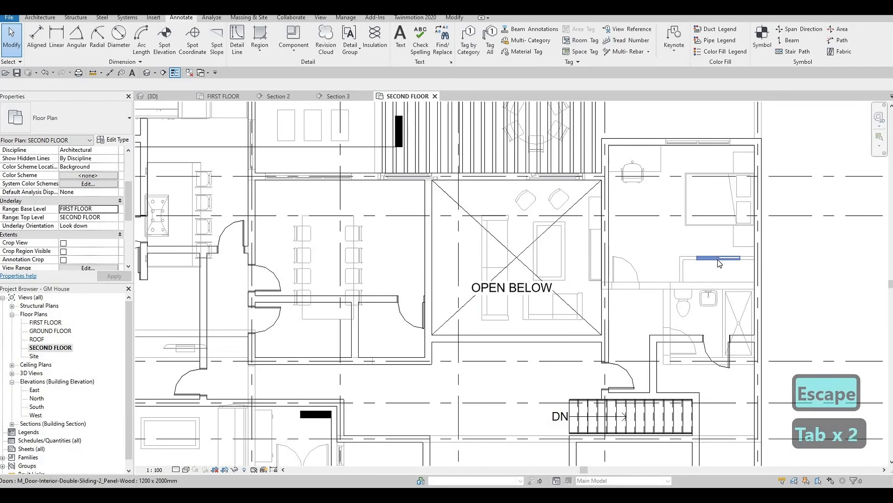
{"action": "scroll", "coordinate": [717, 261], "scroll_direction": "up", "scroll_amount": 2}
{"action": "left_click", "coordinate": [717, 257]}
{"action": "key", "text": "c"}
{"action": "key", "text": "s"}
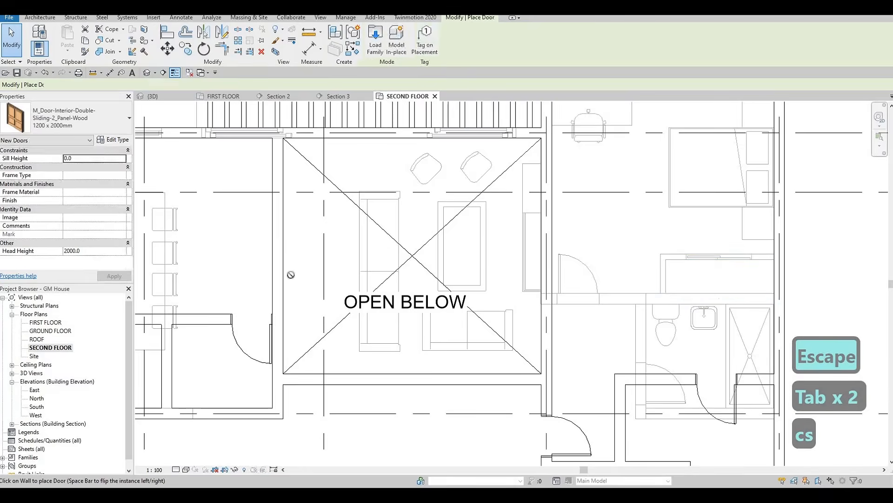
{"action": "scroll", "coordinate": [382, 251], "scroll_direction": "down", "scroll_amount": 2}
{"action": "middle_click_drag", "start_coordinate": [403, 308], "coordinate": [430, 223]}
{"action": "scroll", "coordinate": [280, 253], "scroll_direction": "up", "scroll_amount": 1}
{"action": "middle_click_drag", "start_coordinate": [280, 252], "coordinate": [424, 263]}
{"action": "middle_click_drag", "start_coordinate": [332, 307], "coordinate": [342, 310]}
{"action": "middle_click_drag", "start_coordinate": [339, 221], "coordinate": [342, 292]}
{"action": "scroll", "coordinate": [342, 293], "scroll_direction": "down", "scroll_amount": 1}
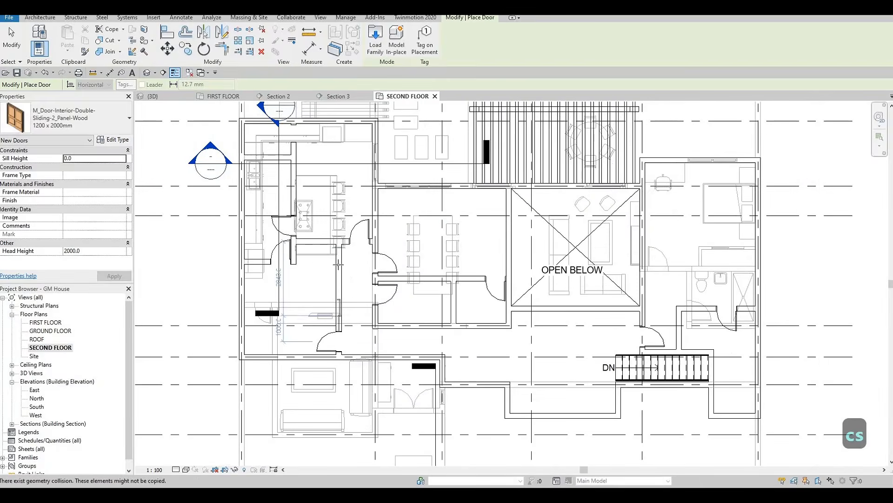
{"action": "scroll", "coordinate": [386, 282], "scroll_direction": "down", "scroll_amount": 1}
{"action": "scroll", "coordinate": [327, 247], "scroll_direction": "up", "scroll_amount": 3}
{"action": "scroll", "coordinate": [327, 247], "scroll_direction": "up", "scroll_amount": 1}
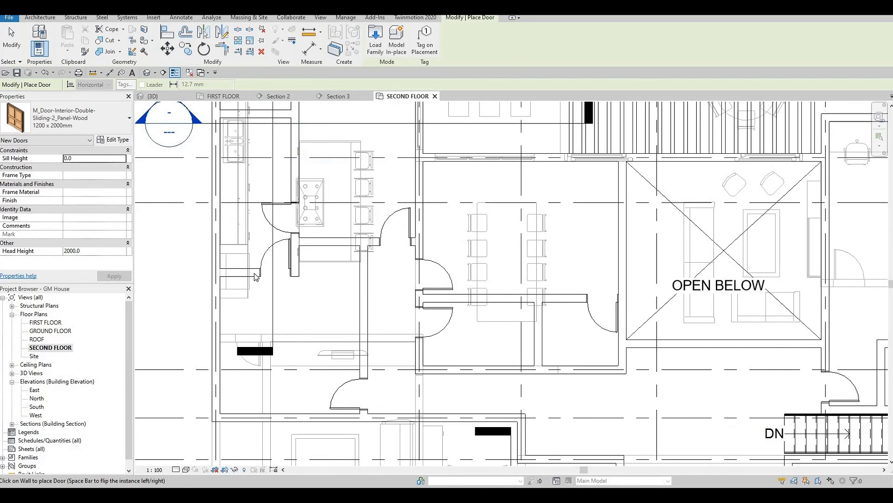
{"action": "key", "text": "Escape"}
{"action": "key", "text": "Escape"}
Step: Extend the short horizontal wall beside the enclosure's lower door east to the neighbouring vertical wall to close off a closet
{"action": "left_click", "coordinate": [298, 275]}
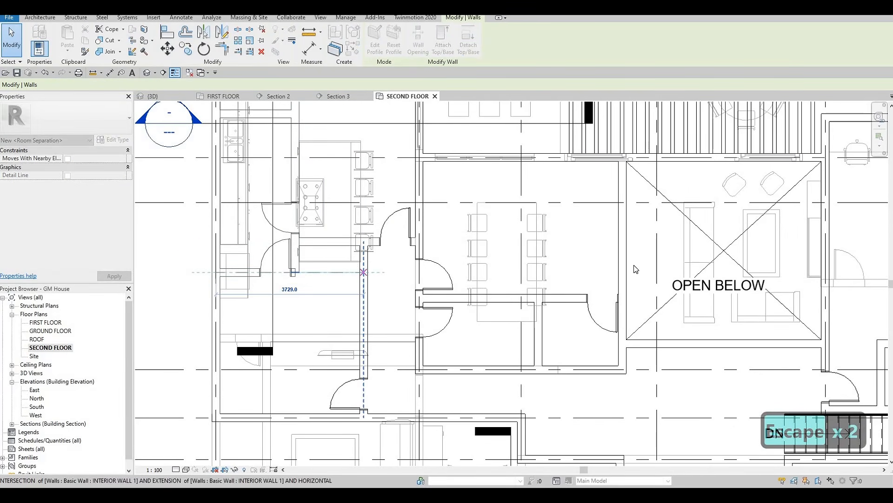
{"action": "scroll", "coordinate": [326, 274], "scroll_direction": "down", "scroll_amount": 3}
{"action": "key", "text": "Escape"}
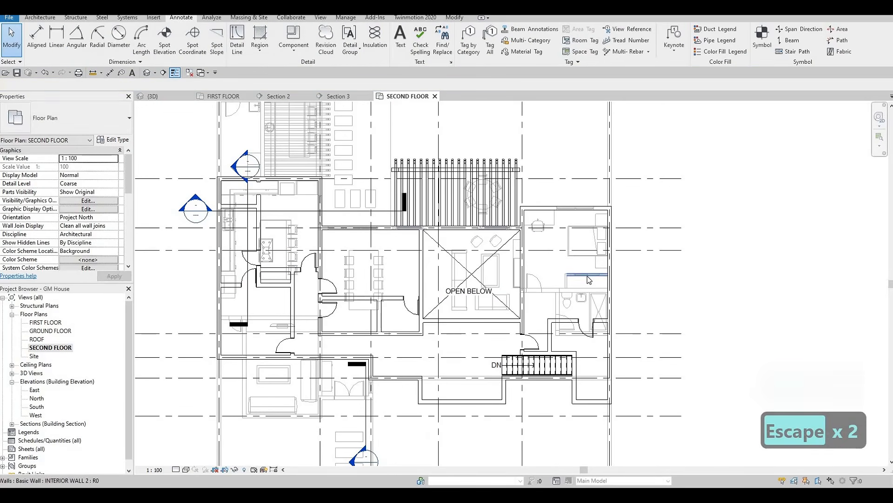
Step: Place a 1200 x 2000mm double sliding door, matching the underlaid first-floor one, in the closet's lower wall, centred 864.5 mm from each end
{"action": "left_click", "coordinate": [589, 278]}
{"action": "key", "text": "Escape"}
{"action": "scroll", "coordinate": [589, 278], "scroll_direction": "up", "scroll_amount": 2}
{"action": "key", "text": "Tab"}
{"action": "key", "text": "Tab"}
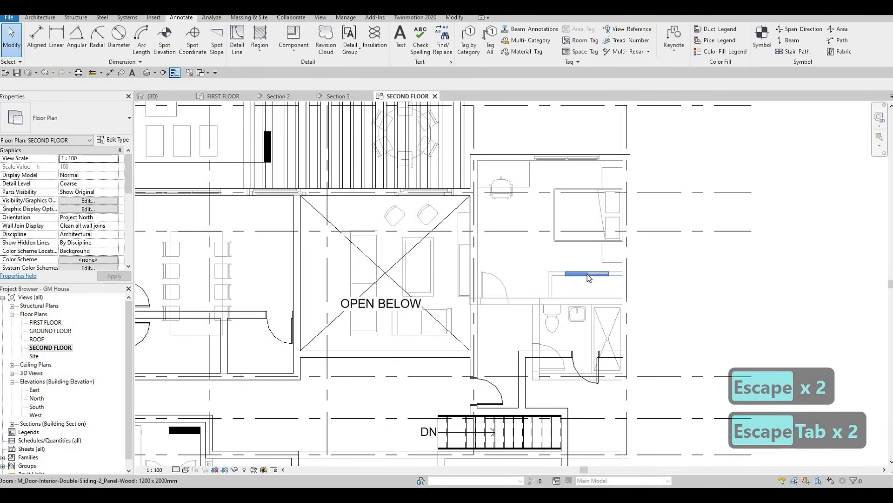
{"action": "left_click", "coordinate": [588, 278]}
{"action": "key", "text": "c"}
{"action": "key", "text": "s"}
{"action": "middle_click_drag", "start_coordinate": [319, 267], "coordinate": [561, 240]}
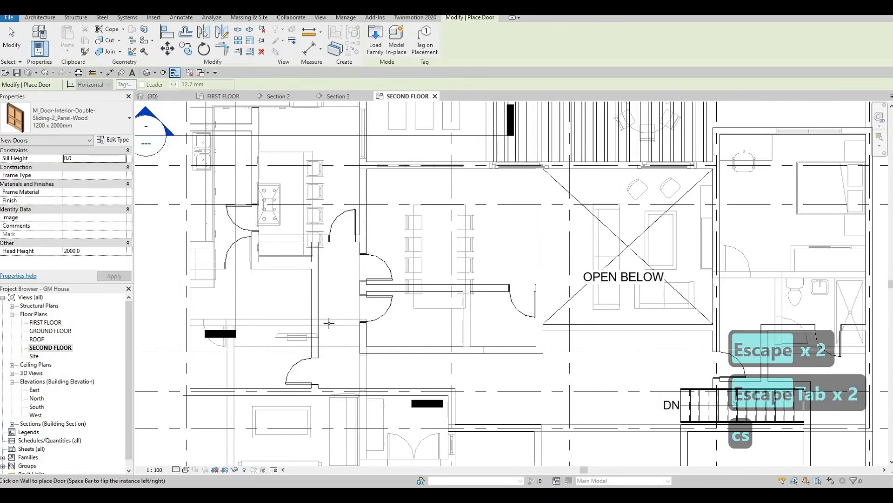
{"action": "scroll", "coordinate": [286, 266], "scroll_direction": "up", "scroll_amount": 1}
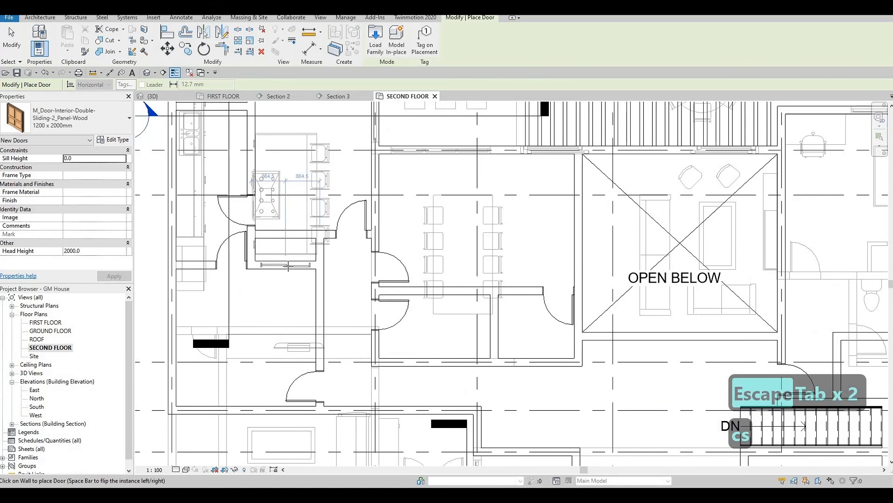
{"action": "scroll", "coordinate": [300, 260], "scroll_direction": "down", "scroll_amount": 2}
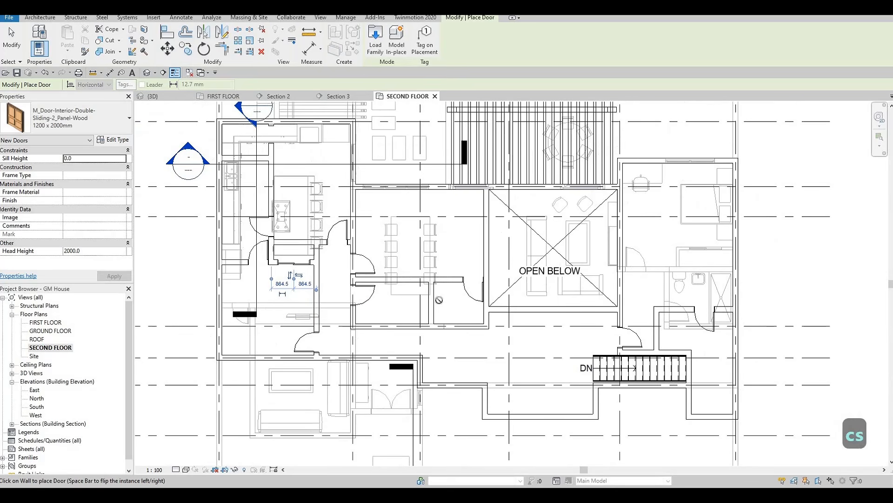
Step: Delete the 750 x 2000mm single door in the wall above the small room beside the open-below area
{"action": "scroll", "coordinate": [460, 279], "scroll_direction": "up", "scroll_amount": 1}
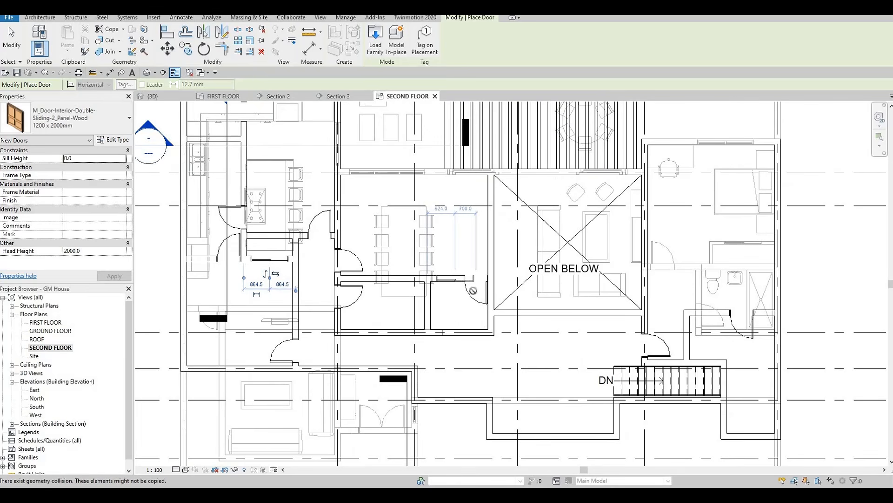
{"action": "left_click", "coordinate": [473, 292]}
{"action": "key", "text": "Escape"}
{"action": "key", "text": "Escape"}
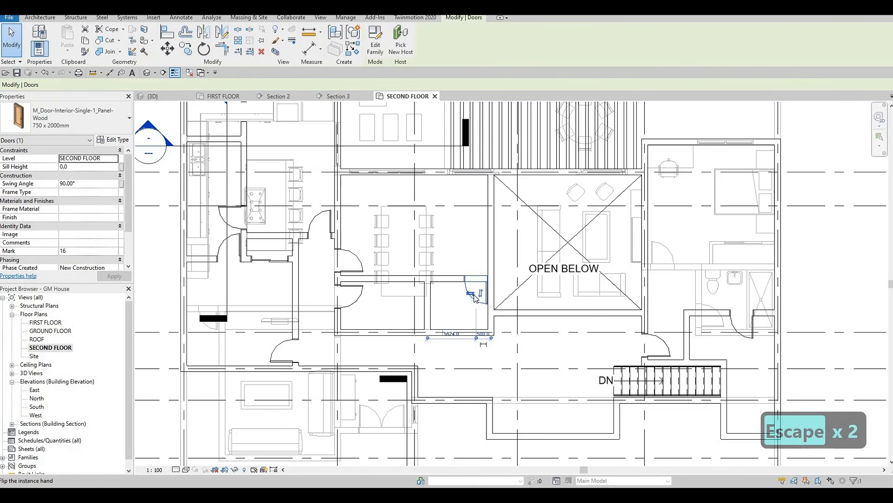
{"action": "key", "text": "Delete"}
{"action": "key", "text": "Escape"}
{"action": "key", "text": "Escape"}
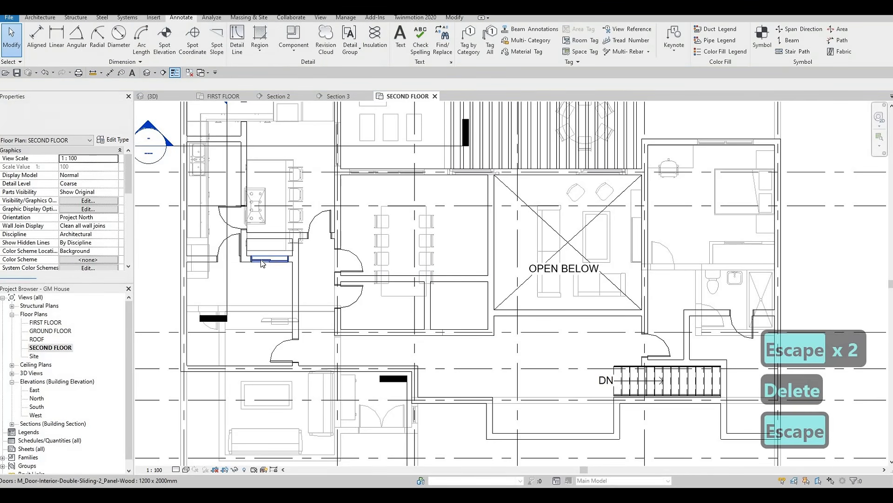
Step: Place a matching 1200 x 2000mm double sliding door in the wall above the small room beside the open-below area
{"action": "key", "text": "c"}
{"action": "key", "text": "s"}
{"action": "scroll", "coordinate": [437, 272], "scroll_direction": "up", "scroll_amount": 1}
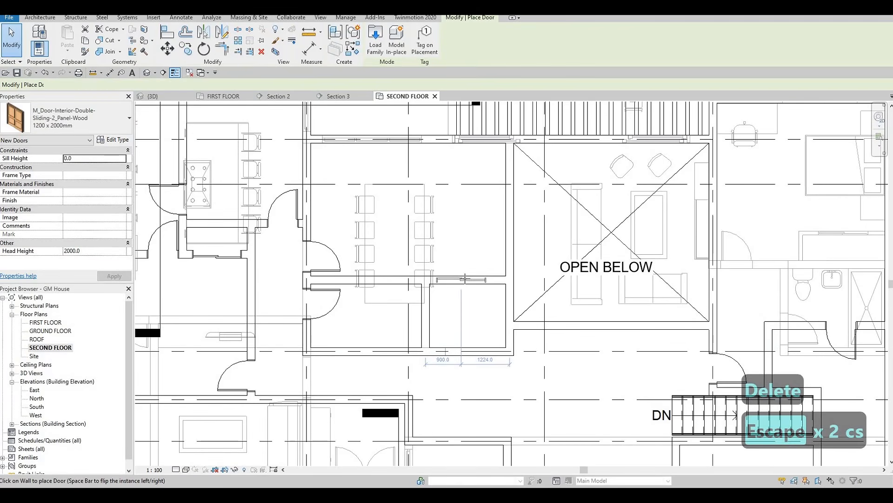
{"action": "left_click", "coordinate": [470, 280]}
{"action": "key", "text": "Escape"}
{"action": "key", "text": "Escape"}
{"action": "key", "text": "Escape"}
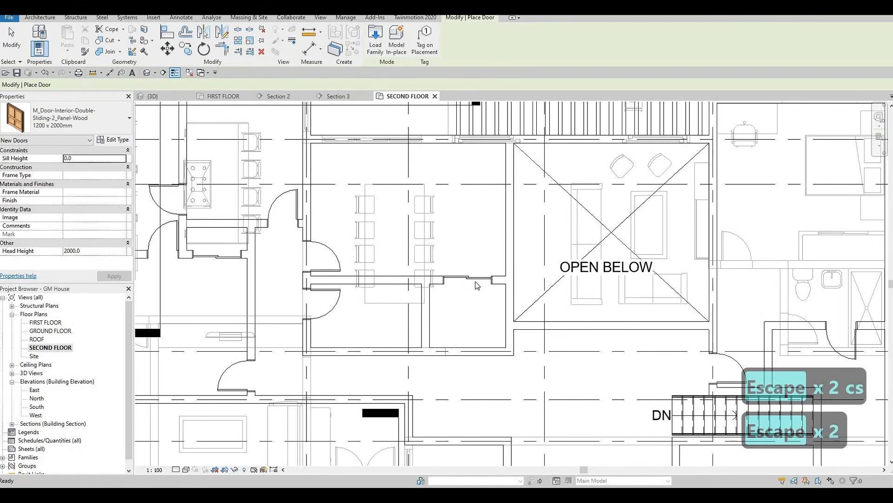
Step: Nudge the small room's sliding door east until its centre is 822 mm from the wall's east end
{"action": "key", "text": "Right"}
{"action": "key", "text": "Right"}
{"action": "key", "text": "Right"}
{"action": "key", "text": "Right"}
{"action": "key", "text": "Right"}
{"action": "key", "text": "Right"}
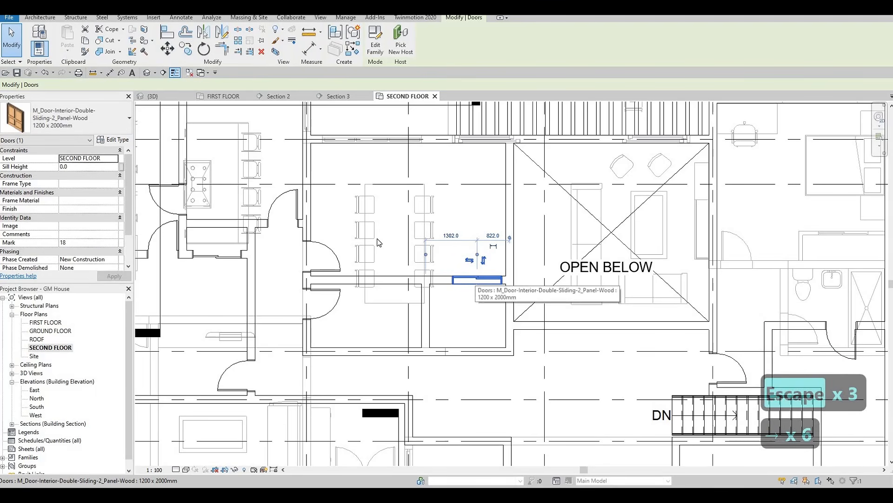
{"action": "key", "text": "Escape"}
{"action": "key", "text": "Escape"}
{"action": "key", "text": "Escape"}
Step: Lengthen the rectangular opening at the vertical partition's north end to 741 mm, moving its south edge to 500 mm from the horizontal wall
{"action": "scroll", "coordinate": [379, 232], "scroll_direction": "down", "scroll_amount": 5}
{"action": "scroll", "coordinate": [383, 206], "scroll_direction": "up", "scroll_amount": 3}
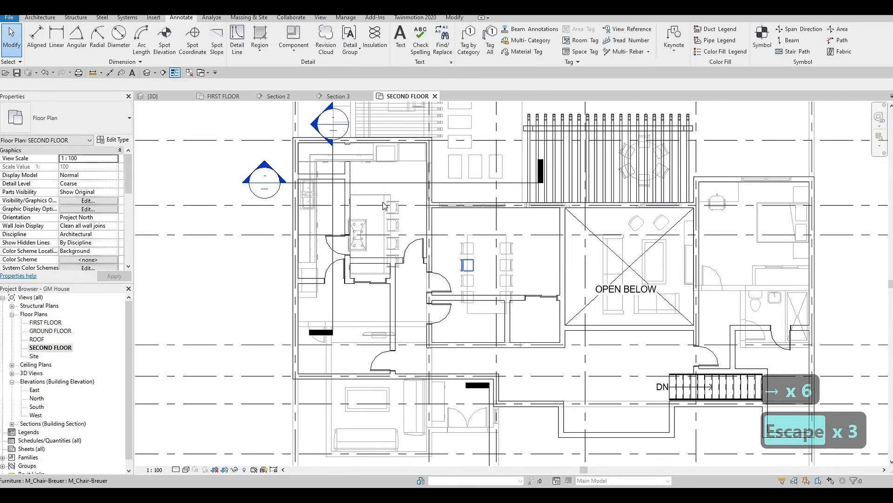
{"action": "scroll", "coordinate": [383, 205], "scroll_direction": "up", "scroll_amount": 4}
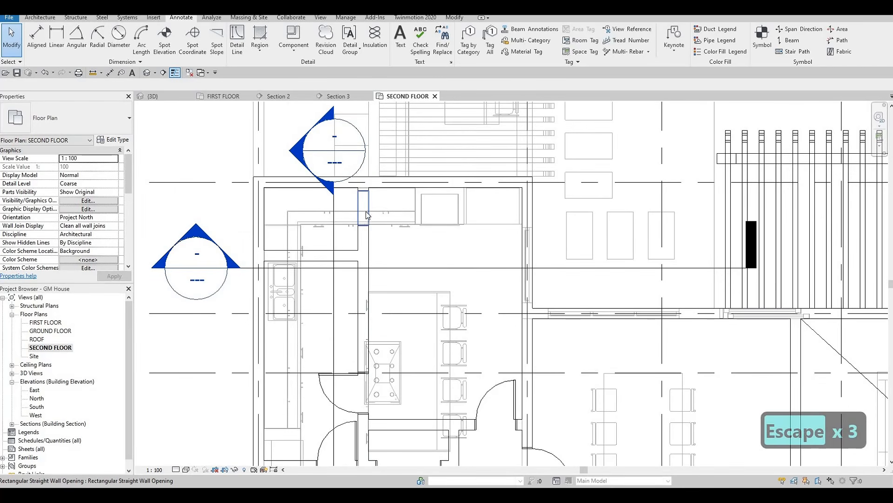
{"action": "left_click", "coordinate": [365, 223]}
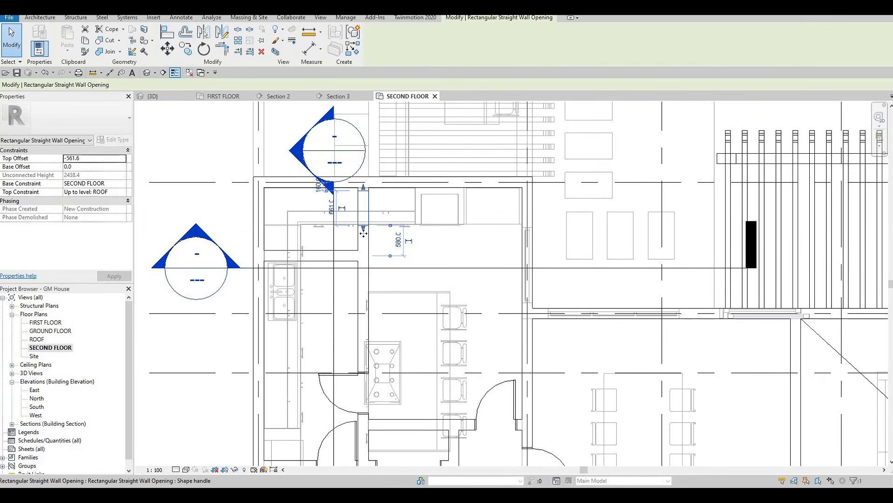
{"action": "key", "text": "Escape"}
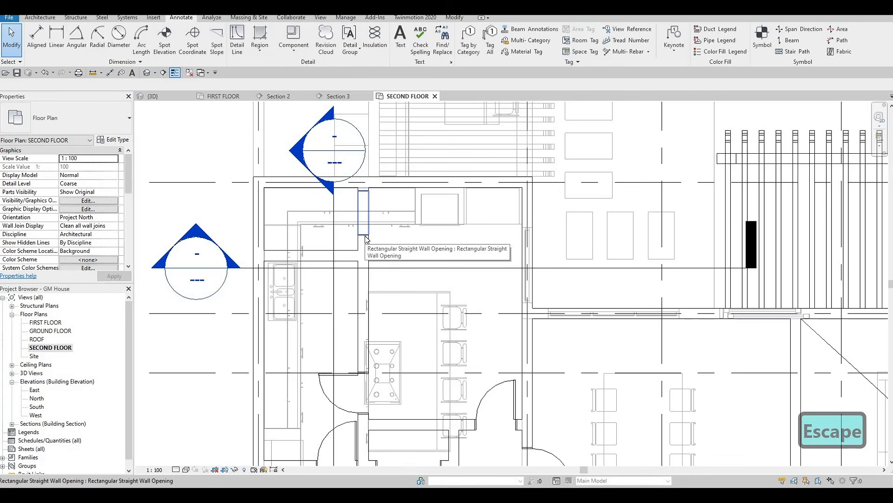
{"action": "left_click", "coordinate": [366, 239]}
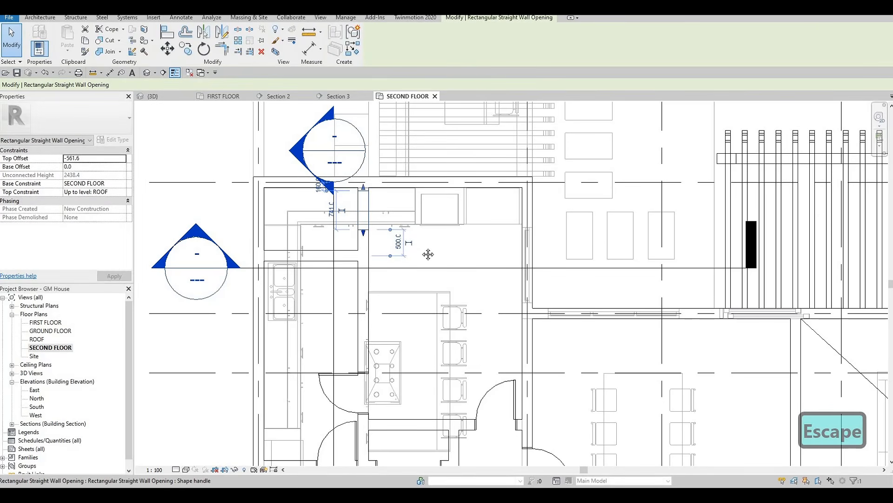
{"action": "scroll", "coordinate": [415, 233], "scroll_direction": "down", "scroll_amount": 4}
{"action": "key", "text": "Escape"}
{"action": "key", "text": "Escape"}
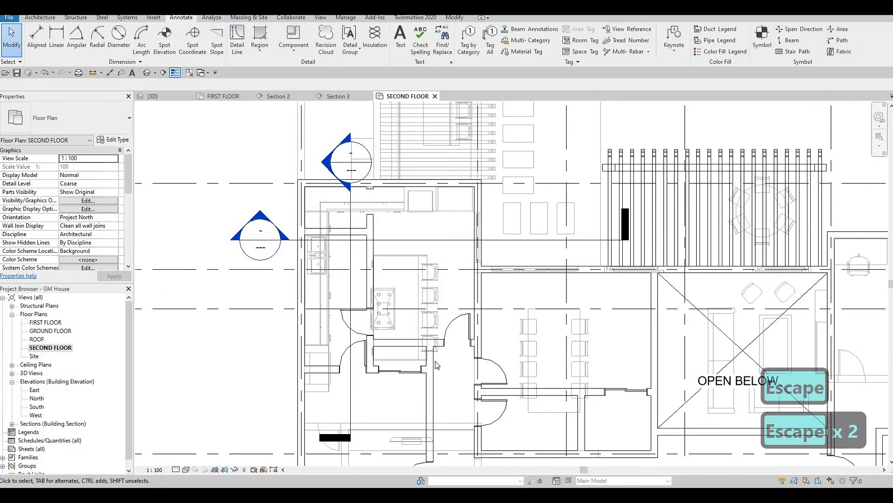
{"action": "key", "text": "c"}
{"action": "key", "text": "s"}
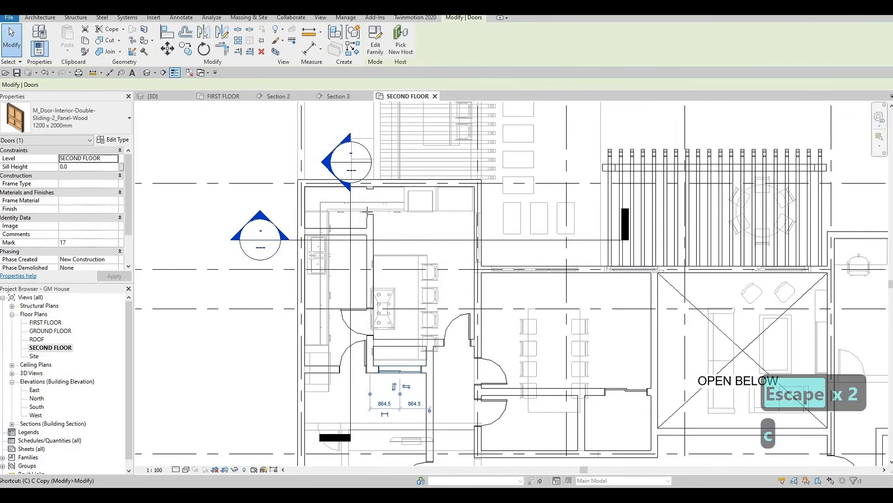
{"action": "scroll", "coordinate": [360, 200], "scroll_direction": "up", "scroll_amount": 4}
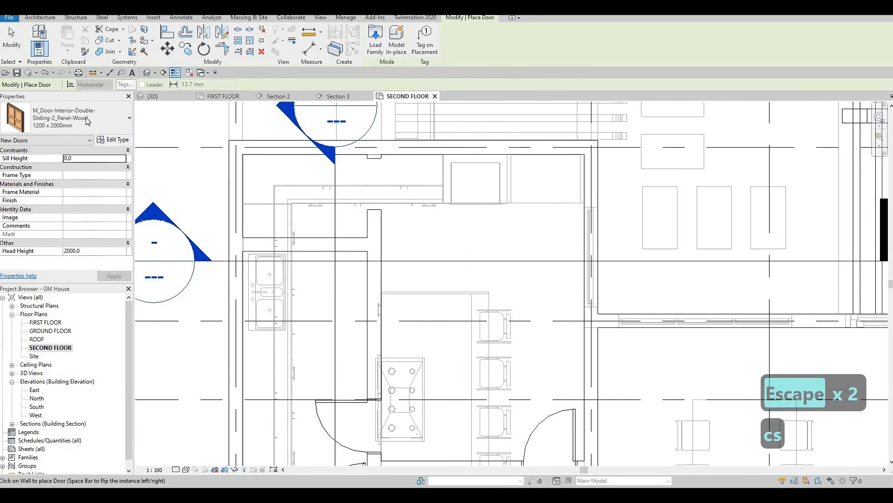
{"action": "left_click", "coordinate": [82, 125]}
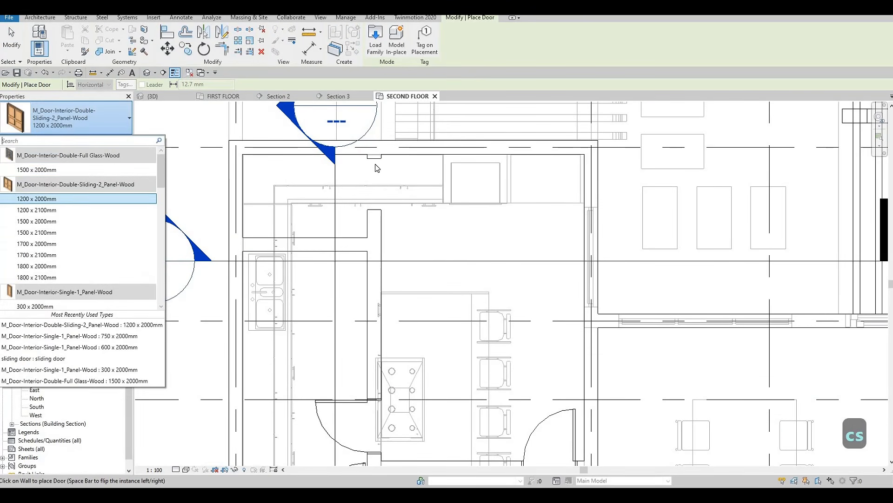
{"action": "key", "text": "Escape"}
{"action": "key", "text": "Escape"}
{"action": "key", "text": "Escape"}
{"action": "scroll", "coordinate": [375, 177], "scroll_direction": "down", "scroll_amount": 3}
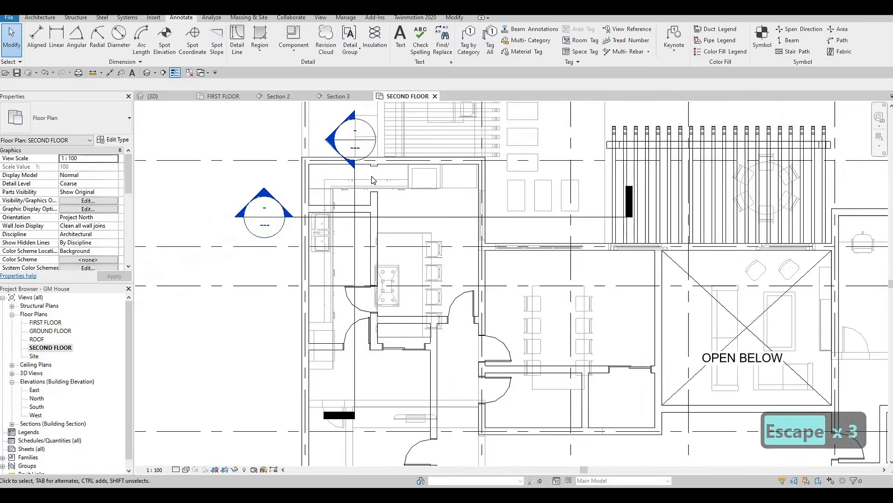
{"action": "scroll", "coordinate": [370, 173], "scroll_direction": "up", "scroll_amount": 2}
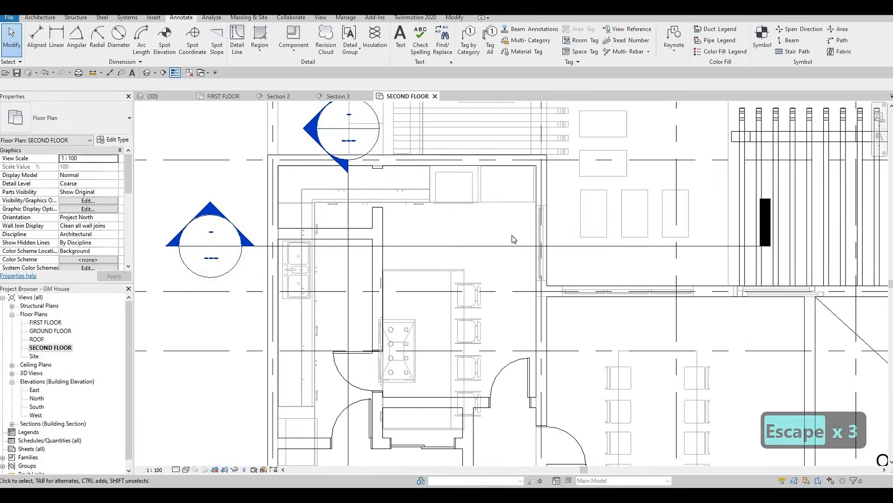
{"action": "scroll", "coordinate": [513, 239], "scroll_direction": "down", "scroll_amount": 4}
{"action": "key", "text": "Escape"}
{"action": "scroll", "coordinate": [302, 213], "scroll_direction": "up", "scroll_amount": 4}
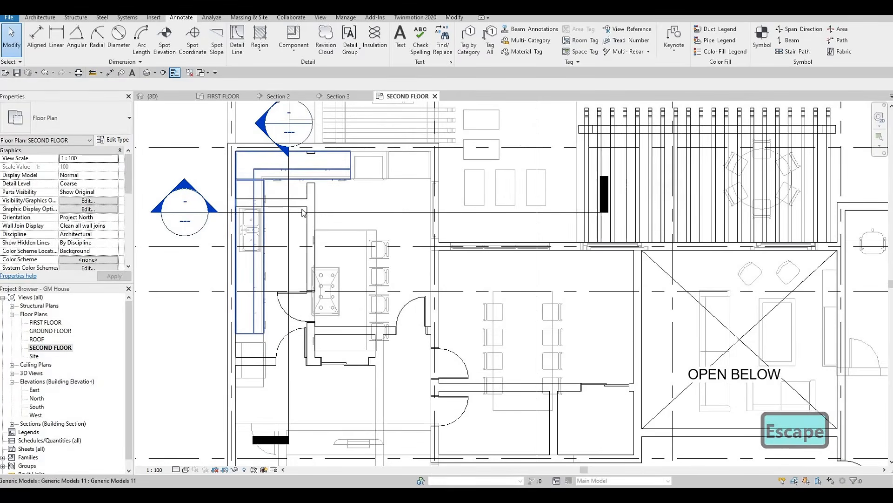
Step: Set the second-floor plan's underlay base level to None, turning off the first-floor underlay
{"action": "scroll", "coordinate": [302, 210], "scroll_direction": "down", "scroll_amount": 2}
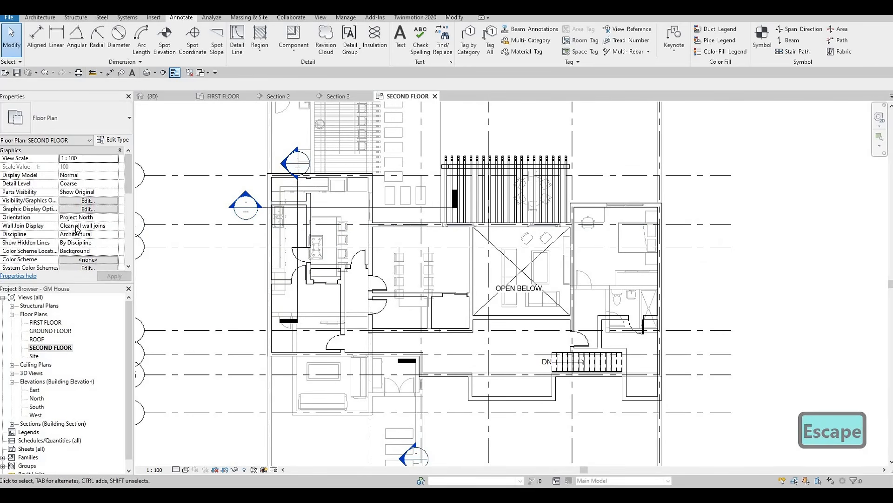
{"action": "scroll", "coordinate": [76, 234], "scroll_direction": "down", "scroll_amount": 5}
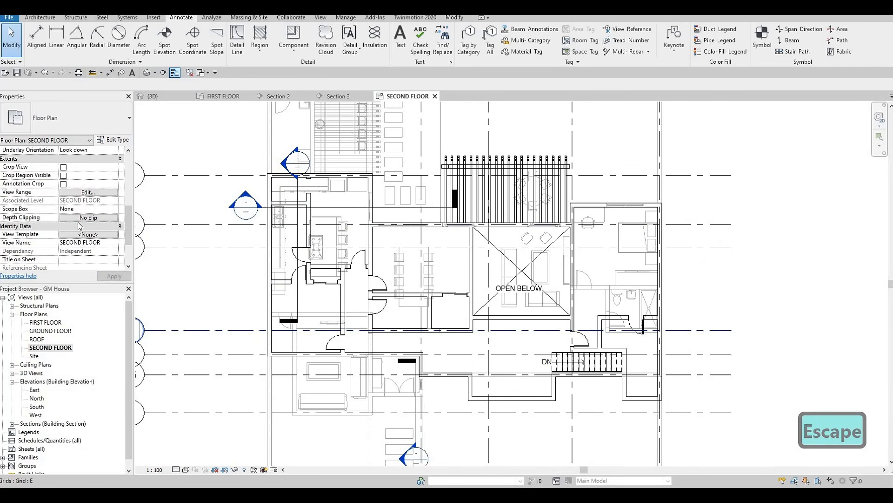
{"action": "left_click", "coordinate": [113, 184]}
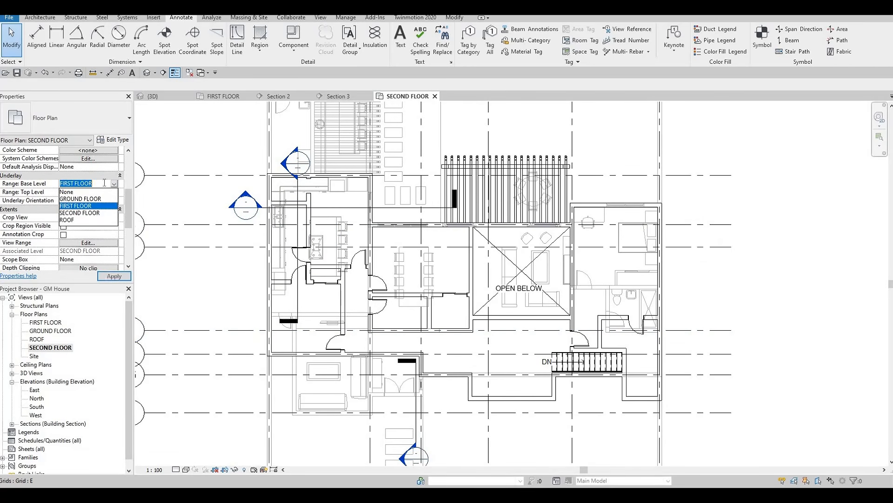
{"action": "left_click", "coordinate": [82, 186]}
{"action": "left_click", "coordinate": [82, 186]}
{"action": "left_click", "coordinate": [81, 192]}
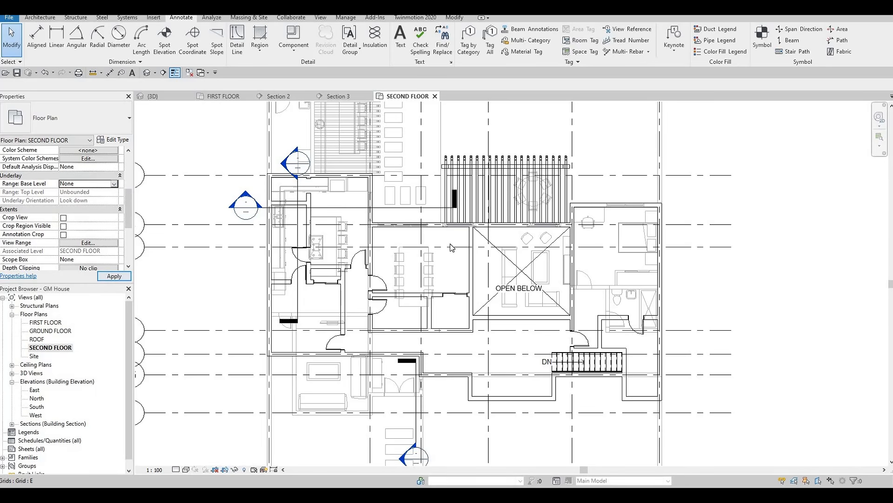
{"action": "key", "text": "Escape"}
{"action": "key", "text": "Escape"}
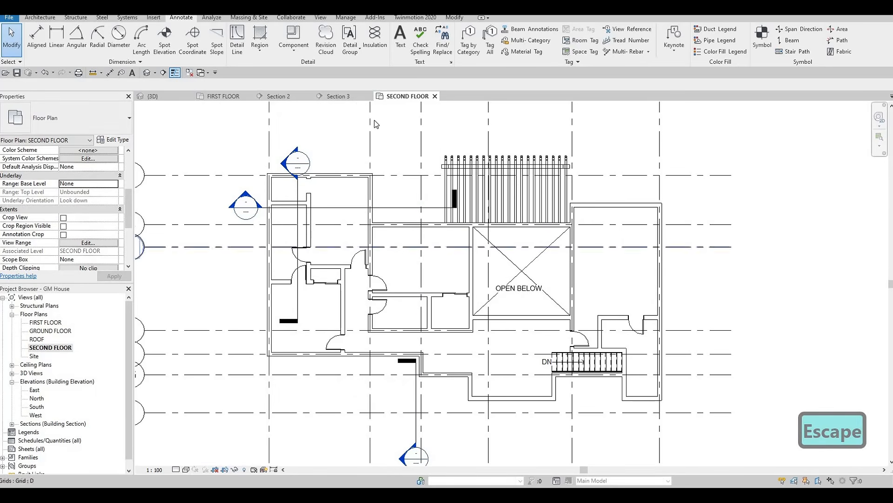
{"action": "left_click", "coordinate": [505, 249]}
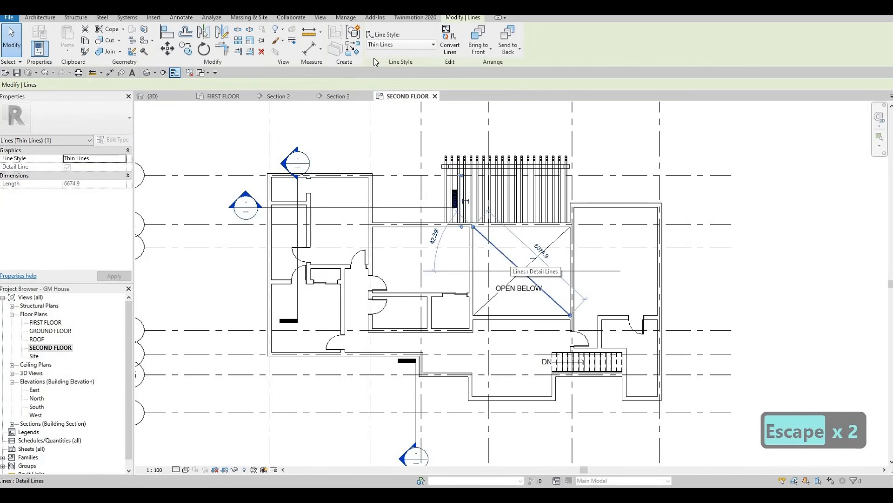
{"action": "left_click", "coordinate": [378, 45]}
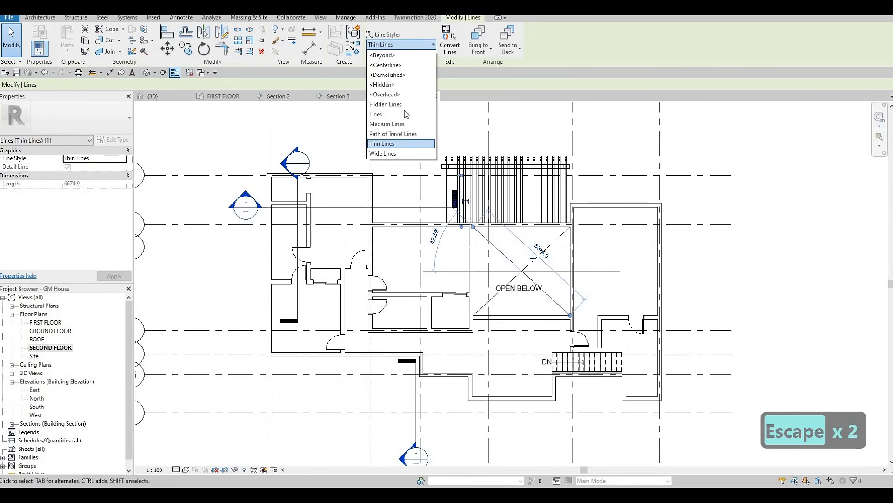
{"action": "key", "text": "Escape"}
{"action": "key", "text": "Escape"}
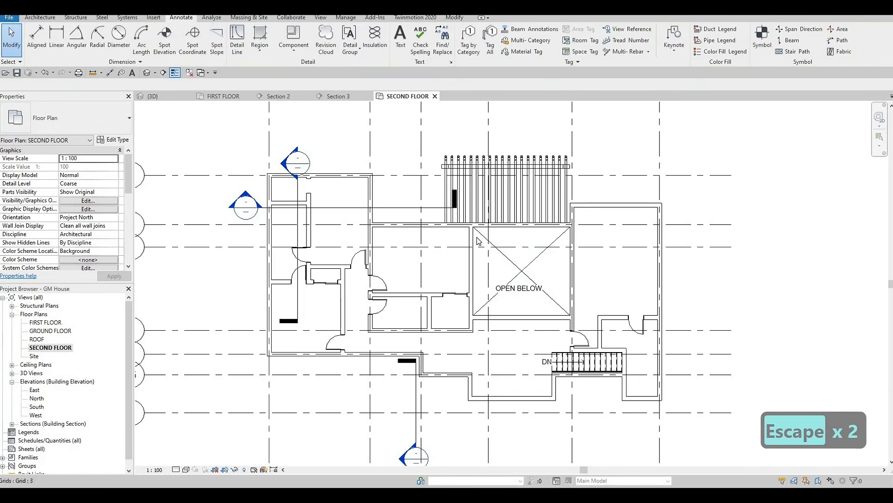
Step: Draw two closely spaced parallel detail lines in the <Demolished> style across the closet with the sliding door in the western wing
{"action": "left_click", "coordinate": [503, 254]}
{"action": "key", "text": "c"}
{"action": "key", "text": "s"}
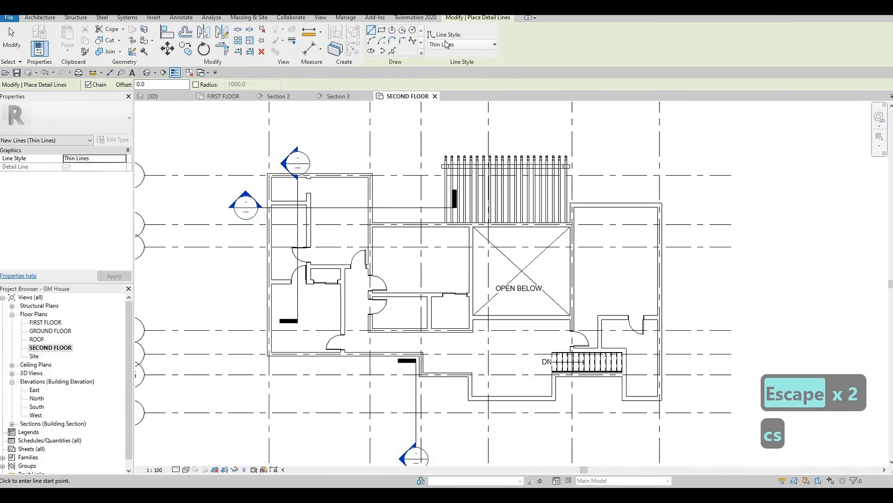
{"action": "left_click", "coordinate": [465, 44]}
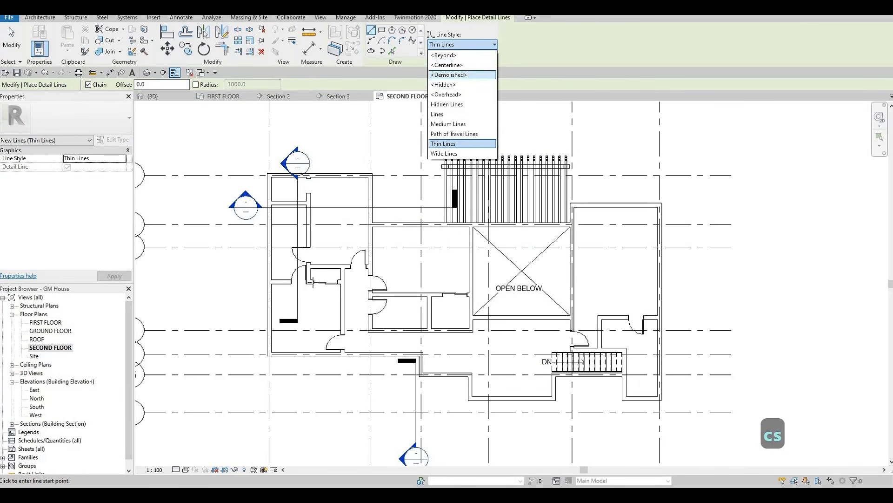
{"action": "left_click", "coordinate": [449, 74]}
{"action": "scroll", "coordinate": [314, 282], "scroll_direction": "up", "scroll_amount": 5}
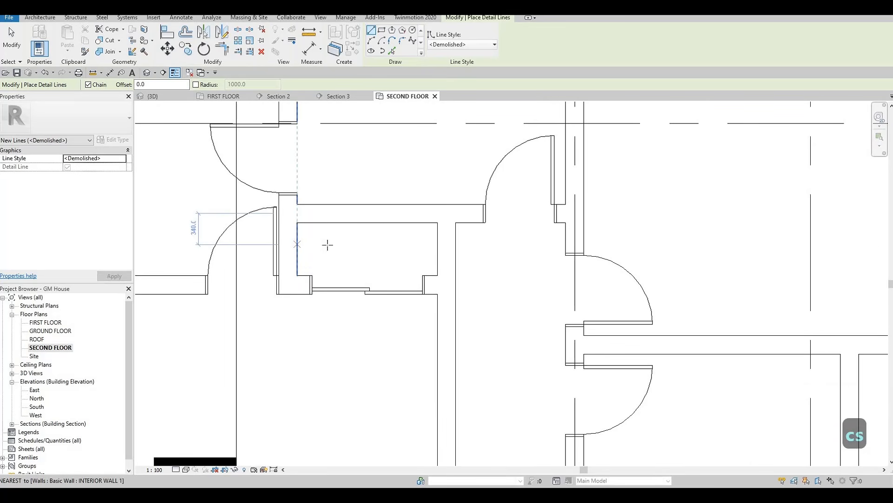
{"action": "left_click", "coordinate": [297, 244]}
{"action": "left_click", "coordinate": [437, 244]}
{"action": "key", "text": "Escape"}
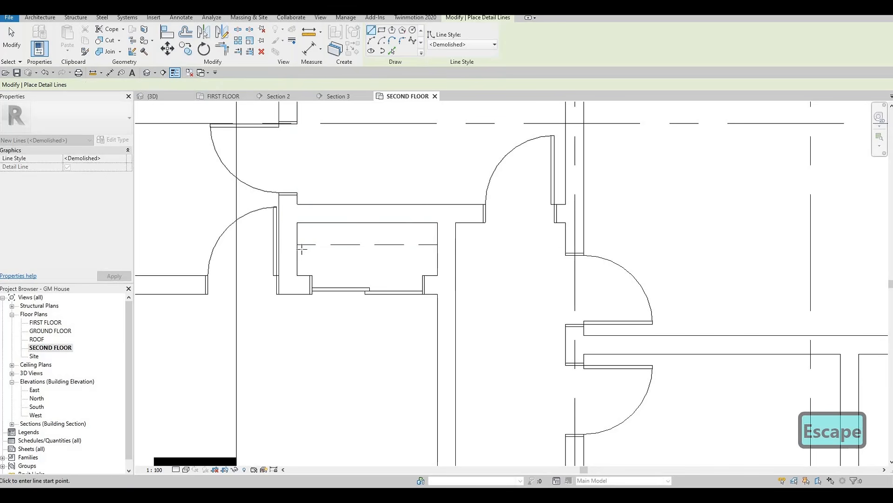
{"action": "left_click", "coordinate": [296, 248]}
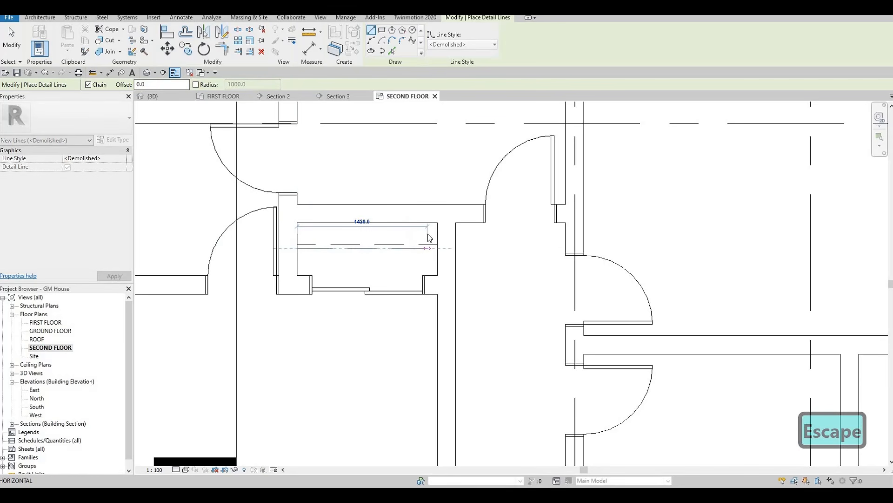
{"action": "key", "text": "Escape"}
Step: Draw an L-shaped <Demolished> detail line in the northwest closet, 1480 mm west from the partition and north to the exterior wall
{"action": "scroll", "coordinate": [383, 255], "scroll_direction": "down", "scroll_amount": 5}
{"action": "scroll", "coordinate": [331, 214], "scroll_direction": "up", "scroll_amount": 3}
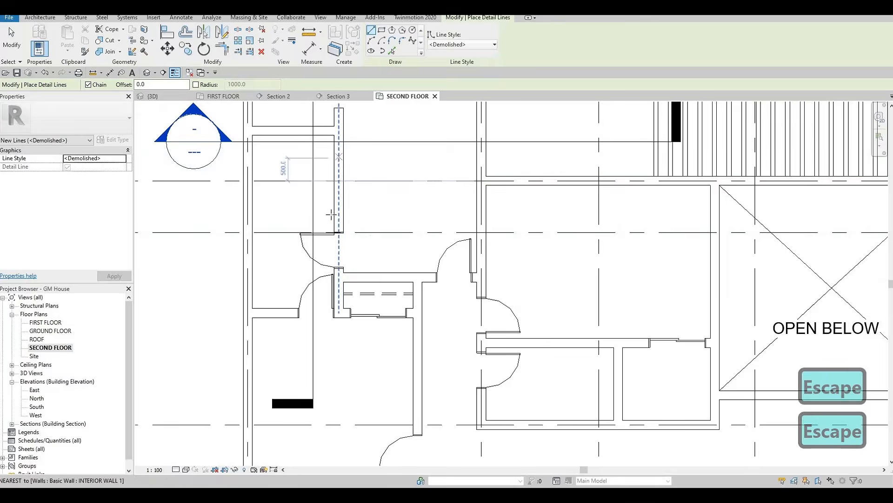
{"action": "scroll", "coordinate": [331, 214], "scroll_direction": "up", "scroll_amount": 4}
{"action": "left_click", "coordinate": [240, 199]}
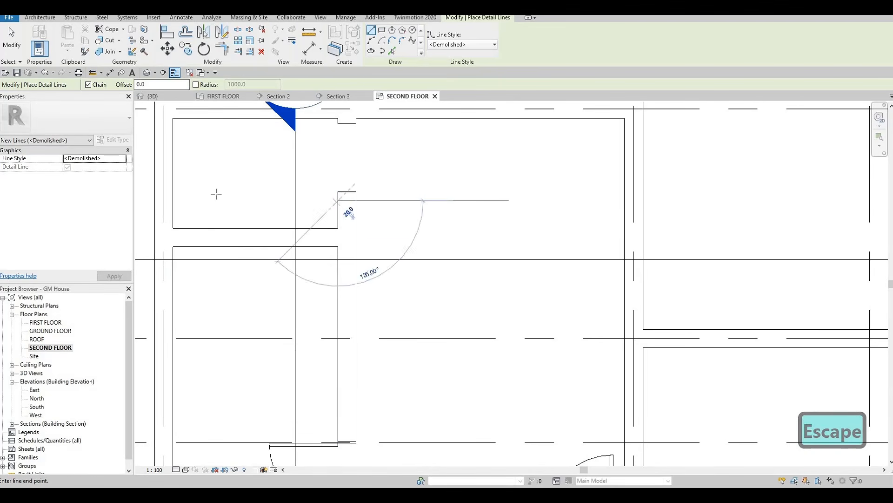
{"action": "left_click", "coordinate": [203, 201]}
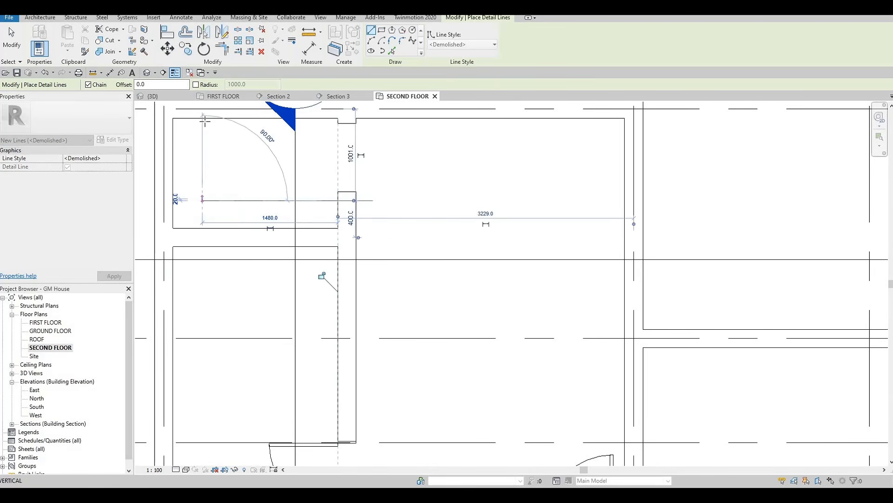
{"action": "left_click", "coordinate": [203, 120]}
{"action": "key", "text": "Escape"}
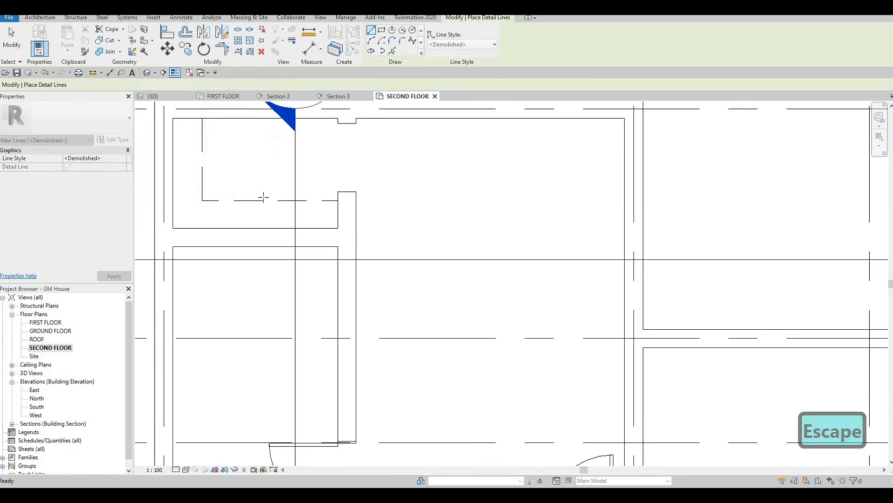
Step: Review the whole second-floor plan, from the western closets to the staircase wing, and leave the detail line command
{"action": "scroll", "coordinate": [409, 191], "scroll_direction": "down", "scroll_amount": 5}
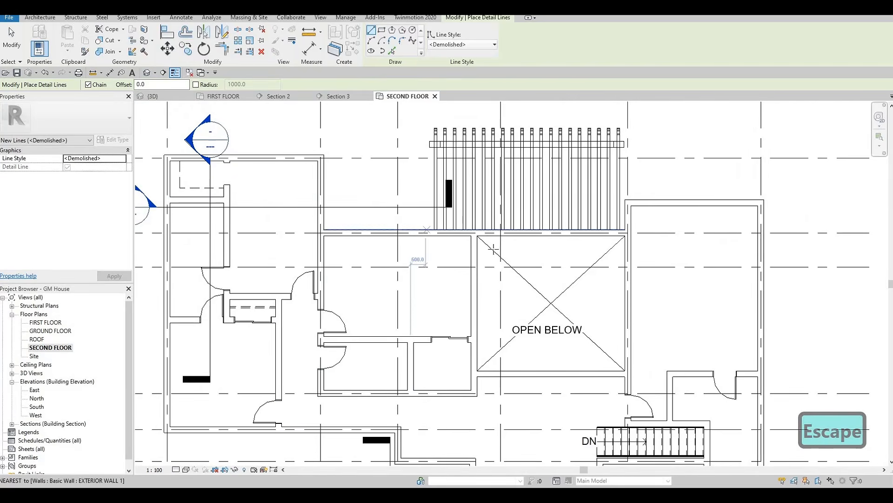
{"action": "scroll", "coordinate": [596, 323], "scroll_direction": "down", "scroll_amount": 2}
{"action": "middle_click_drag", "start_coordinate": [596, 323], "coordinate": [551, 221]}
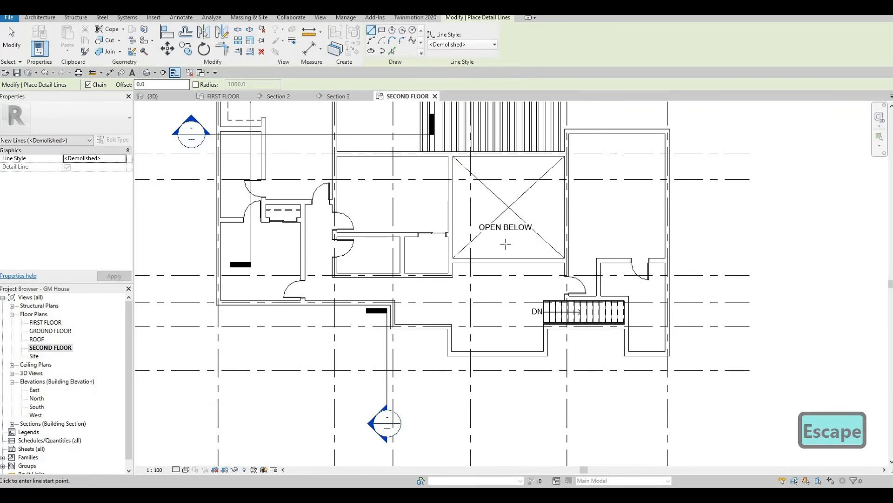
{"action": "middle_click_drag", "start_coordinate": [598, 241], "coordinate": [591, 285]}
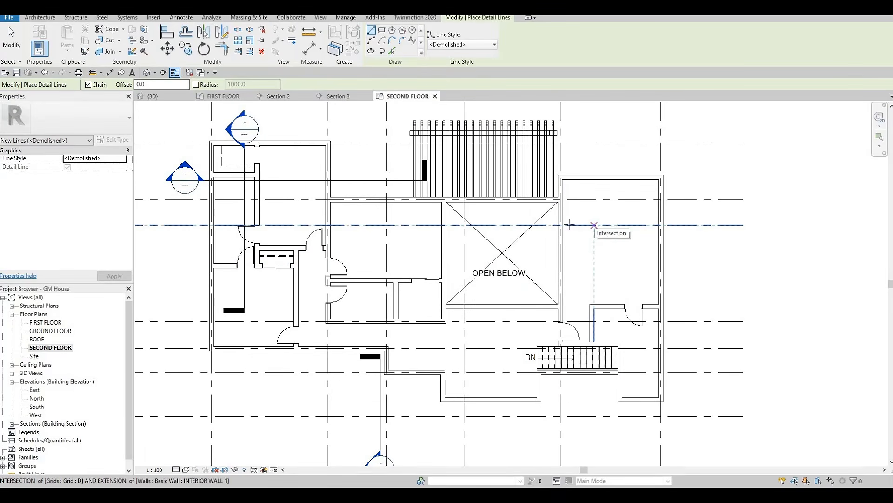
{"action": "middle_click_drag", "start_coordinate": [637, 212], "coordinate": [670, 203]}
{"action": "scroll", "coordinate": [669, 203], "scroll_direction": "down", "scroll_amount": 1}
{"action": "middle_click_drag", "start_coordinate": [338, 194], "coordinate": [414, 187]}
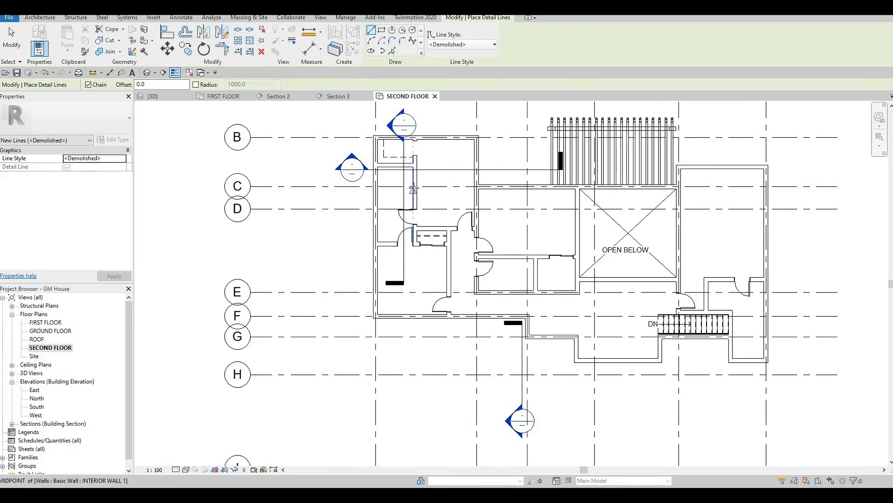
{"action": "scroll", "coordinate": [414, 188], "scroll_direction": "up", "scroll_amount": 2}
{"action": "middle_click_drag", "start_coordinate": [656, 254], "coordinate": [623, 263]}
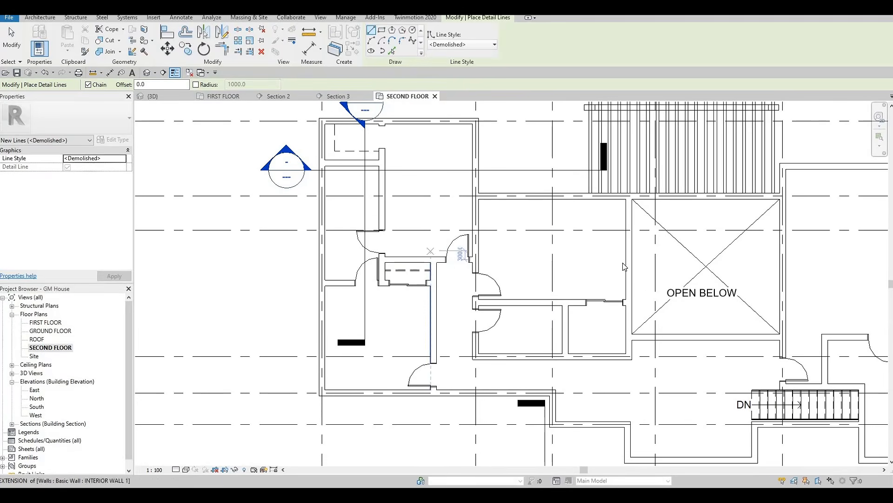
{"action": "key", "text": "Escape"}
{"action": "key", "text": "Escape"}
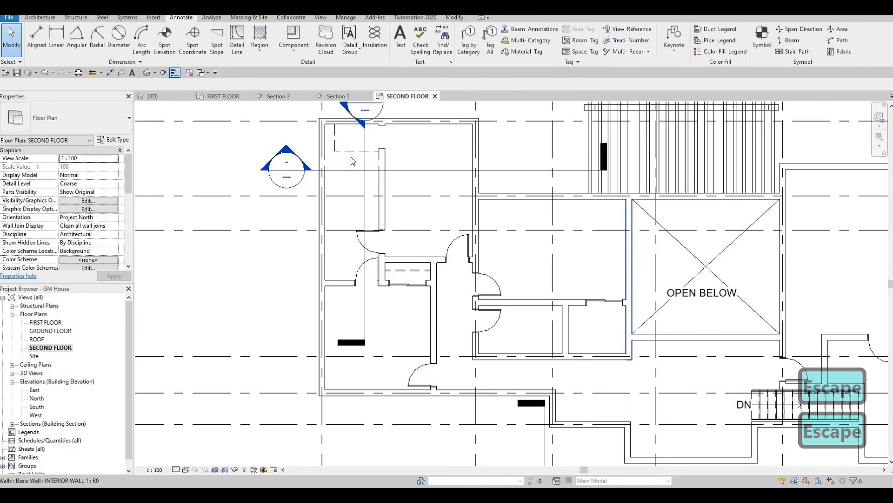
{"action": "left_click", "coordinate": [371, 152]}
{"action": "key", "text": "c"}
{"action": "key", "text": "w"}
{"action": "key", "text": "s"}
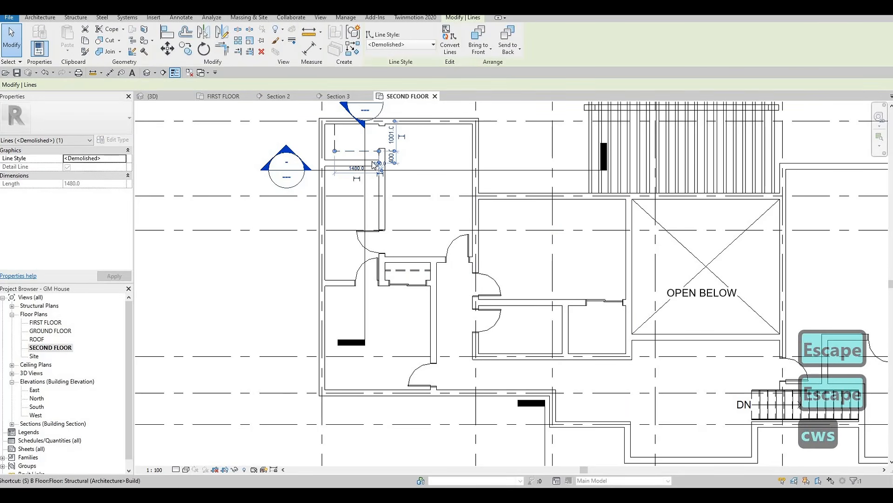
{"action": "key", "text": "Escape"}
{"action": "key", "text": "Escape"}
Step: Draw an L-shaped <Demolished> detail line in the small room beside the open-below area, 1200 mm south and about 1393 mm east to the wall
{"action": "key", "text": "c"}
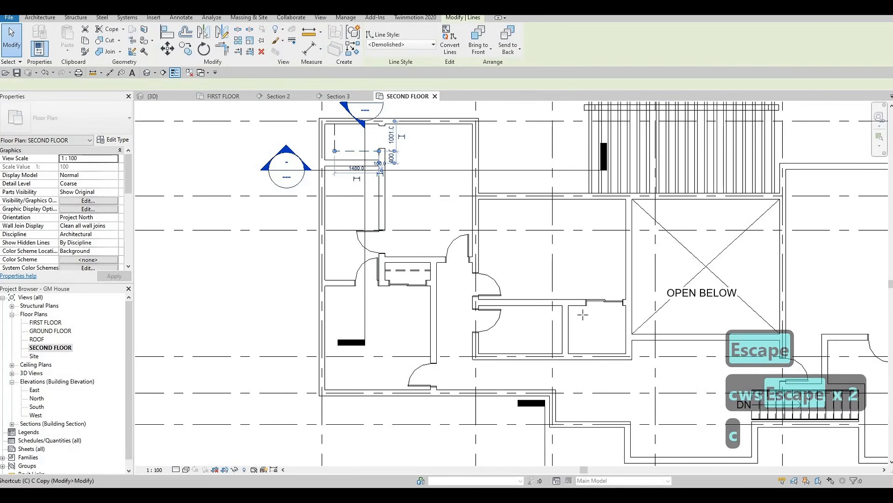
{"action": "key", "text": "s"}
{"action": "scroll", "coordinate": [533, 255], "scroll_direction": "up", "scroll_amount": 2}
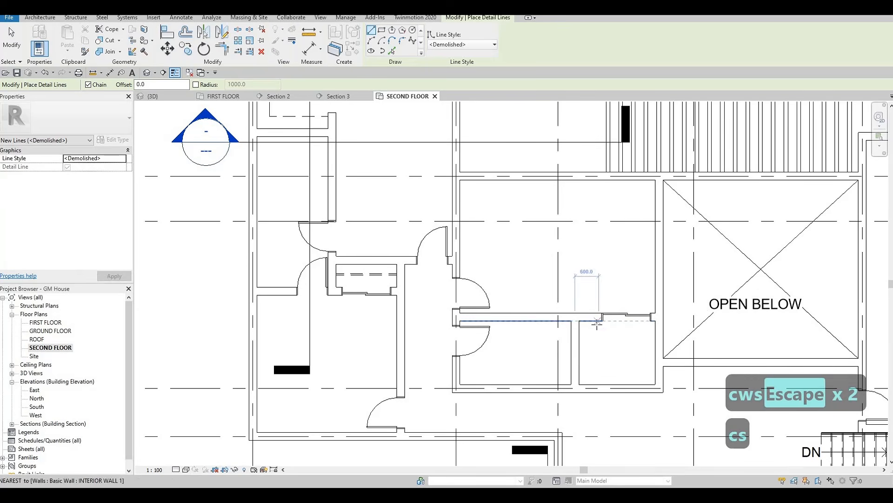
{"action": "left_click", "coordinate": [597, 322]}
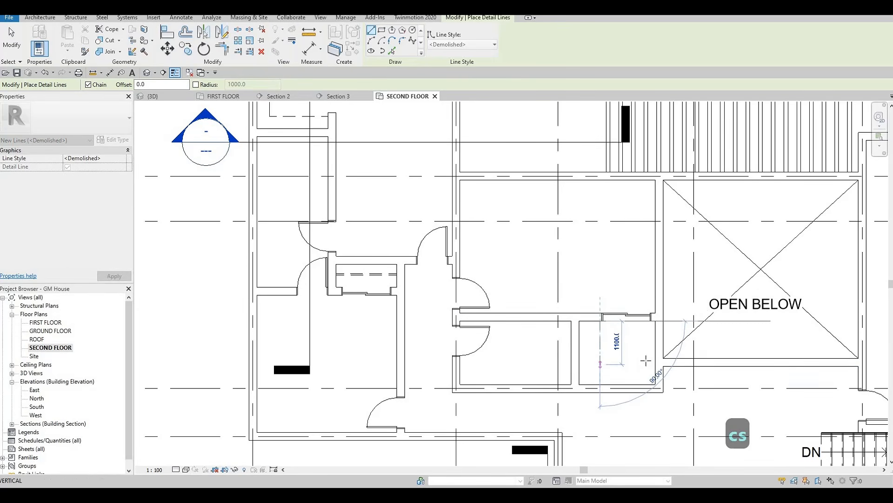
{"action": "left_click", "coordinate": [599, 364]}
{"action": "left_click", "coordinate": [657, 364]}
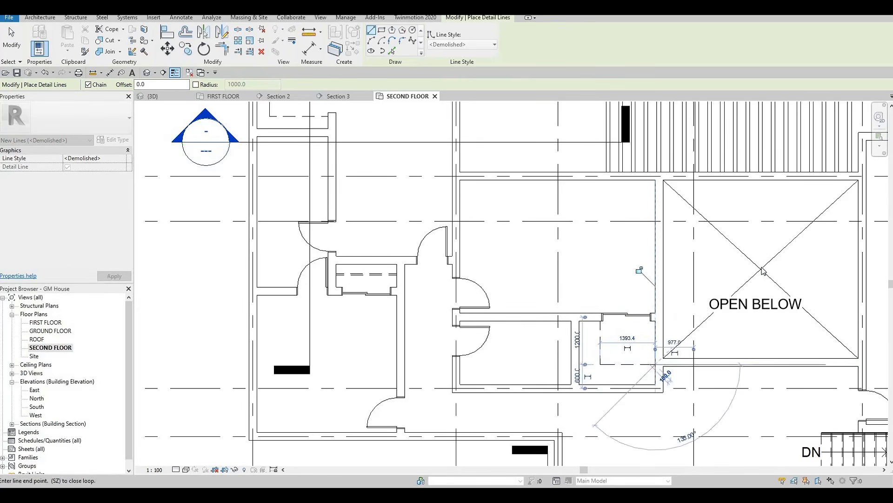
{"action": "key", "text": "Escape"}
{"action": "key", "text": "Escape"}
{"action": "key", "text": "Escape"}
Step: Draw an L-shaped detail line in the Thin Lines style just outside the small room's dashed lines, ending at its east wall
{"action": "left_click", "coordinate": [760, 268]}
{"action": "key", "text": "c"}
{"action": "key", "text": "s"}
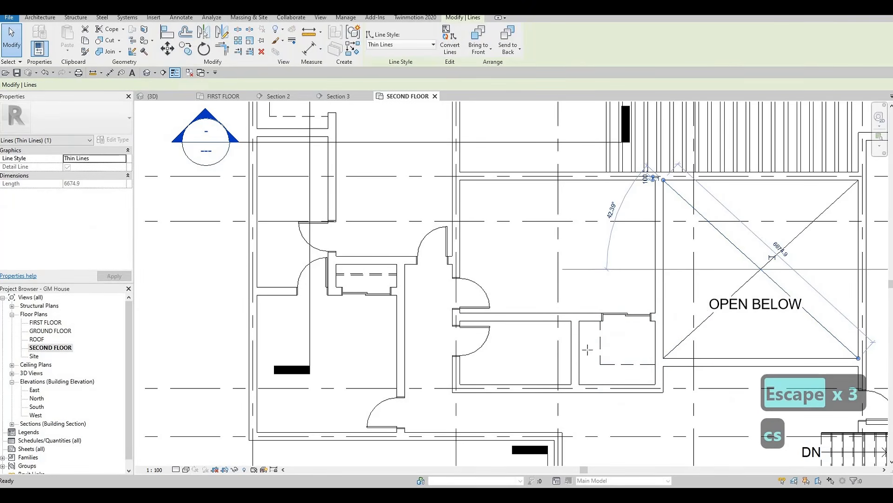
{"action": "scroll", "coordinate": [630, 325], "scroll_direction": "up", "scroll_amount": 4}
{"action": "left_click", "coordinate": [555, 383]}
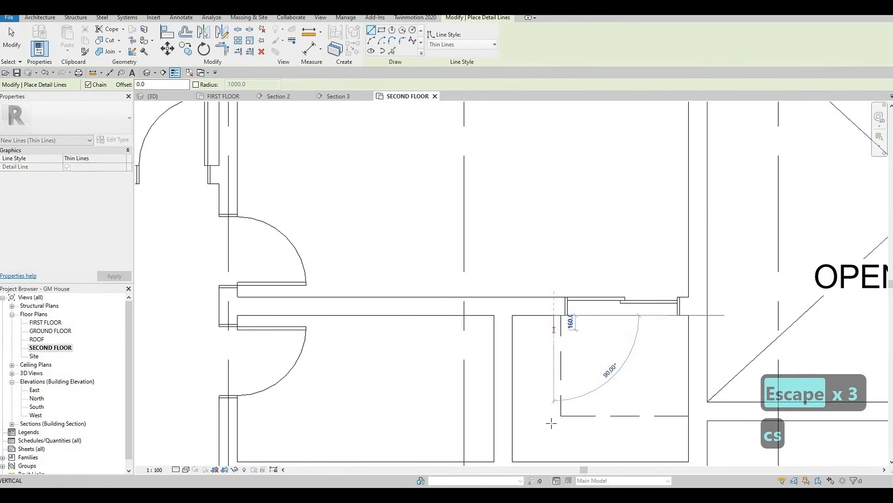
{"action": "left_click", "coordinate": [663, 423]}
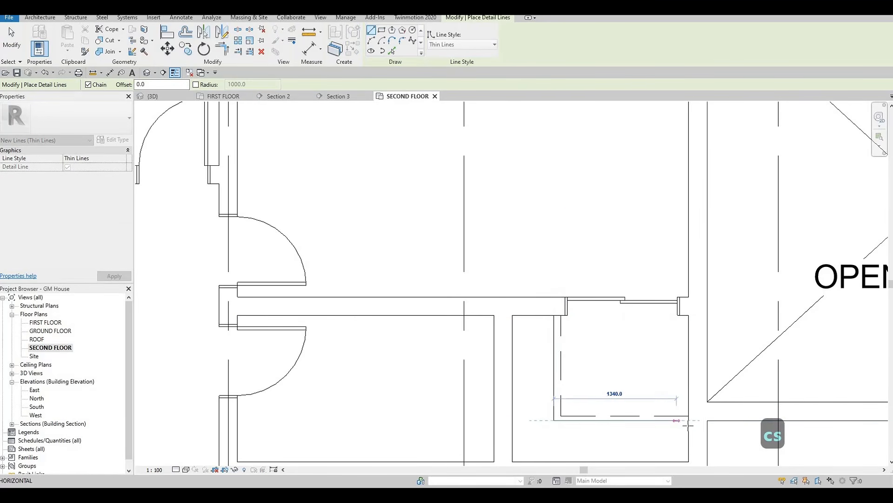
{"action": "left_click", "coordinate": [689, 424]}
{"action": "key", "text": "Escape"}
{"action": "key", "text": "Escape"}
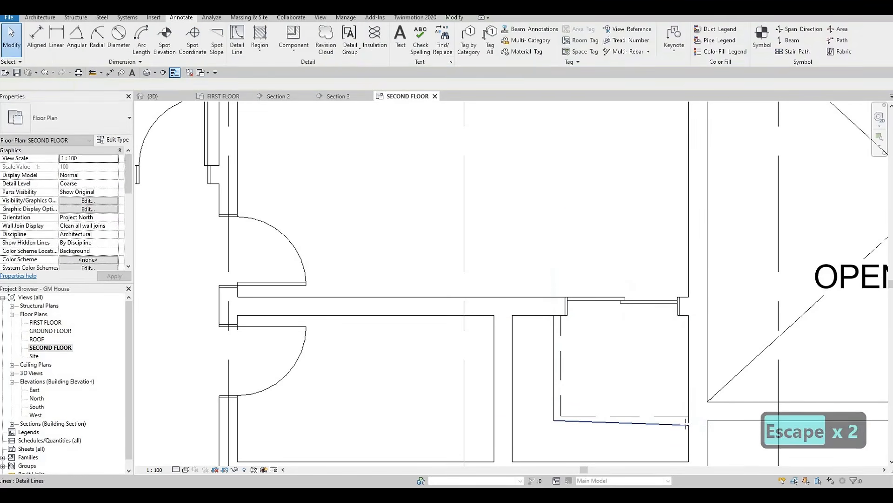
{"action": "key", "text": "Escape"}
{"action": "key", "text": "Escape"}
{"action": "key", "text": "Escape"}
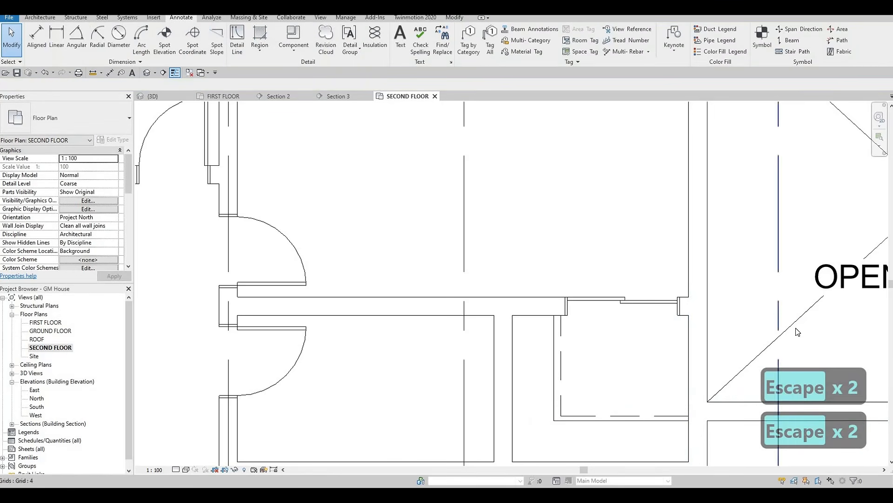
Step: Draw an L-shaped Thin Lines detail line just inside the northwest closet's dashed lines, 840 mm south from the exterior wall and east to the partition
{"action": "key", "text": "c"}
{"action": "key", "text": "s"}
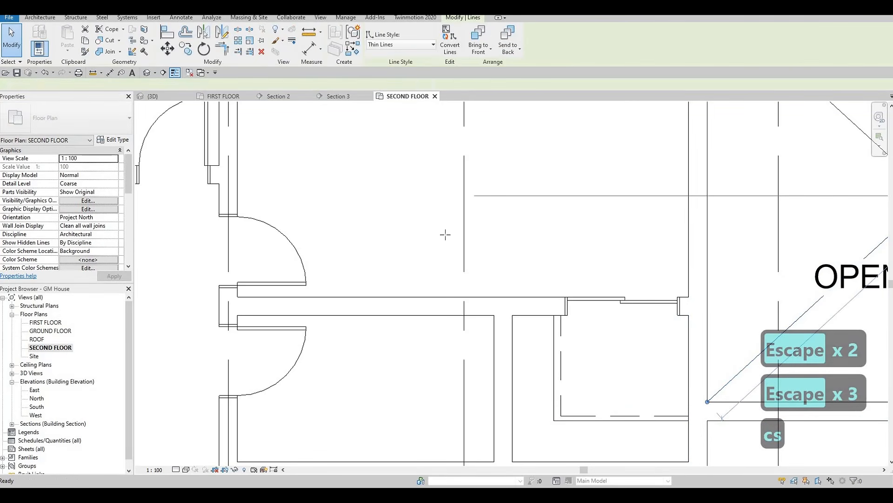
{"action": "scroll", "coordinate": [444, 235], "scroll_direction": "down", "scroll_amount": 4}
{"action": "scroll", "coordinate": [399, 280], "scroll_direction": "down", "scroll_amount": 1}
{"action": "middle_click_drag", "start_coordinate": [398, 280], "coordinate": [449, 440]}
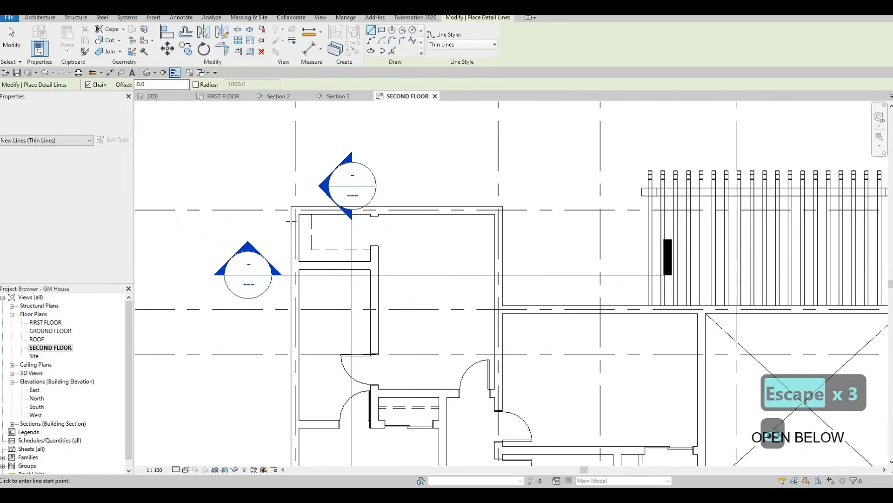
{"action": "scroll", "coordinate": [316, 216], "scroll_direction": "up", "scroll_amount": 7}
{"action": "left_click", "coordinate": [300, 194]}
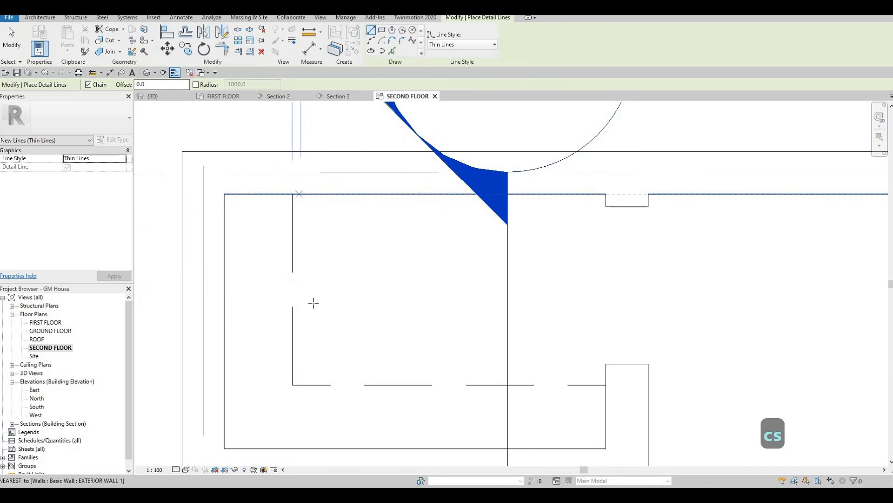
{"action": "left_click", "coordinate": [301, 372]}
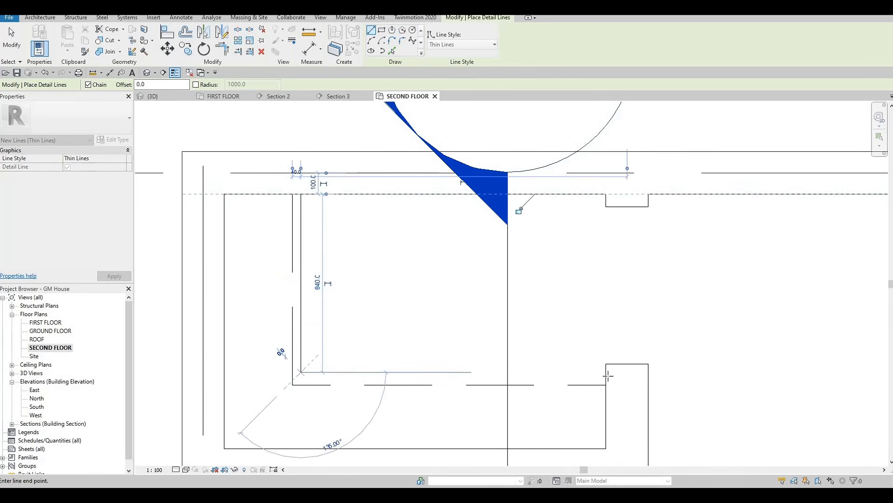
{"action": "key", "text": "Escape"}
{"action": "scroll", "coordinate": [439, 237], "scroll_direction": "down", "scroll_amount": 3}
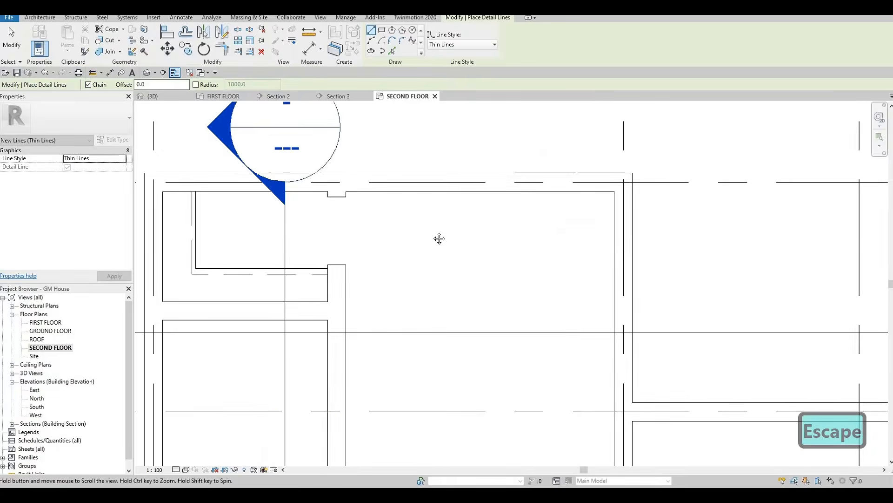
Step: Leave the detail line command and nudge the north-south dashed line in the small room beside the open-below area three increments west
{"action": "scroll", "coordinate": [469, 291], "scroll_direction": "up", "scroll_amount": 6}
{"action": "scroll", "coordinate": [426, 245], "scroll_direction": "down", "scroll_amount": 6}
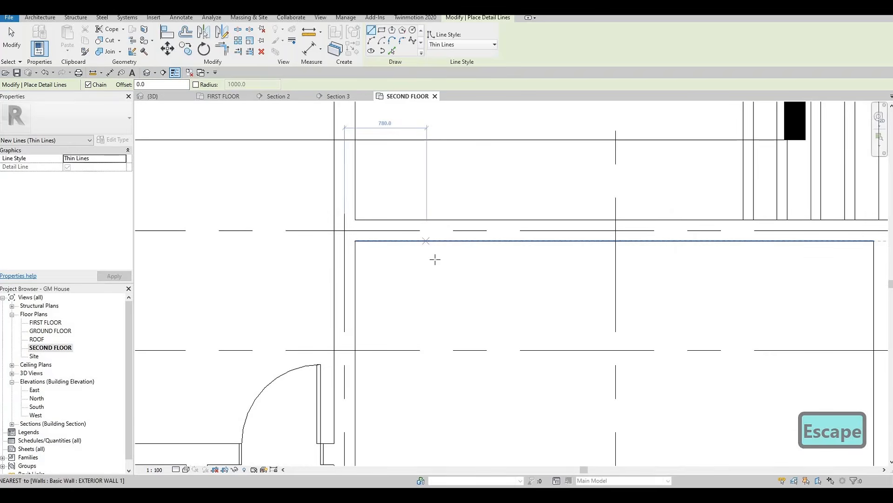
{"action": "scroll", "coordinate": [411, 267], "scroll_direction": "up", "scroll_amount": 5}
{"action": "key", "text": "Escape"}
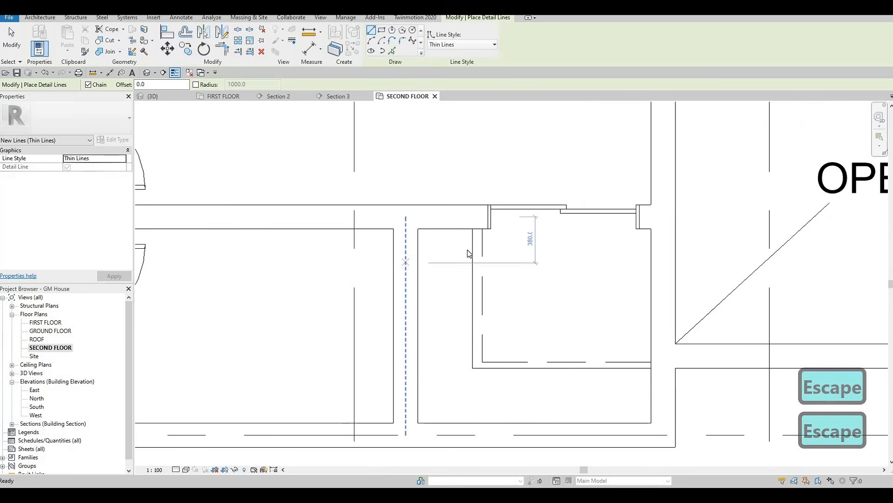
{"action": "left_click", "coordinate": [480, 249]}
{"action": "key", "text": "Escape"}
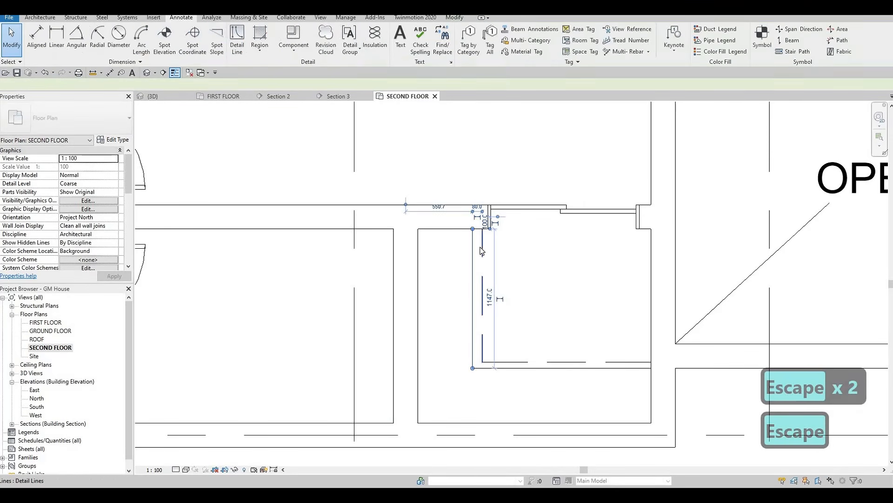
{"action": "left_click", "coordinate": [478, 245]}
{"action": "key", "text": "Left"}
{"action": "key", "text": "Left"}
{"action": "key", "text": "Left"}
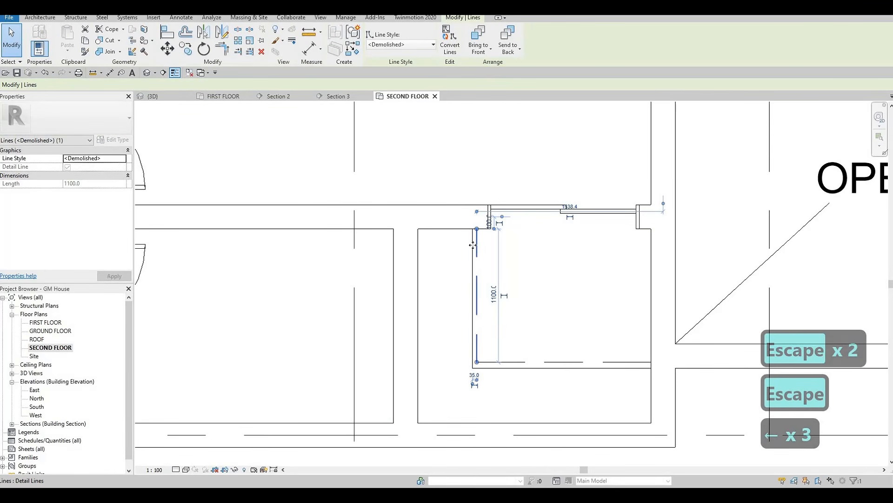
Step: Move both thin lines in the small room to the inner side of the dashed lines, 40 mm away from them
{"action": "scroll", "coordinate": [473, 244], "scroll_direction": "up", "scroll_amount": 2}
{"action": "left_click", "coordinate": [486, 247]}
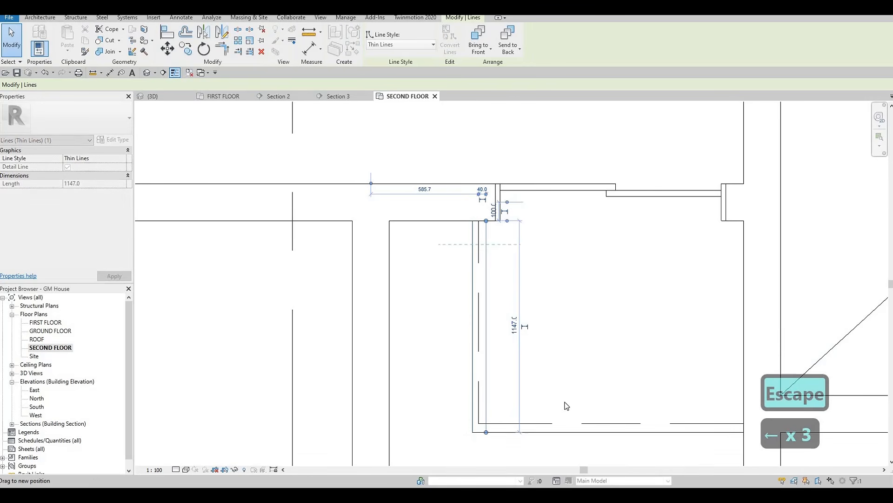
{"action": "left_click_drag", "start_coordinate": [578, 432], "coordinate": [576, 421]}
{"action": "scroll", "coordinate": [495, 317], "scroll_direction": "down", "scroll_amount": 3}
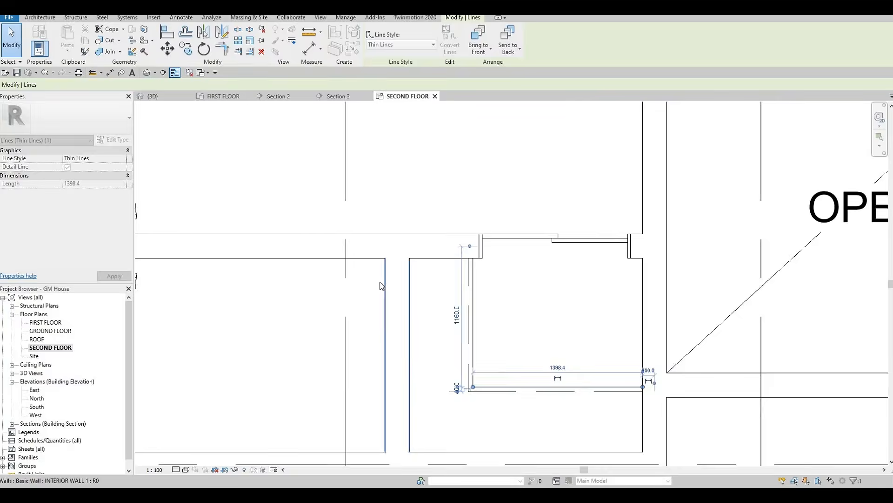
{"action": "key", "text": "Escape"}
{"action": "key", "text": "Escape"}
Step: Shorten the interior wall east of the open-below area to grid D, and extend the short exterior wall north of it down to grid D
{"action": "scroll", "coordinate": [402, 325], "scroll_direction": "down", "scroll_amount": 2}
{"action": "scroll", "coordinate": [403, 324], "scroll_direction": "down", "scroll_amount": 2}
{"action": "key", "text": "Escape"}
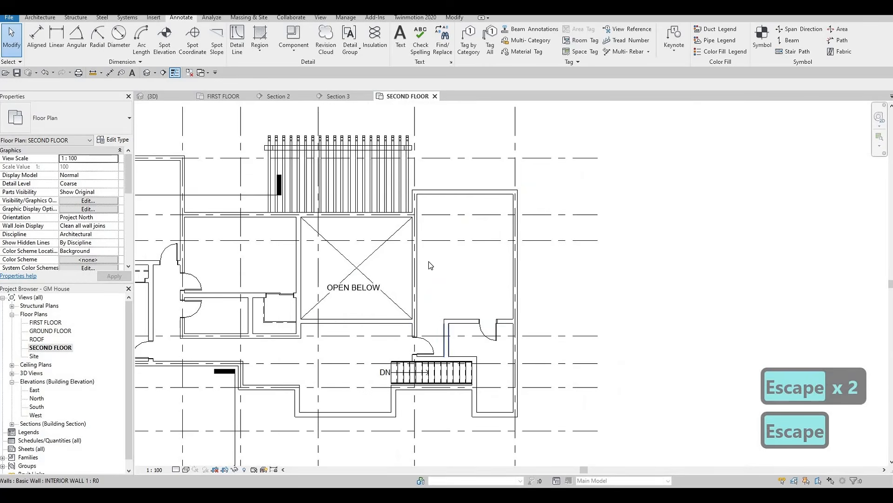
{"action": "middle_click_drag", "start_coordinate": [439, 239], "coordinate": [446, 253]}
{"action": "key", "text": "Escape"}
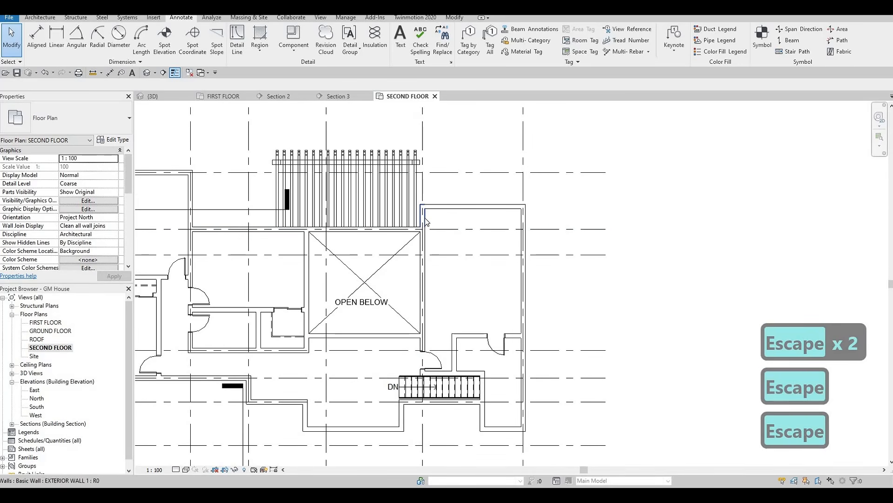
{"action": "left_click", "coordinate": [427, 222]}
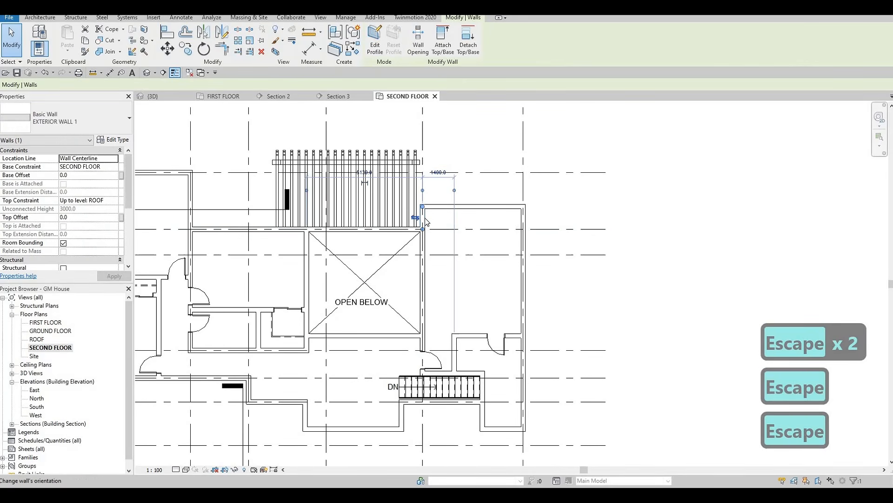
{"action": "left_click", "coordinate": [424, 244]}
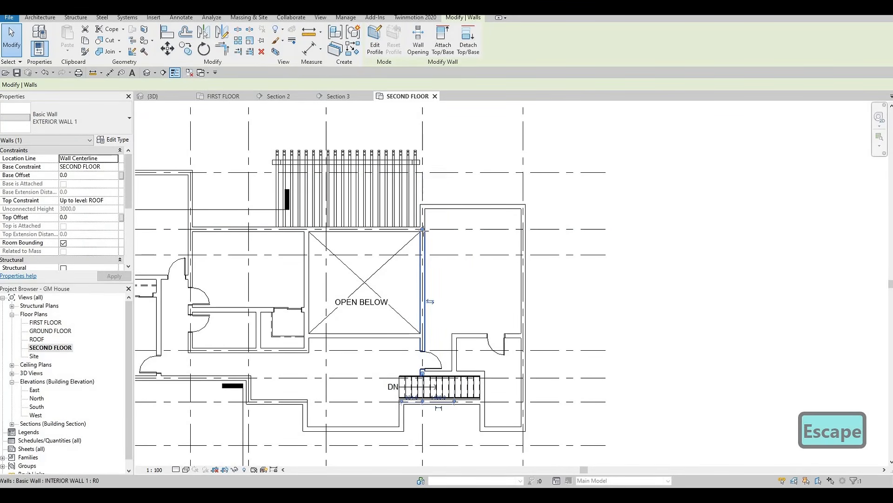
{"action": "left_click_drag", "start_coordinate": [422, 230], "coordinate": [423, 255]}
{"action": "key", "text": "Escape"}
{"action": "left_click", "coordinate": [421, 218]}
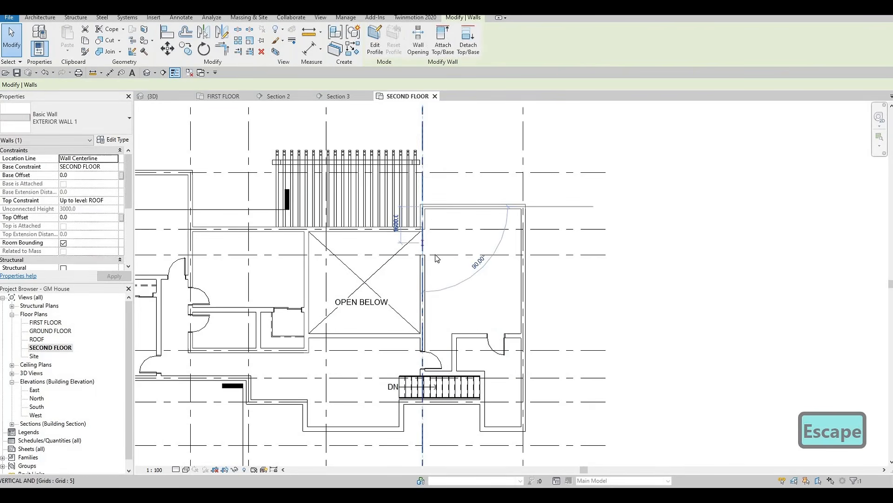
{"action": "key", "text": "Escape"}
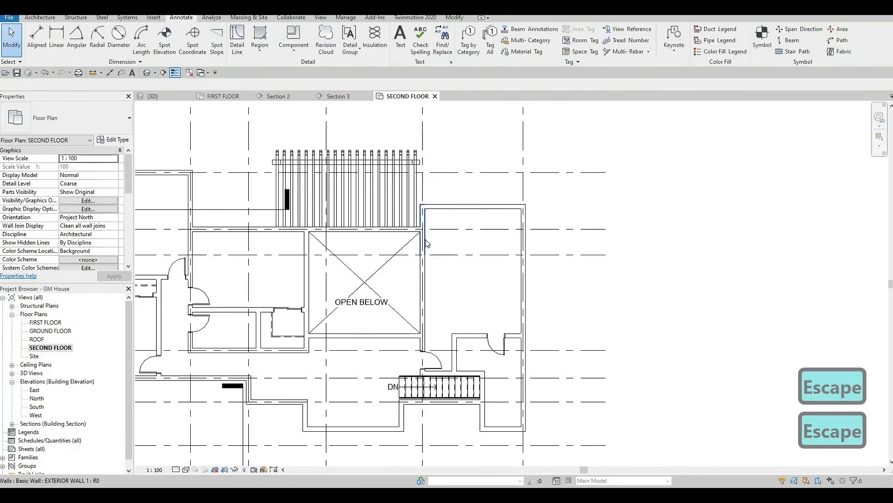
Step: Draw an L-shaped EXTERIOR WALL 1 from grids 5 and D, about 2400 mm east along grid D and north to the exterior wall
{"action": "left_click", "coordinate": [425, 240]}
{"action": "key", "text": "c"}
{"action": "key", "text": "s"}
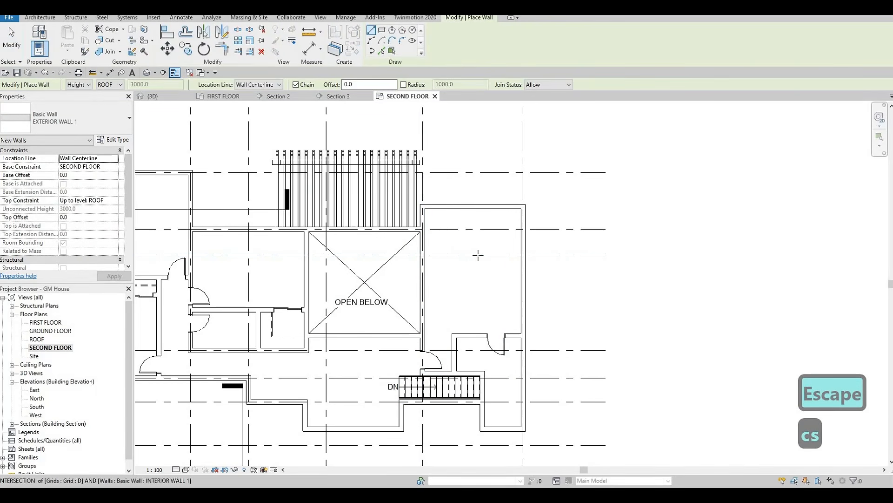
{"action": "left_click", "coordinate": [425, 255]}
{"action": "left_click", "coordinate": [477, 254]}
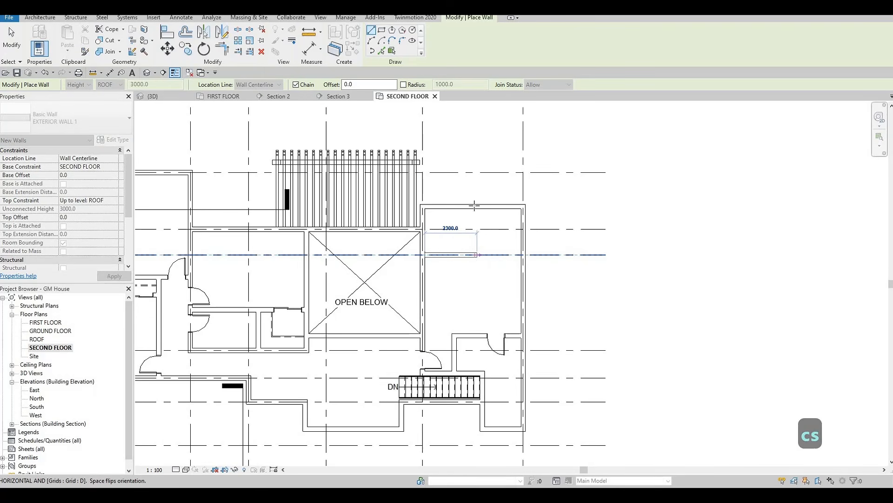
{"action": "left_click", "coordinate": [476, 206]}
{"action": "key", "text": "Escape"}
{"action": "key", "text": "Escape"}
Step: Nudge the new north-south exterior wall east to 2560 mm from grid 5
{"action": "left_click", "coordinate": [477, 227]}
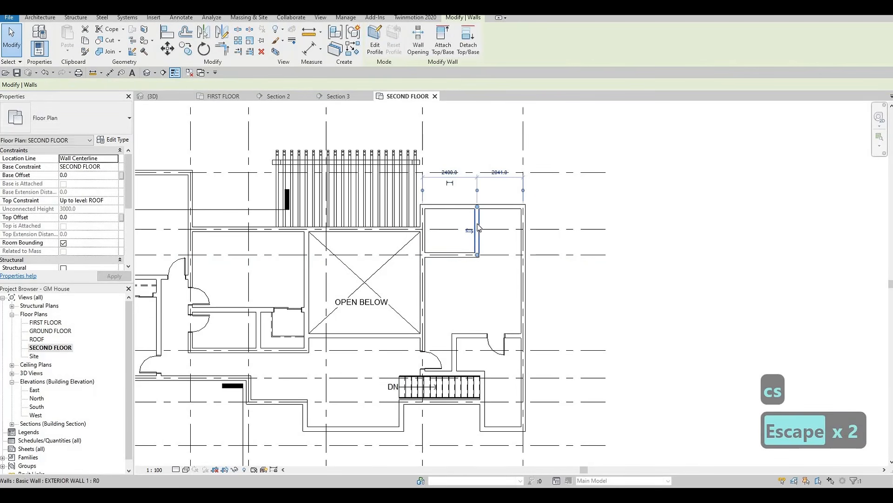
{"action": "key", "text": "Right"}
{"action": "key", "text": "Right"}
{"action": "key", "text": "Right"}
{"action": "key", "text": "Right"}
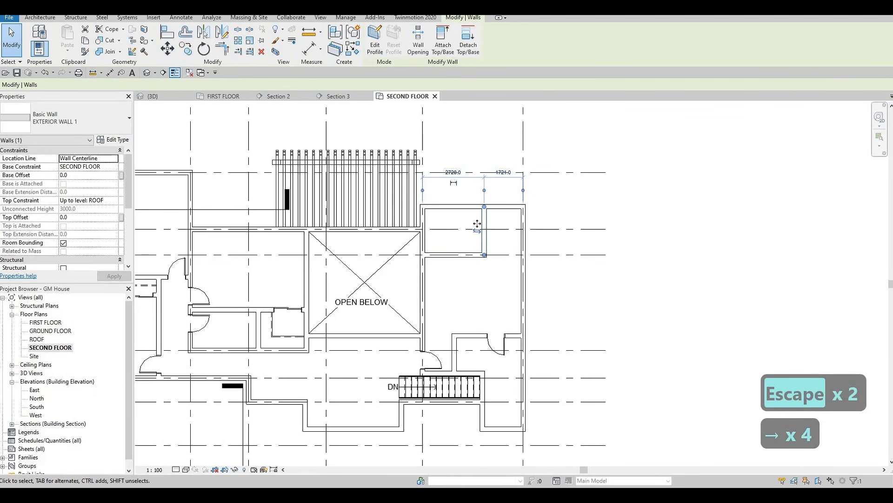
{"action": "key", "text": "Left"}
{"action": "key", "text": "Left"}
{"action": "key", "text": "Escape"}
{"action": "key", "text": "Escape"}
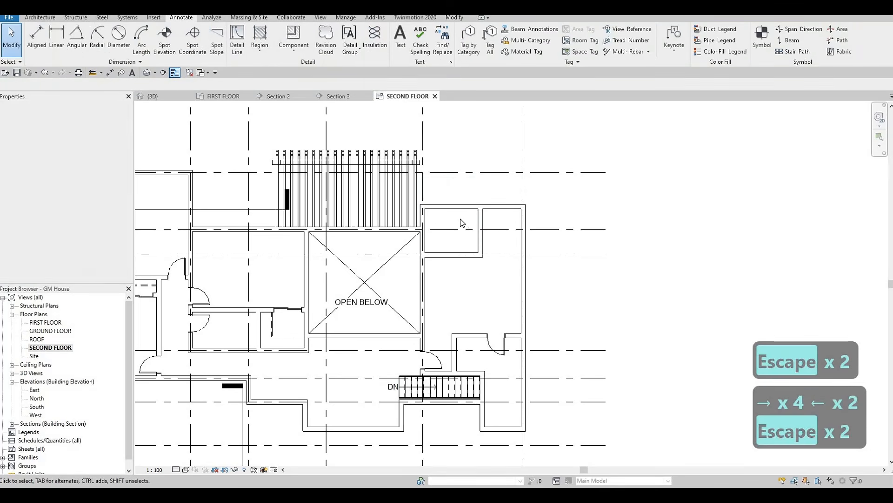
Step: Trim the exterior walls at the new wall's north end and at the open-below area's northeast corner, removing the leftover outer corner
{"action": "key", "text": "t"}
{"action": "key", "text": "r"}
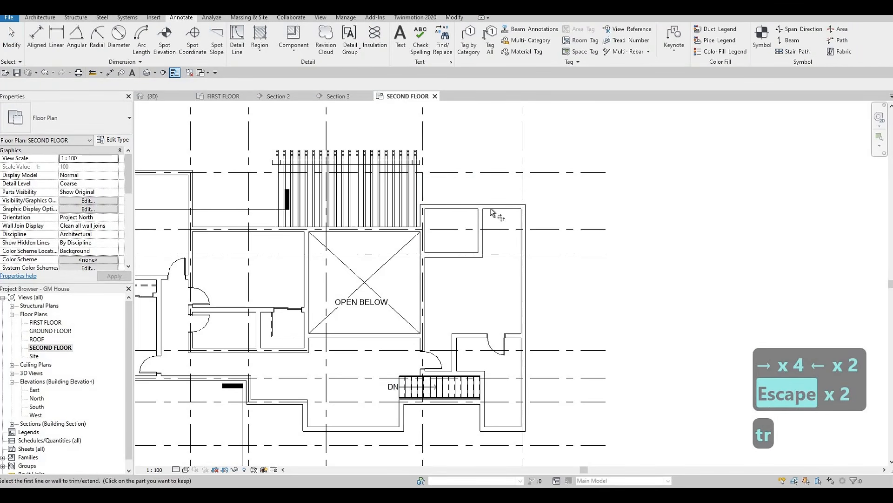
{"action": "left_click", "coordinate": [414, 231]}
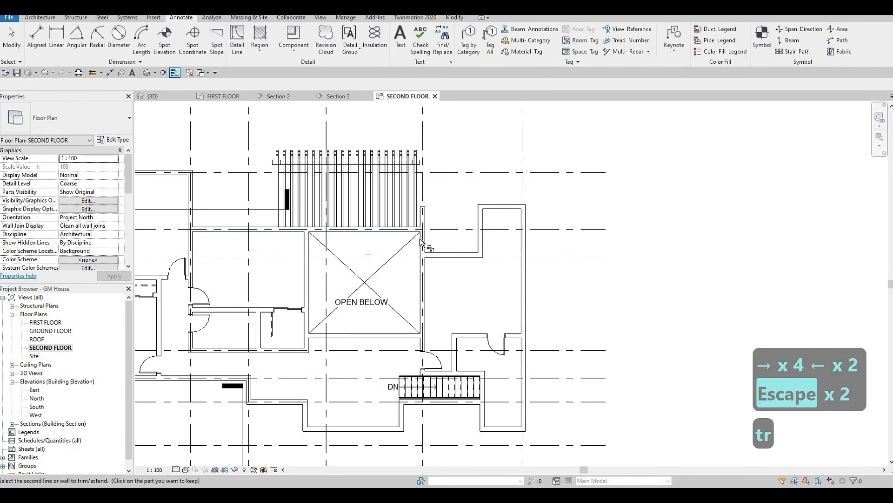
{"action": "left_click", "coordinate": [424, 243]}
{"action": "key", "text": "Escape"}
{"action": "key", "text": "Escape"}
{"action": "key", "text": "Escape"}
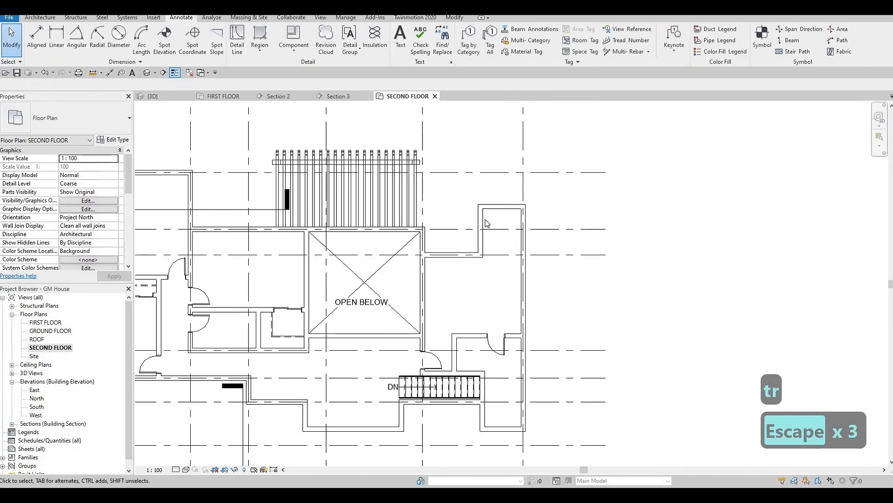
Step: Set the new north-south exterior wall's distance to the easternmost grid to 1800 mm
{"action": "left_click", "coordinate": [481, 228]}
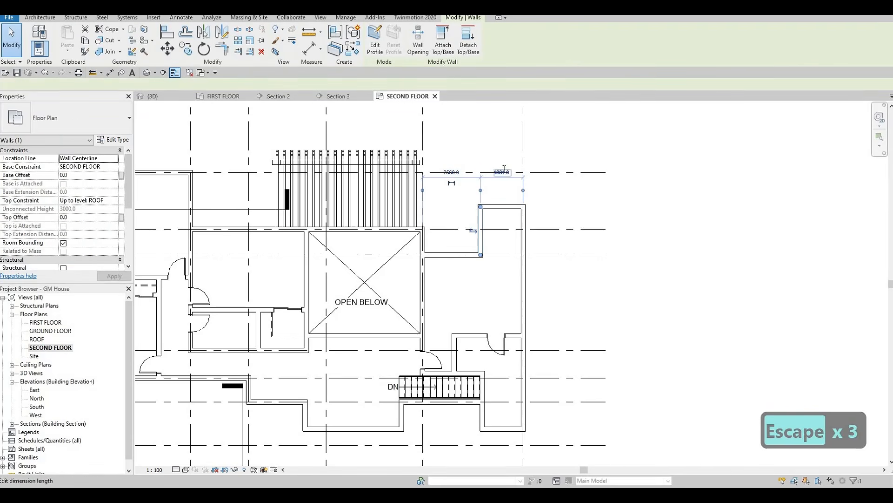
{"action": "left_click", "coordinate": [493, 171]}
{"action": "type", "text": "1800"}
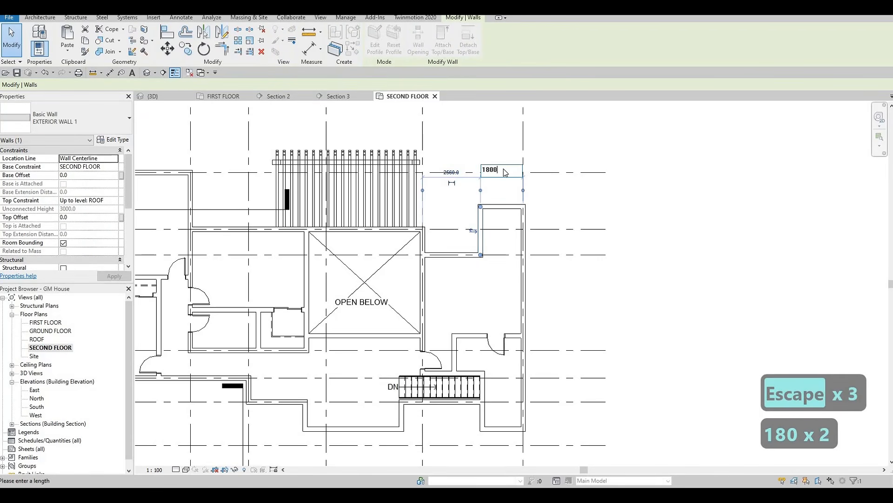
{"action": "key", "text": "Return"}
{"action": "key", "text": "Escape"}
{"action": "key", "text": "Escape"}
{"action": "key", "text": "Escape"}
{"action": "key", "text": "Escape"}
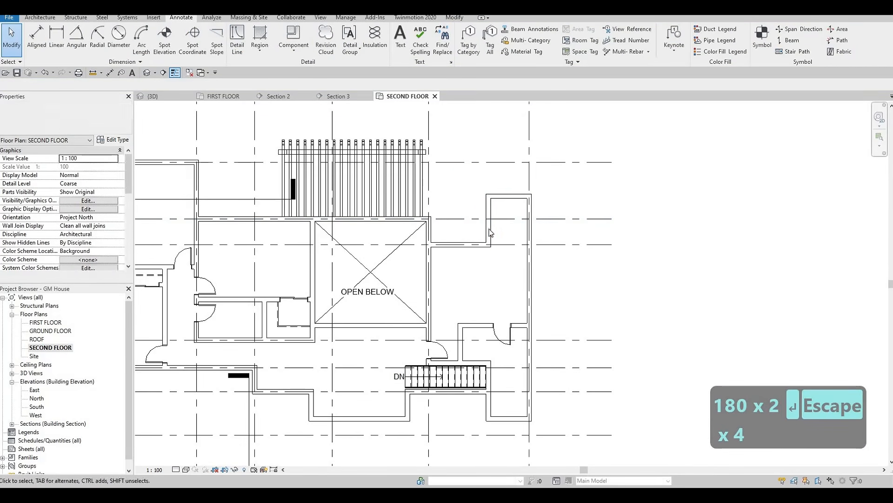
Step: Set the distance between the new north-south exterior wall and the easternmost grid to 2000 mm
{"action": "middle_click_drag", "start_coordinate": [412, 198], "coordinate": [413, 197]}
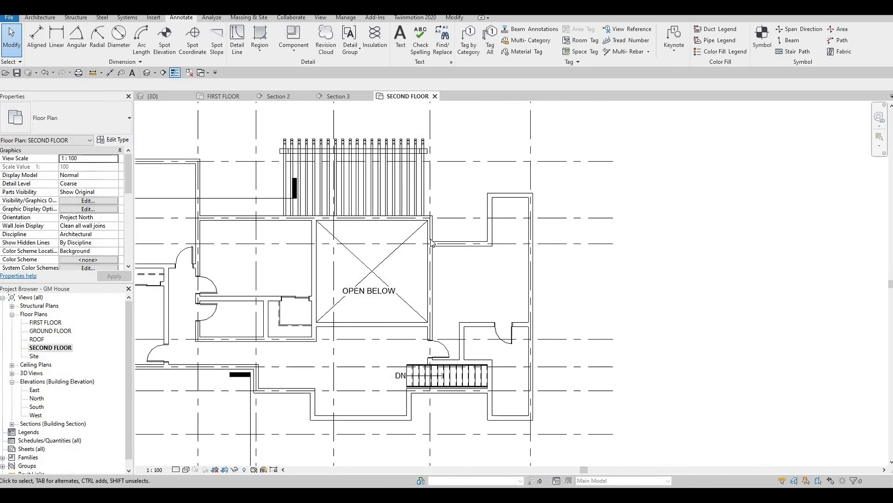
{"action": "left_click", "coordinate": [490, 219]}
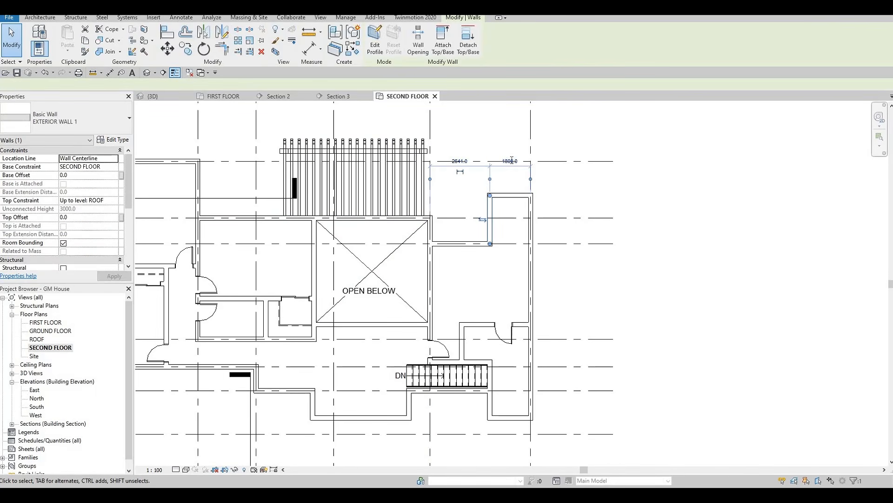
{"action": "left_click", "coordinate": [510, 159]}
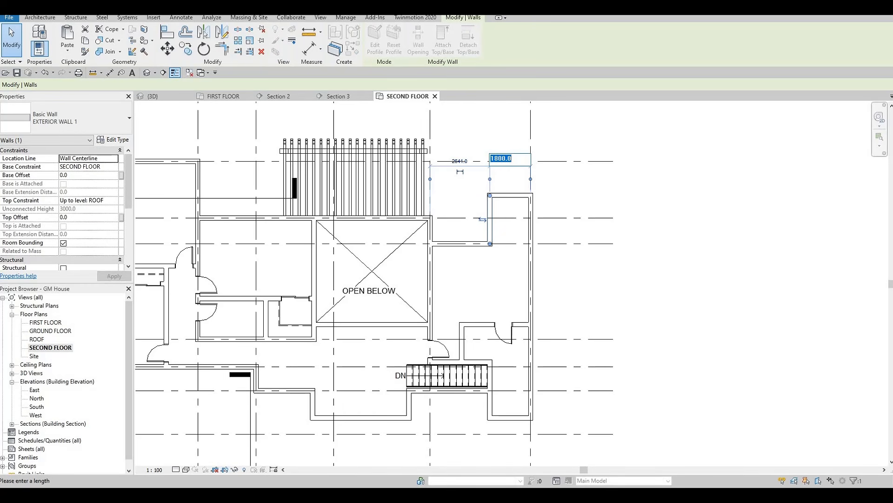
{"action": "key", "text": "Return"}
{"action": "key", "text": "Escape"}
{"action": "key", "text": "Escape"}
{"action": "key", "text": "Escape"}
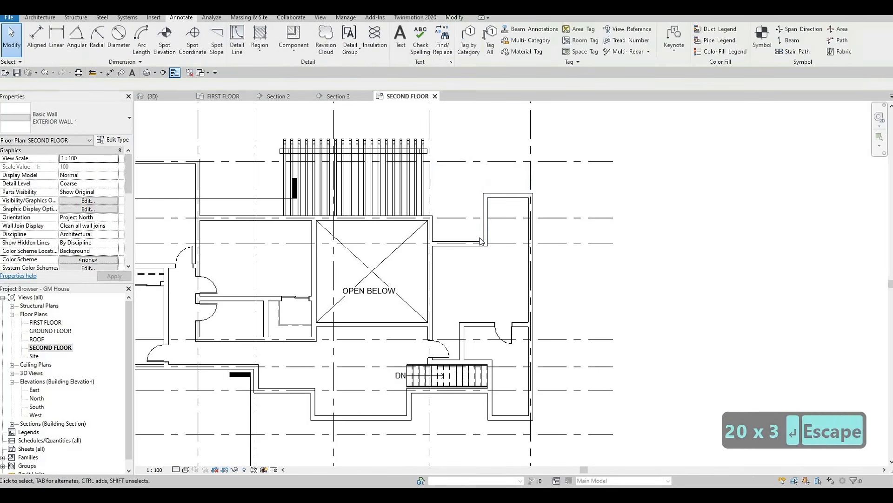
Step: Set the distance between the new north-south exterior wall and the easternmost grid to 2200 mm
{"action": "middle_click_drag", "start_coordinate": [493, 248], "coordinate": [479, 248]}
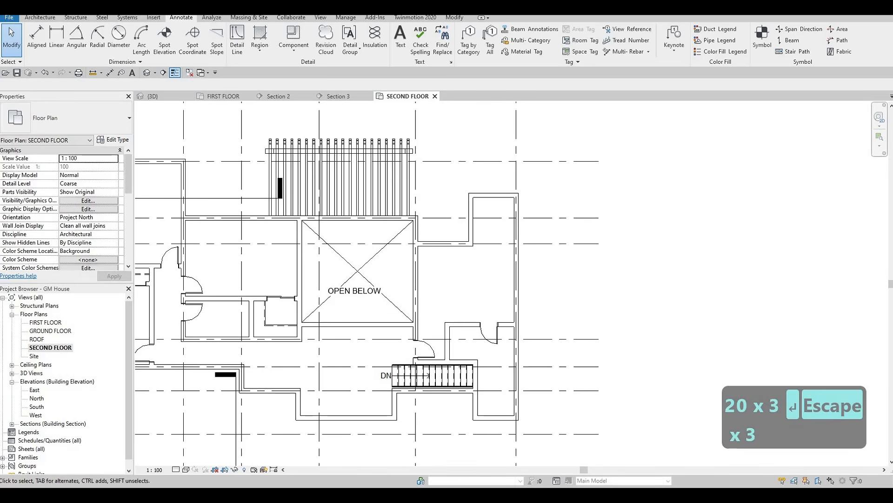
{"action": "key", "text": "F1"}
{"action": "left_click", "coordinate": [471, 215]}
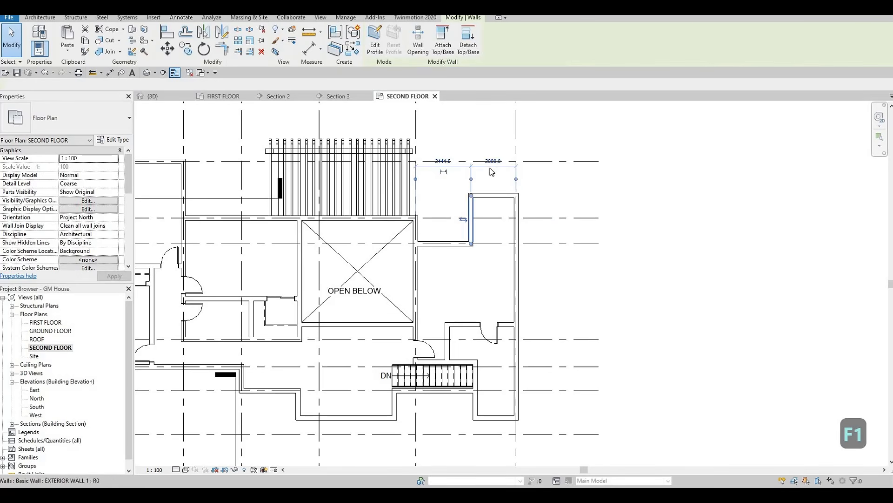
{"action": "left_click", "coordinate": [492, 162]}
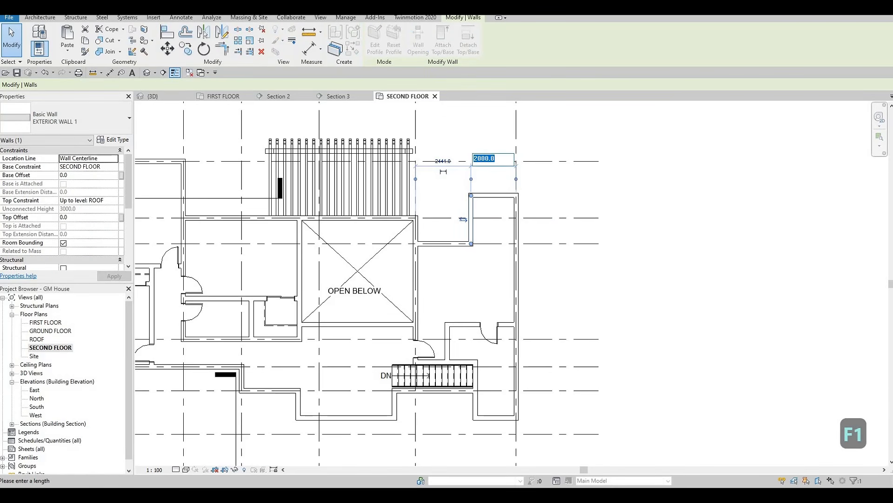
{"action": "type", "text": "2200"}
{"action": "key", "text": "Return"}
{"action": "key", "text": "Escape"}
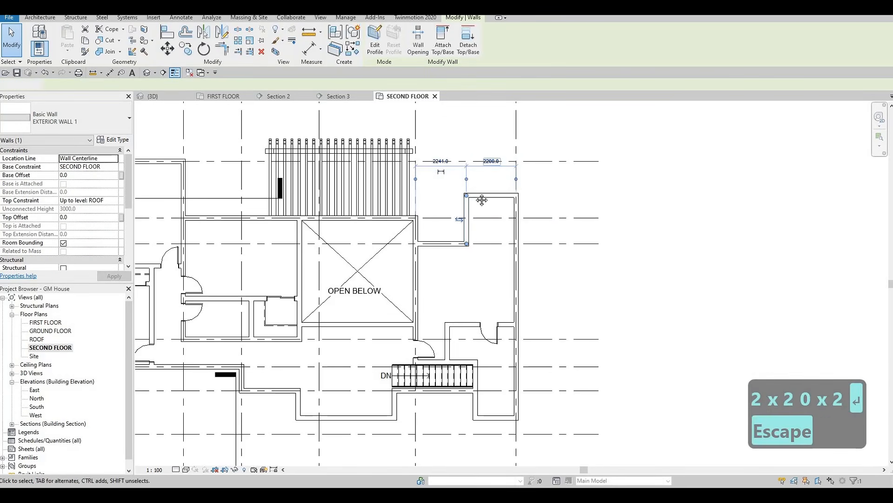
{"action": "key", "text": "Escape"}
{"action": "scroll", "coordinate": [465, 233], "scroll_direction": "up", "scroll_amount": 2}
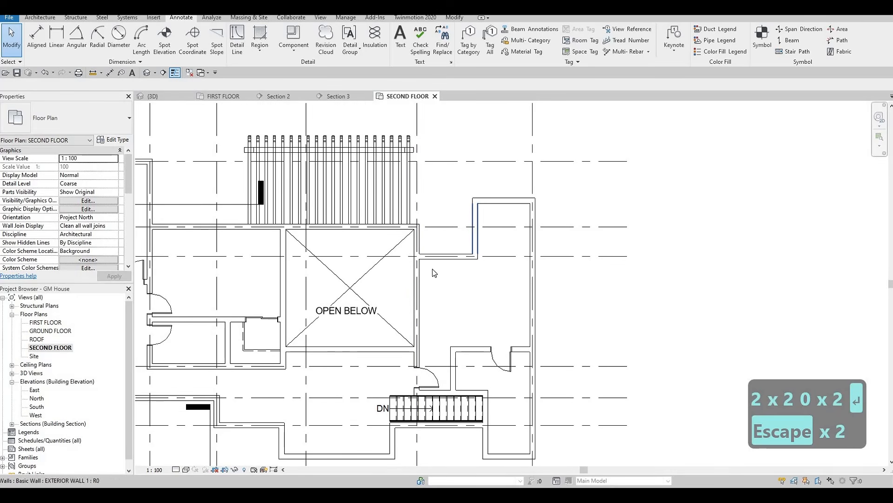
Step: Extend the north end of the exterior wall on grid 5 north to about the level of the northeast wing's north wall
{"action": "middle_click_drag", "start_coordinate": [436, 227], "coordinate": [433, 244]}
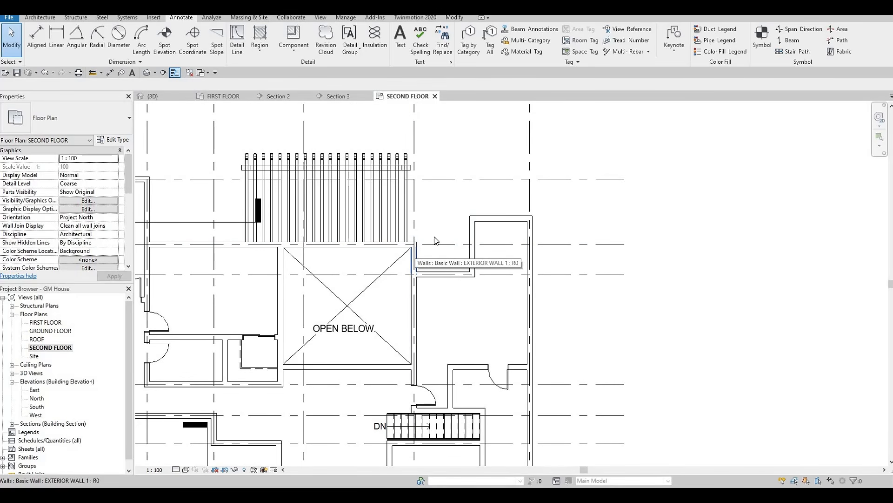
{"action": "scroll", "coordinate": [445, 249], "scroll_direction": "down", "scroll_amount": 2}
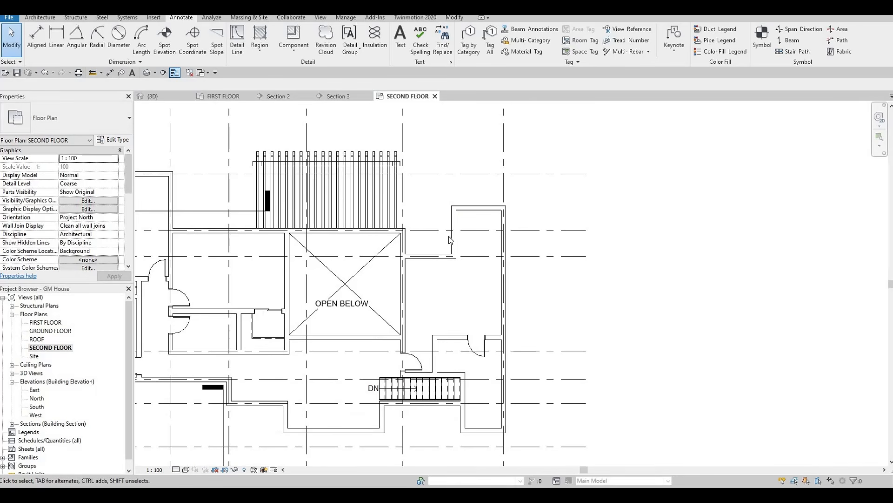
{"action": "middle_click_drag", "start_coordinate": [468, 227], "coordinate": [474, 207]}
{"action": "scroll", "coordinate": [465, 225], "scroll_direction": "up", "scroll_amount": 1}
{"action": "key", "text": "Escape"}
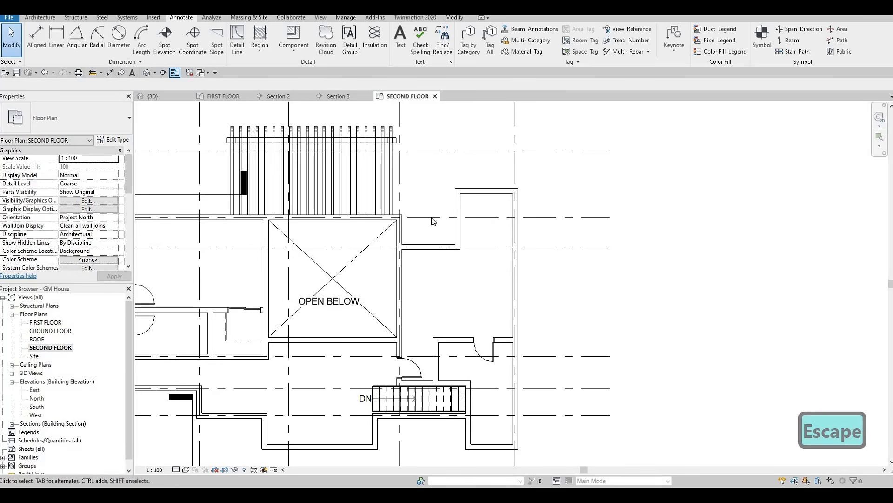
{"action": "left_click", "coordinate": [402, 226]}
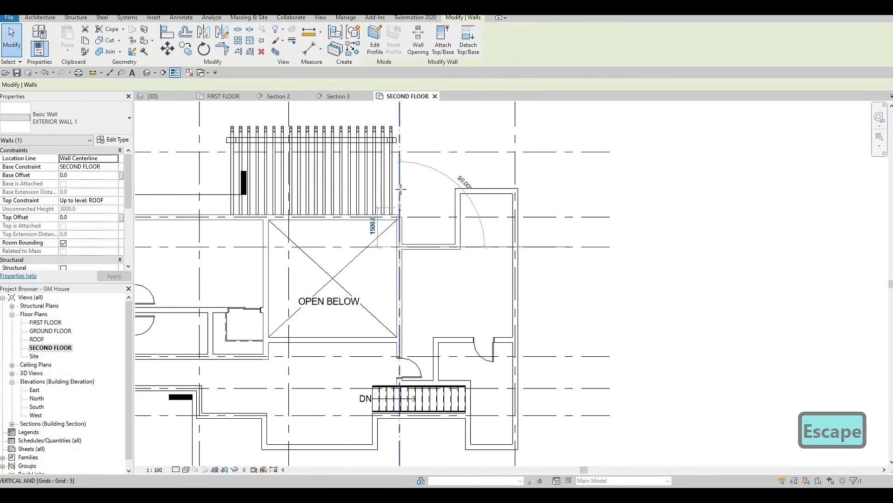
{"action": "key", "text": "Escape"}
{"action": "key", "text": "Escape"}
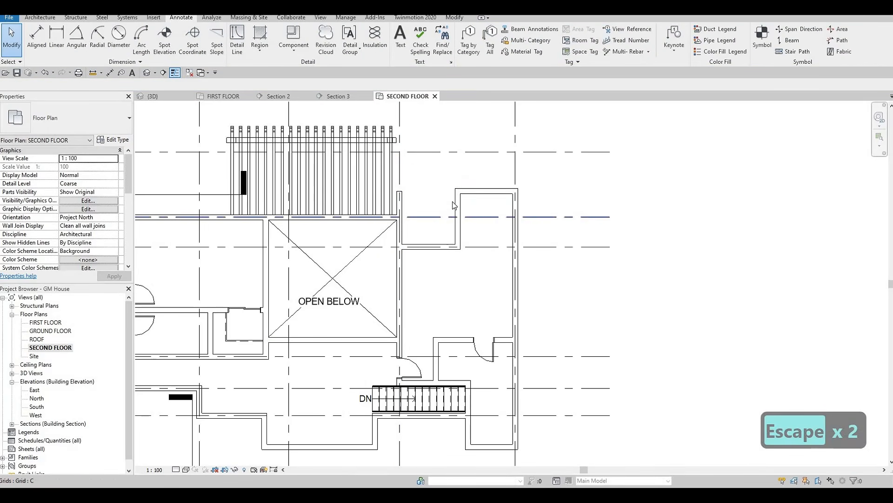
Step: Align the north end of the grid 5 exterior wall with the outer face of the northeast wing's north wall
{"action": "key", "text": "a"}
{"action": "key", "text": "l"}
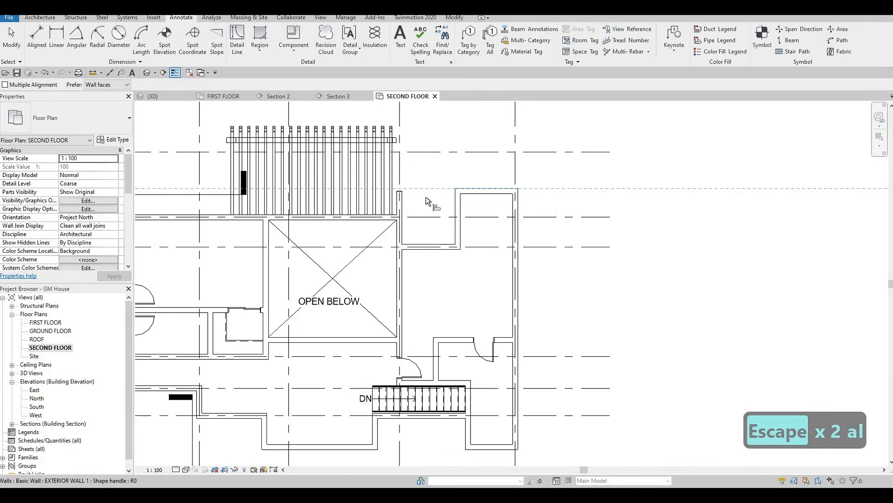
{"action": "key", "text": "Escape"}
{"action": "key", "text": "Escape"}
{"action": "mouse_move", "coordinate": [475, 230]}
{"action": "middle_mouse_down"}
{"action": "mouse_move", "coordinate": [487, 247]}
{"action": "mouse_move", "coordinate": [471, 234]}
{"action": "middle_mouse_up"}
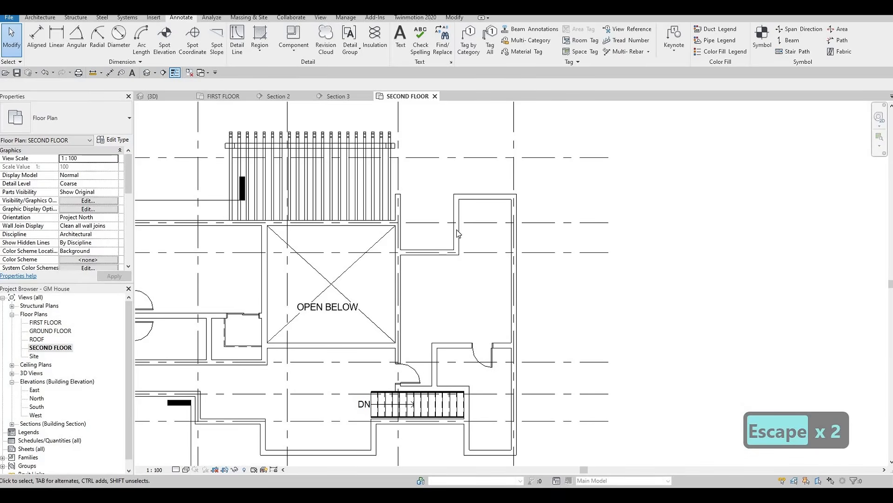
Step: Draw a chain of Thin Lines detail lines outlining closet shelving inside the northeast alcove, 600 mm deep at the west and 1000 mm between the sides
{"action": "middle_click_drag", "start_coordinate": [221, 269], "coordinate": [381, 223]}
{"action": "scroll", "coordinate": [414, 221], "scroll_direction": "down", "scroll_amount": 3}
{"action": "key", "text": "Escape"}
{"action": "scroll", "coordinate": [229, 156], "scroll_direction": "up", "scroll_amount": 2}
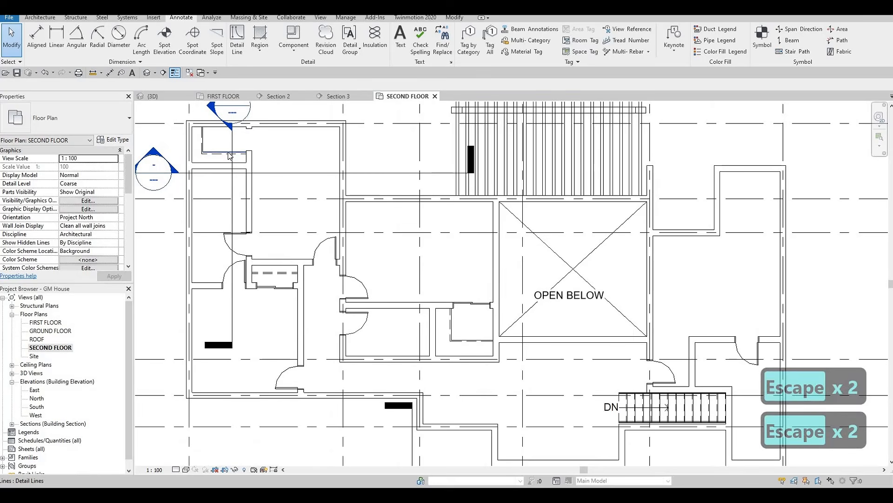
{"action": "left_click", "coordinate": [223, 152]}
{"action": "key", "text": "c"}
{"action": "key", "text": "s"}
{"action": "scroll", "coordinate": [647, 217], "scroll_direction": "up", "scroll_amount": 2}
{"action": "middle_click_drag", "start_coordinate": [648, 218], "coordinate": [358, 292]}
{"action": "scroll", "coordinate": [358, 292], "scroll_direction": "down", "scroll_amount": 1}
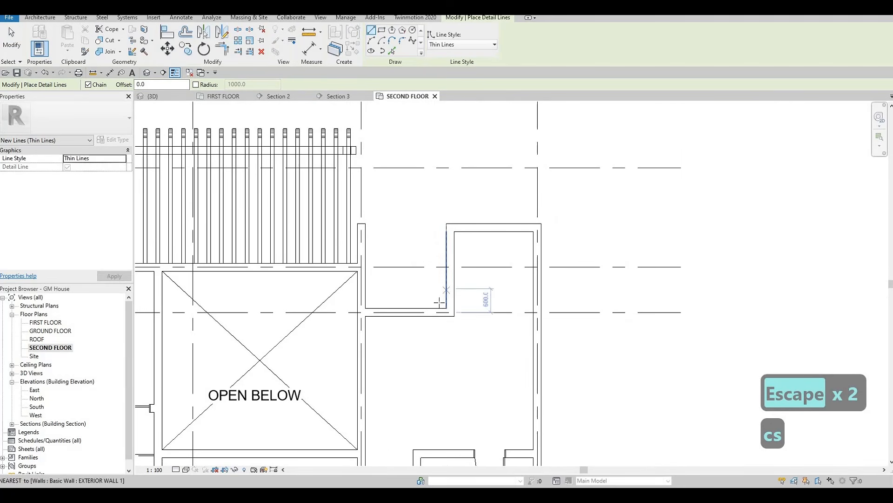
{"action": "left_click", "coordinate": [478, 316]}
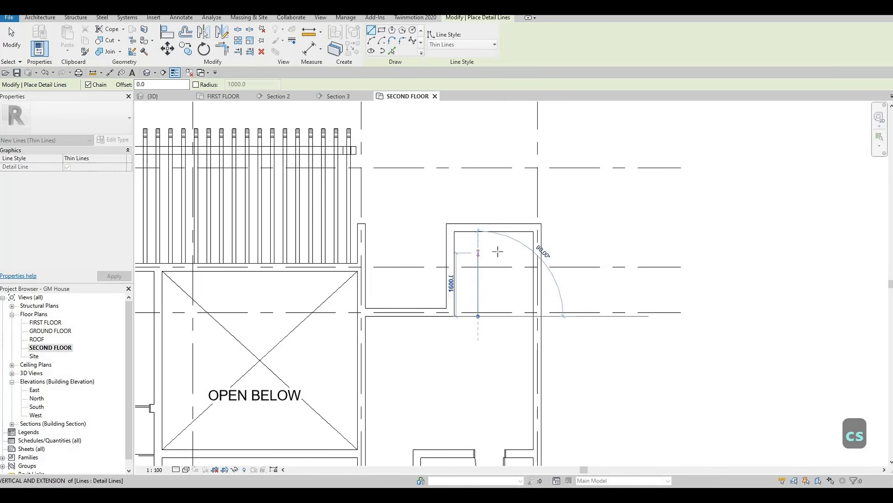
{"action": "left_click", "coordinate": [515, 250]}
{"action": "left_click", "coordinate": [515, 294]}
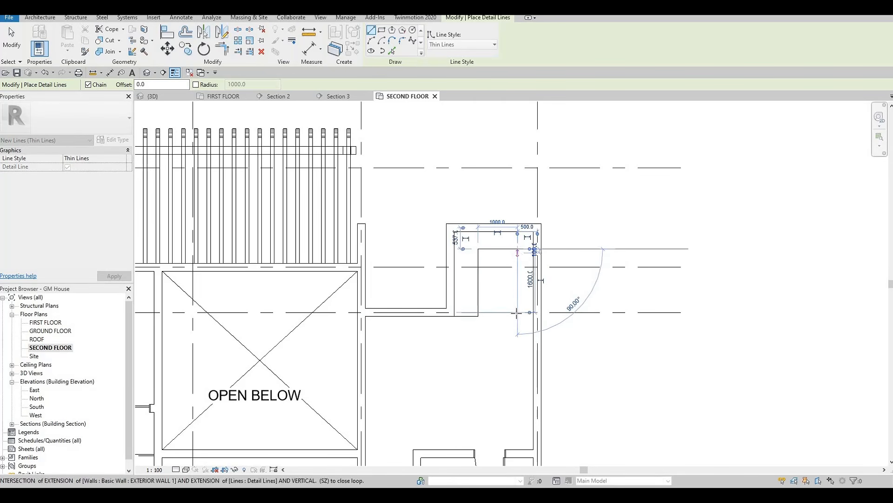
{"action": "left_click", "coordinate": [518, 313]}
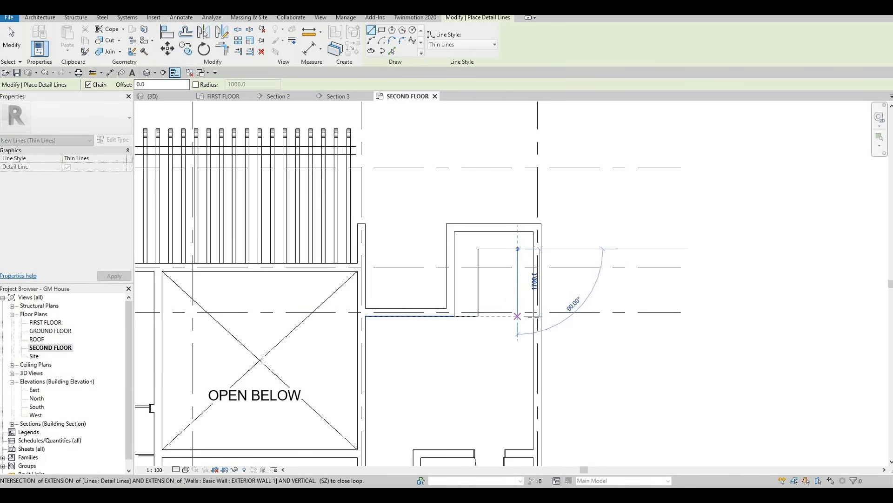
{"action": "key", "text": "Escape"}
{"action": "scroll", "coordinate": [466, 319], "scroll_direction": "up", "scroll_amount": 2}
{"action": "key", "text": "Escape"}
{"action": "key", "text": "Escape"}
{"action": "key", "text": "Escape"}
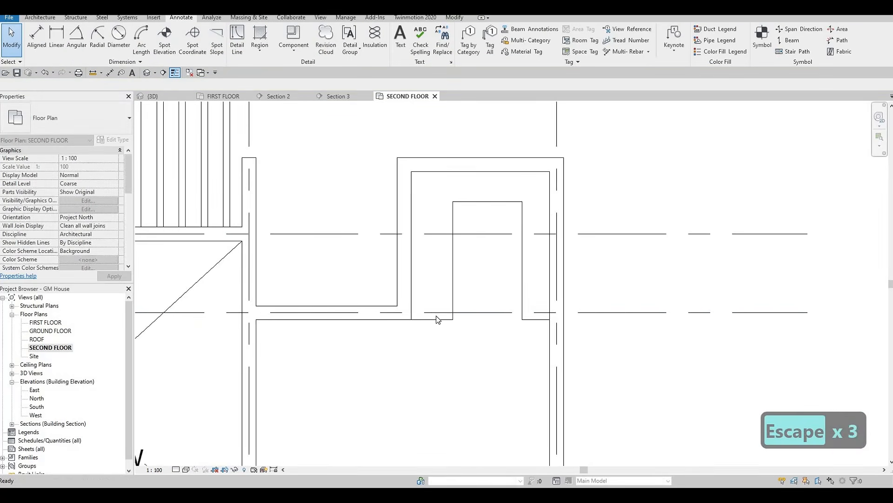
Step: Move the closet outline's two short end lines north, the west one by about 400 mm and the east one slightly further
{"action": "left_click", "coordinate": [437, 321]}
{"action": "left_click_drag", "start_coordinate": [441, 301], "coordinate": [440, 298]}
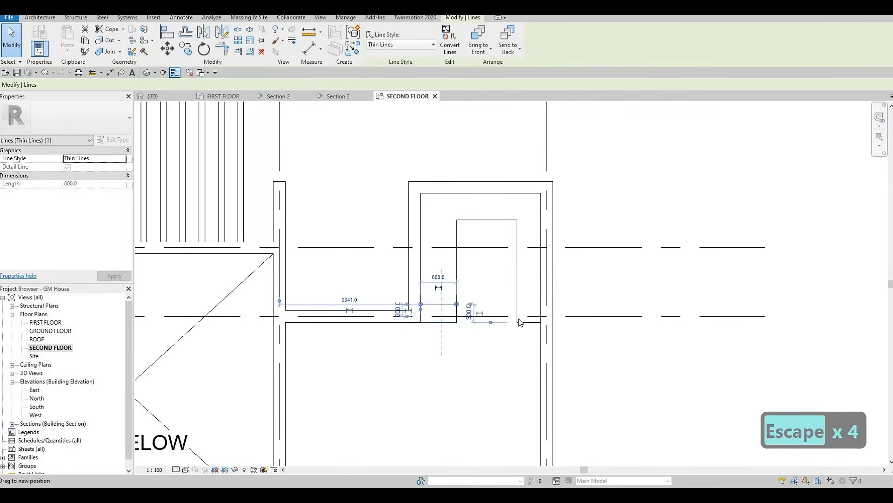
{"action": "key", "text": "Escape"}
{"action": "left_click_drag", "start_coordinate": [529, 322], "coordinate": [527, 296]}
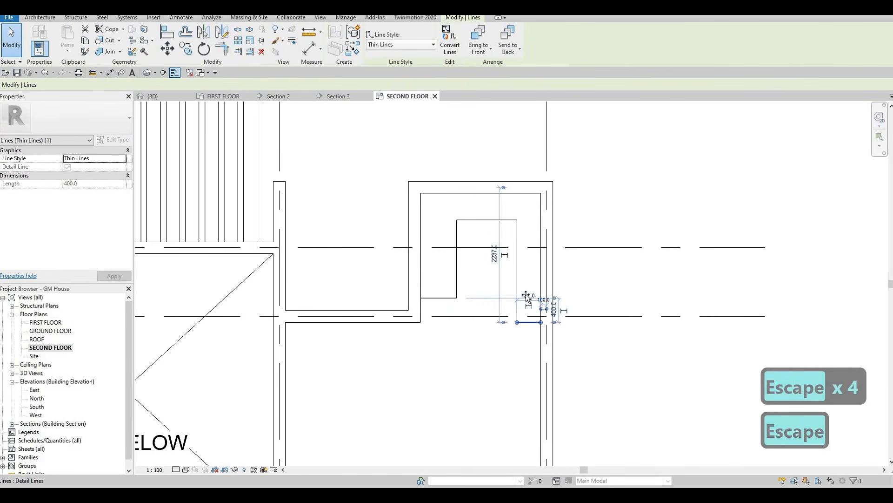
{"action": "key", "text": "Escape"}
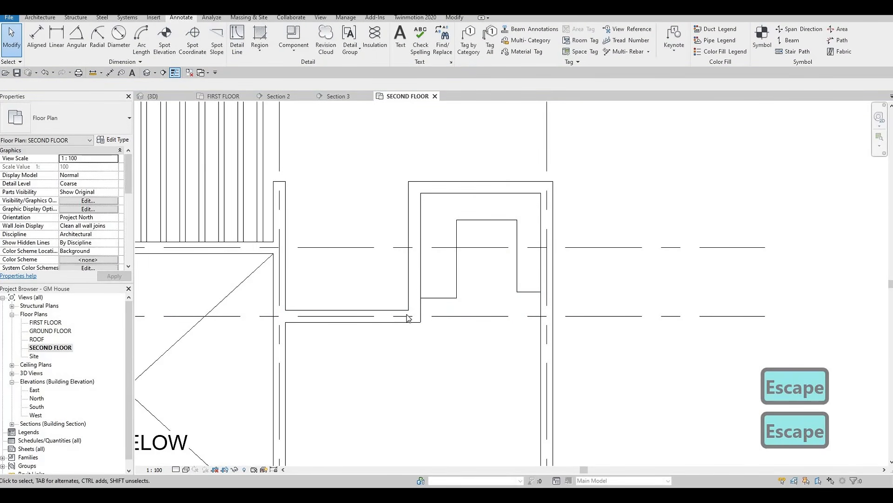
Step: Try extending the east-west exterior wall on grid D to the easternmost grid, returning its end to the alcove's southwest corner
{"action": "left_click", "coordinate": [415, 316]}
{"action": "mouse_move", "coordinate": [414, 317]}
{"action": "left_mouse_down"}
{"action": "mouse_move", "coordinate": [538, 316]}
{"action": "mouse_move", "coordinate": [525, 316]}
{"action": "left_mouse_up"}
{"action": "key", "text": "Escape"}
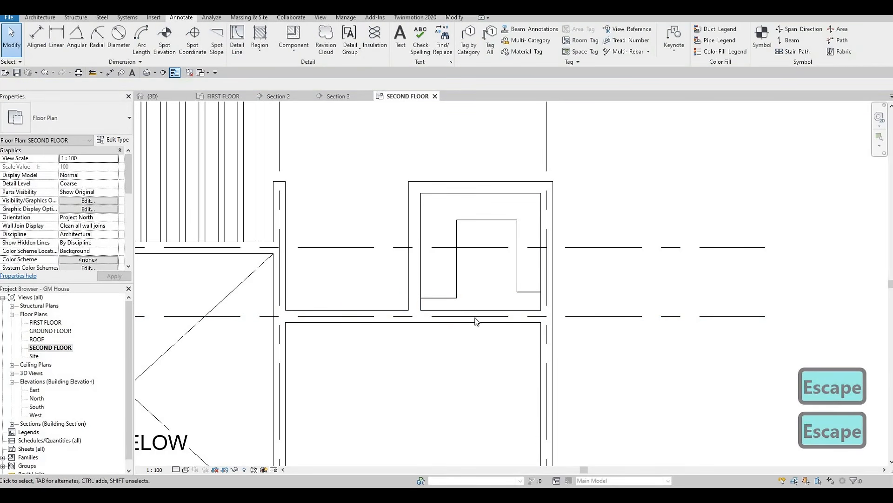
{"action": "left_click", "coordinate": [488, 310]}
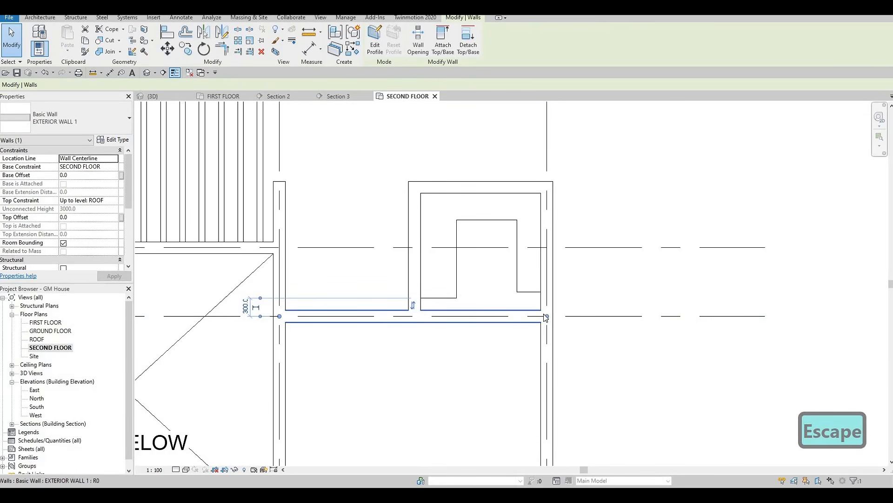
{"action": "left_click_drag", "start_coordinate": [546, 317], "coordinate": [415, 316]}
{"action": "key", "text": "Escape"}
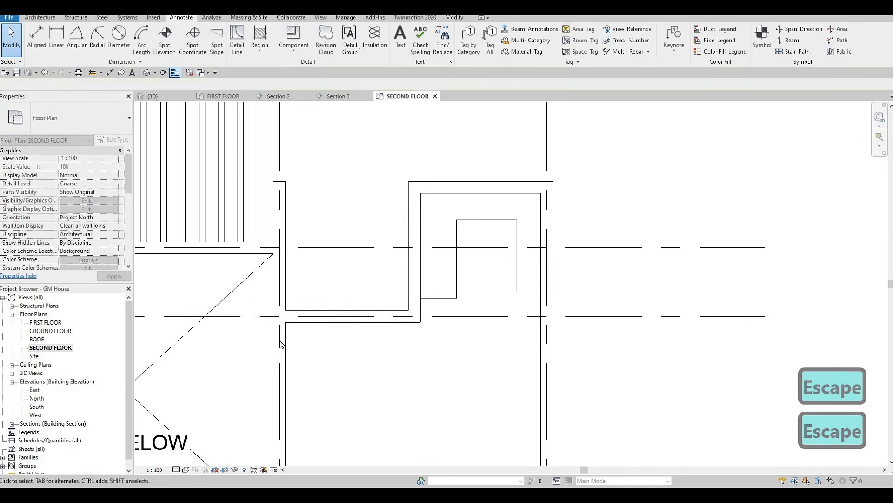
Step: Draw an INTERIOR WALL 1 wall along grid D from the alcove's southwest corner to the inner face of the east exterior wall
{"action": "left_click", "coordinate": [407, 310]}
{"action": "key", "text": "c"}
{"action": "key", "text": "s"}
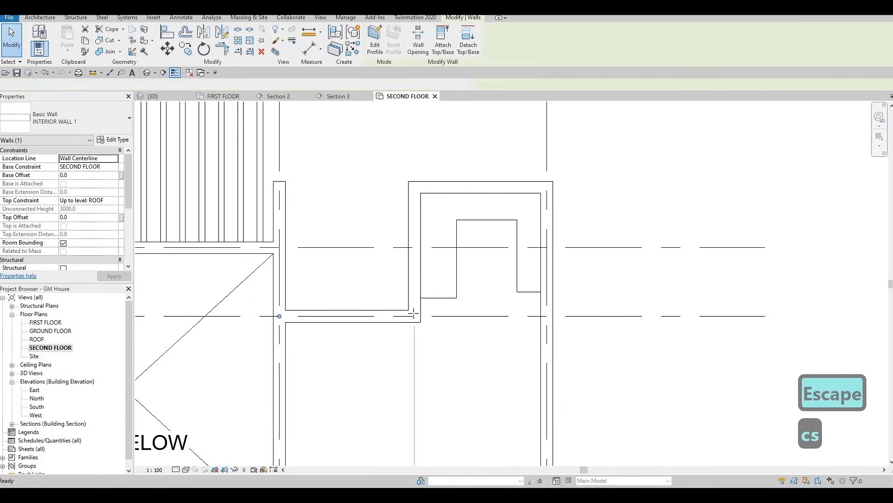
{"action": "left_click", "coordinate": [414, 316]}
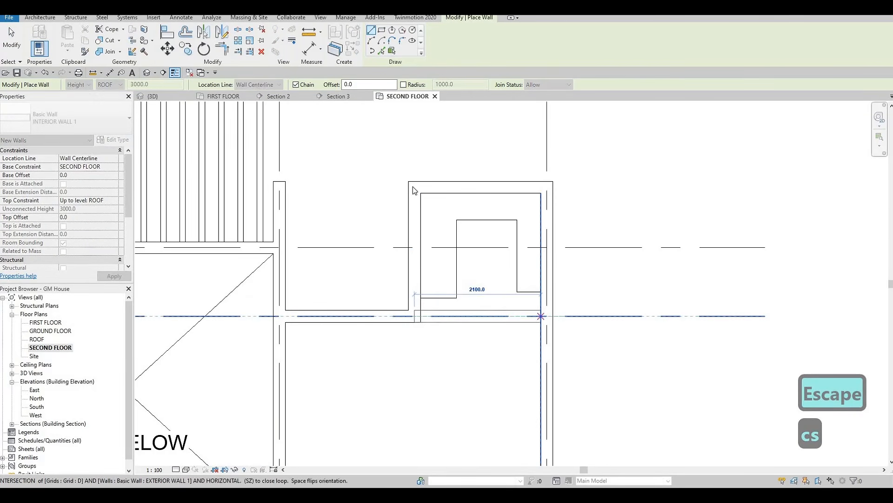
{"action": "key", "text": "Escape"}
{"action": "key", "text": "Escape"}
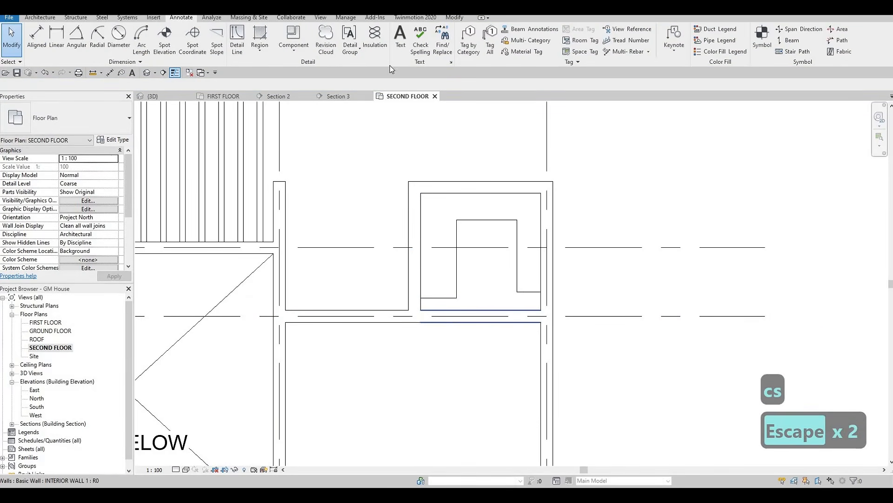
Step: Cut a rectangular wall opening about 1048 mm wide in the new interior wall on the alcove's south side
{"action": "left_click", "coordinate": [418, 51]}
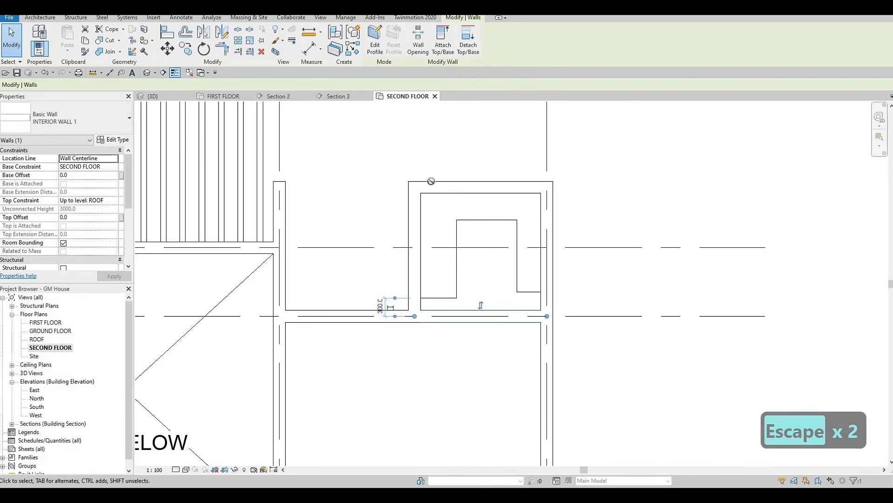
{"action": "left_click", "coordinate": [449, 316]}
{"action": "left_click", "coordinate": [513, 318]}
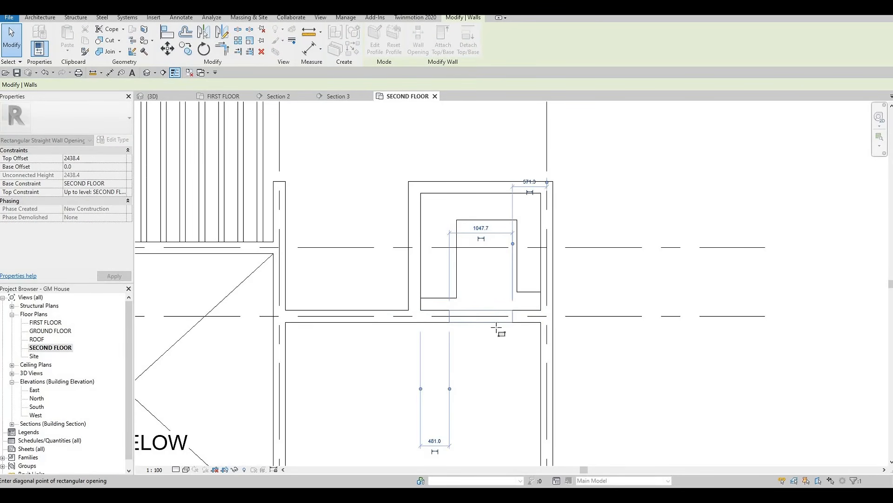
{"action": "key", "text": "Escape"}
{"action": "key", "text": "Escape"}
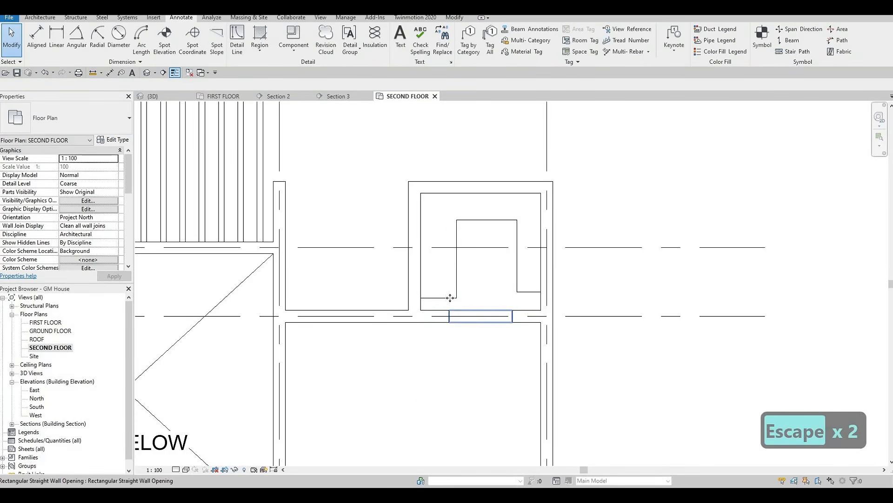
Step: Delete the two short east-west detail lines at the south ends of the closet outline
{"action": "left_click", "coordinate": [450, 298]}
{"action": "key", "text": "Delete"}
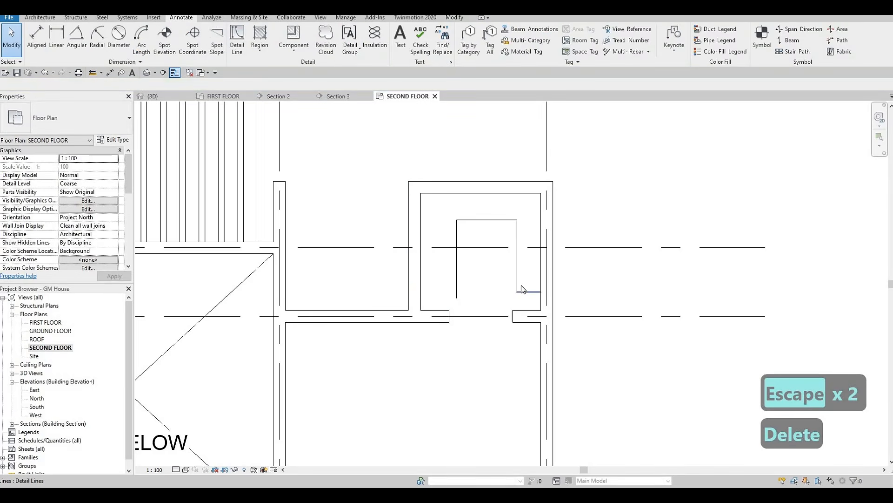
{"action": "left_click", "coordinate": [527, 292]}
{"action": "key", "text": "Delete"}
Step: Extend both side lines of the closet outline south to the interior wall, and move the west one to 1200 mm from the east one
{"action": "left_click", "coordinate": [517, 288]}
{"action": "left_click_drag", "start_coordinate": [517, 309], "coordinate": [517, 311]}
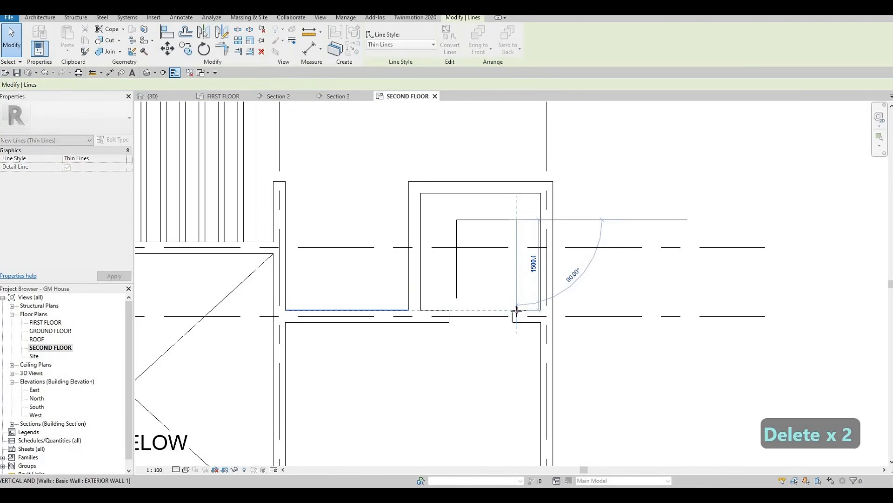
{"action": "left_click", "coordinate": [457, 264]}
{"action": "left_click_drag", "start_coordinate": [456, 281], "coordinate": [444, 310]}
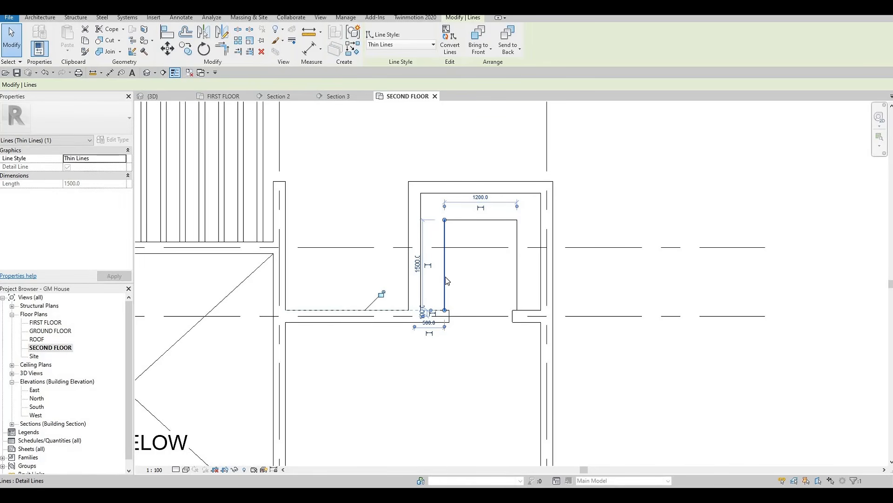
{"action": "key", "text": "Escape"}
{"action": "key", "text": "Escape"}
{"action": "left_click", "coordinate": [444, 305]}
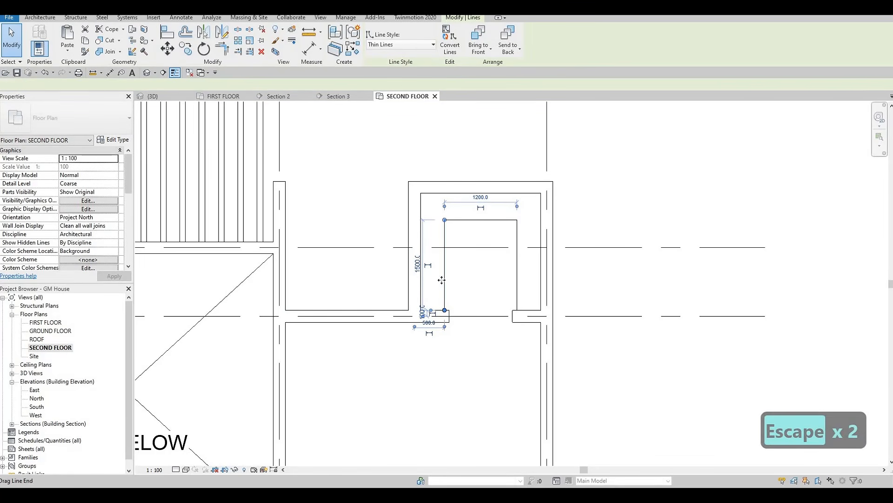
{"action": "middle_click_drag", "start_coordinate": [468, 301], "coordinate": [470, 312]}
{"action": "scroll", "coordinate": [449, 304], "scroll_direction": "up", "scroll_amount": 2}
{"action": "key", "text": "Escape"}
{"action": "scroll", "coordinate": [449, 301], "scroll_direction": "down", "scroll_amount": 2}
{"action": "middle_click_drag", "start_coordinate": [457, 275], "coordinate": [435, 312]}
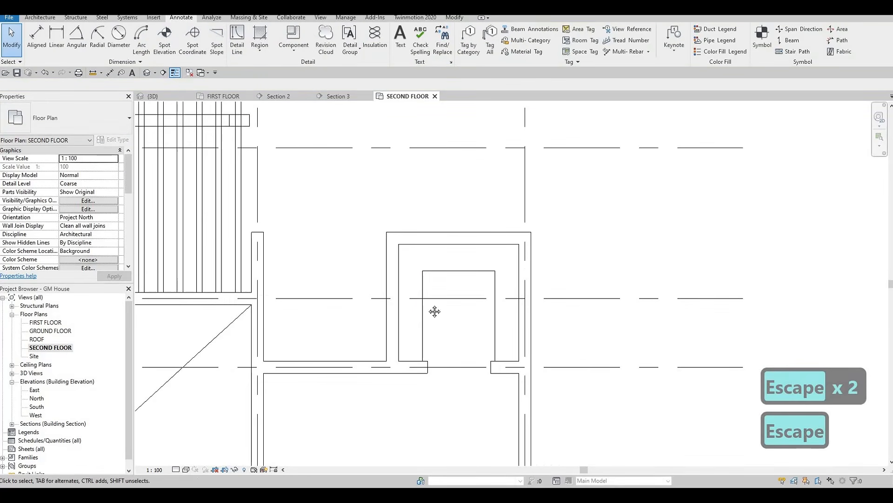
Step: Draw a <Demolished>-style detail line about 1540 mm long just outside the northeast closet outline's west side, matching the dashed line in the central closet
{"action": "key", "text": "Escape"}
{"action": "scroll", "coordinate": [447, 302], "scroll_direction": "down", "scroll_amount": 1}
{"action": "middle_click_drag", "start_coordinate": [369, 339], "coordinate": [530, 261]}
{"action": "scroll", "coordinate": [531, 262], "scroll_direction": "down", "scroll_amount": 2}
{"action": "middle_click_drag", "start_coordinate": [313, 344], "coordinate": [482, 319]}
{"action": "key", "text": "Escape"}
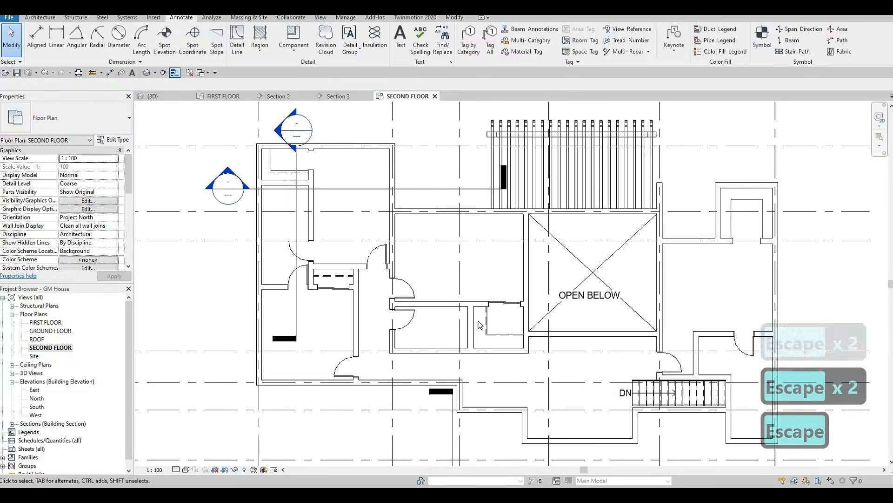
{"action": "scroll", "coordinate": [482, 319], "scroll_direction": "up", "scroll_amount": 2}
{"action": "scroll", "coordinate": [484, 321], "scroll_direction": "up", "scroll_amount": 1}
{"action": "left_click", "coordinate": [485, 321]}
{"action": "key", "text": "c"}
{"action": "key", "text": "s"}
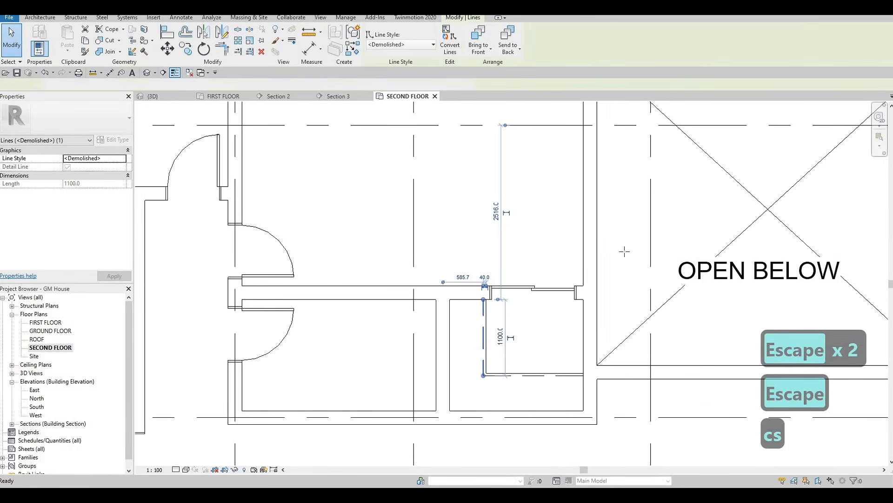
{"action": "middle_click_drag", "start_coordinate": [700, 234], "coordinate": [493, 295]}
{"action": "scroll", "coordinate": [493, 295], "scroll_direction": "down", "scroll_amount": 4}
{"action": "middle_click_drag", "start_coordinate": [567, 267], "coordinate": [401, 305]}
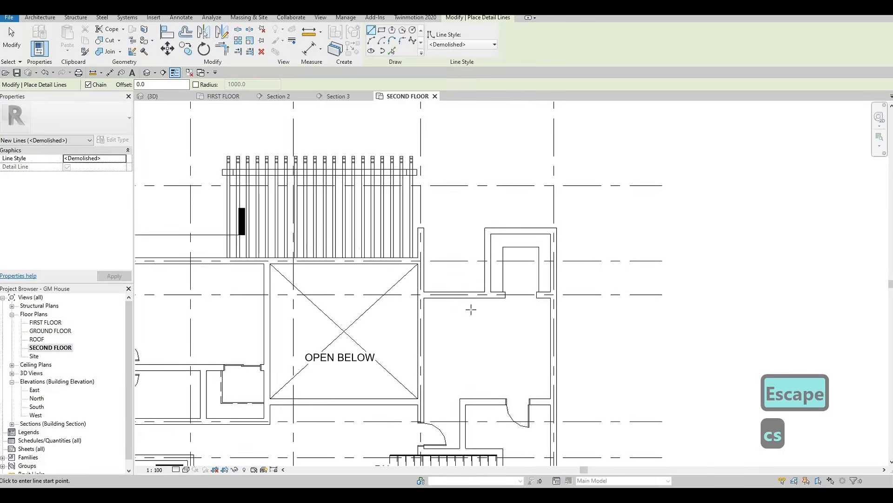
{"action": "scroll", "coordinate": [470, 309], "scroll_direction": "up", "scroll_amount": 5}
{"action": "middle_click_drag", "start_coordinate": [531, 292], "coordinate": [458, 334]}
{"action": "scroll", "coordinate": [458, 334], "scroll_direction": "up", "scroll_amount": 5}
{"action": "left_click", "coordinate": [456, 337]}
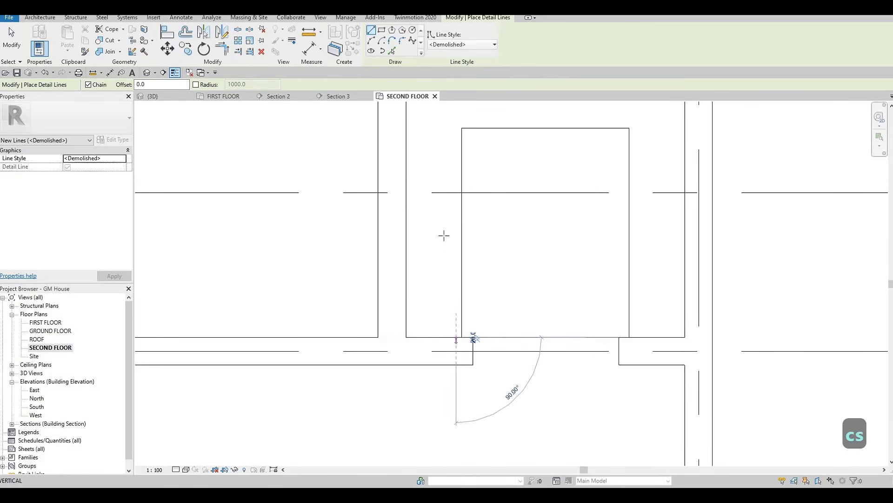
{"action": "scroll", "coordinate": [445, 168], "scroll_direction": "up", "scroll_amount": 1}
{"action": "middle_click_drag", "start_coordinate": [445, 170], "coordinate": [445, 218]}
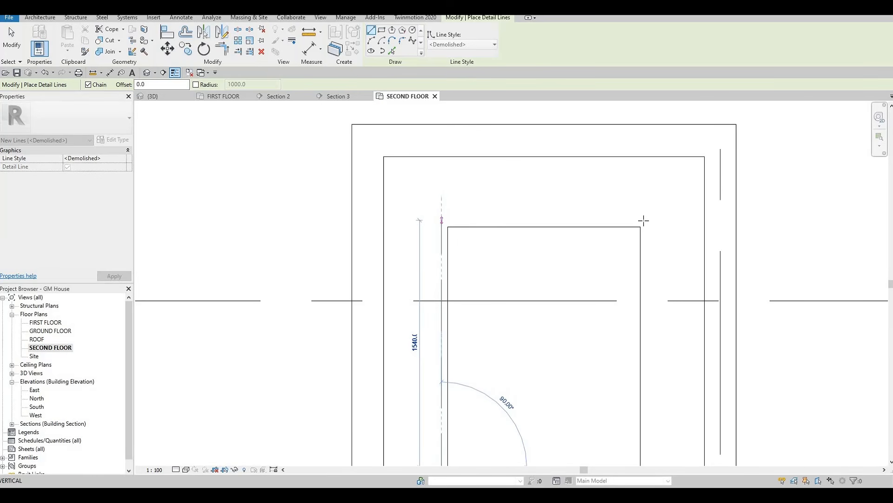
{"action": "left_click", "coordinate": [441, 220]}
Step: Continue the dashed detail line just outside the closet outline's north side and down its east side to the interior wall
{"action": "left_click", "coordinate": [647, 220]}
{"action": "middle_click_drag", "start_coordinate": [655, 341], "coordinate": [627, 256]}
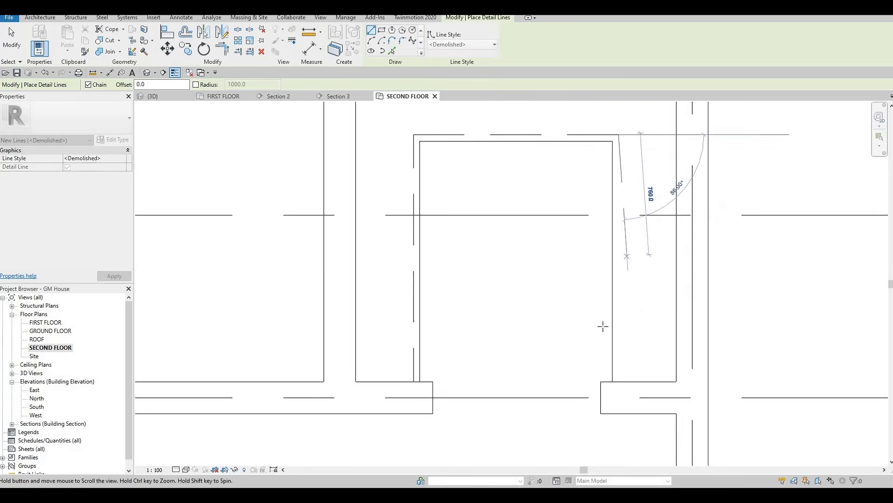
{"action": "scroll", "coordinate": [603, 326], "scroll_direction": "down", "scroll_amount": 3}
{"action": "key", "text": "Escape"}
{"action": "key", "text": "Escape"}
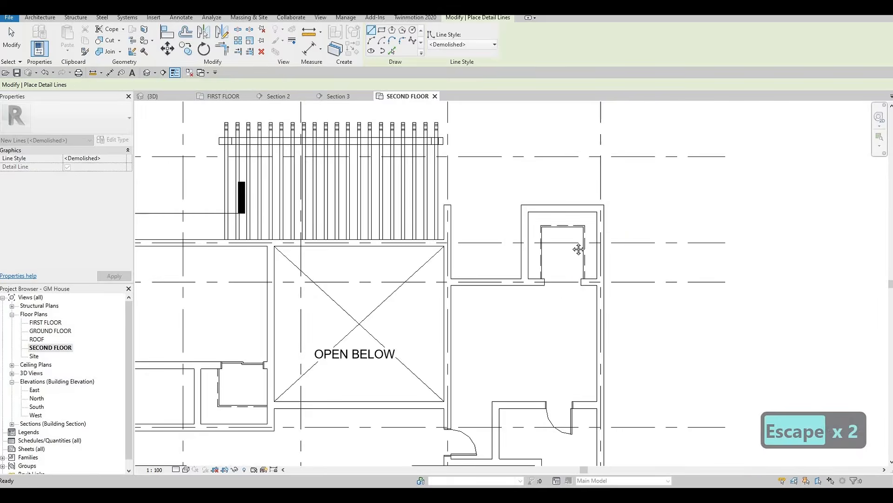
{"action": "key", "text": "Escape"}
{"action": "scroll", "coordinate": [578, 249], "scroll_direction": "down", "scroll_amount": 5}
{"action": "middle_click_drag", "start_coordinate": [570, 268], "coordinate": [527, 294]}
{"action": "scroll", "coordinate": [538, 262], "scroll_direction": "down", "scroll_amount": 2}
{"action": "scroll", "coordinate": [568, 286], "scroll_direction": "up", "scroll_amount": 2}
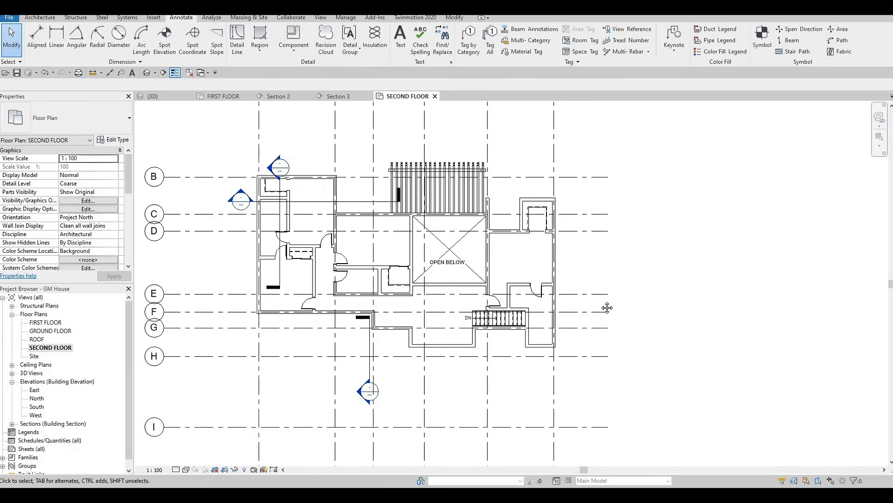
{"action": "middle_click_drag", "start_coordinate": [576, 278], "coordinate": [601, 301]}
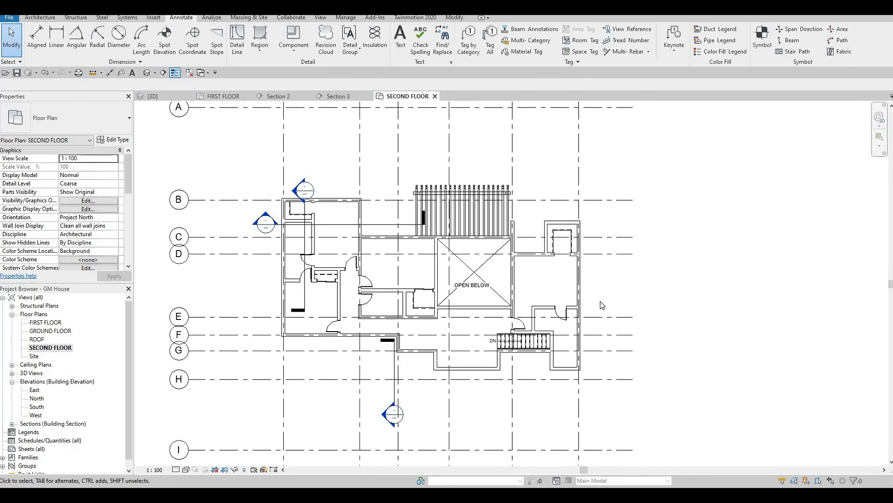